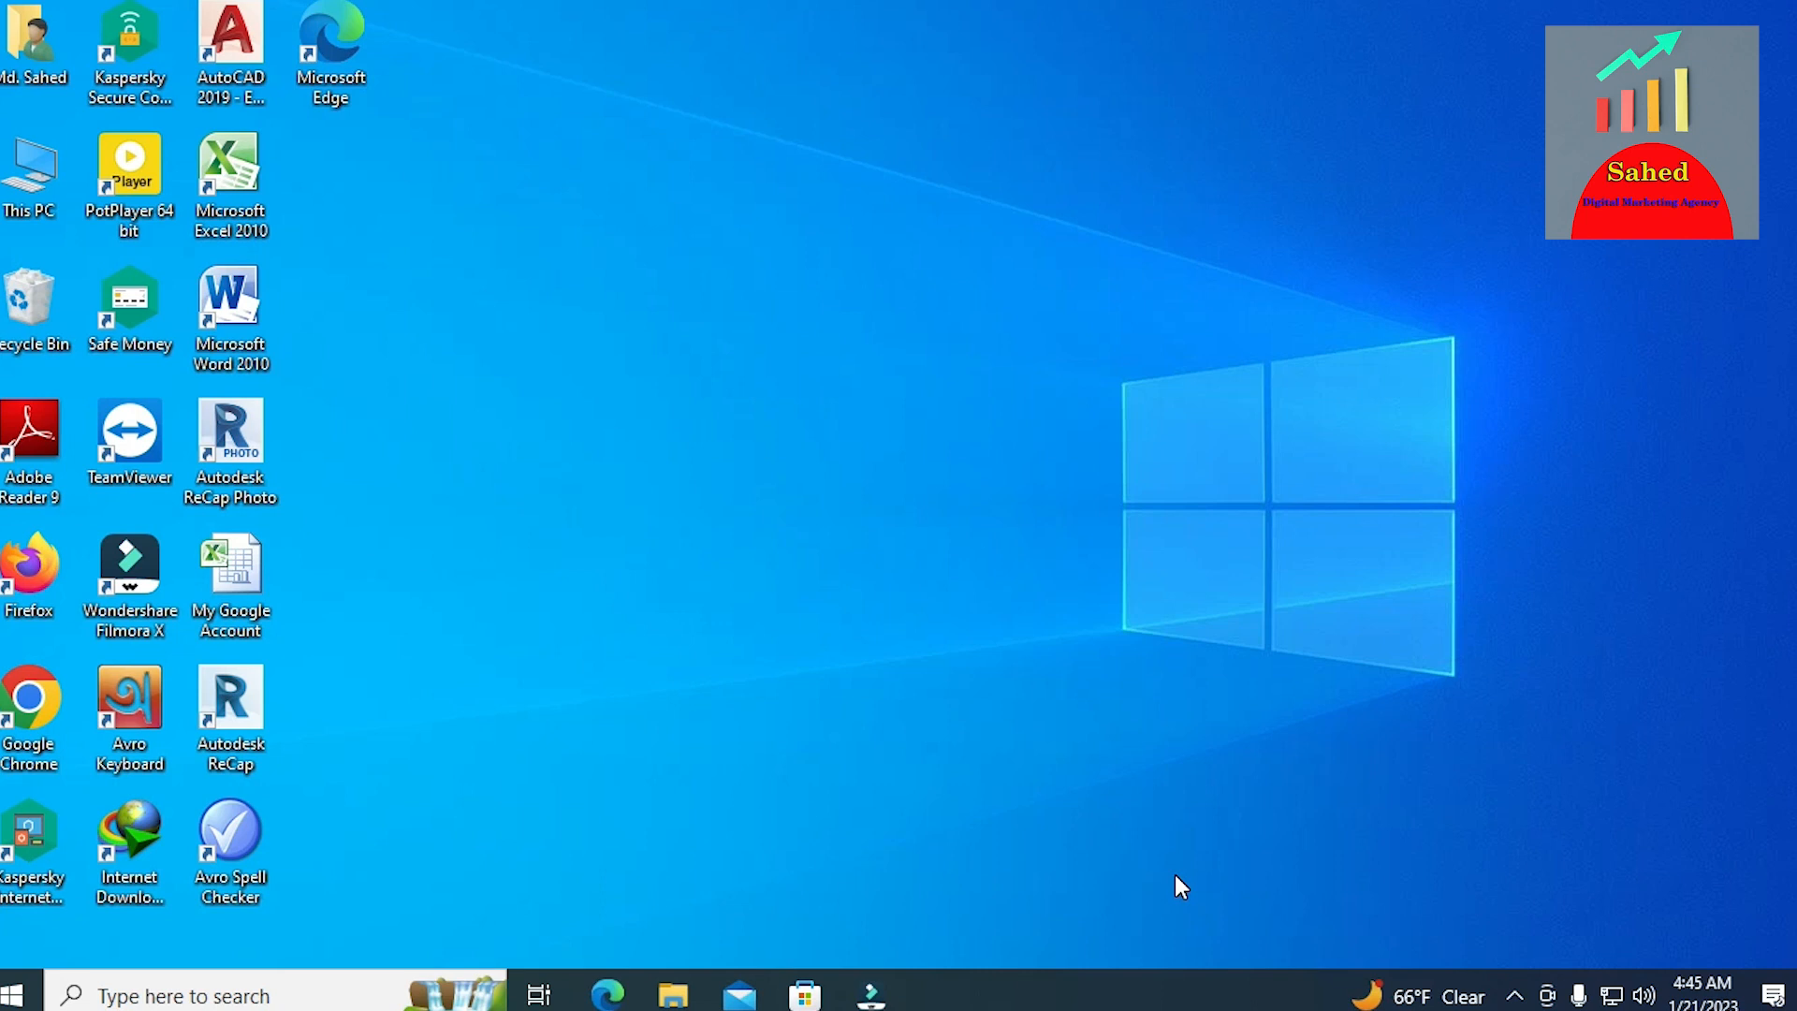
# Step: Open Wondershare Filmora X and record the PC screen into the project media
pyautogui.rightClick(114, 559)
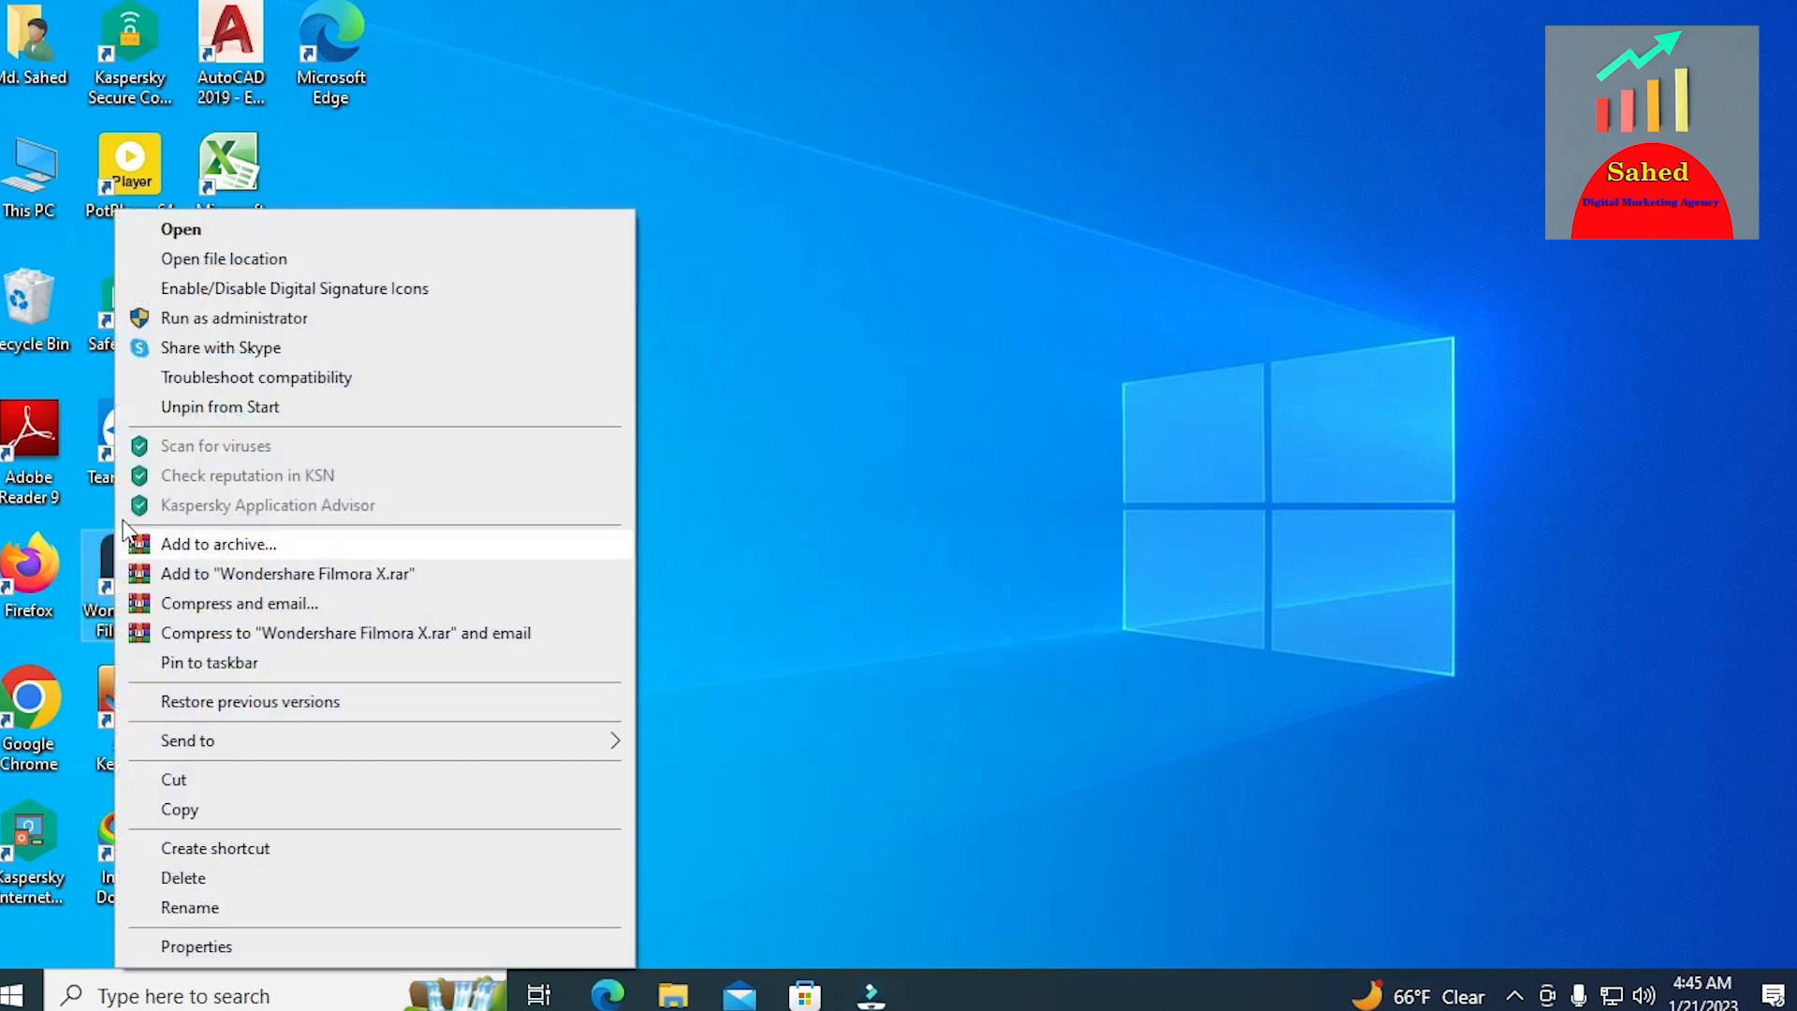
pyautogui.click(228, 228)
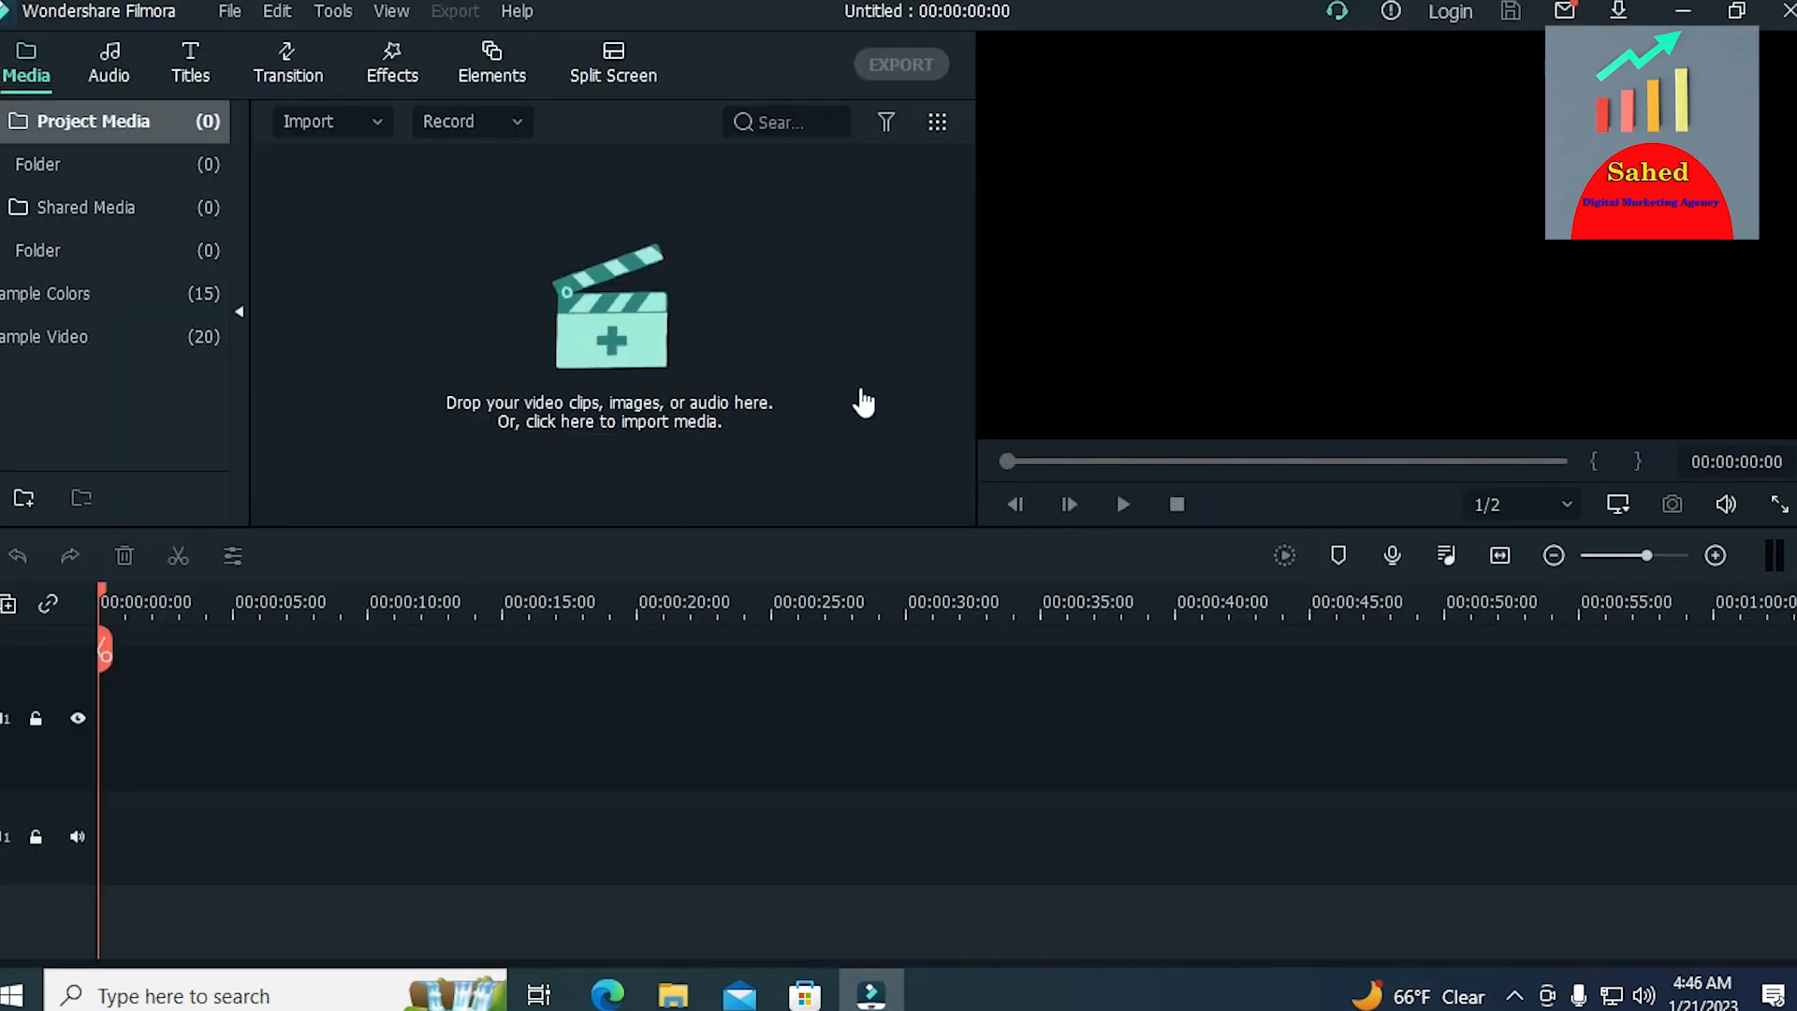
pyautogui.click(518, 118)
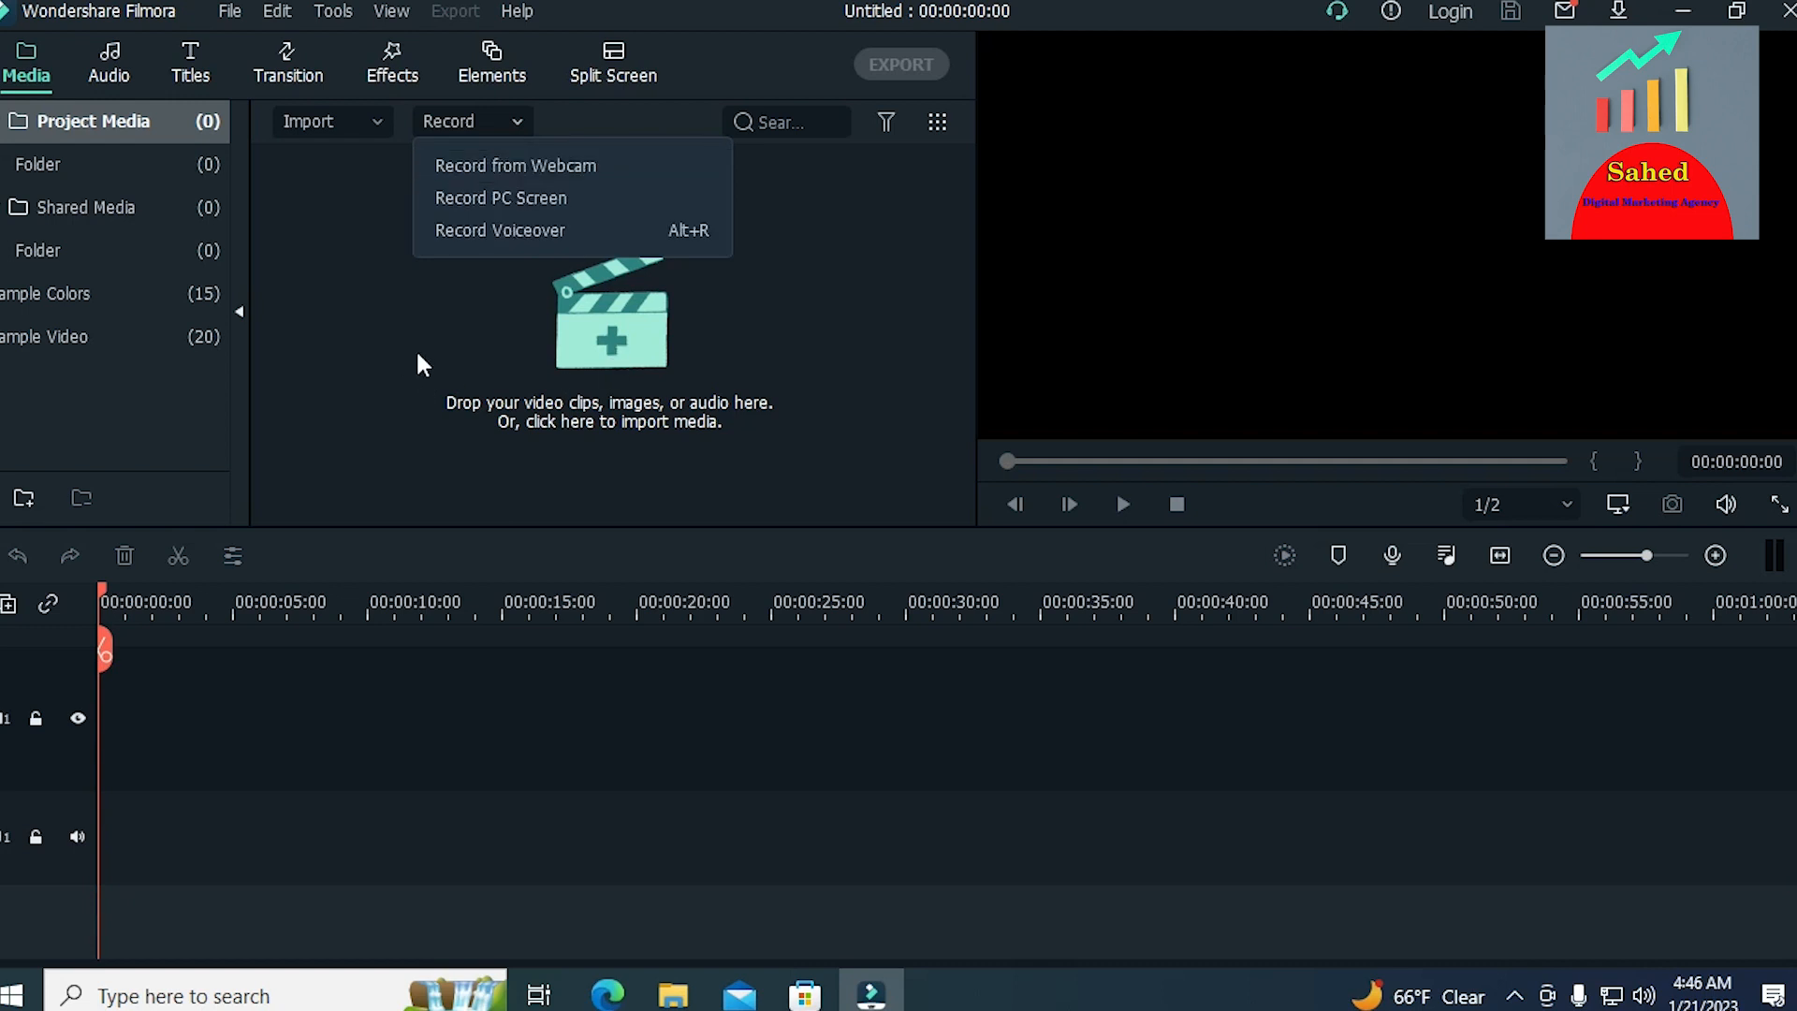
pyautogui.click(546, 200)
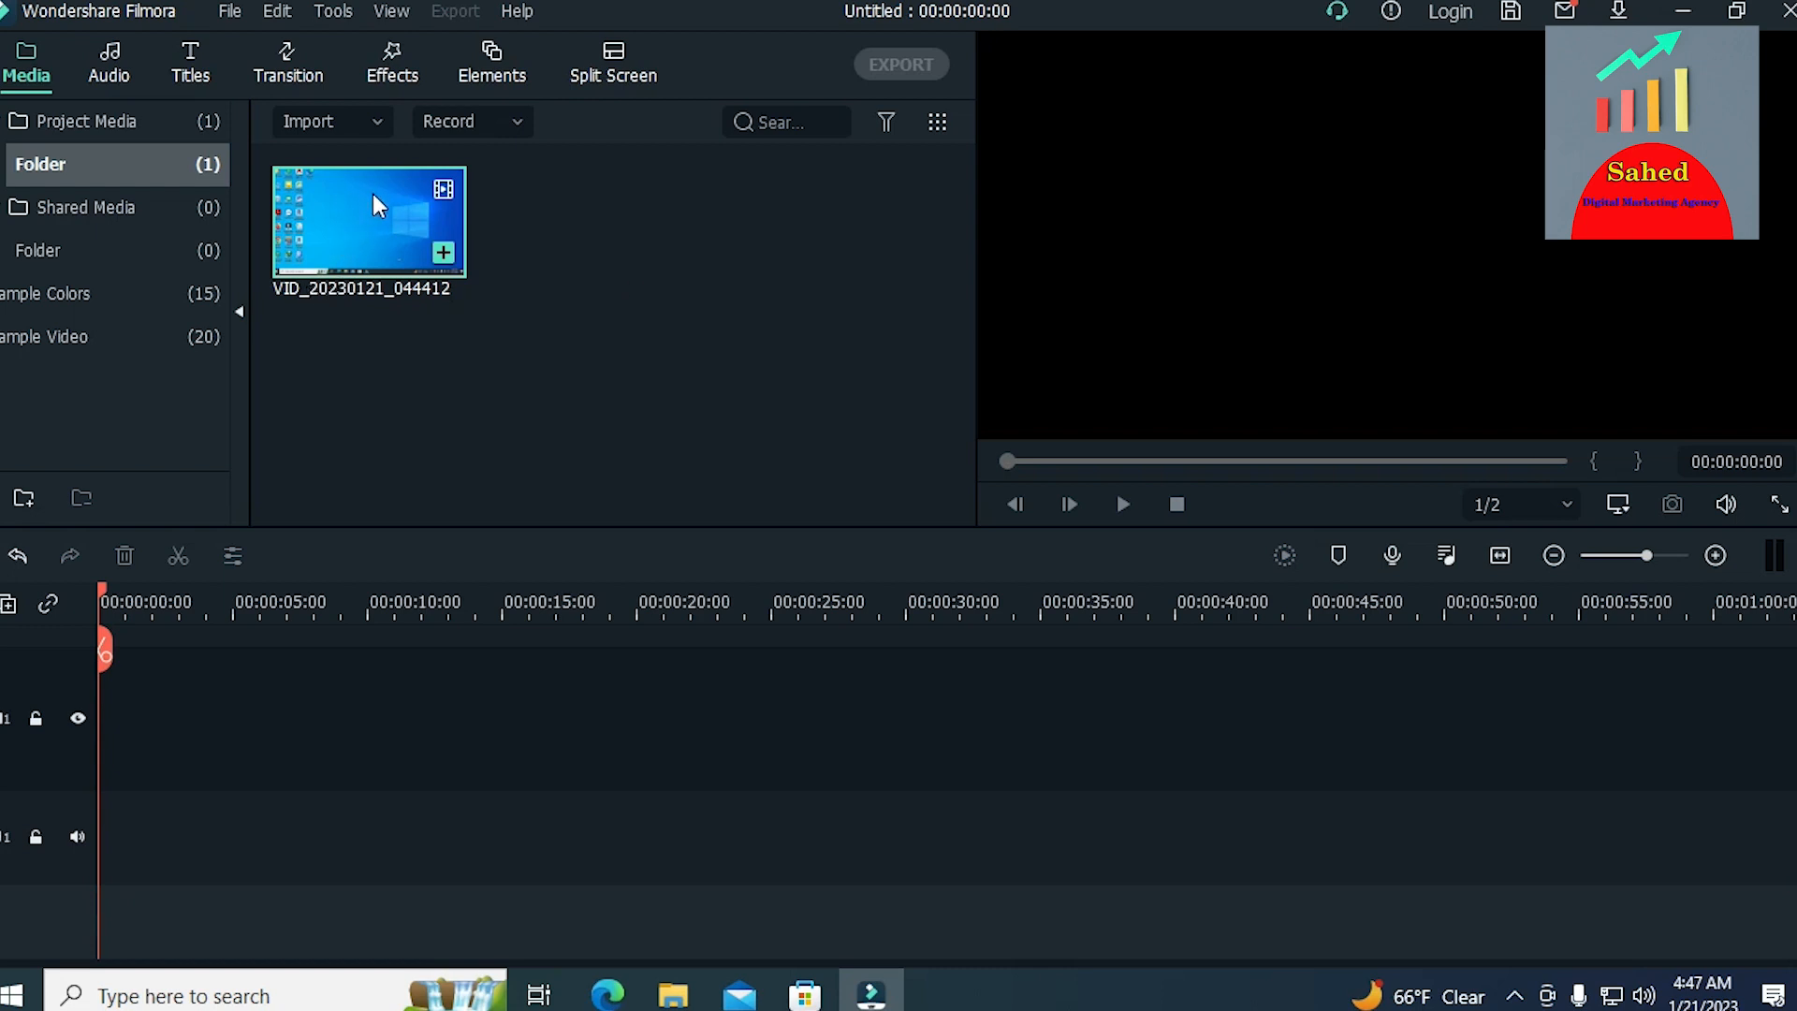
# Step: Place the screen recording on the first video track, matching the project to 1366 x 768 25fps, and export it as an MP4 to D:/
pyautogui.moveTo(374, 196); pyautogui.dragTo(107, 743)
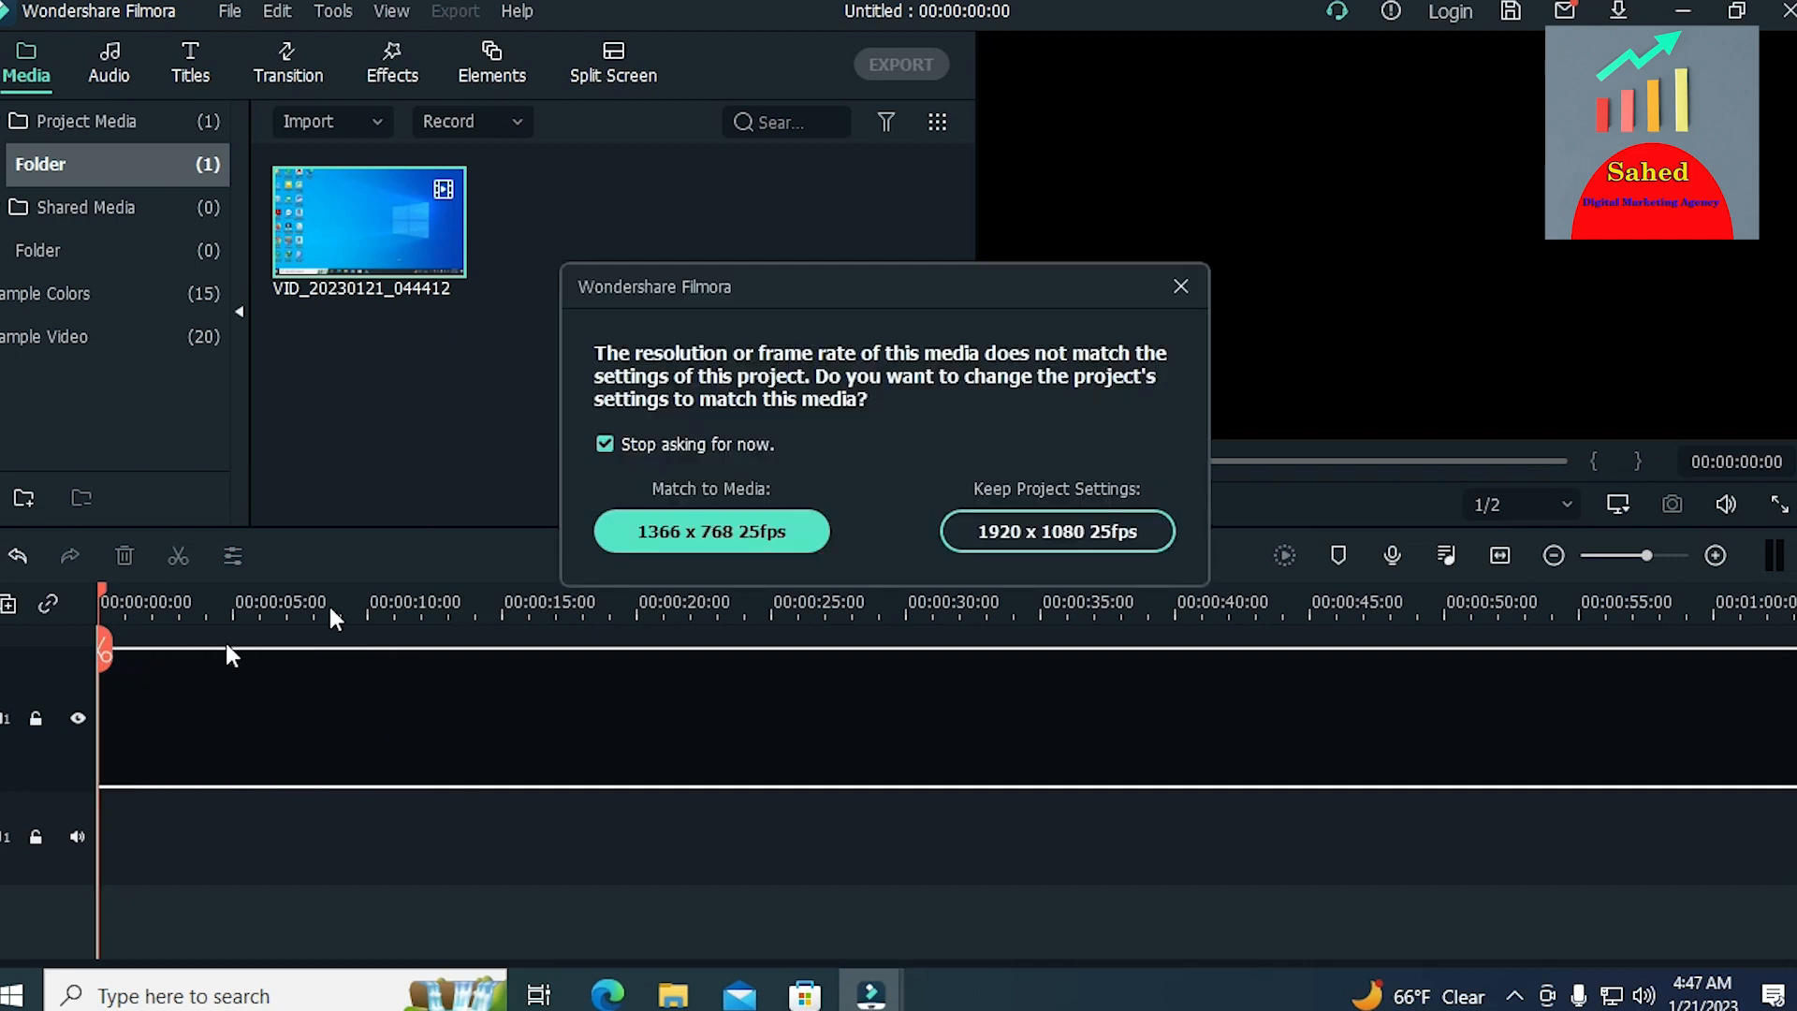
pyautogui.click(682, 535)
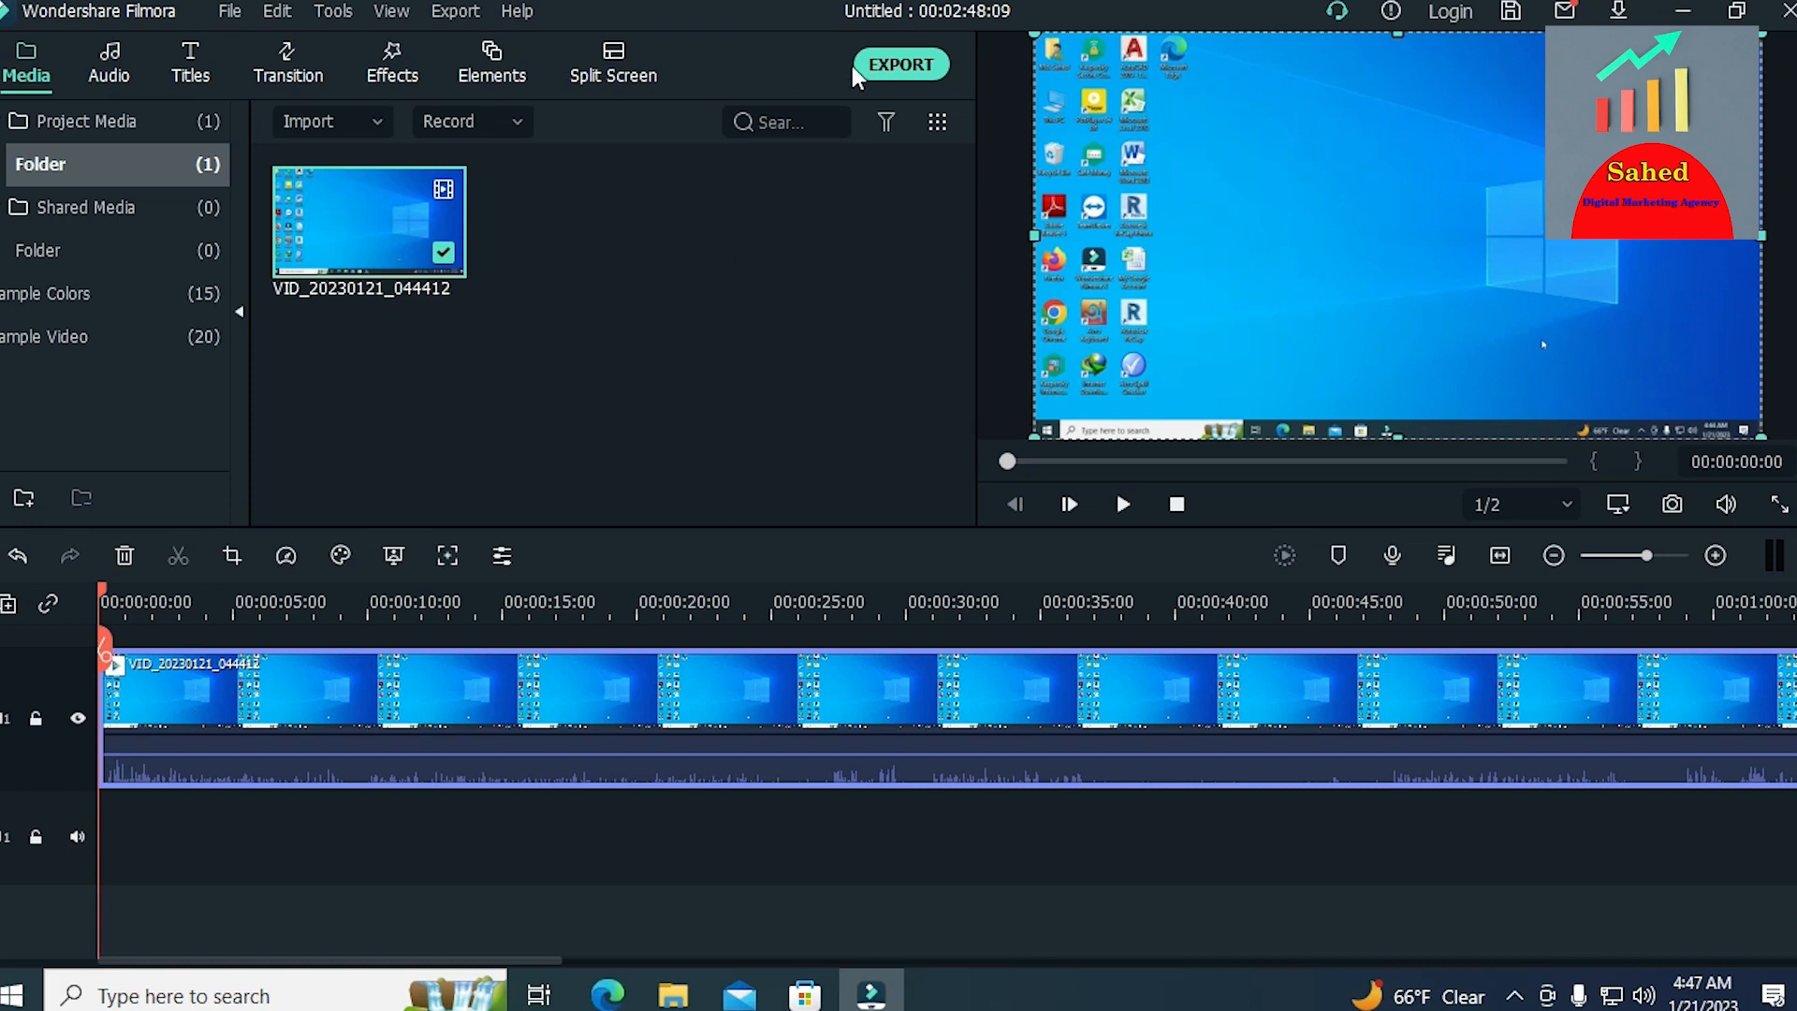
pyautogui.click(878, 65)
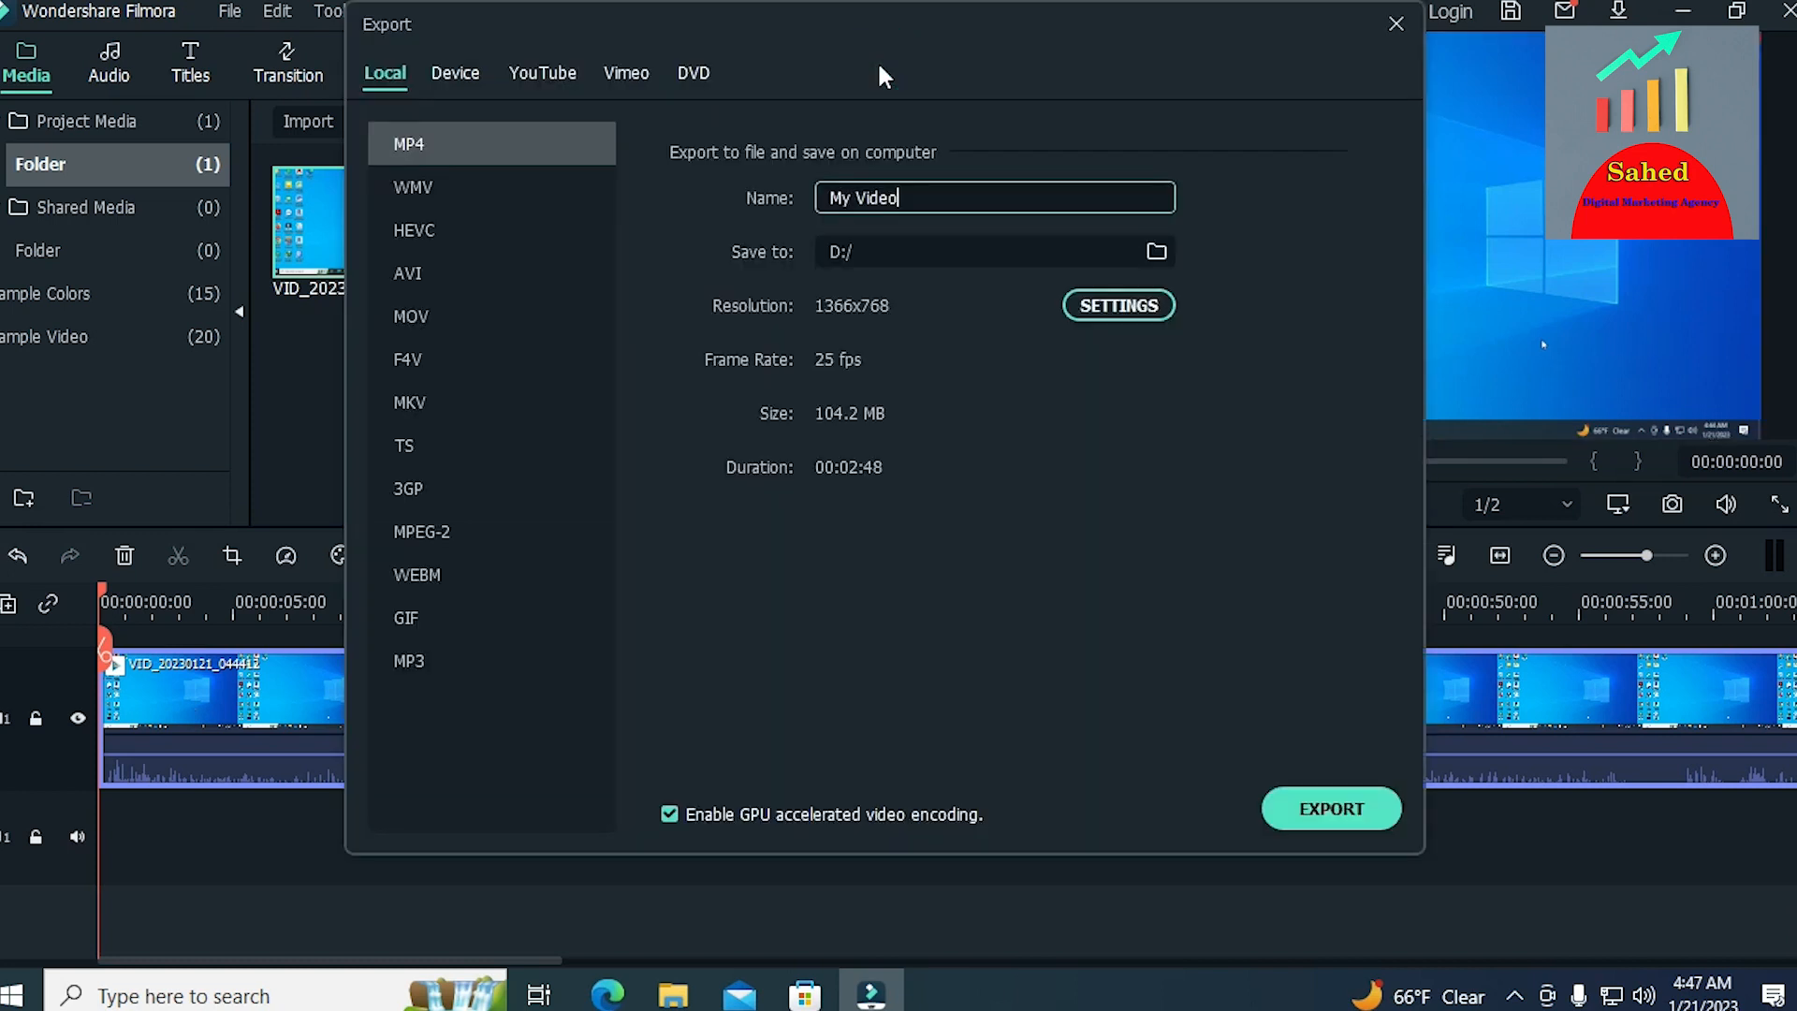
pyautogui.click(1340, 807)
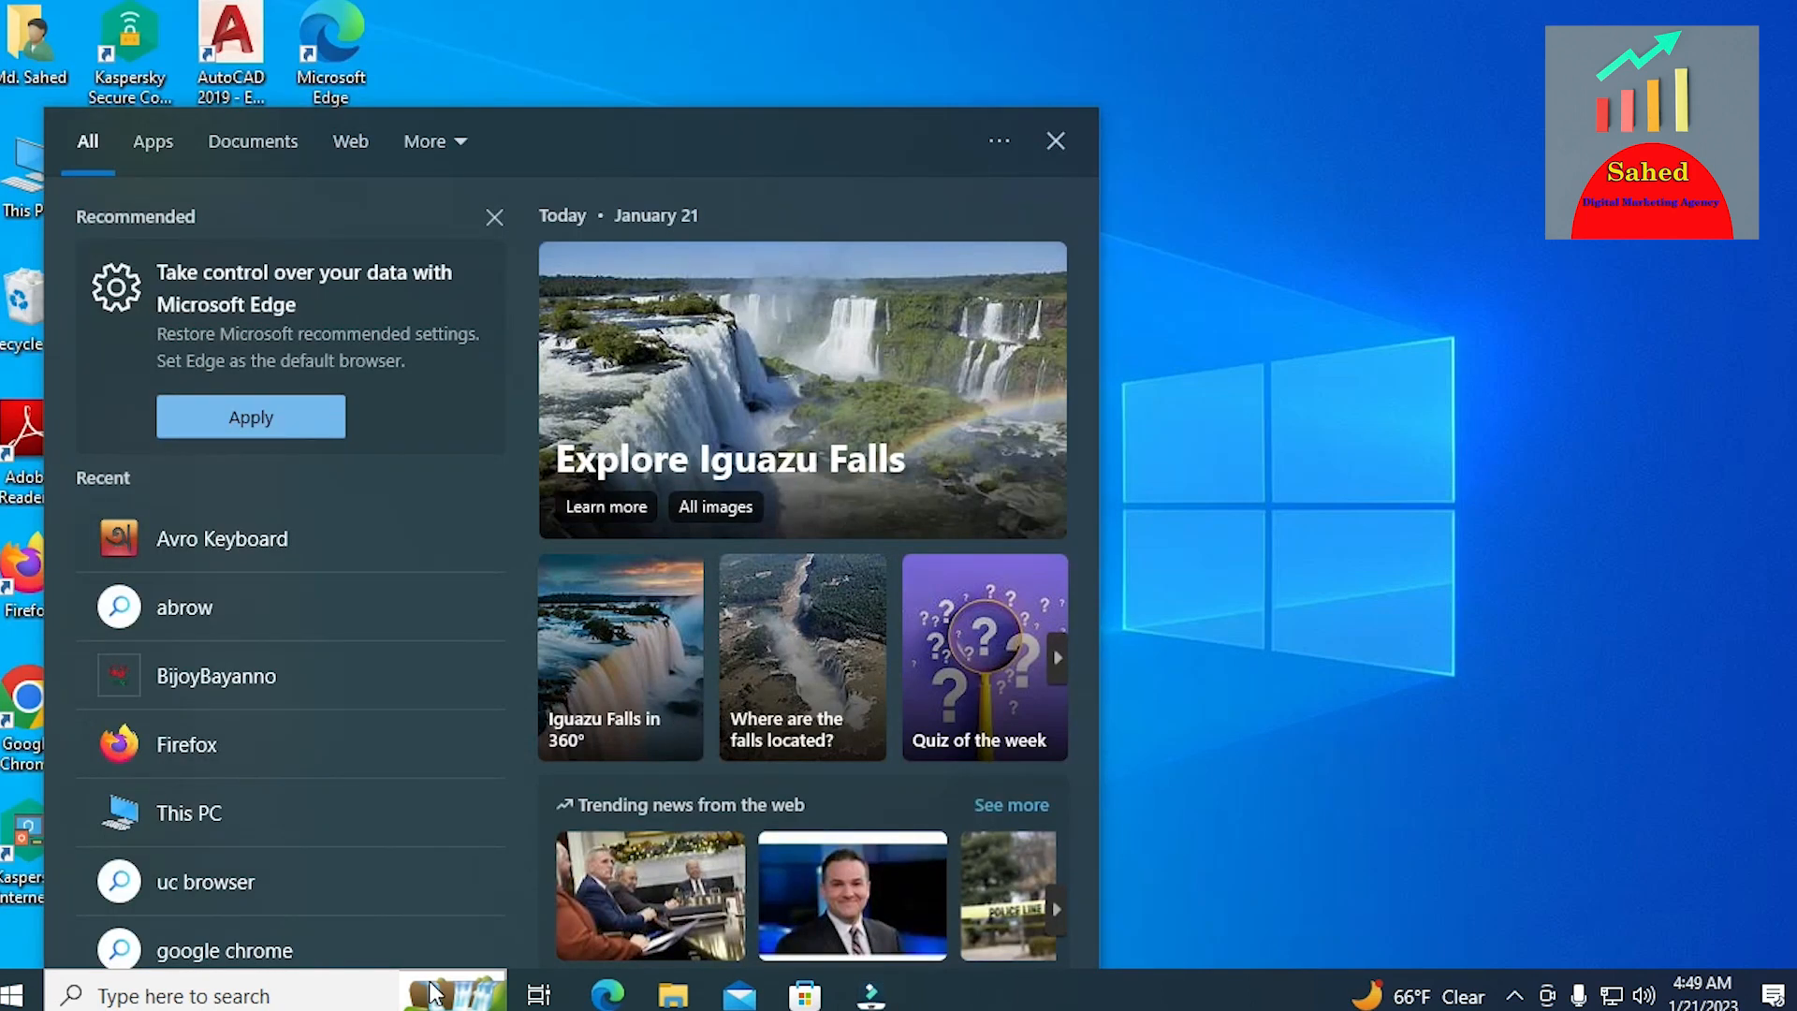
# Step: Launch Adobe Premiere Pro and continue past the system compatibility report with known issues
pyautogui.click(734, 370)
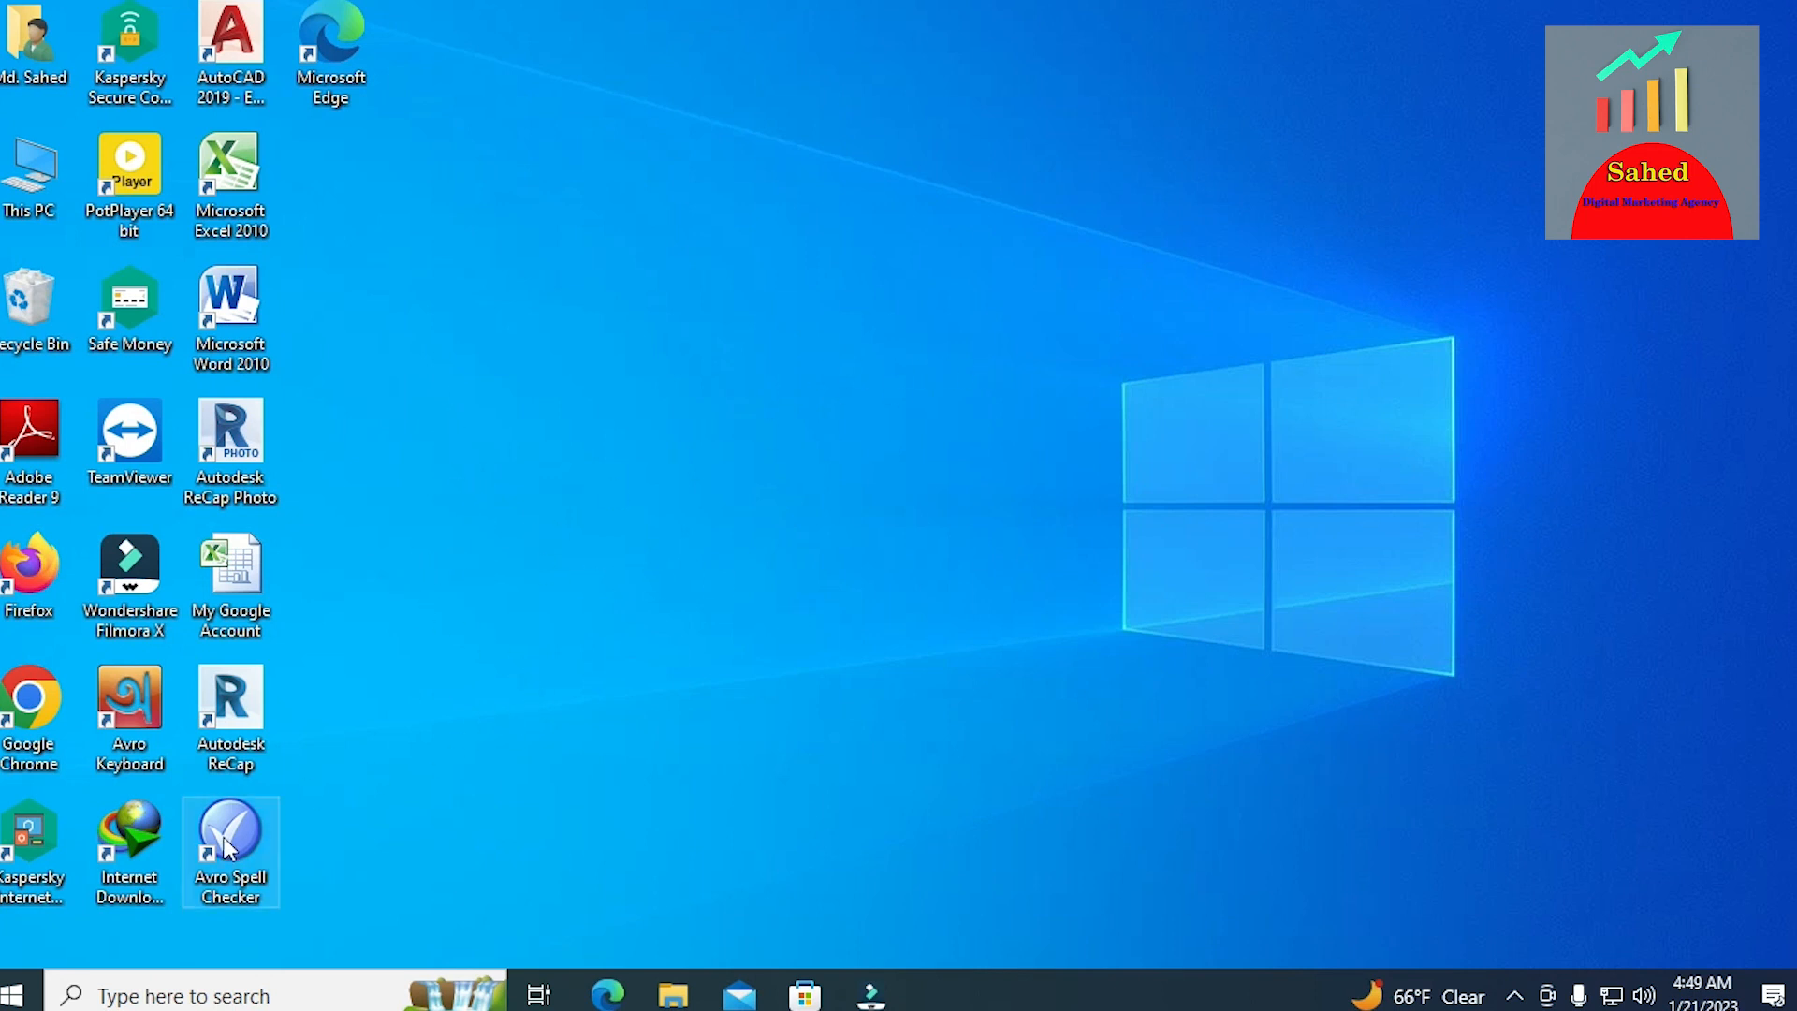
pyautogui.click(196, 1003)
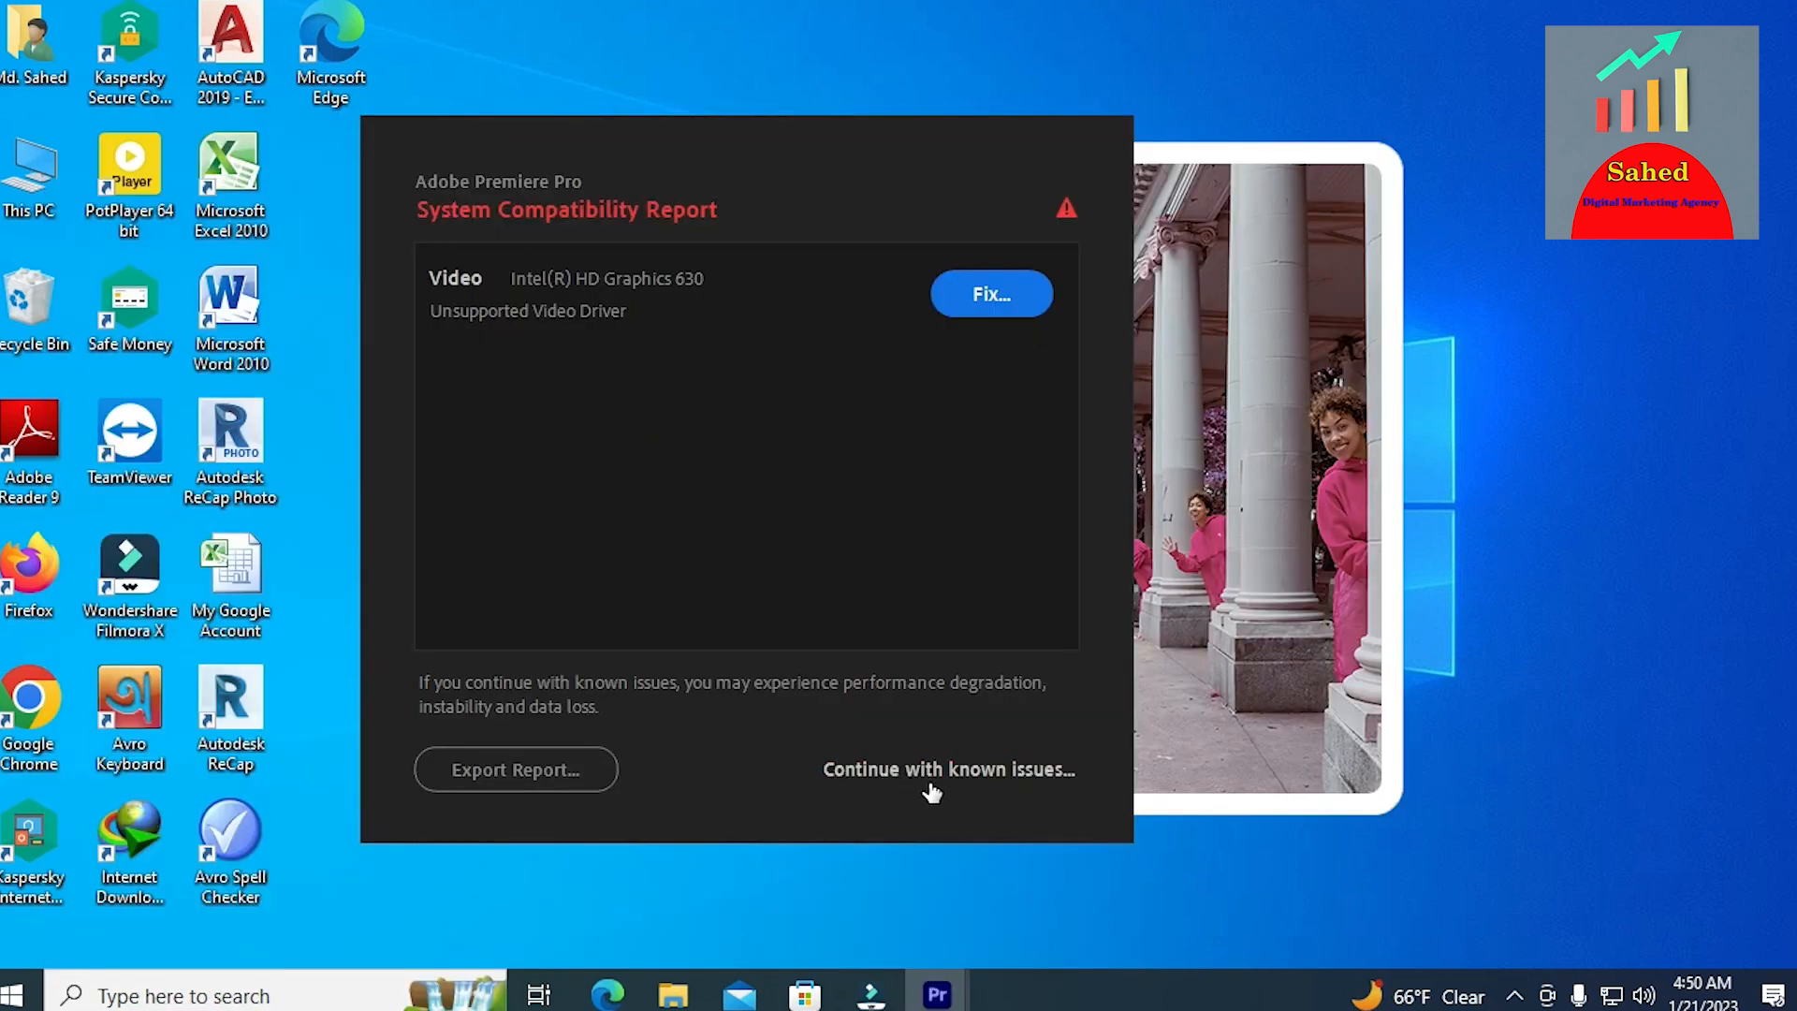
pyautogui.click(979, 784)
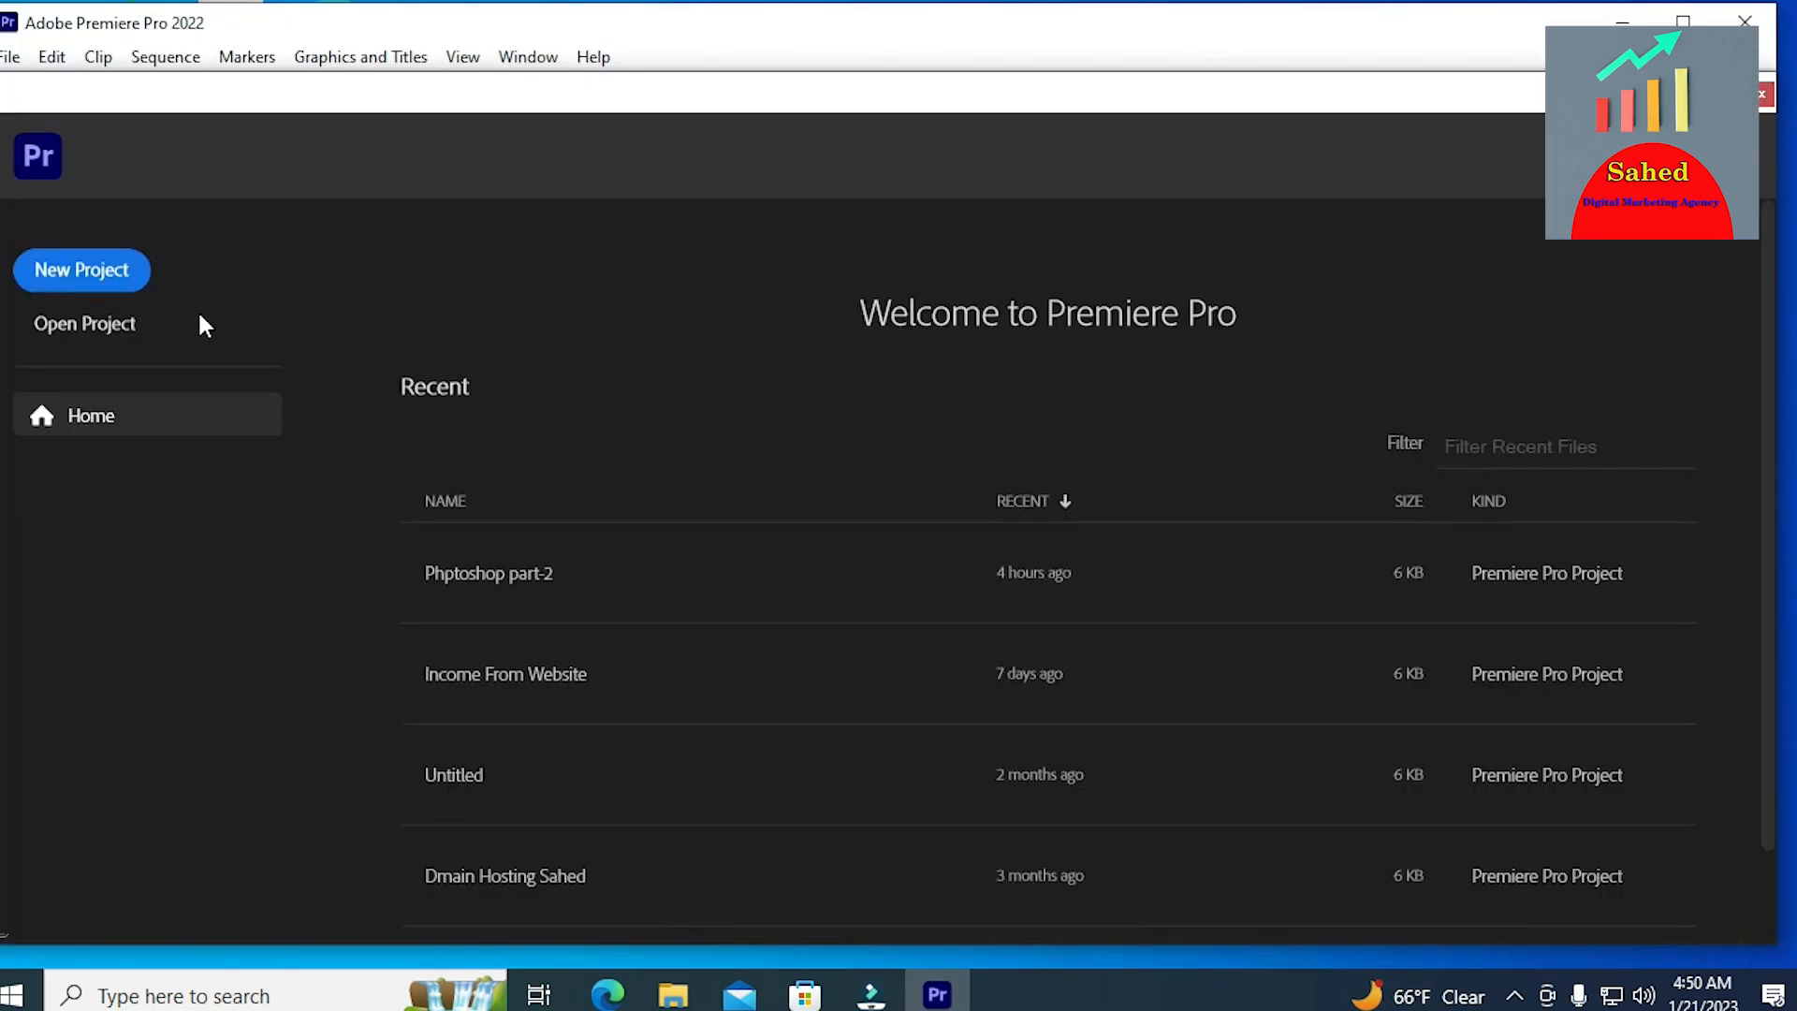
# Step: Create a new project named "How to vidio editing for YouTube channel" without selecting any media
pyautogui.click(118, 273)
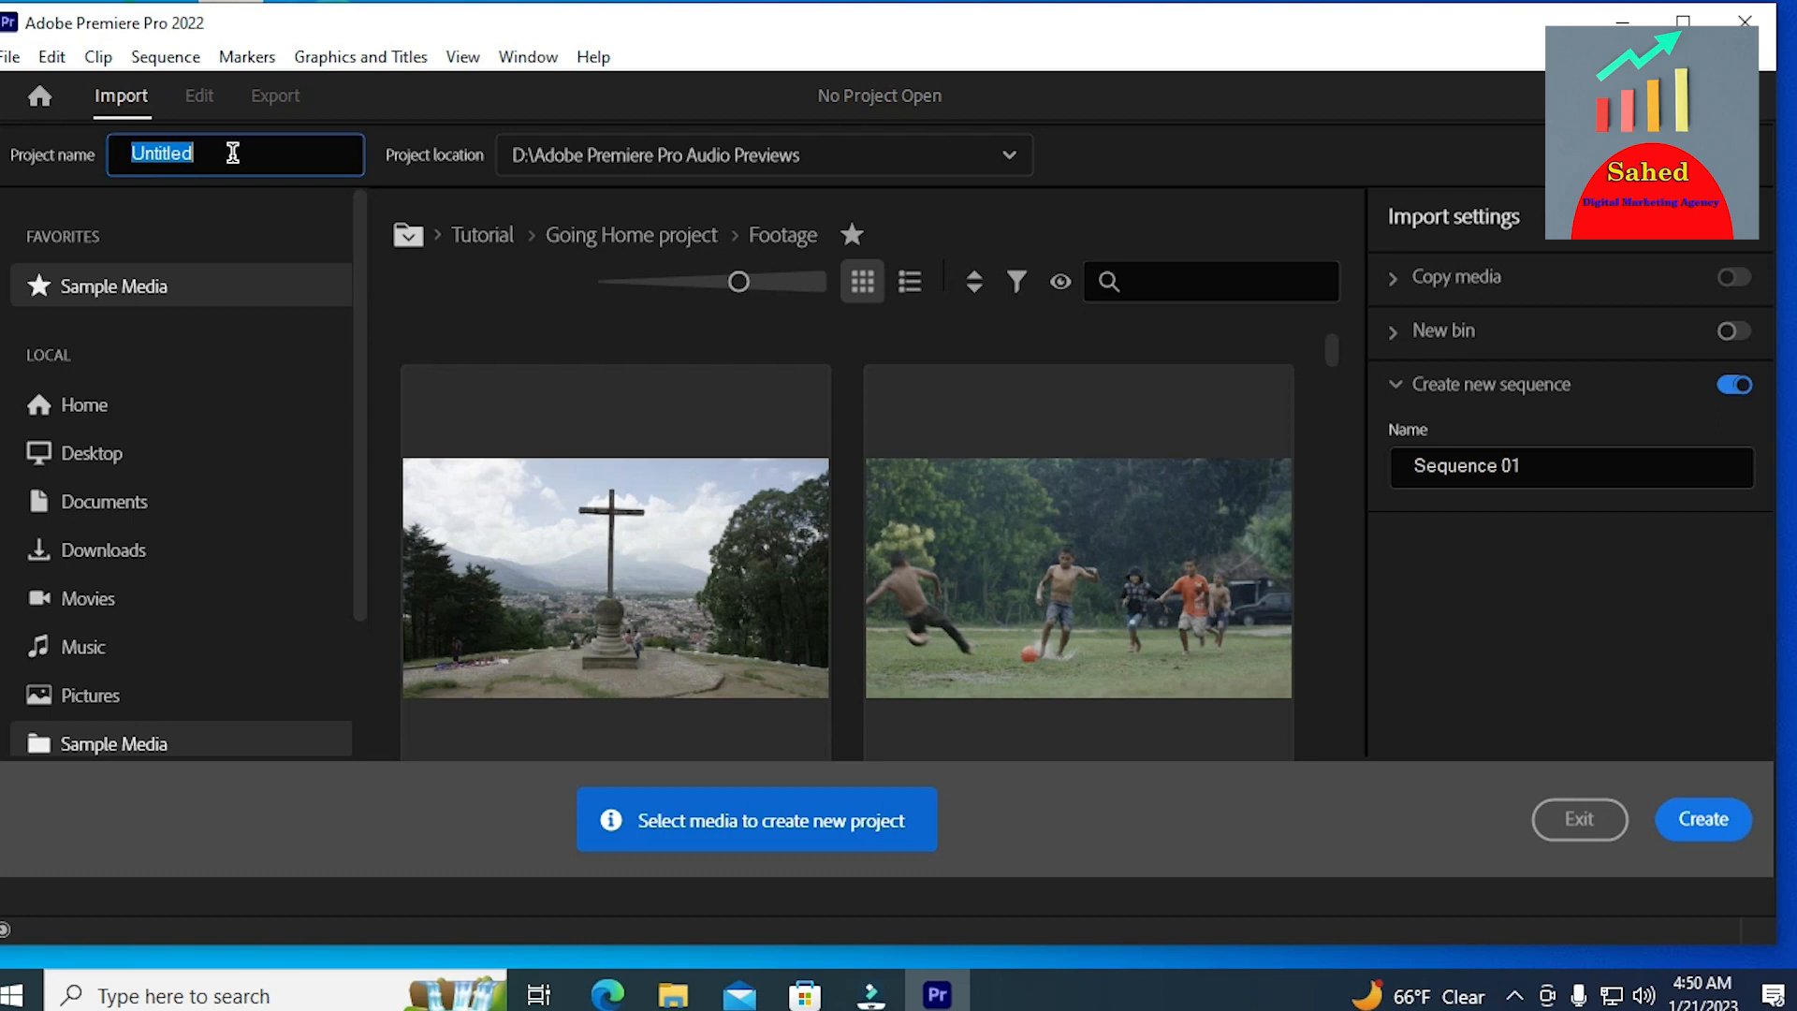
pyautogui.press('BackSpace')
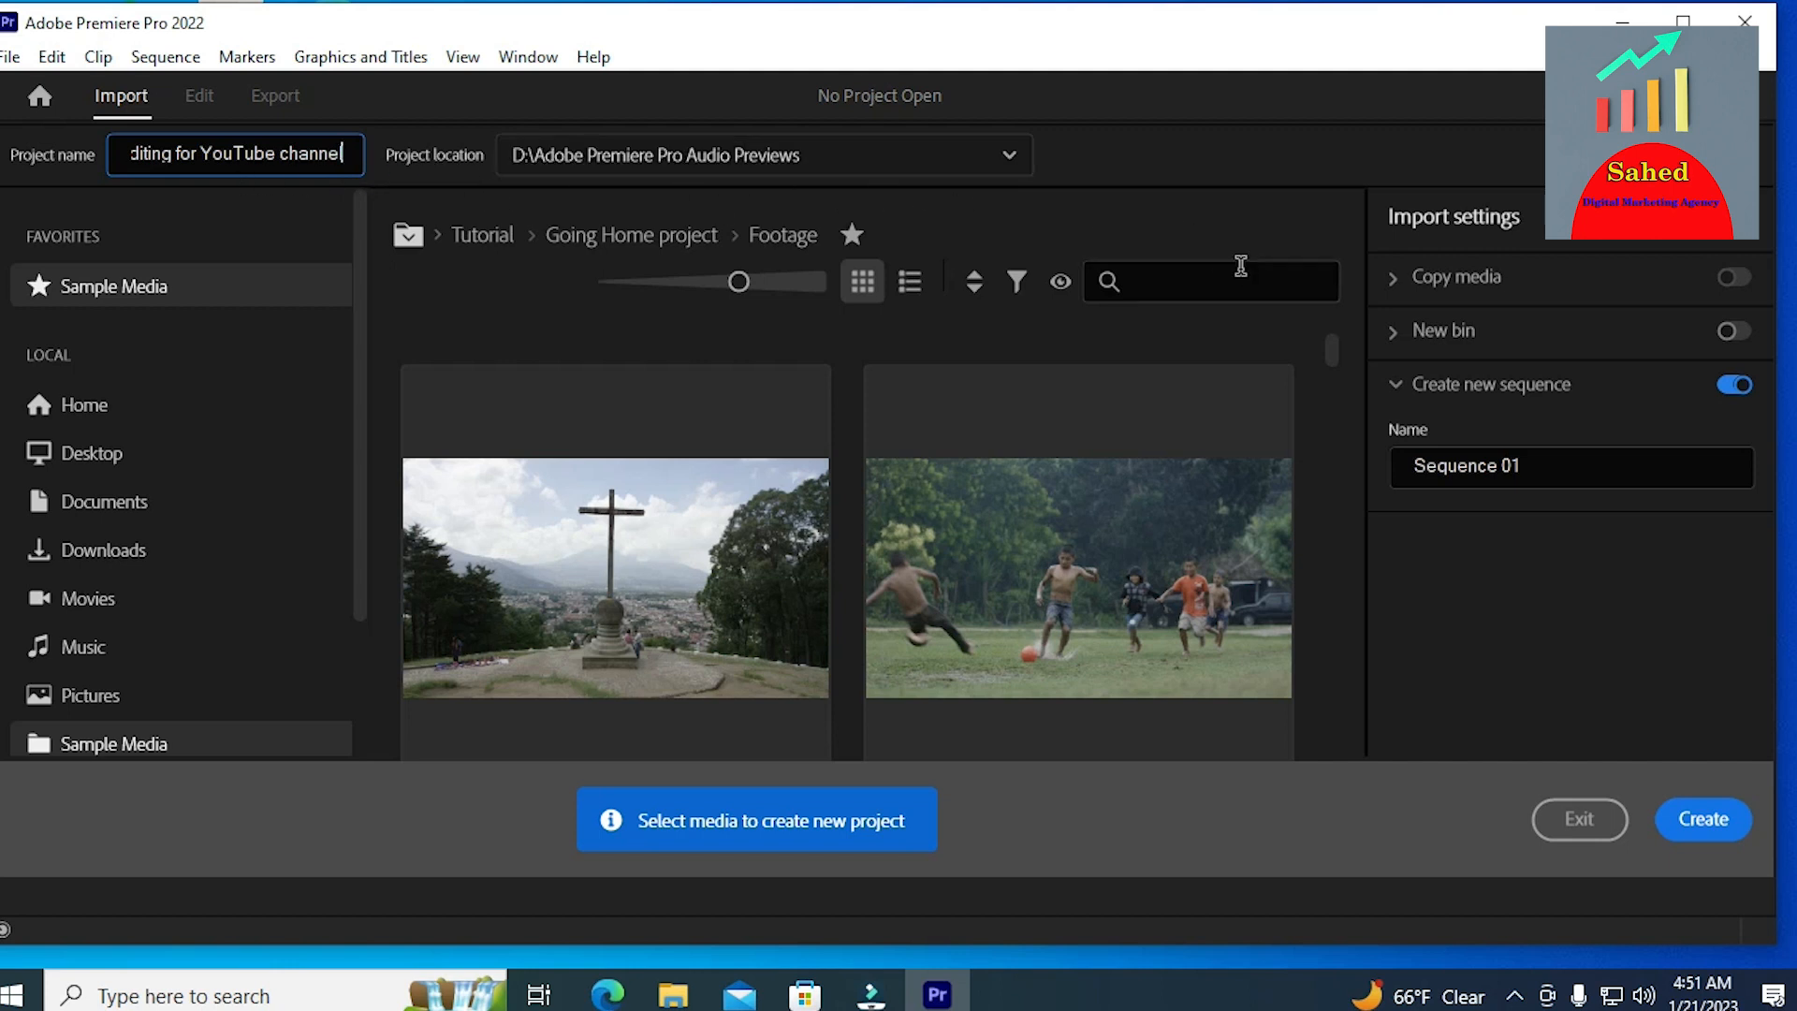
pyautogui.click(1709, 819)
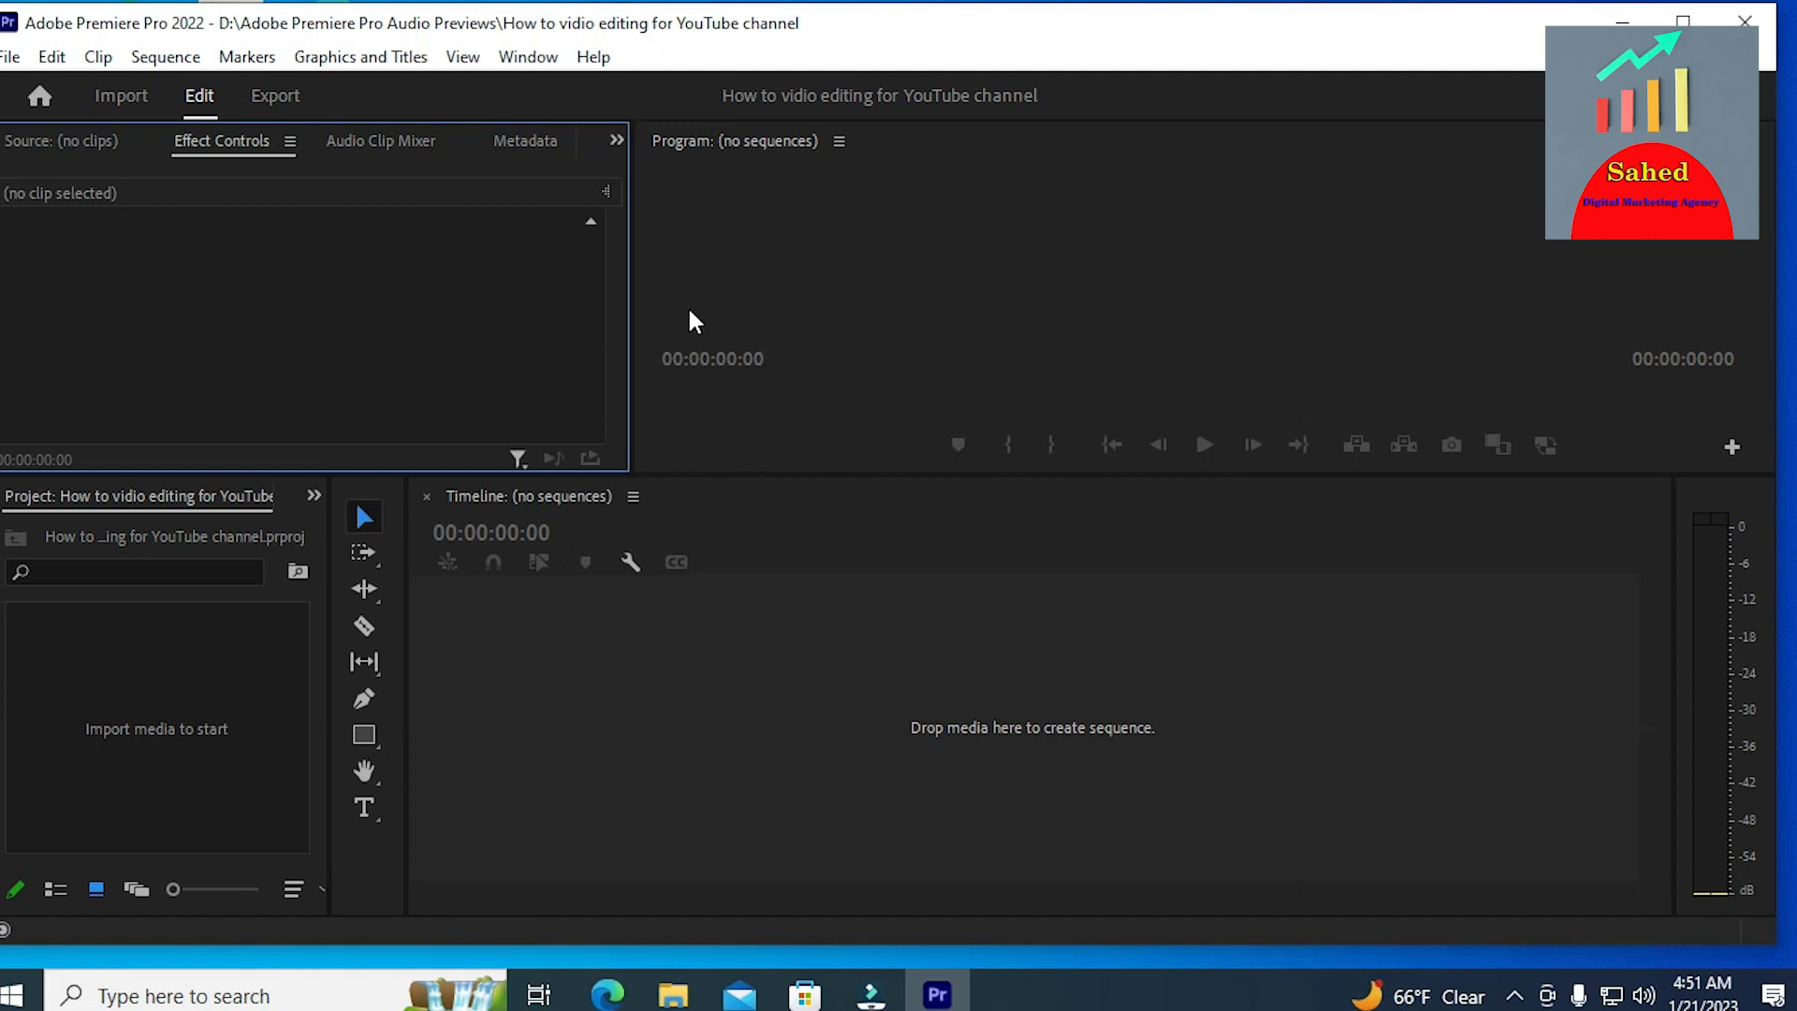
# Step: Set the workspace layout to Editing
pyautogui.click(176, 487)
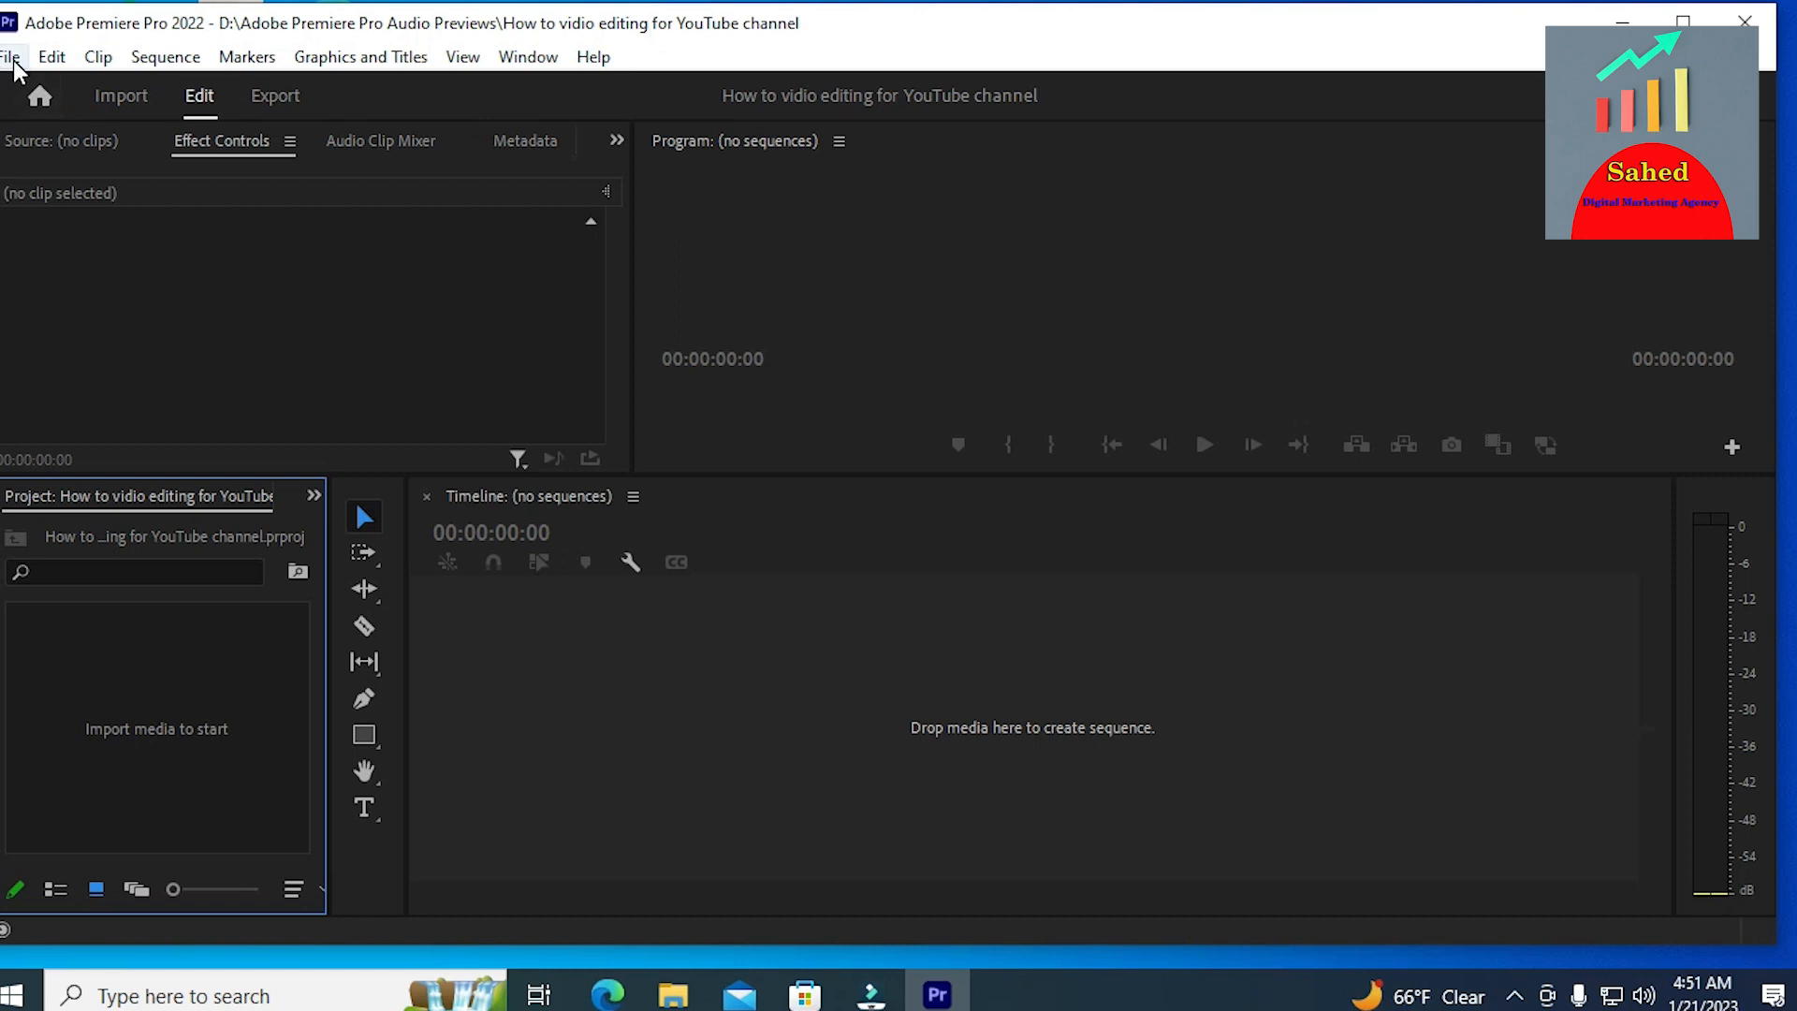
pyautogui.click(523, 60)
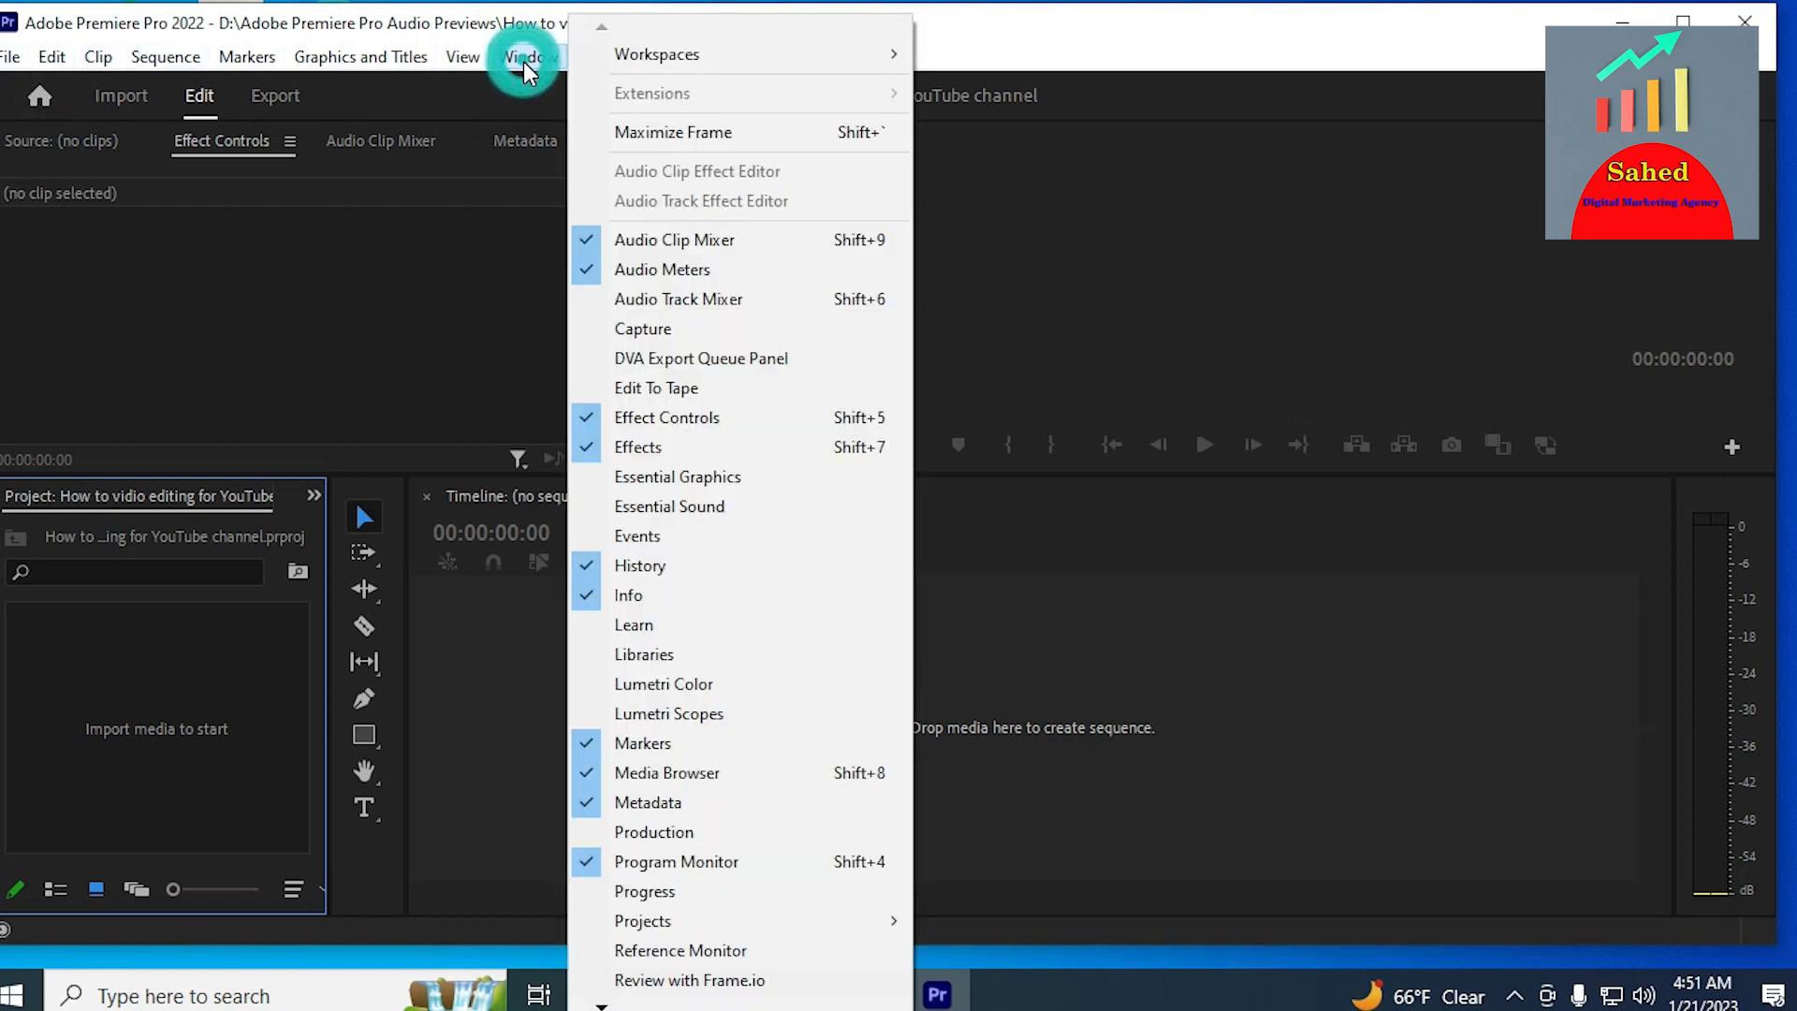
pyautogui.moveTo(661, 60)
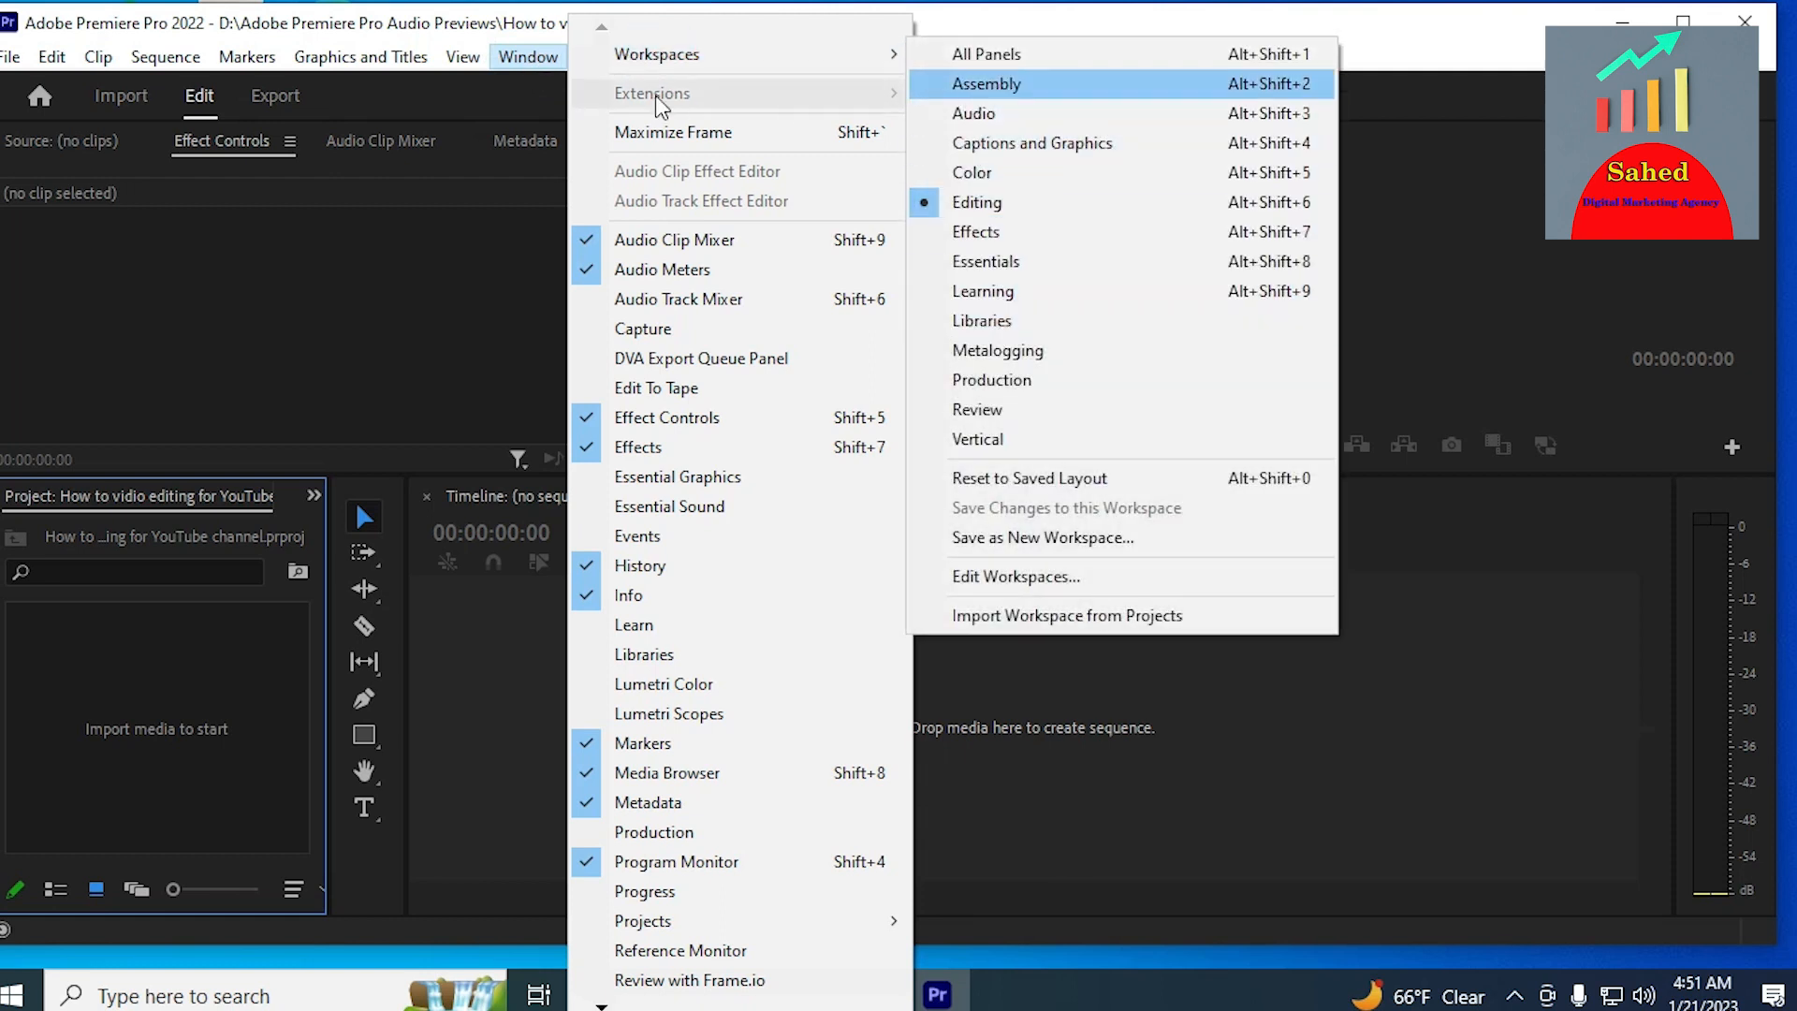
pyautogui.moveTo(870, 60)
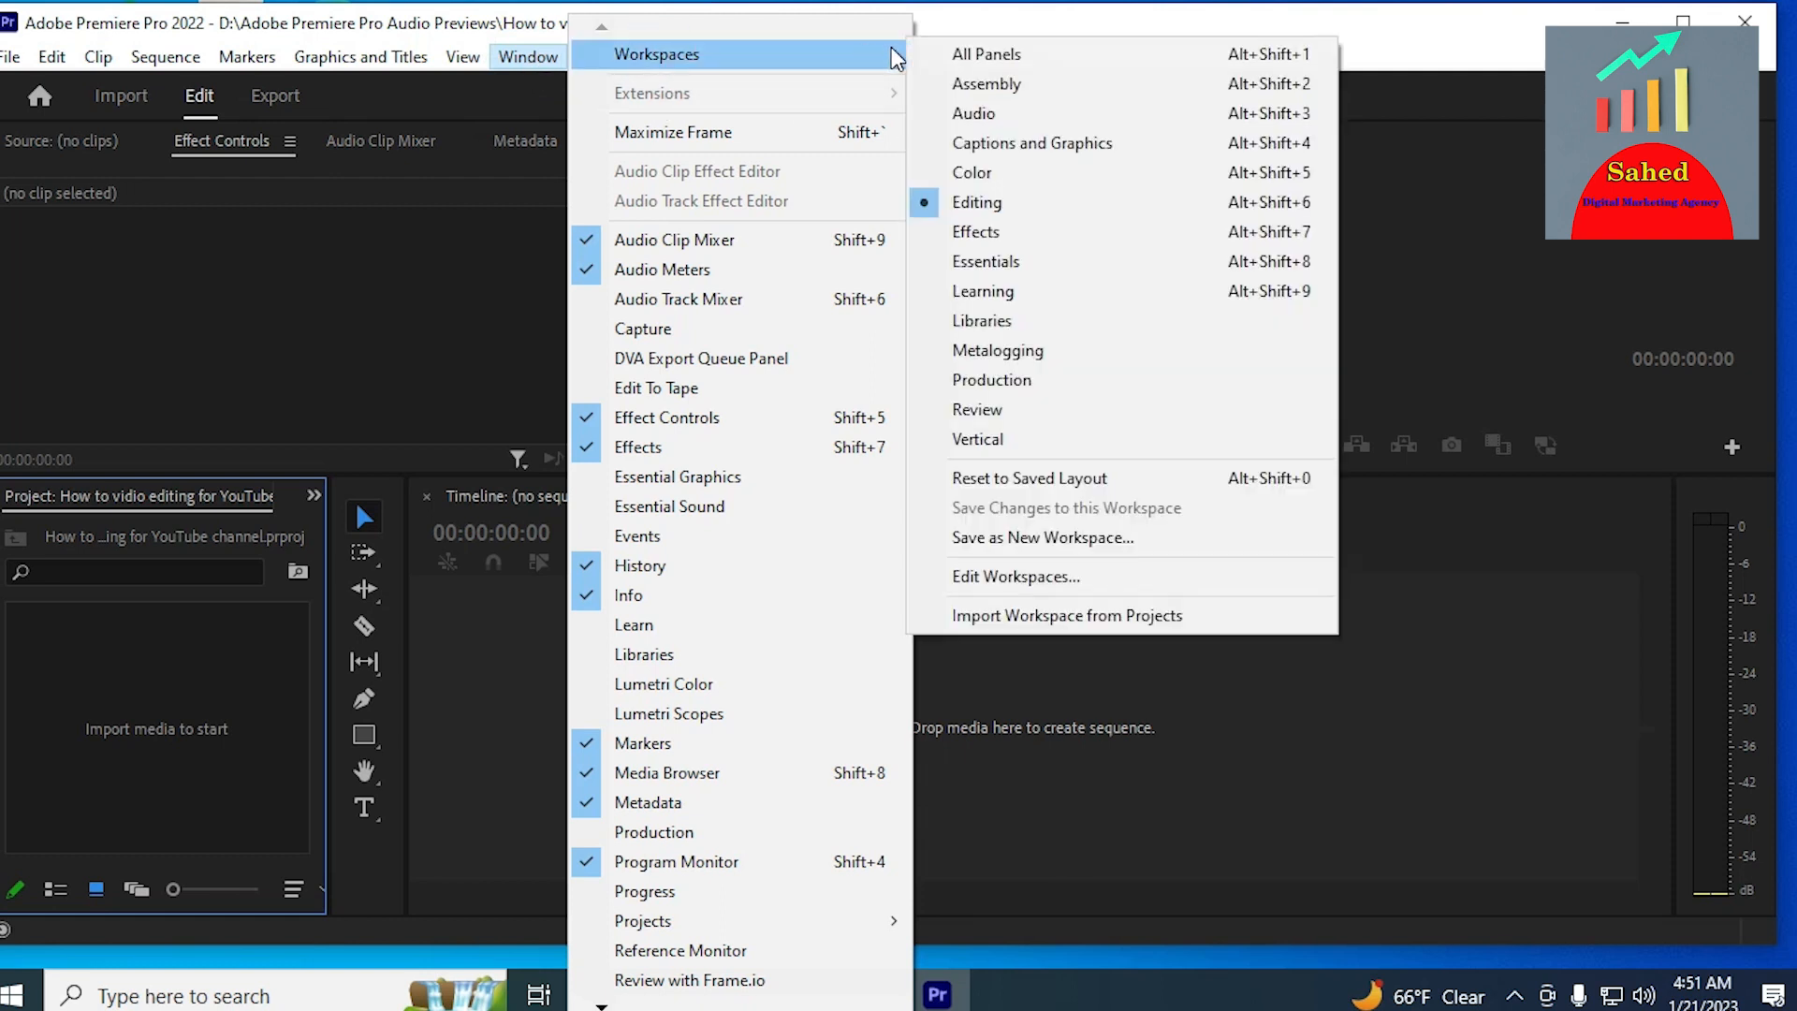
pyautogui.click(984, 207)
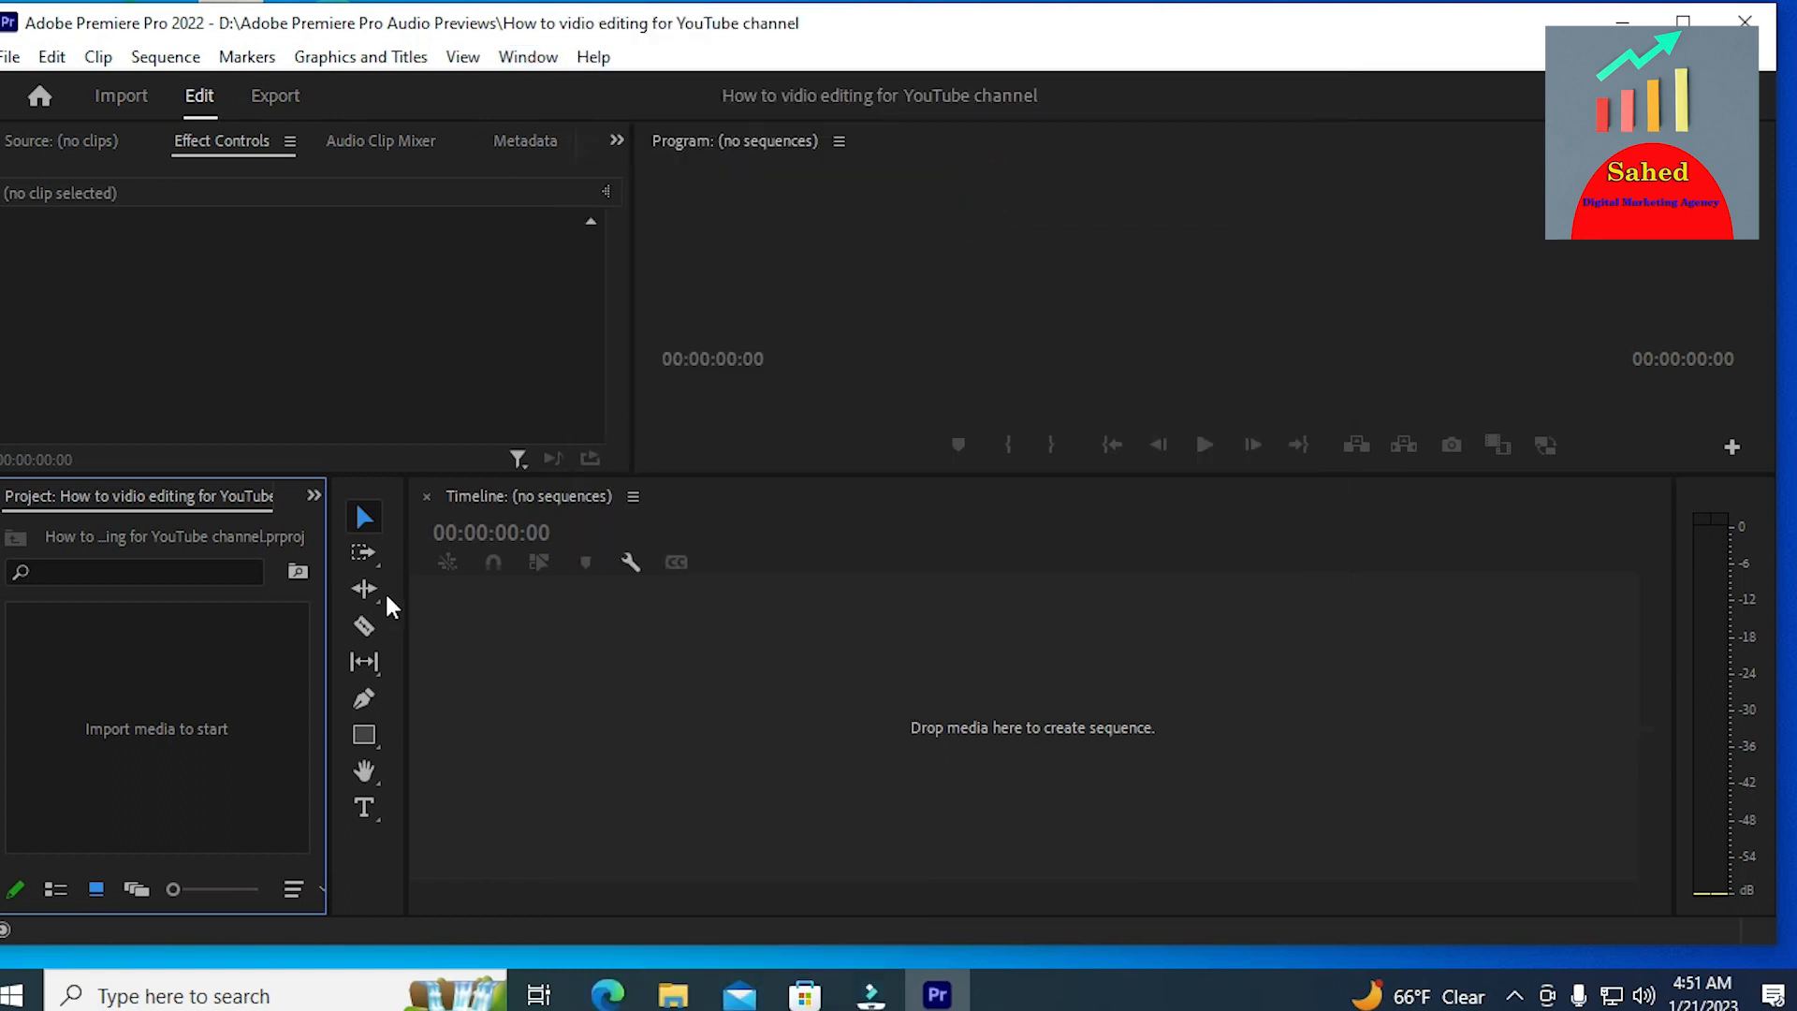
# Step: Import the My Video1 clip from Local Disk (D:) into the project
pyautogui.rightClick(129, 728)
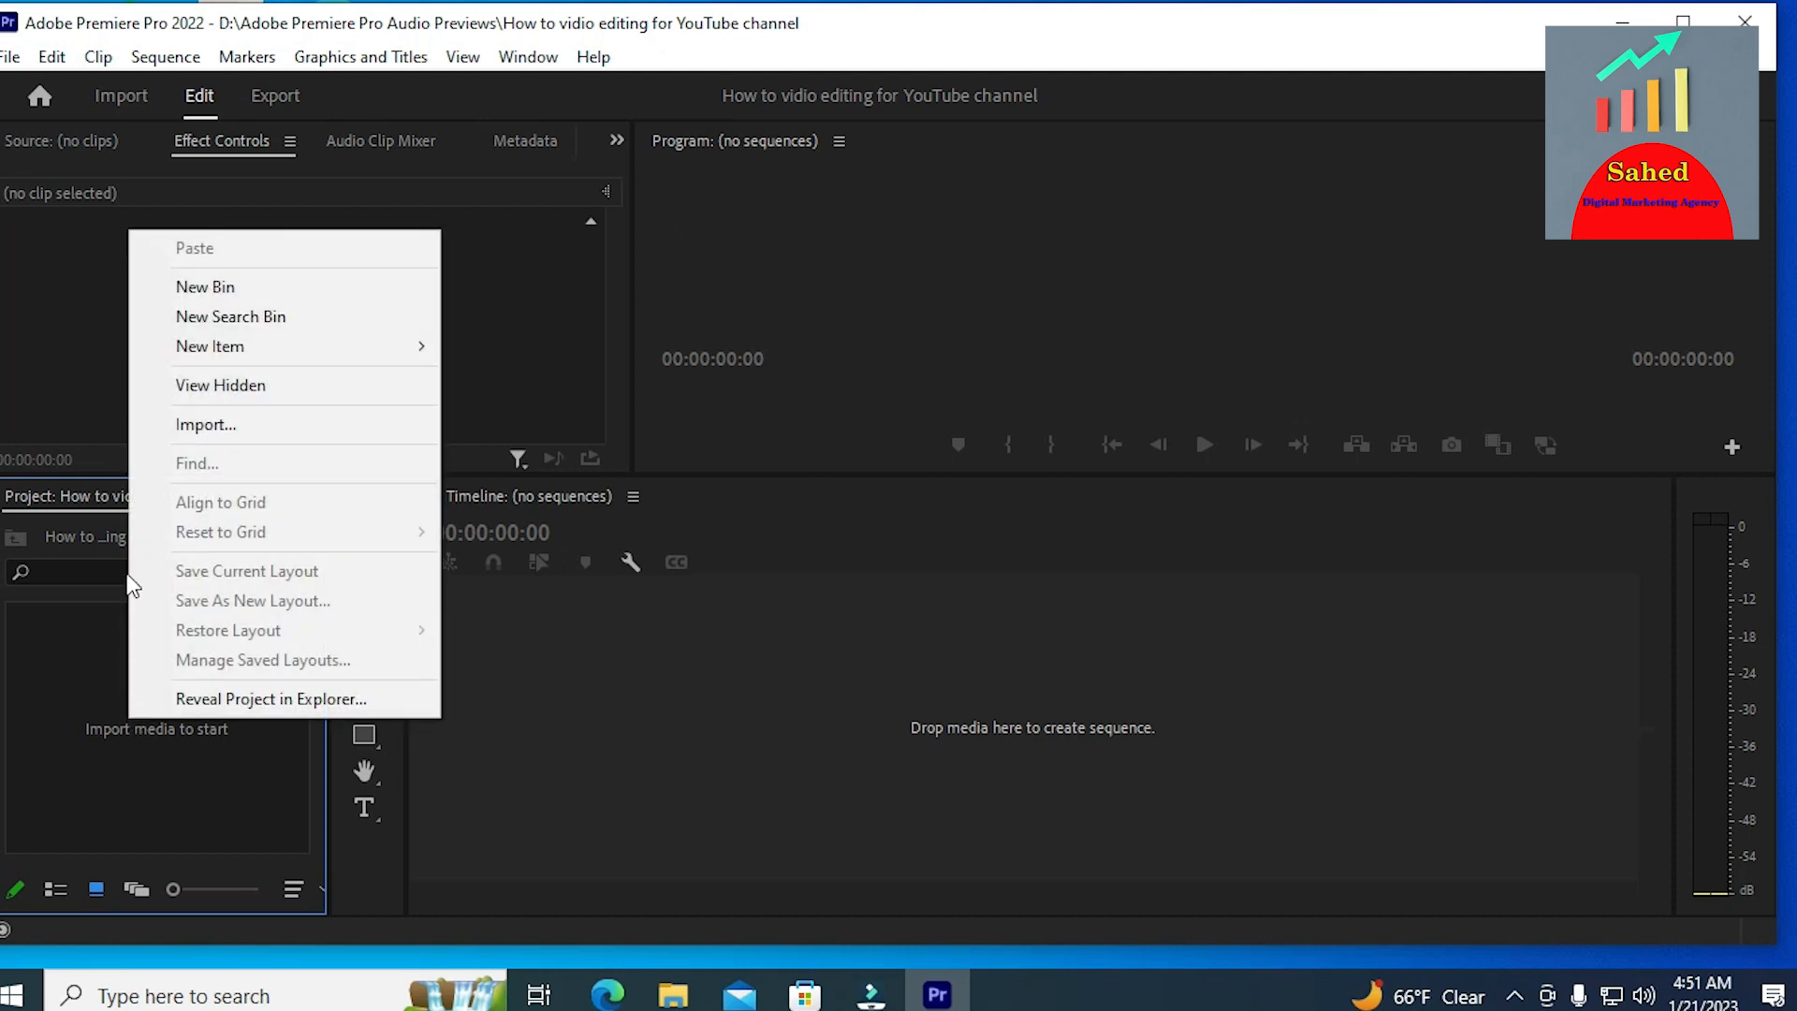
pyautogui.click(216, 431)
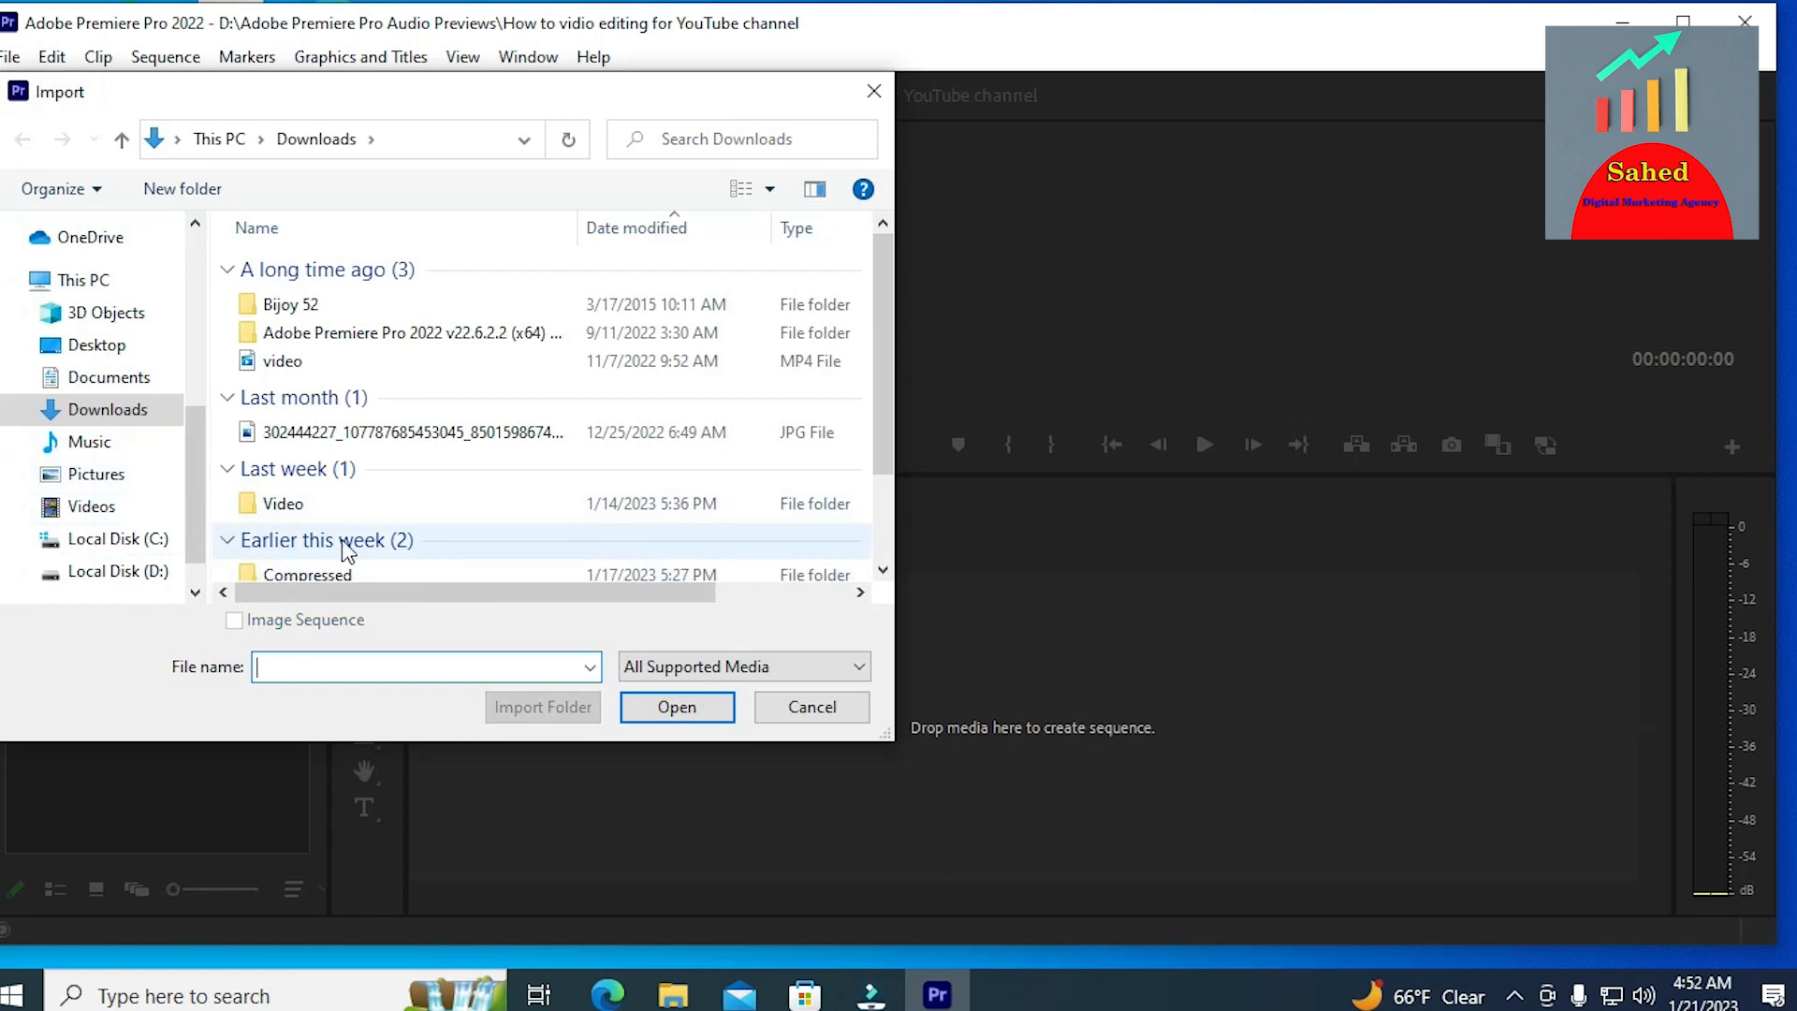
pyautogui.click(118, 570)
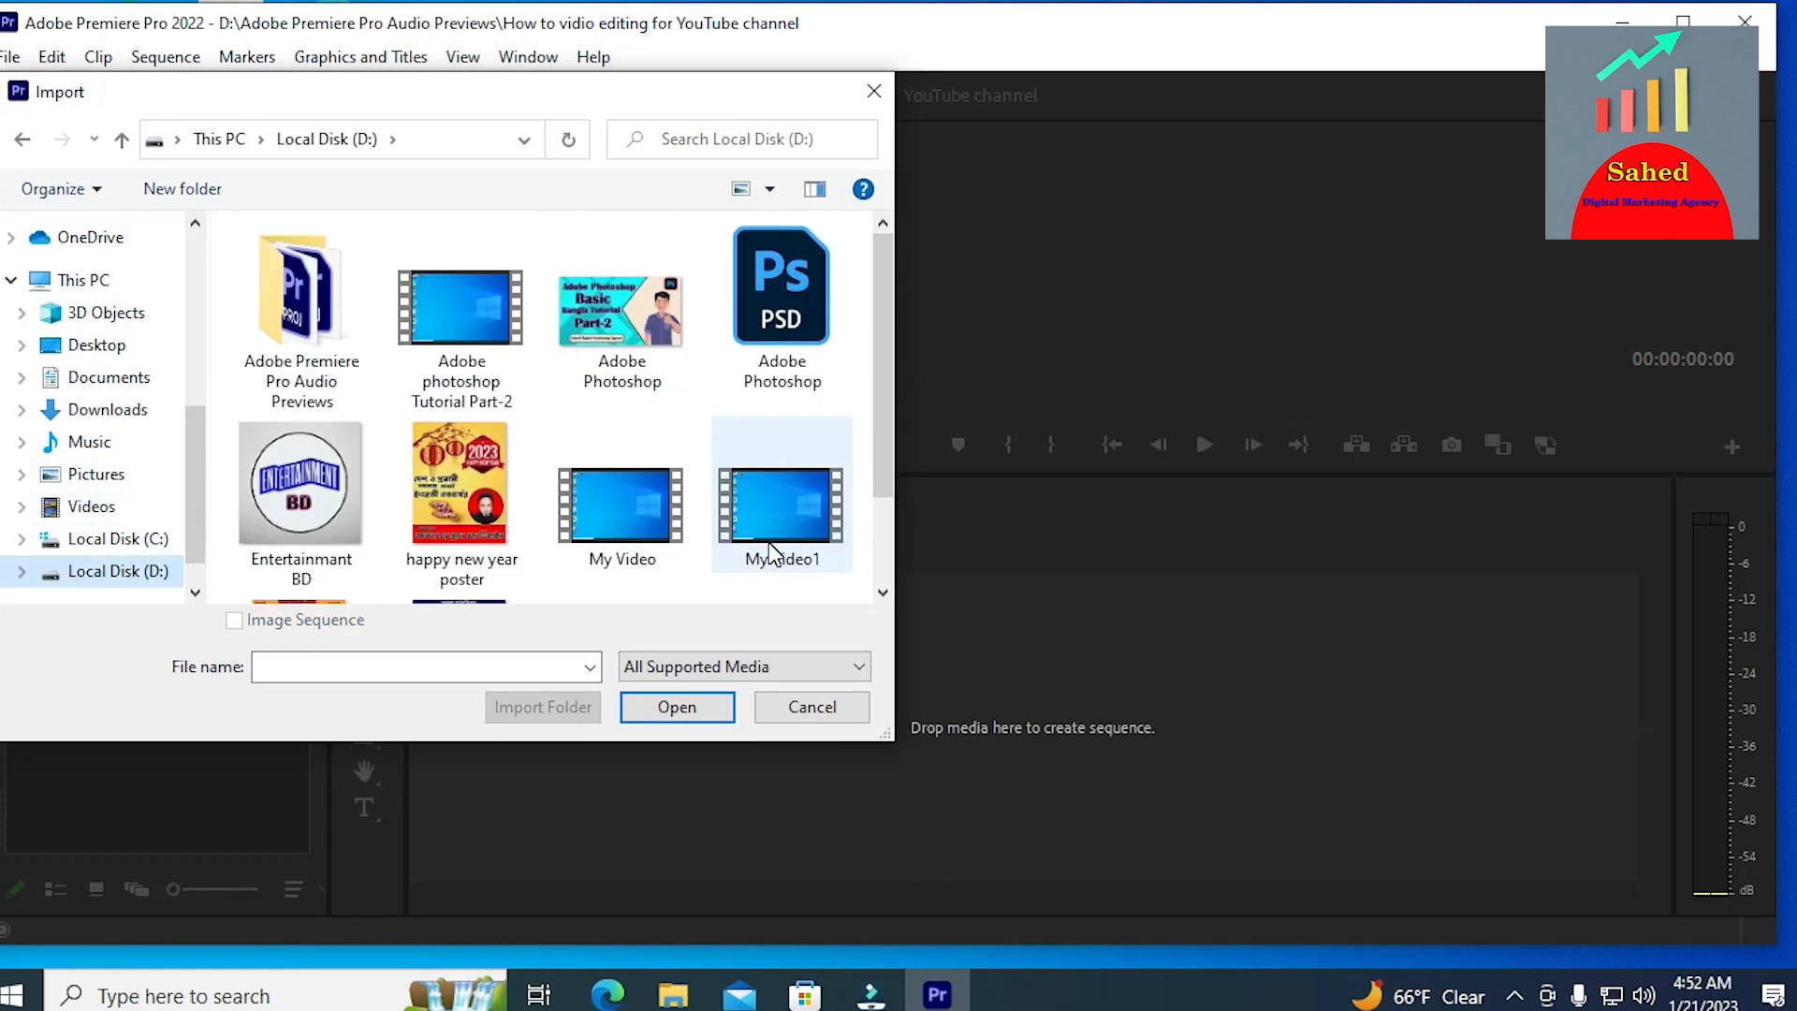
pyautogui.click(778, 524)
pyautogui.click(688, 707)
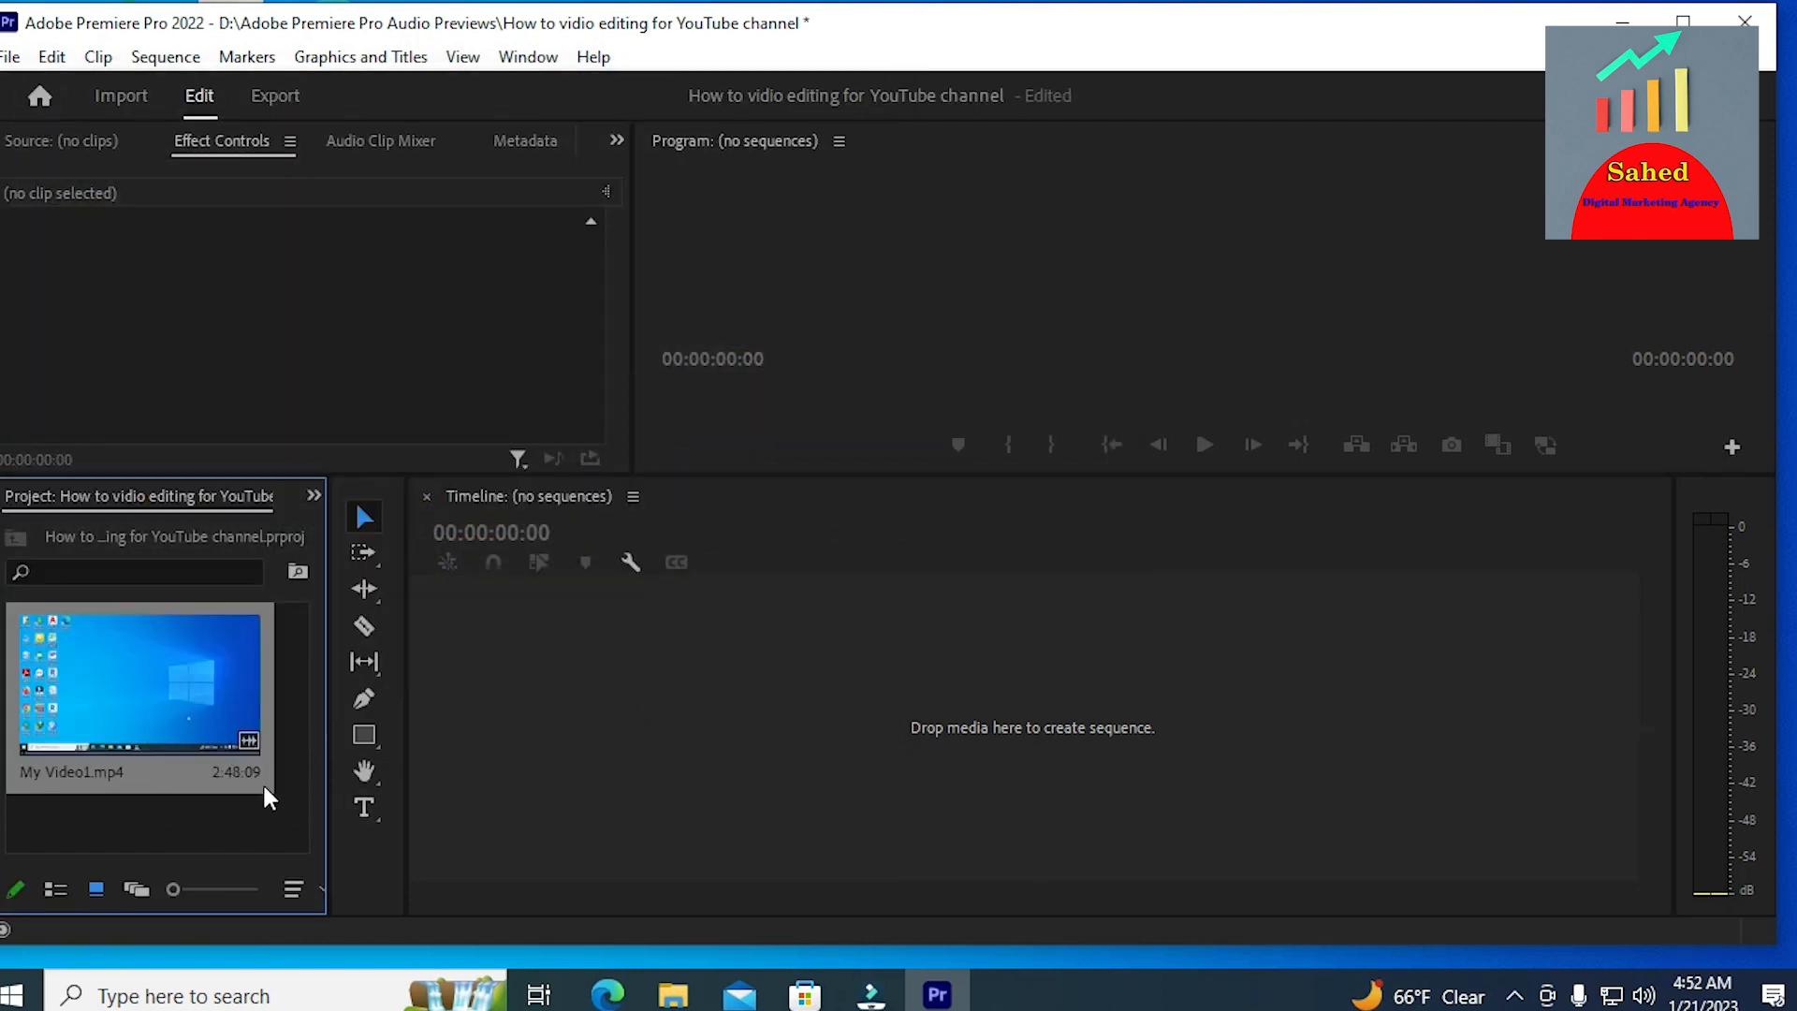
# Step: Import the MP4 file named video from the Downloads folder into the project
pyautogui.rightClick(259, 835)
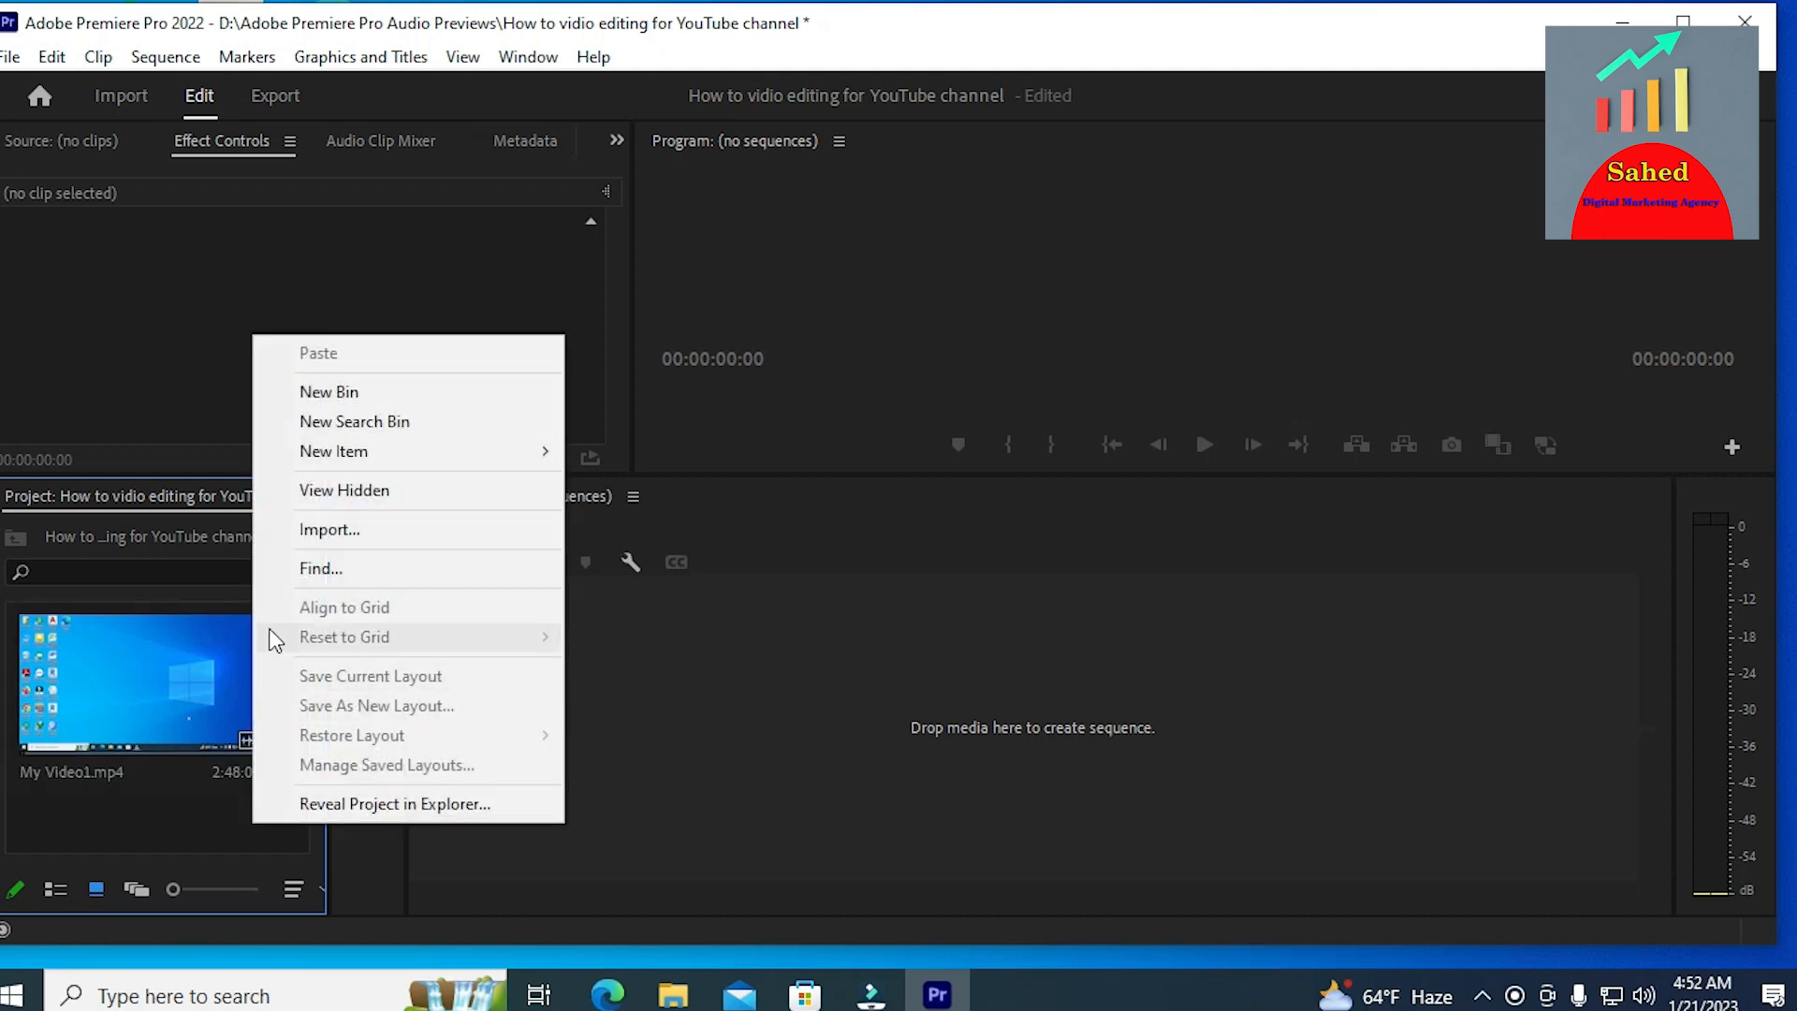
pyautogui.click(299, 530)
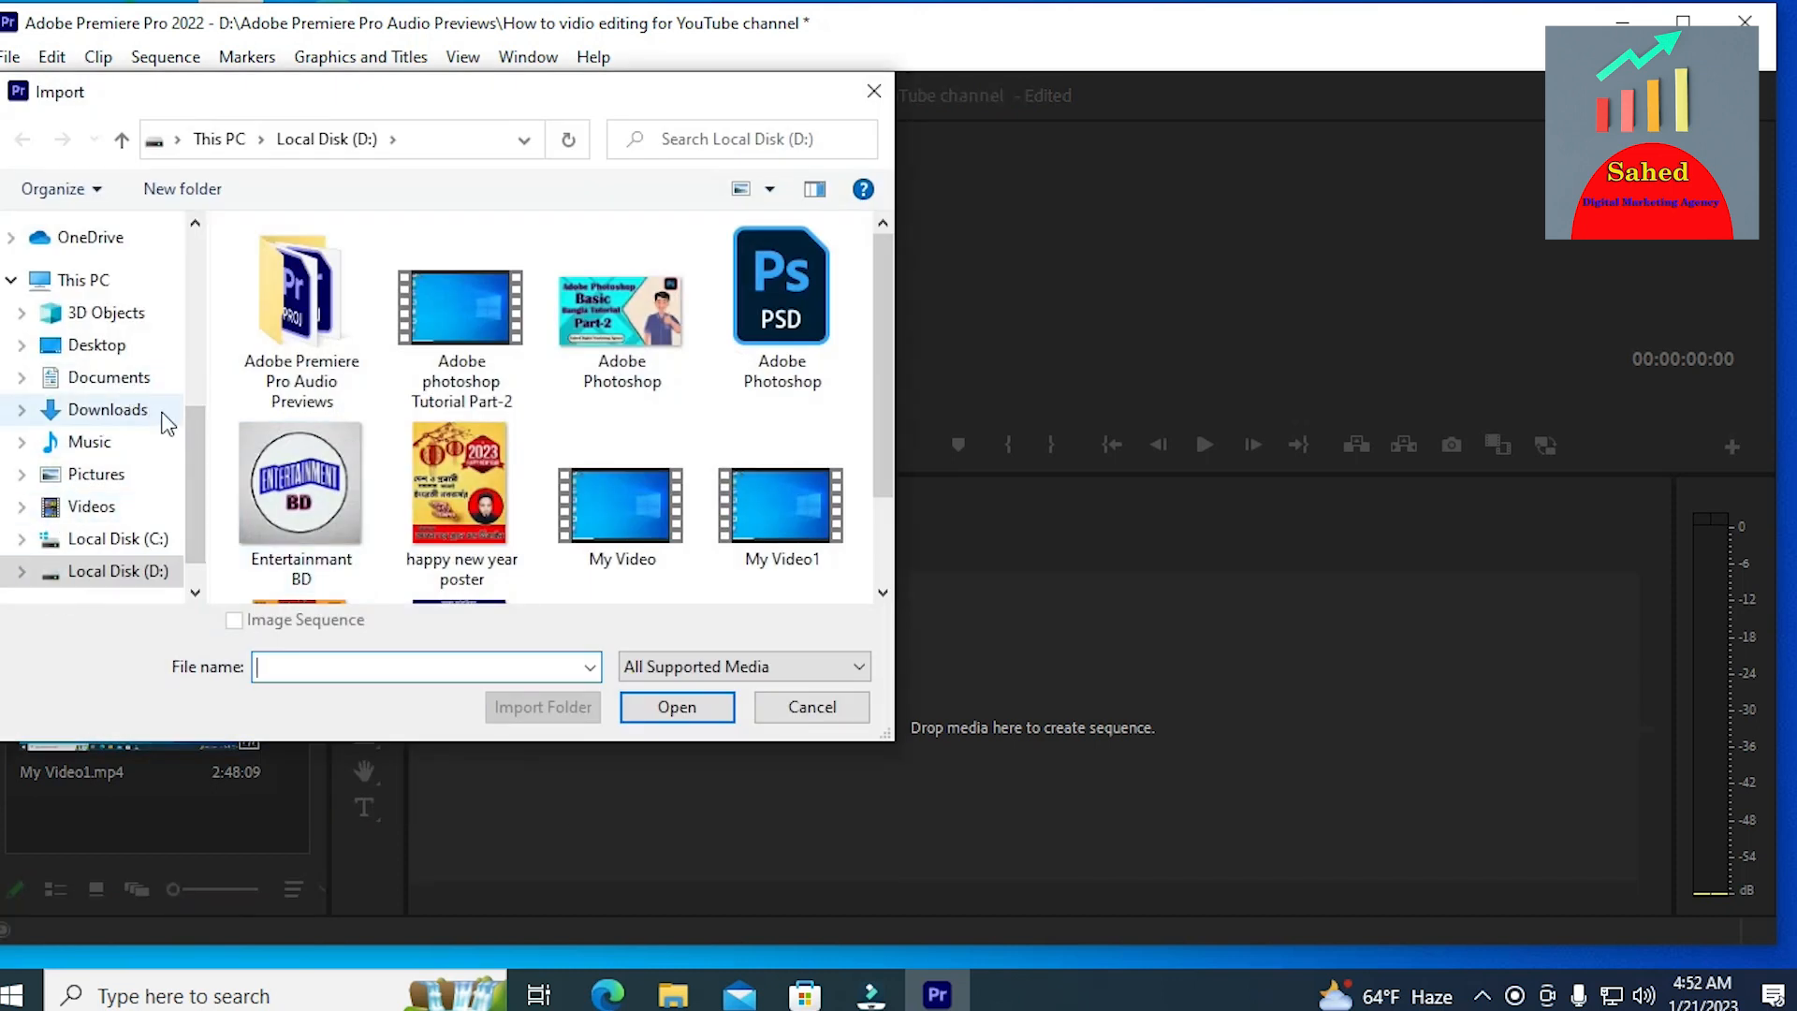
pyautogui.click(112, 410)
pyautogui.click(251, 363)
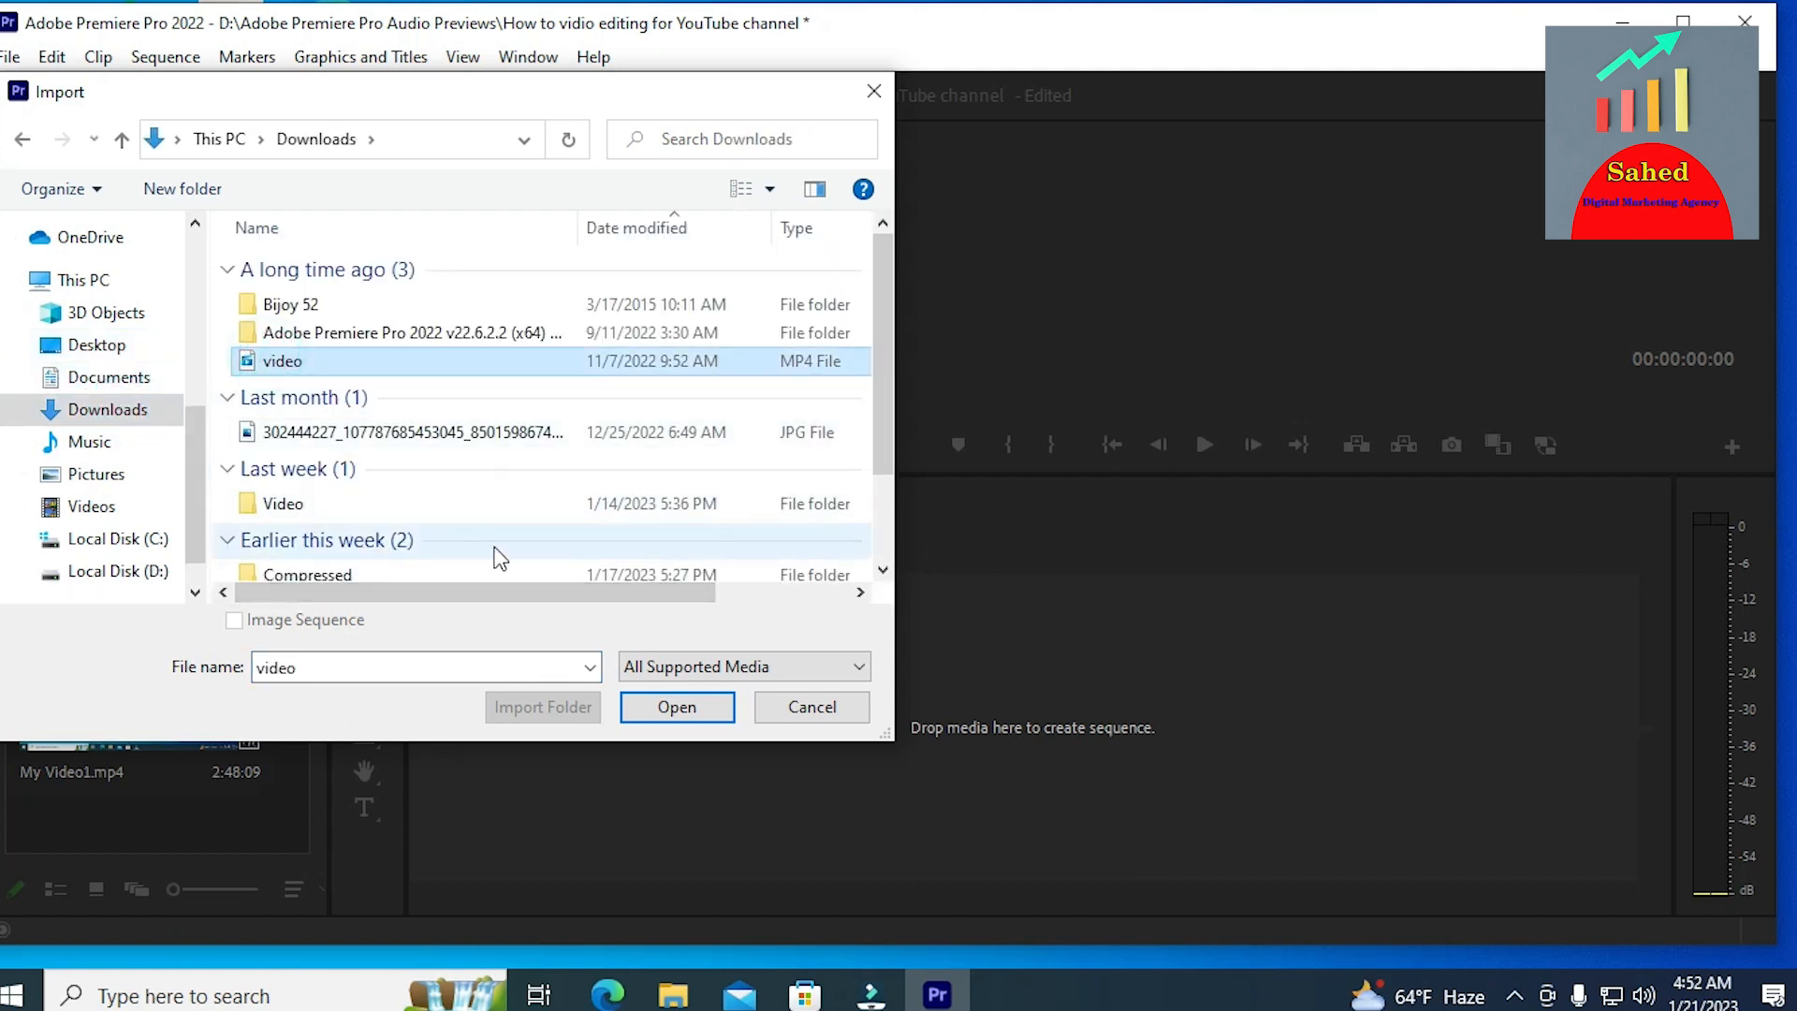
pyautogui.click(670, 715)
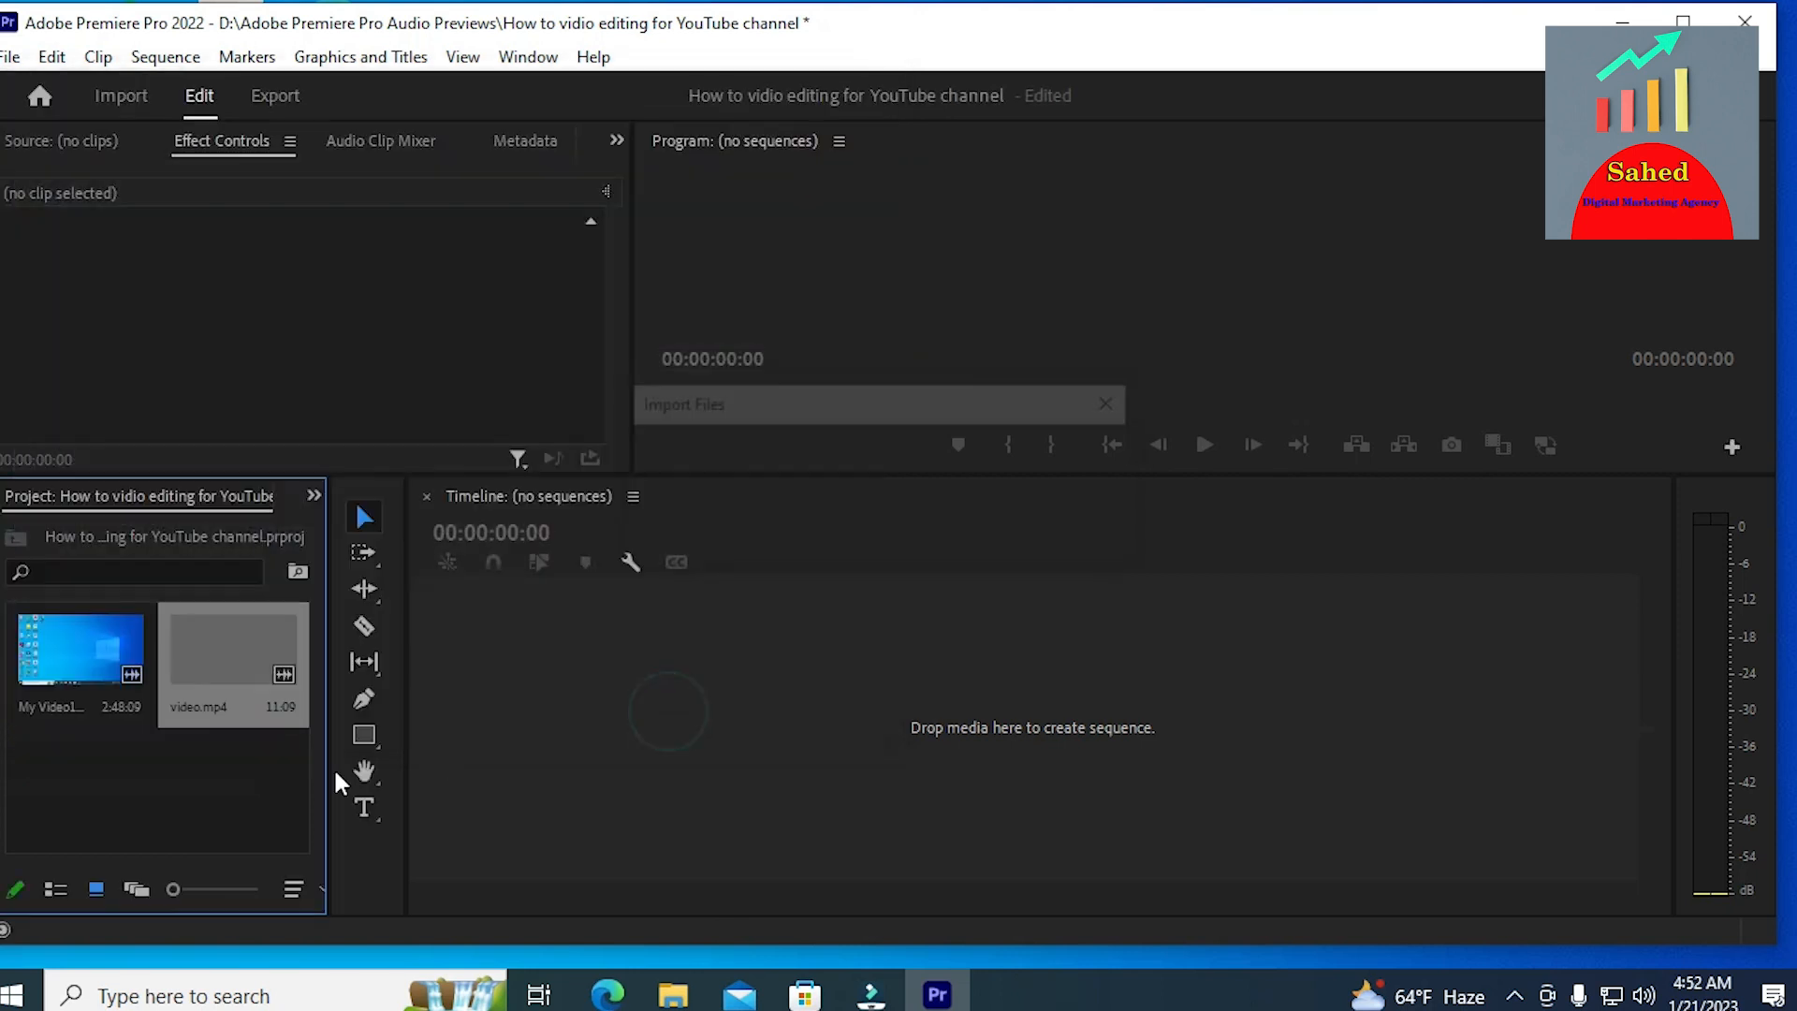
# Step: Import the JPG logo image whose name begins with 302444227 from the Downloads folder
pyautogui.rightClick(221, 811)
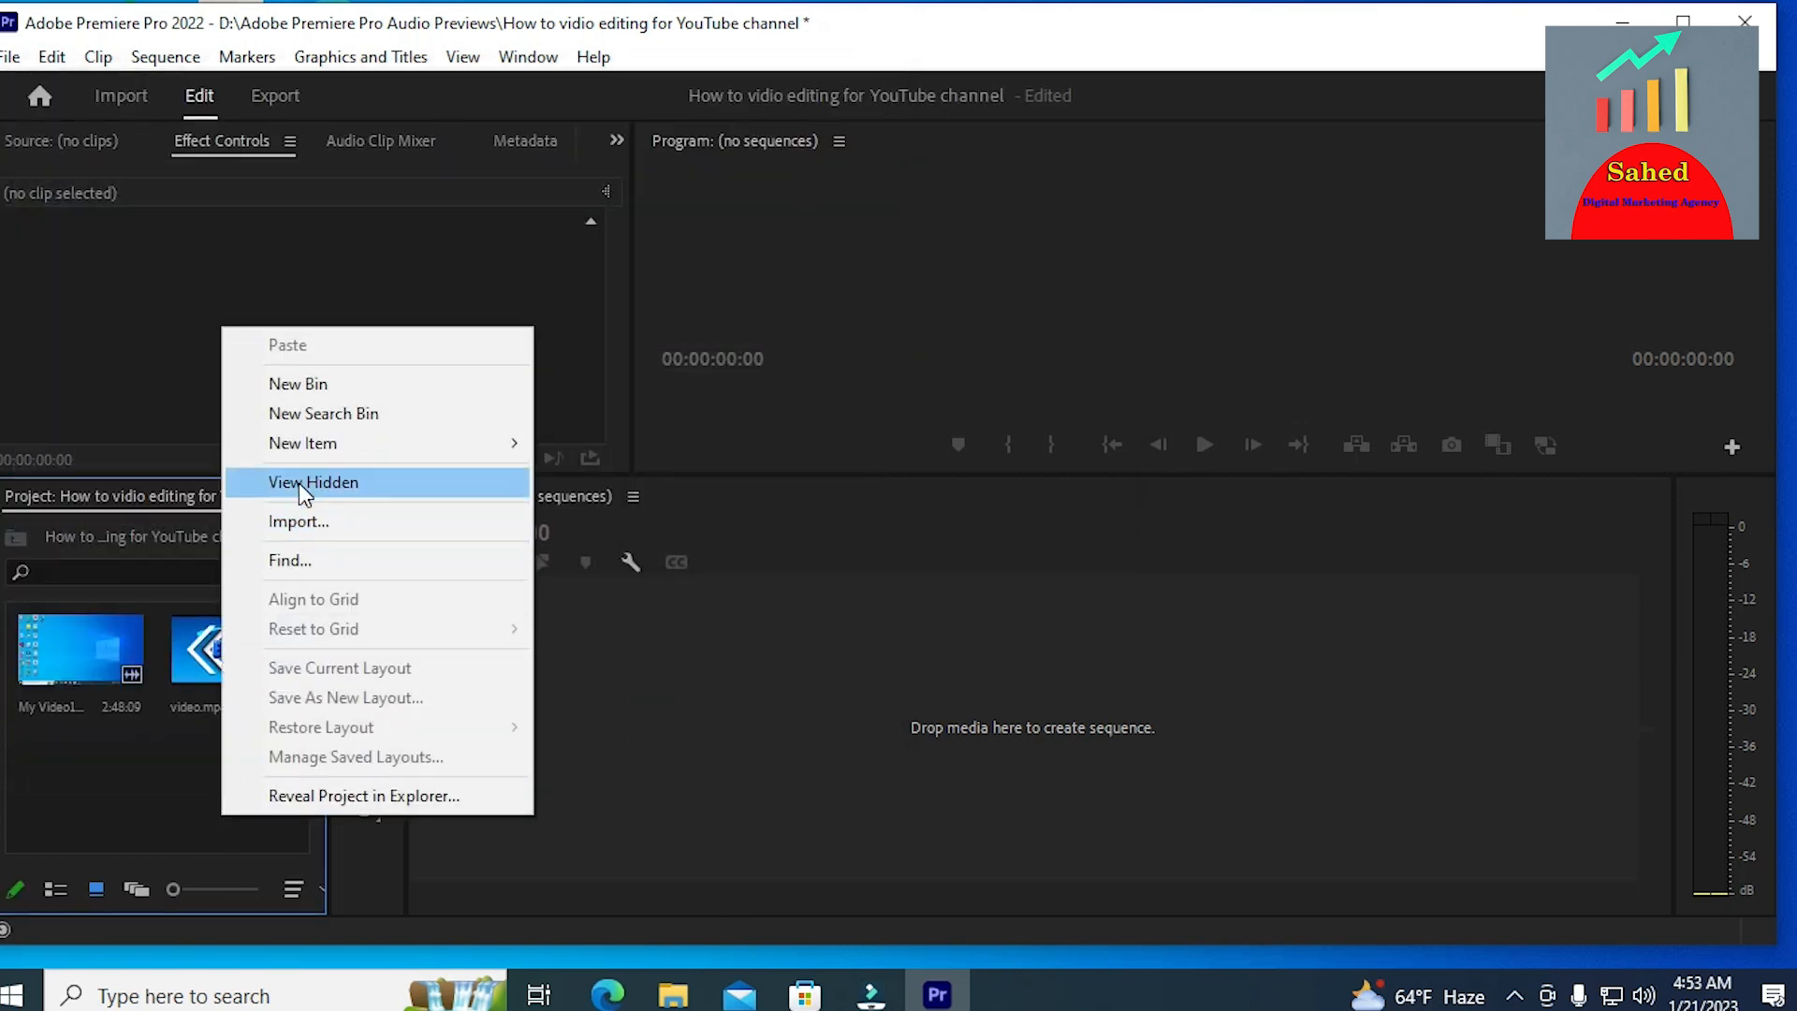
pyautogui.click(324, 522)
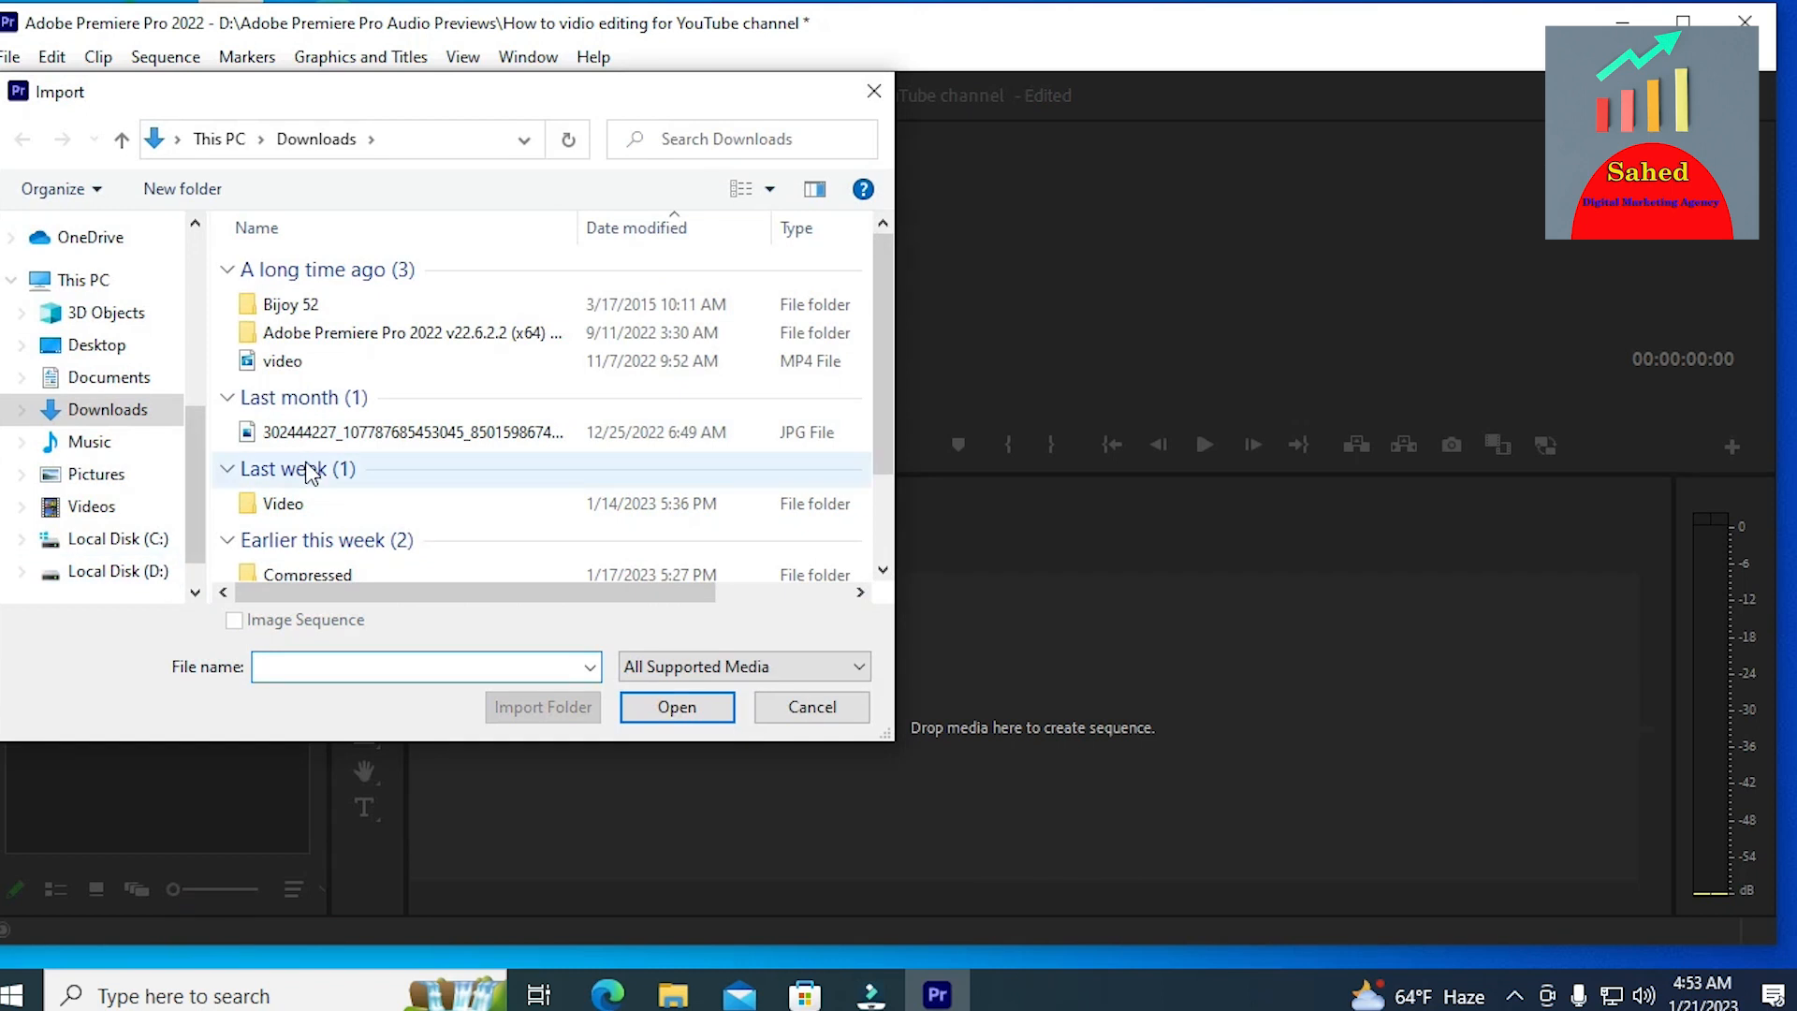
pyautogui.click(324, 432)
pyautogui.click(658, 702)
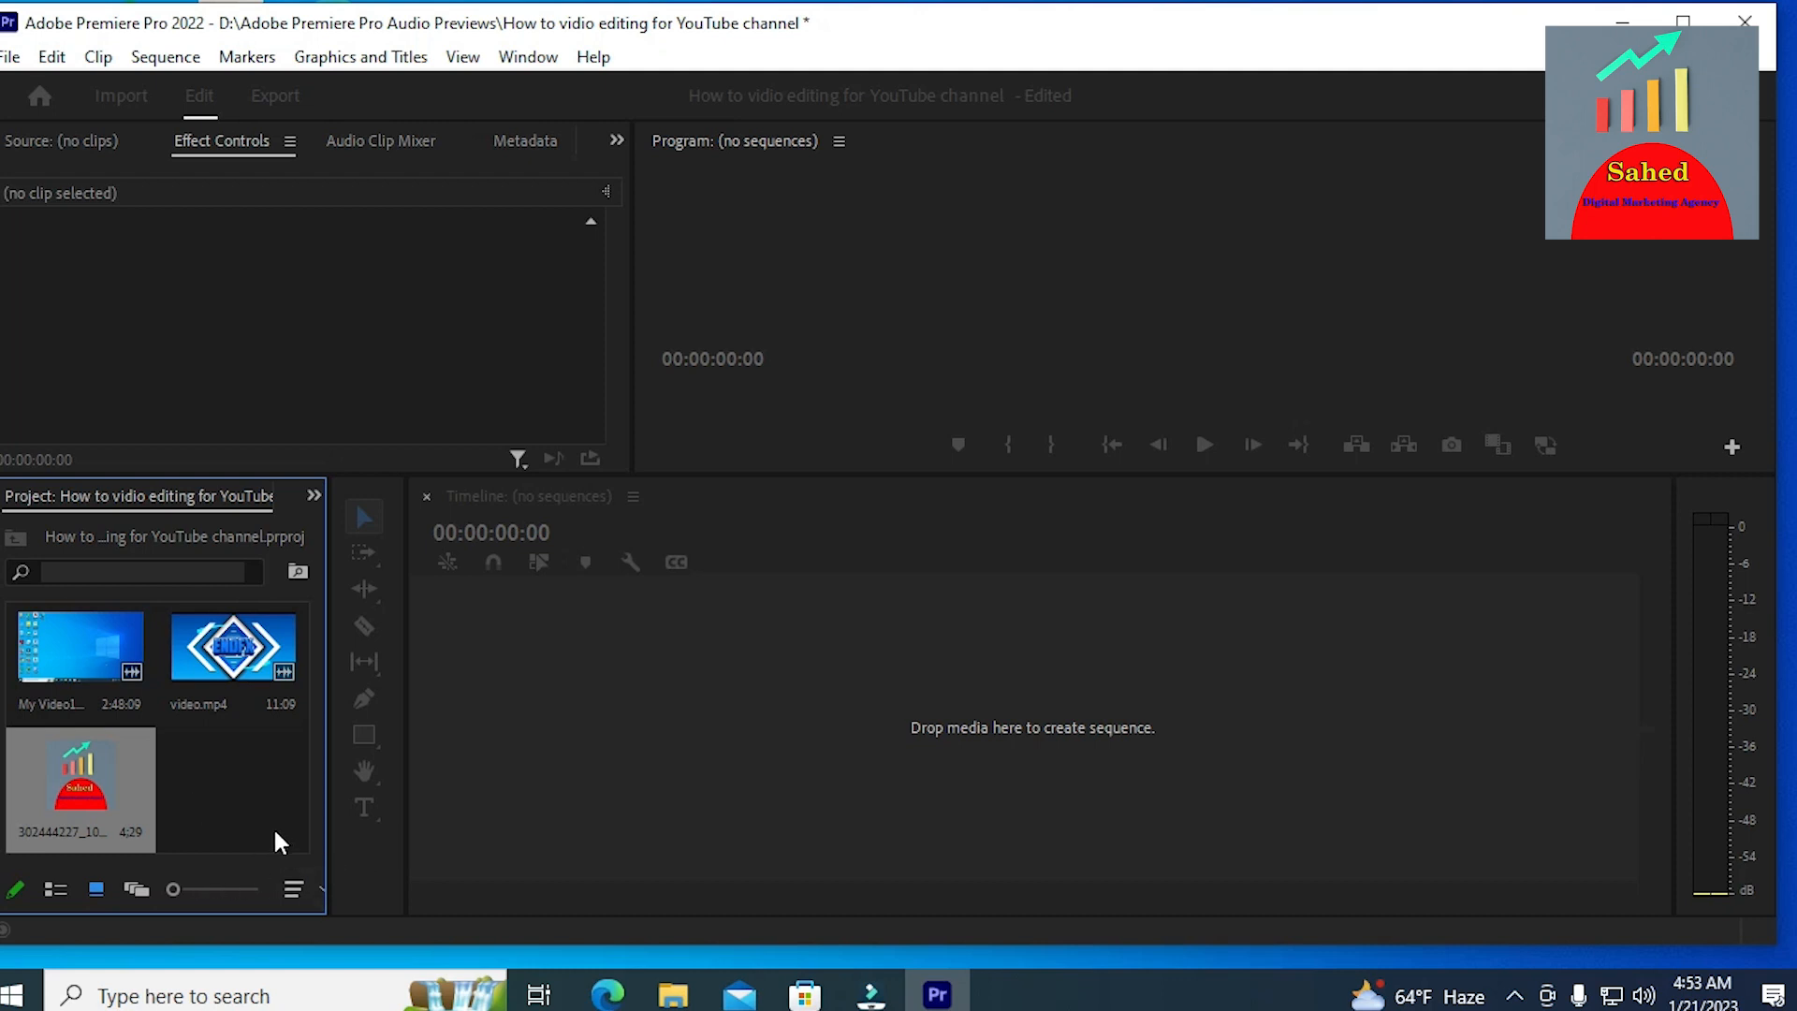
# Step: Create a new sequence with the ARRI 1080p 23.976 preset and open it in the timeline
pyautogui.rightClick(233, 798)
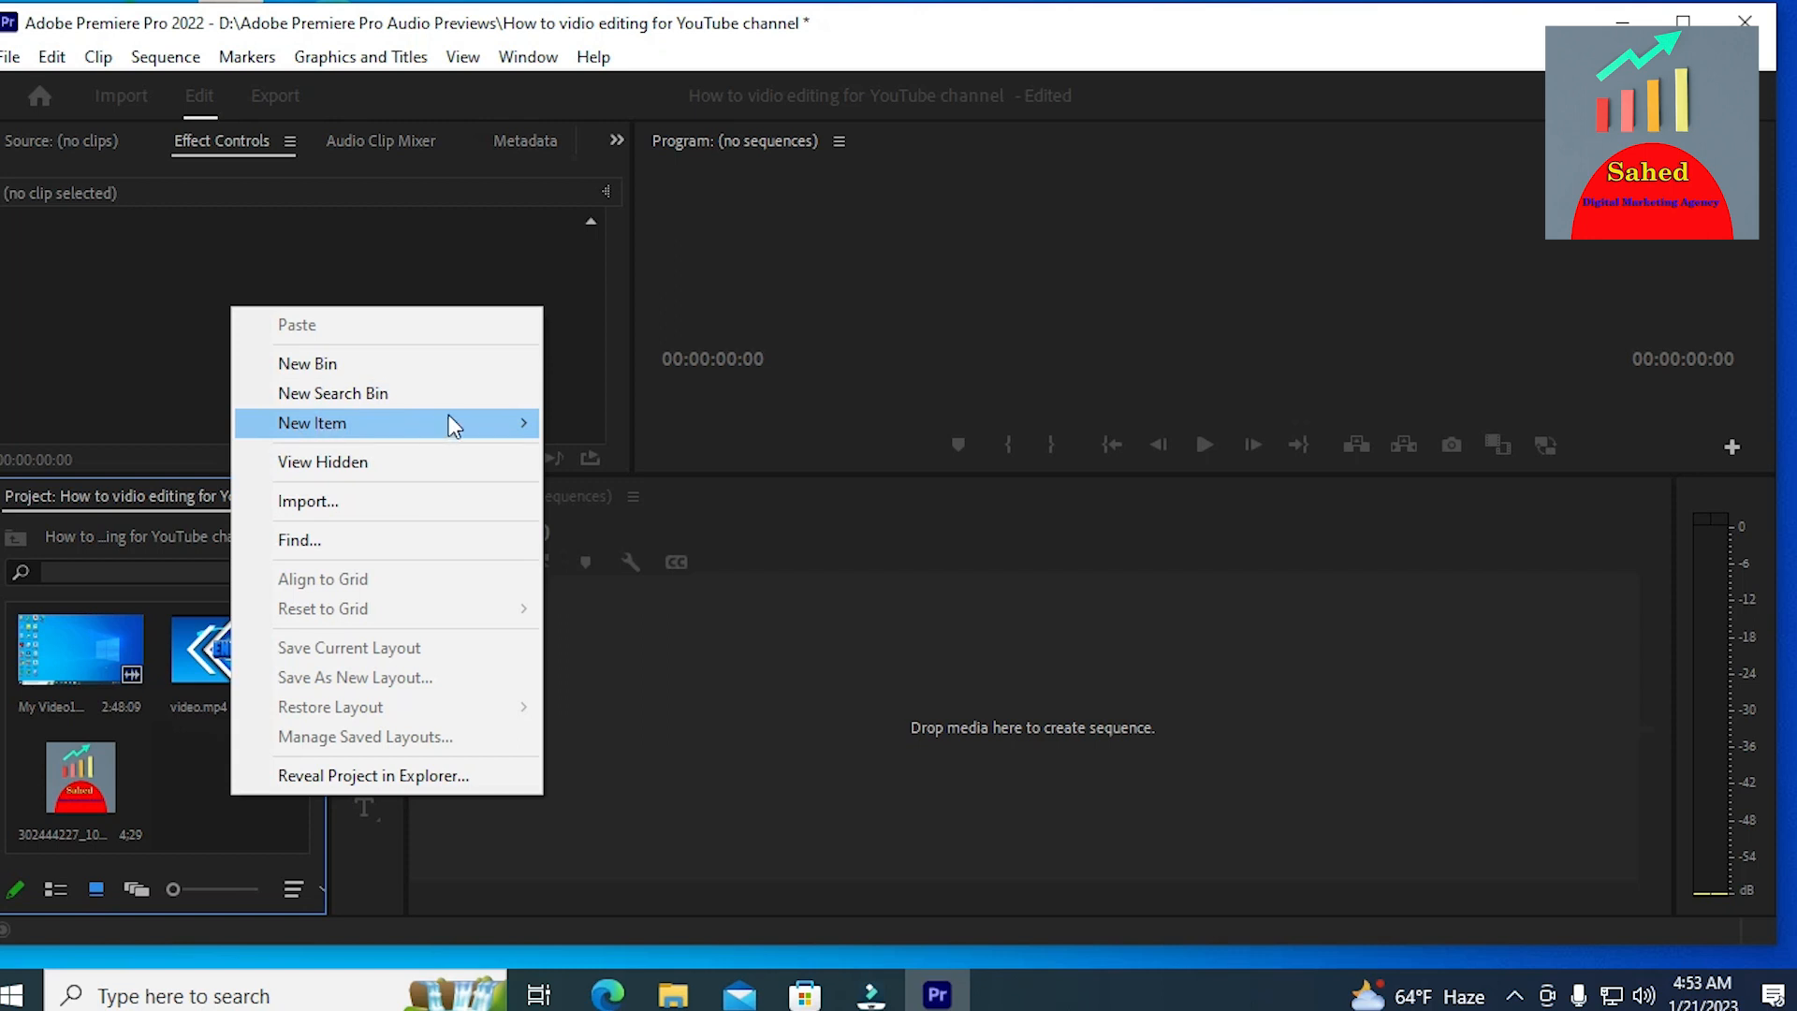
pyautogui.moveTo(527, 426)
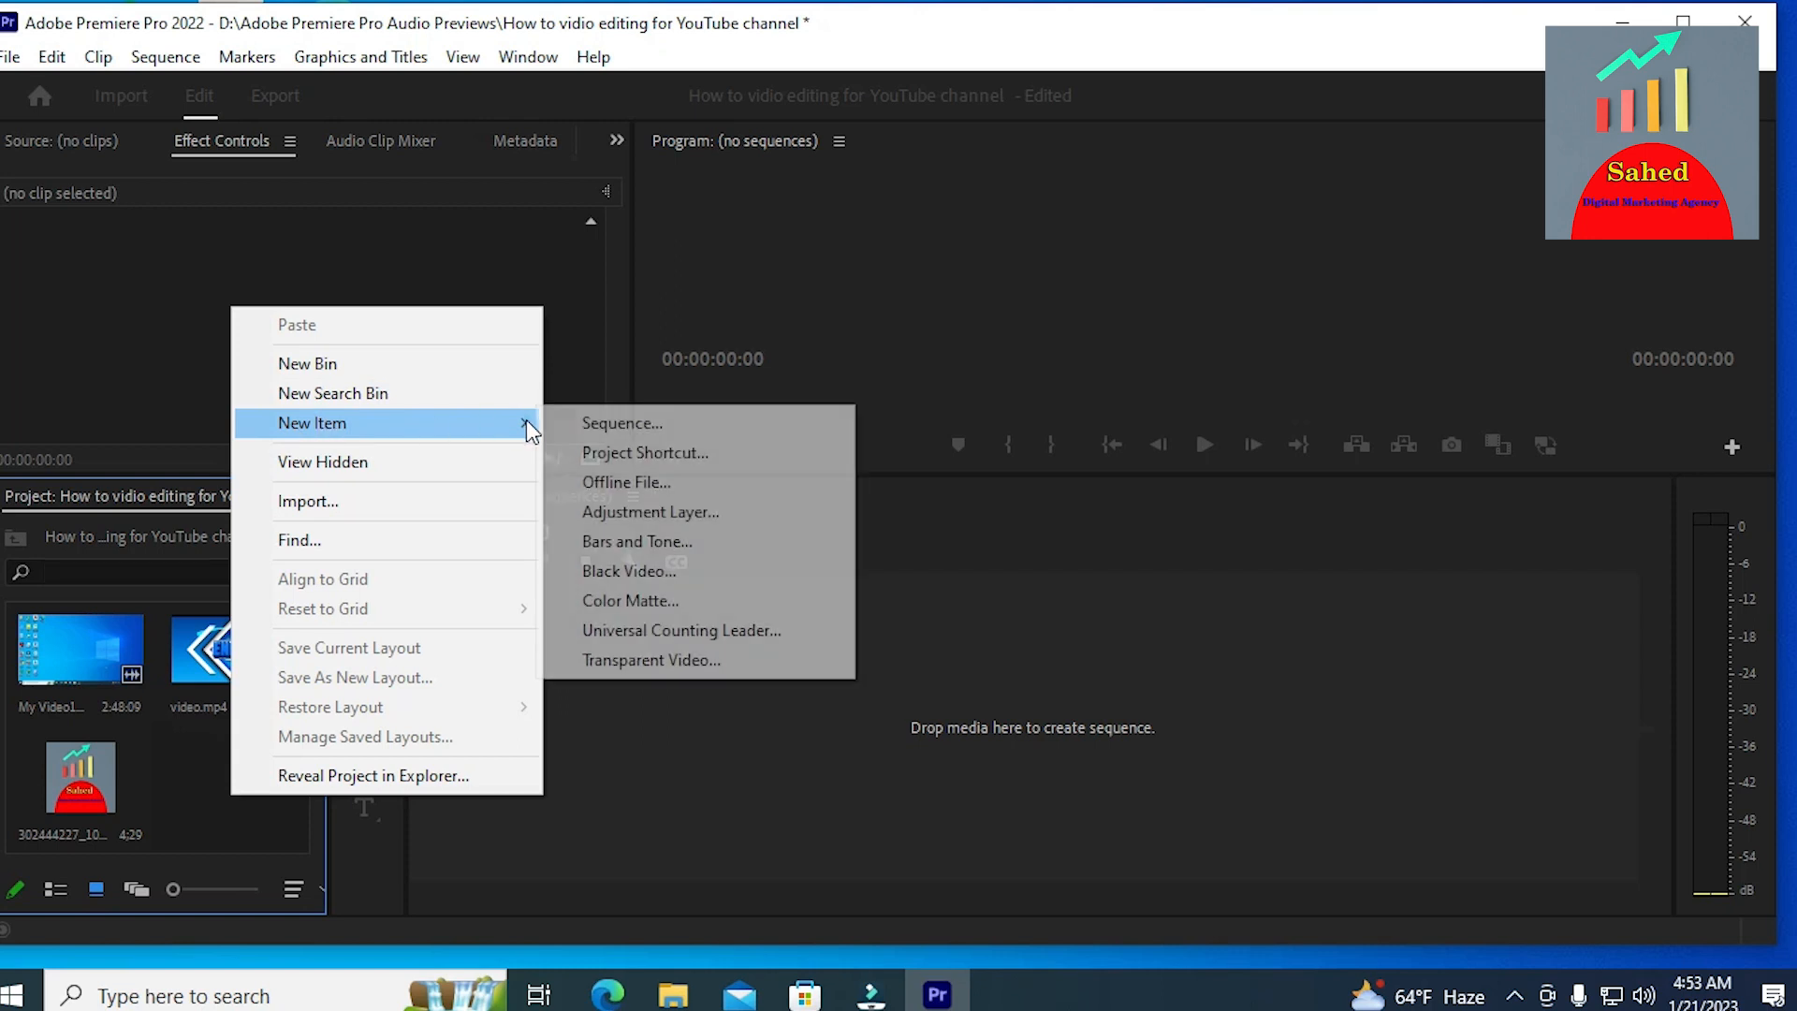
pyautogui.click(633, 432)
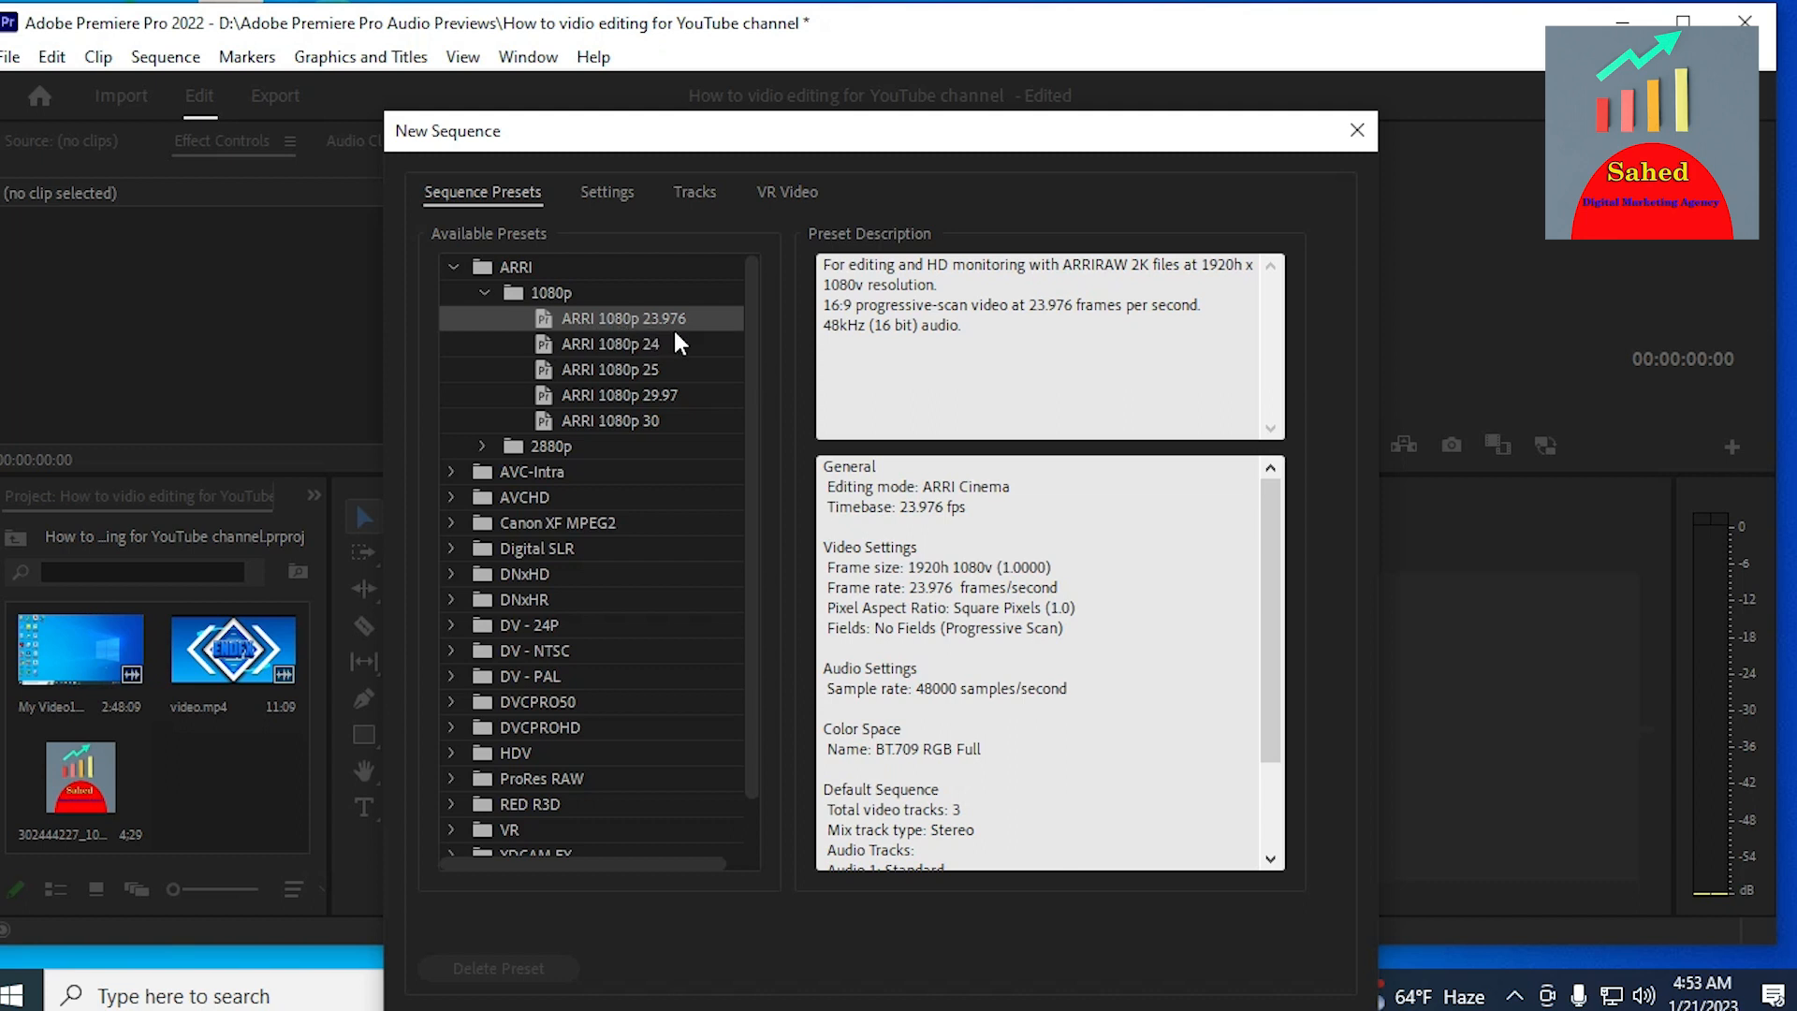
pyautogui.press('Return')
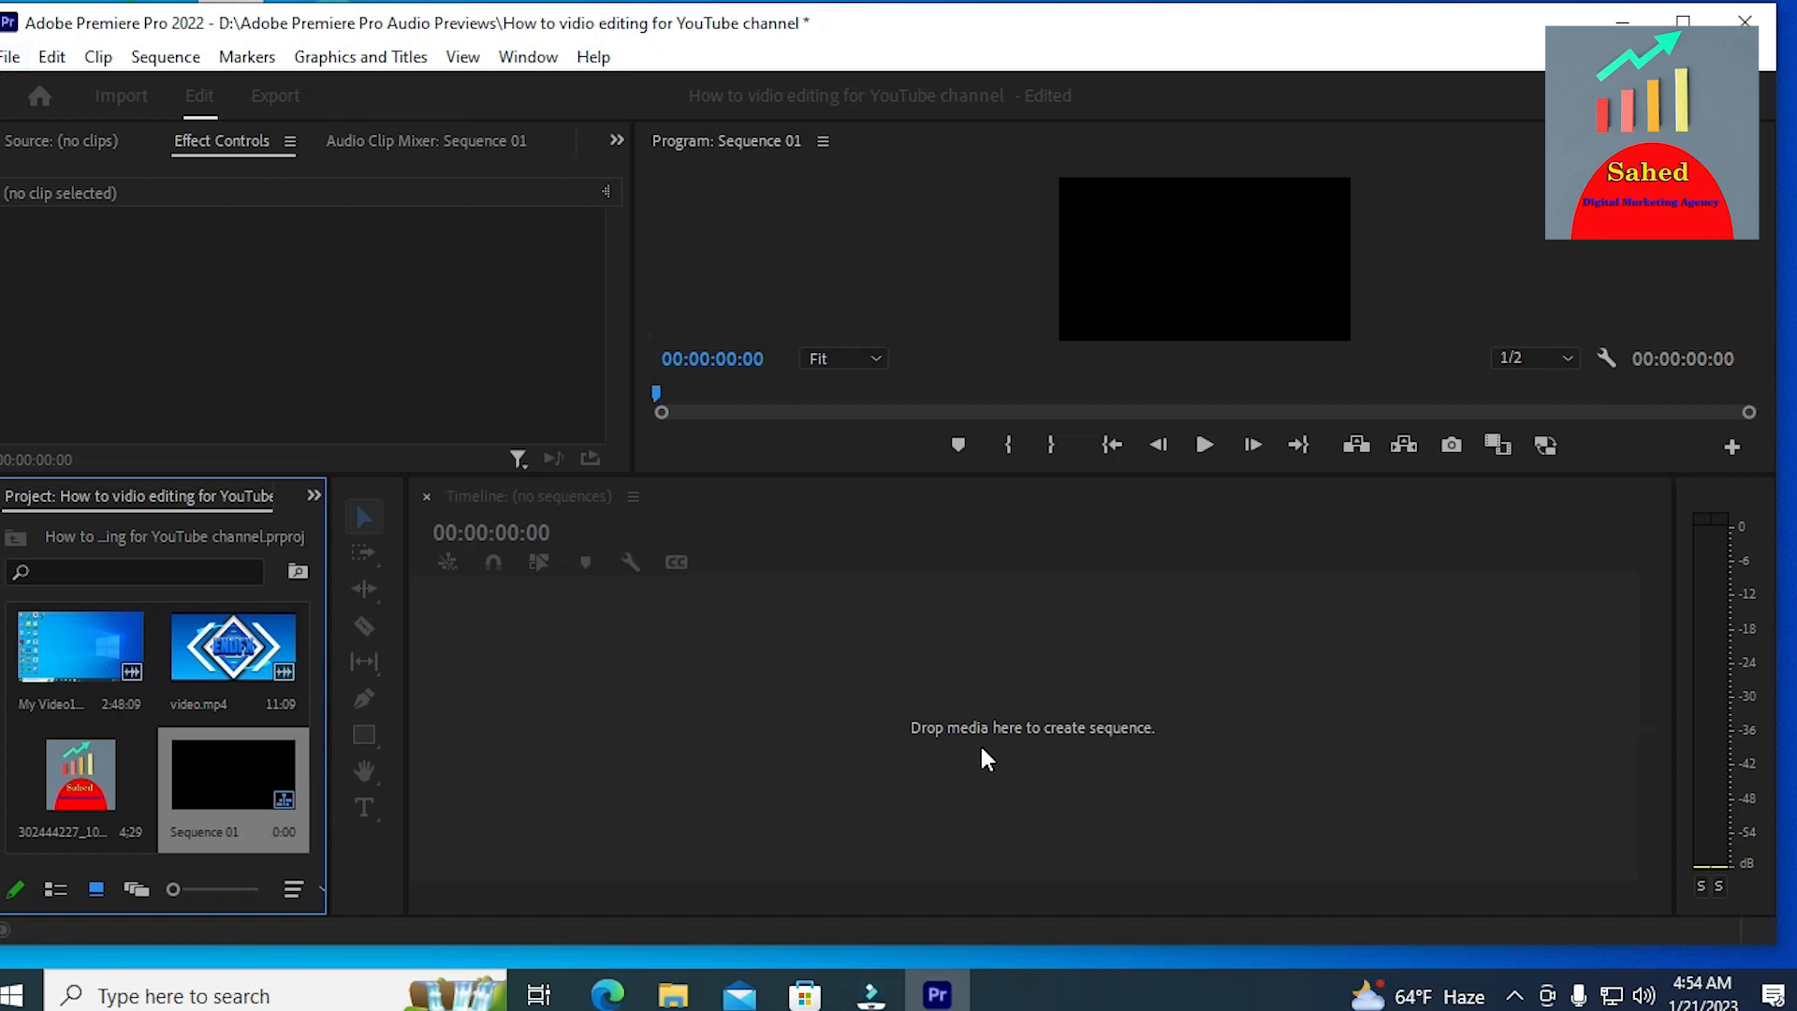
pyautogui.doubleClick(214, 843)
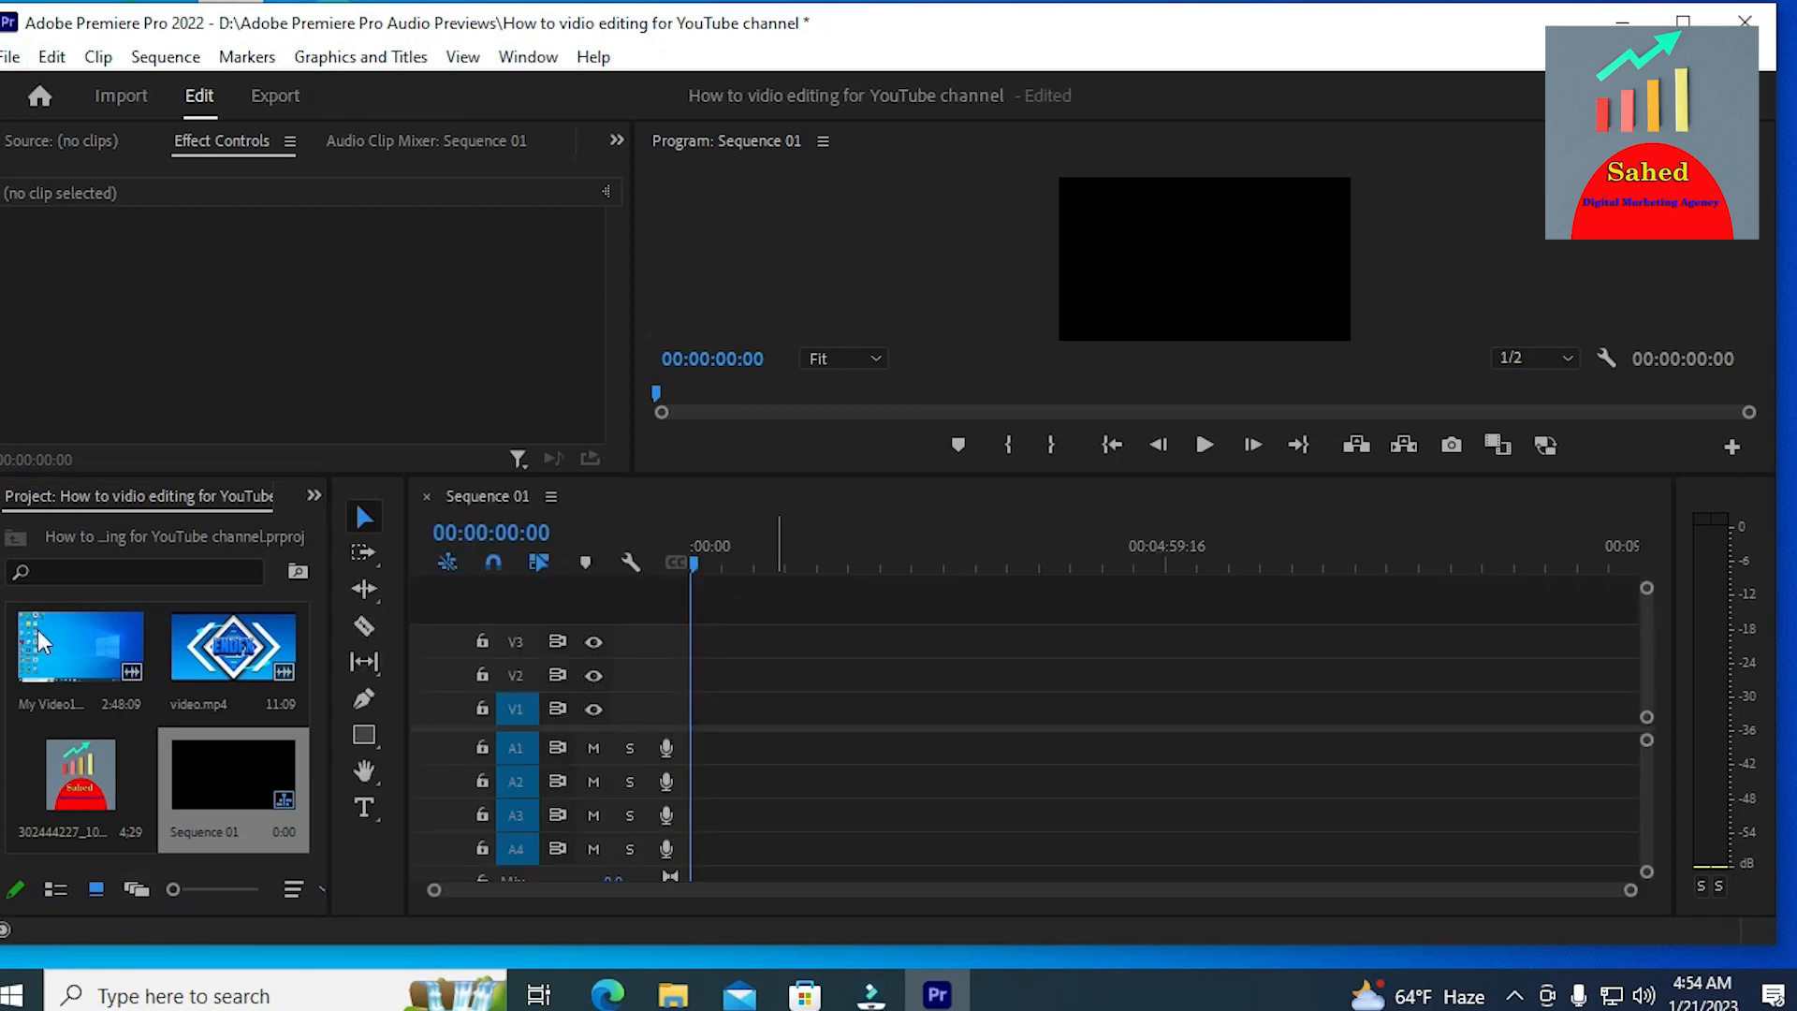
# Step: Create an adjustment layer and place it on track V3 at the start of the sequence
pyautogui.click(11, 58)
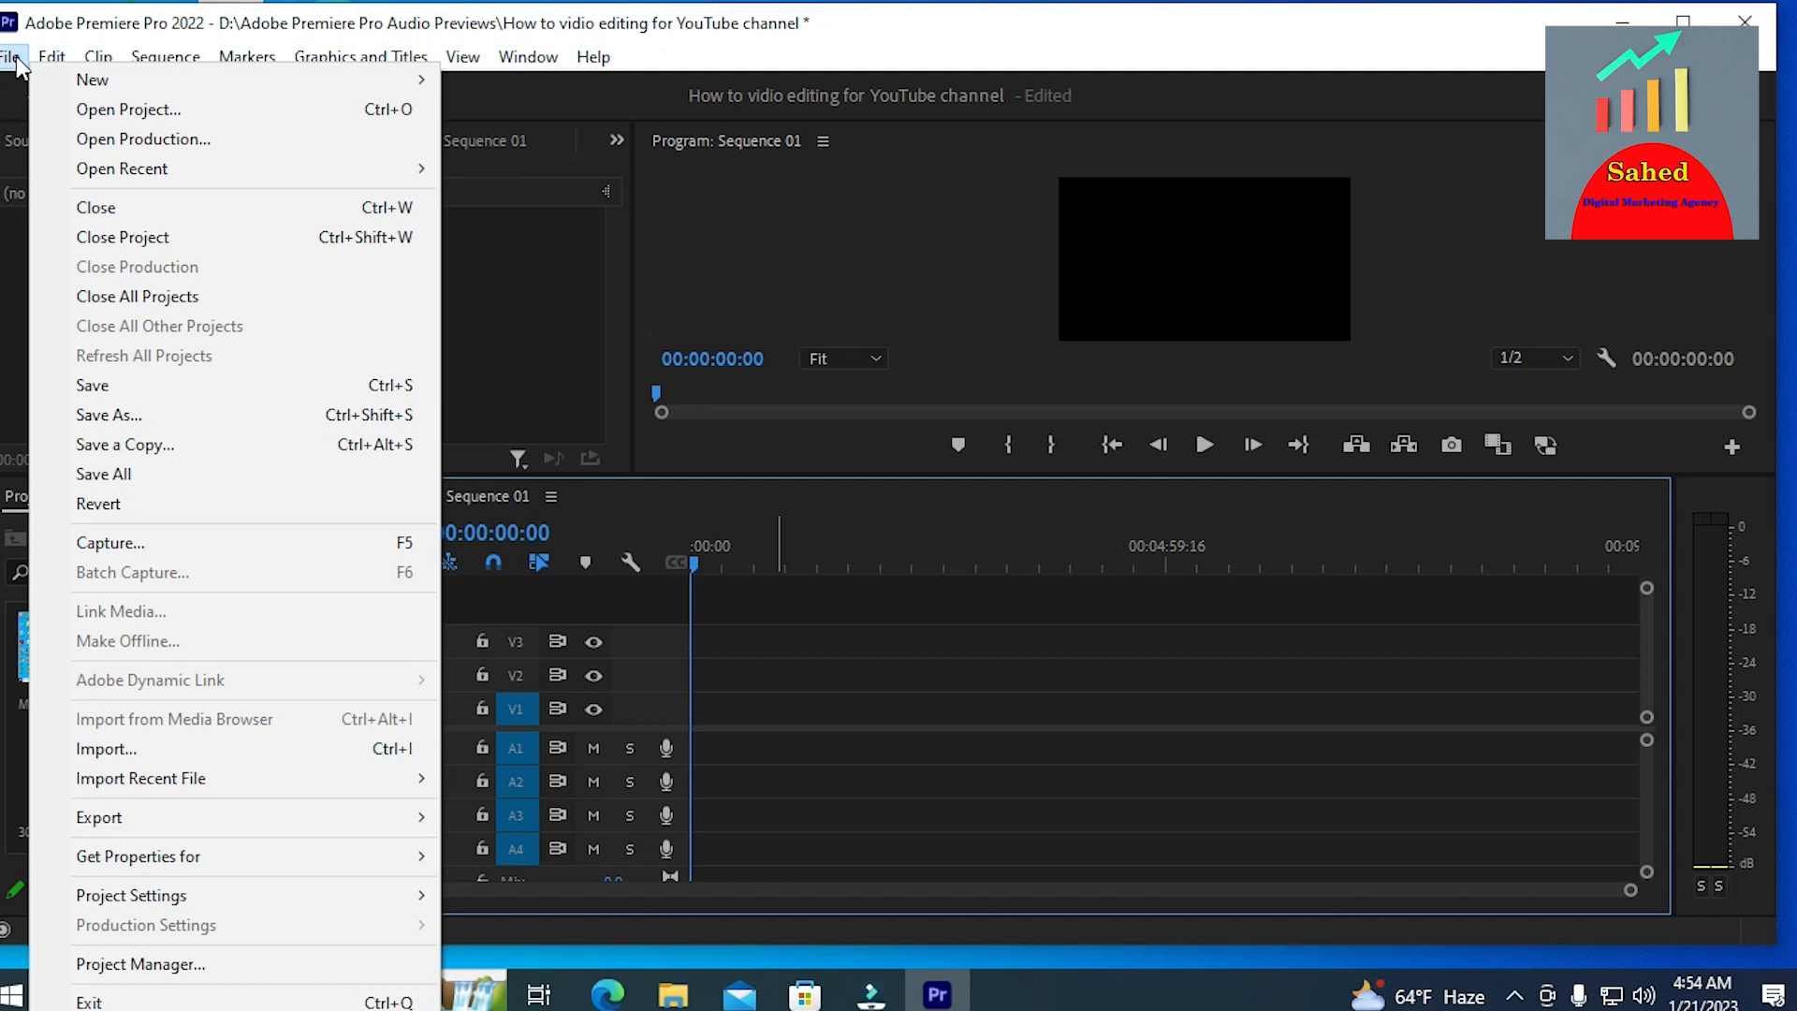
pyautogui.click(34, 80)
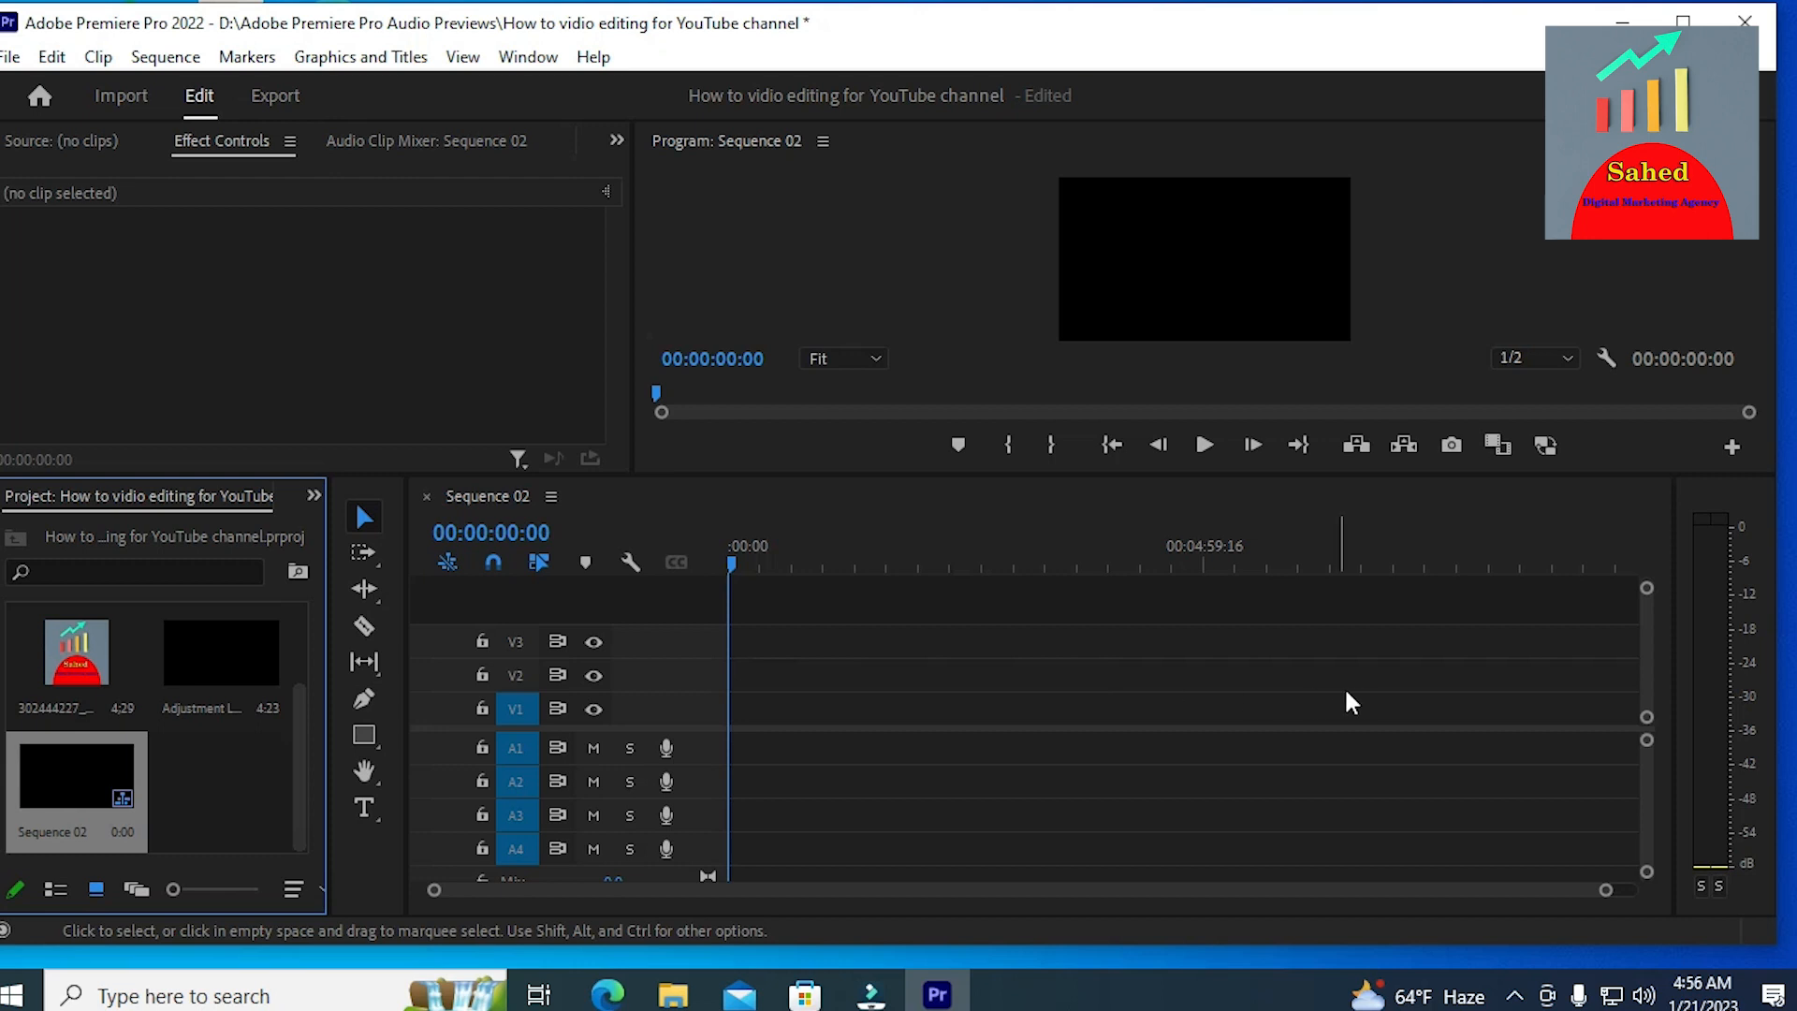
pyautogui.click(218, 650)
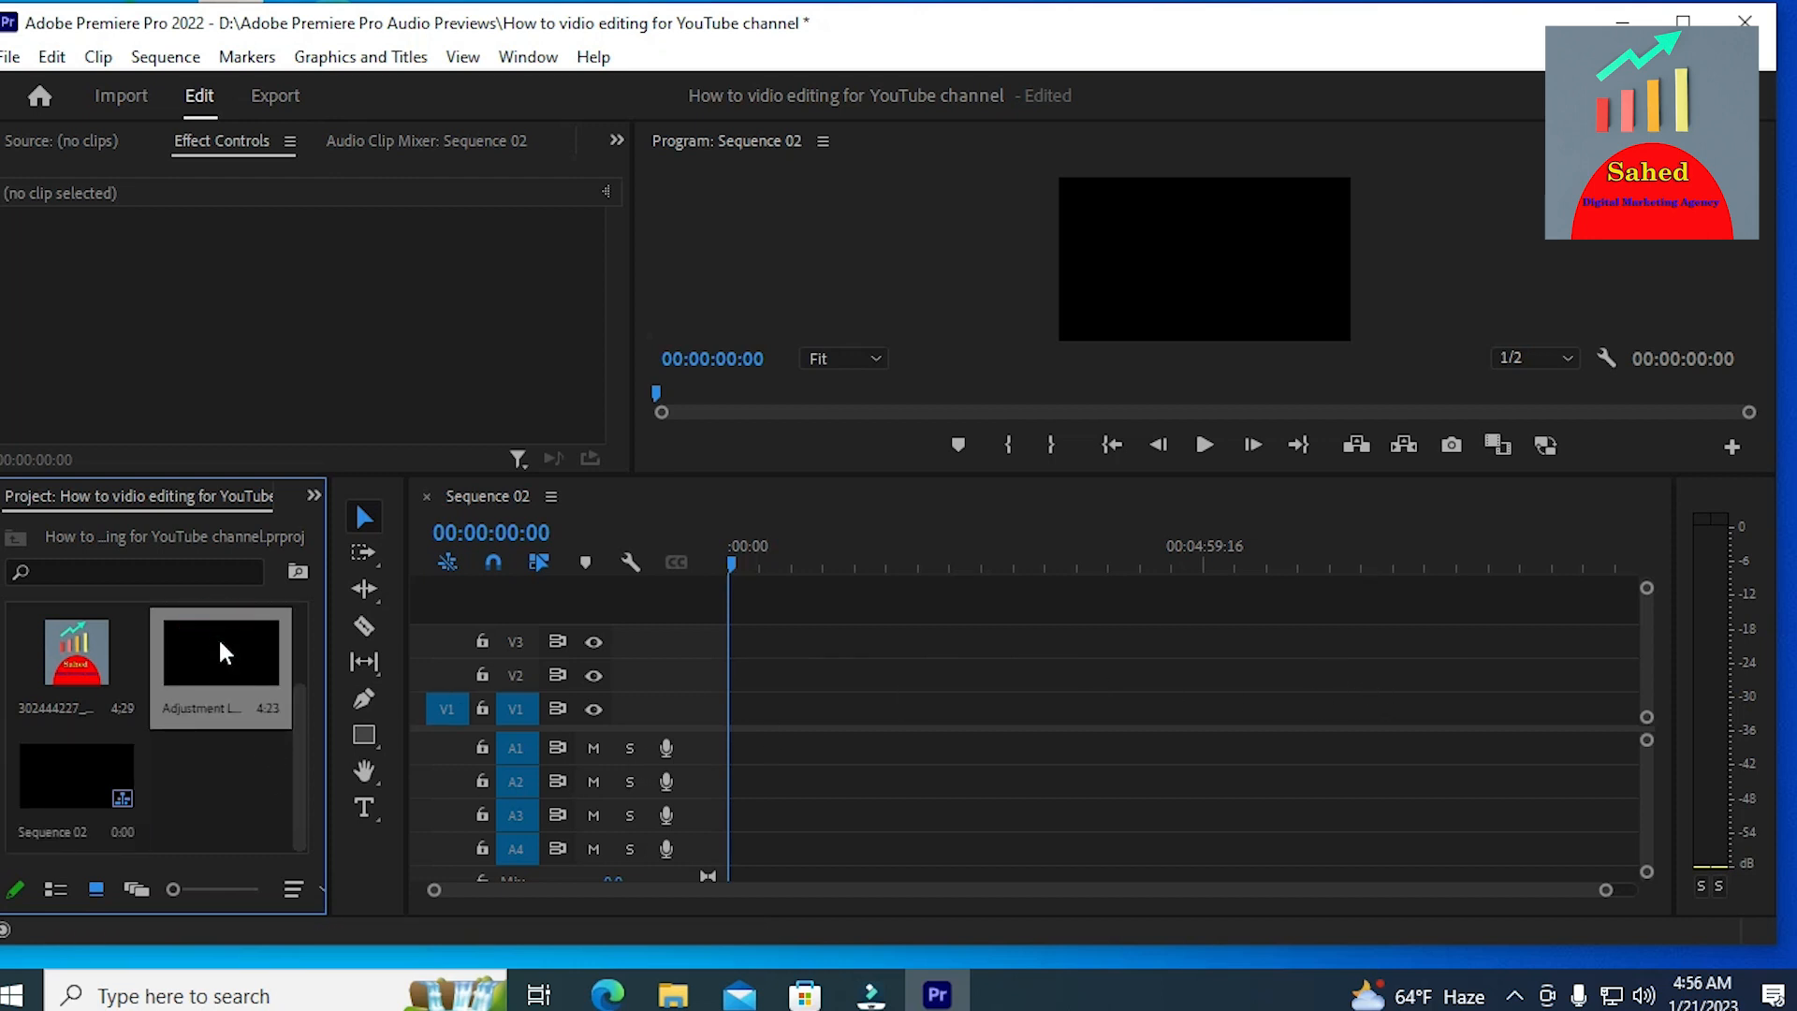
pyautogui.click(221, 646)
pyautogui.moveTo(222, 646); pyautogui.dragTo(731, 644)
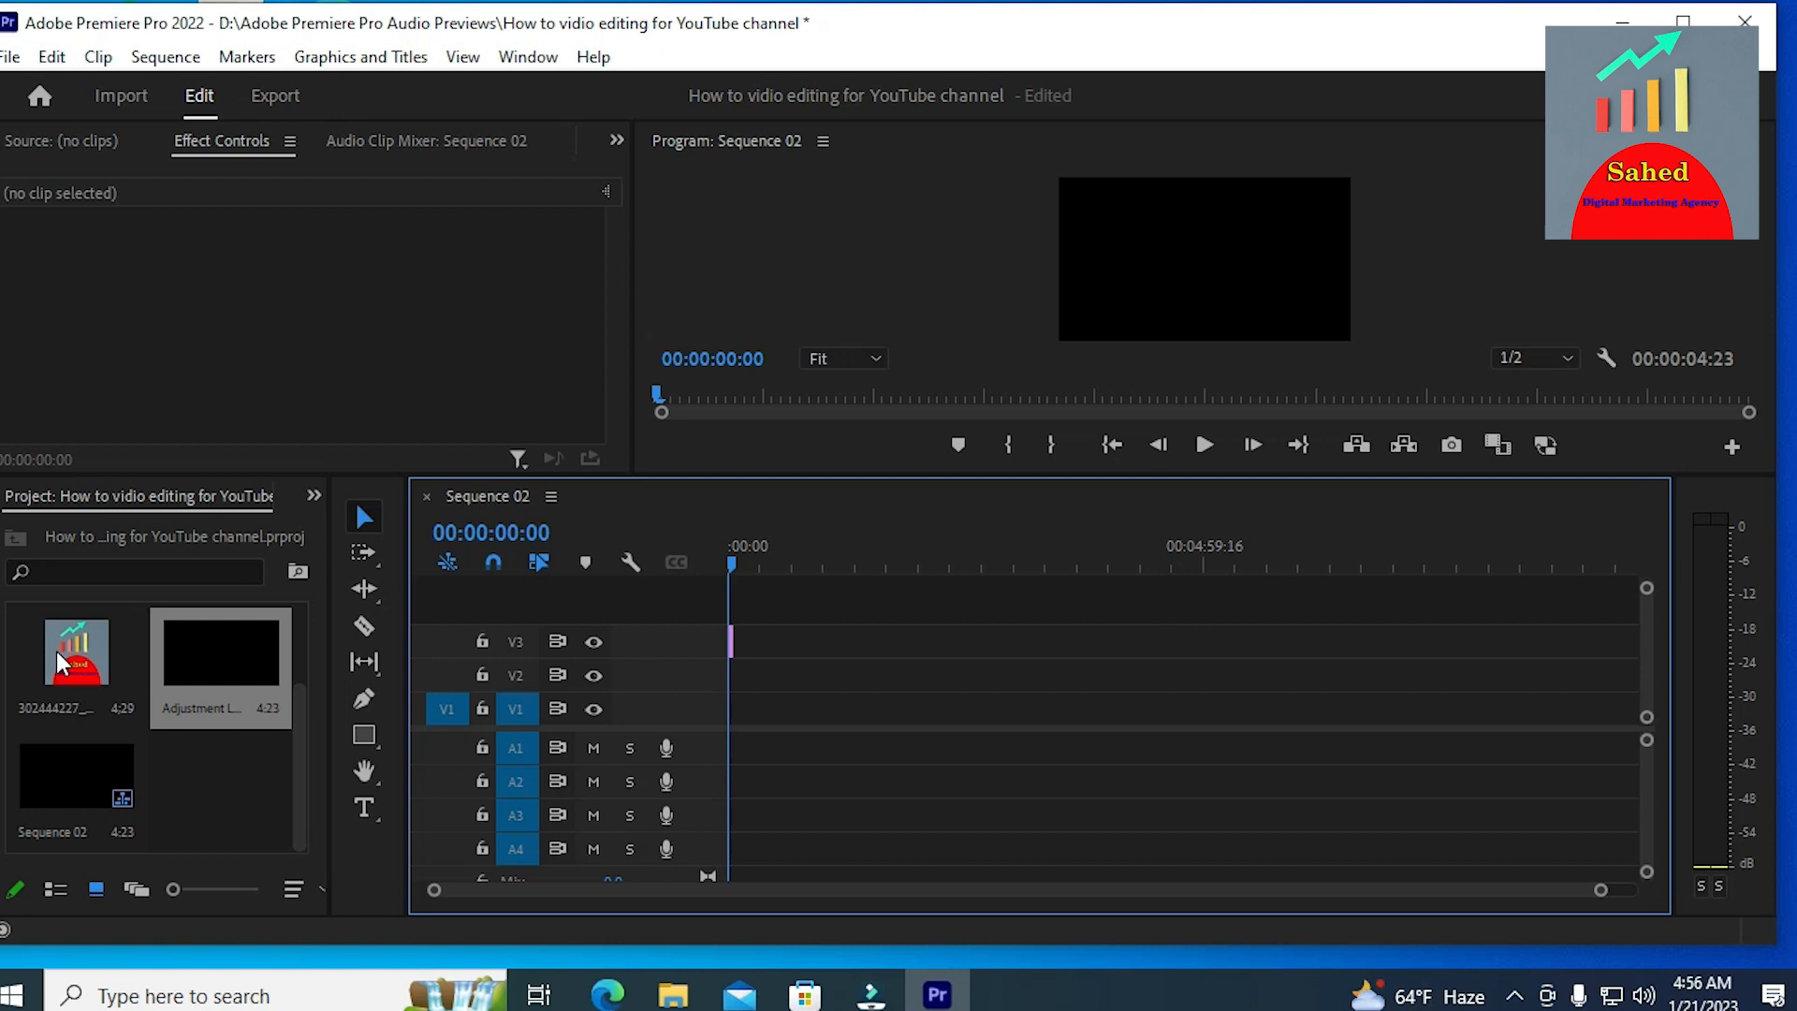
# Step: Place the logo image on track V2 and the My Video1 clip on V1, both at the start of the sequence
pyautogui.moveTo(56, 650); pyautogui.dragTo(730, 682)
pyautogui.scroll(1, 206, 801)
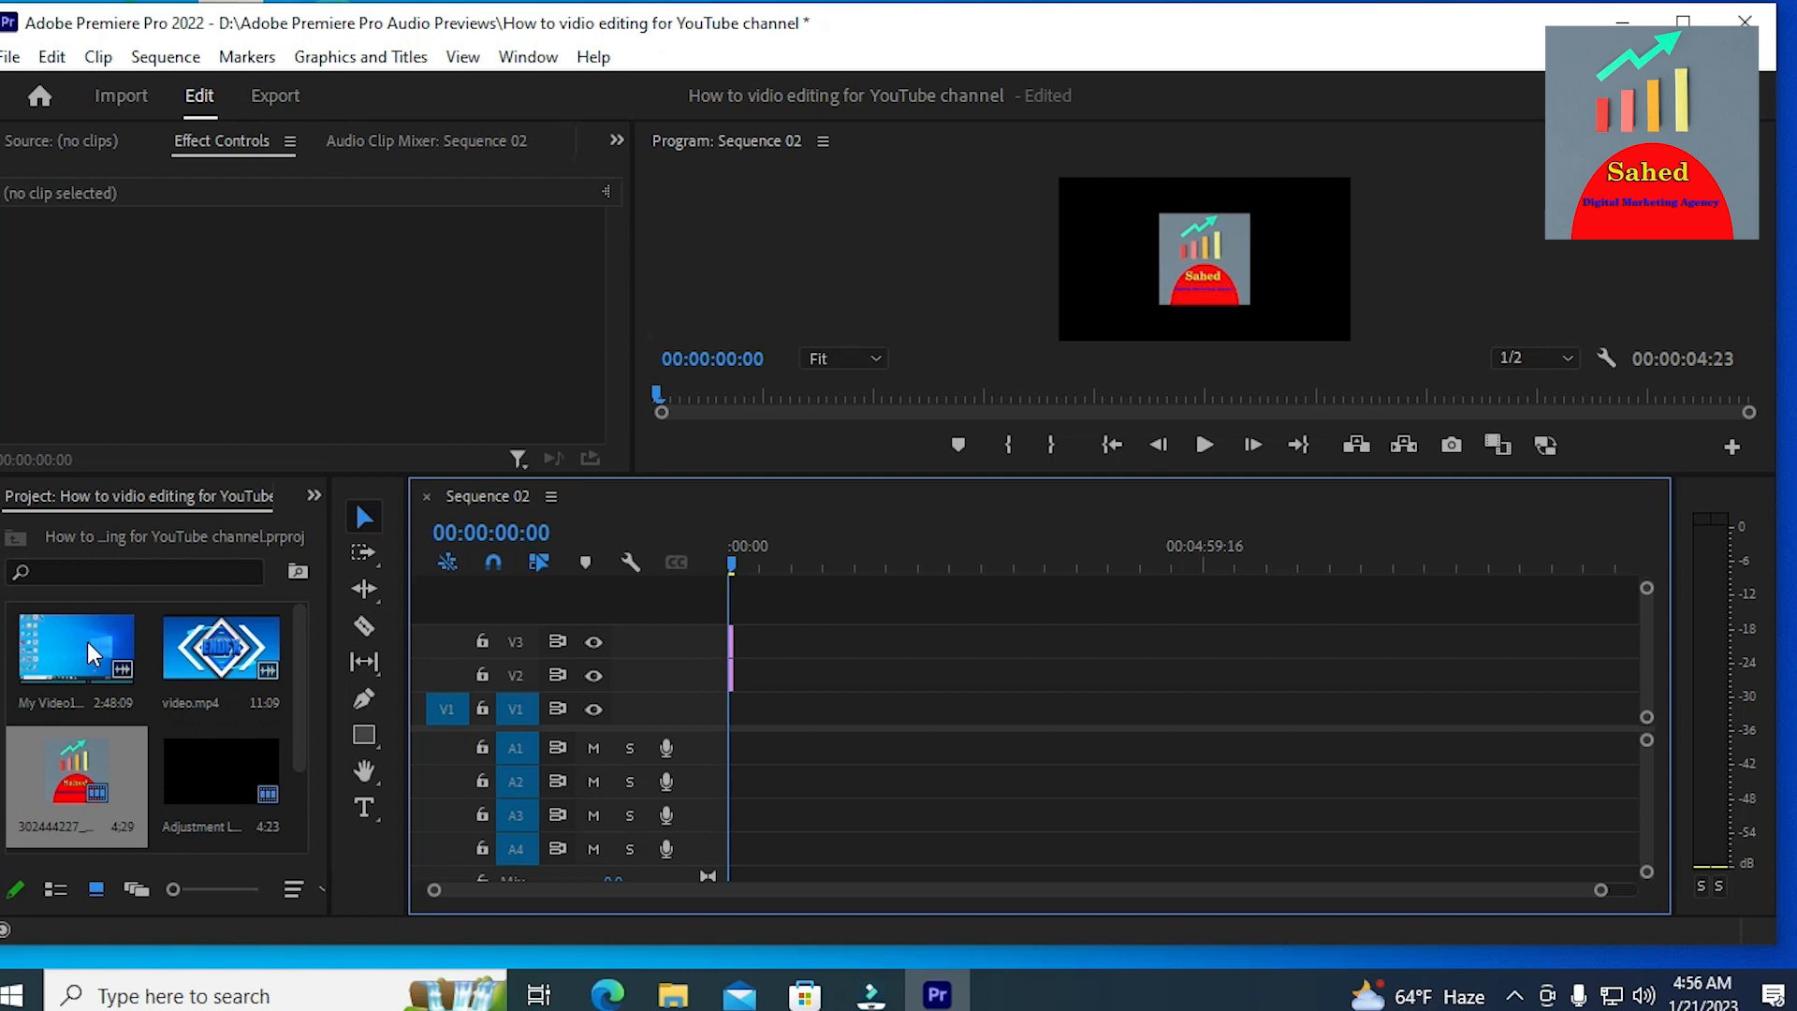
pyautogui.moveTo(87, 642); pyautogui.dragTo(729, 740)
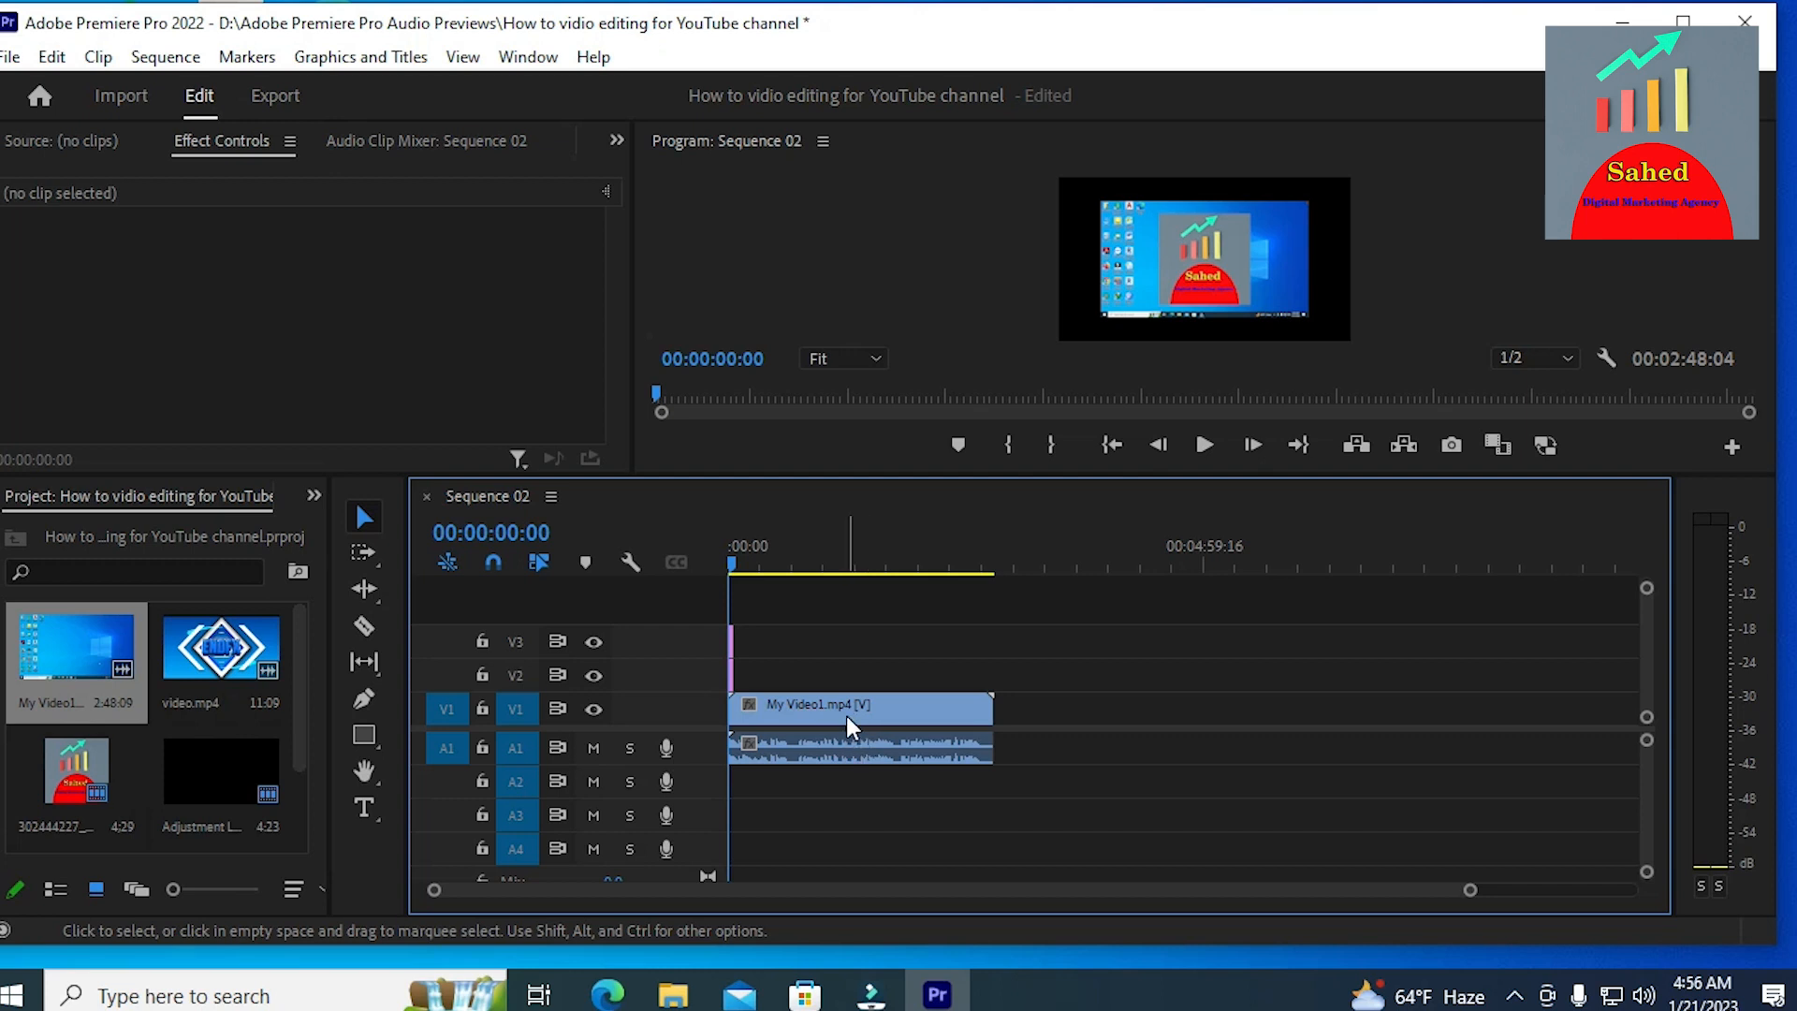
# Step: Unlink the audio from the video of the My Video1 clip in the timeline
pyautogui.click(904, 710)
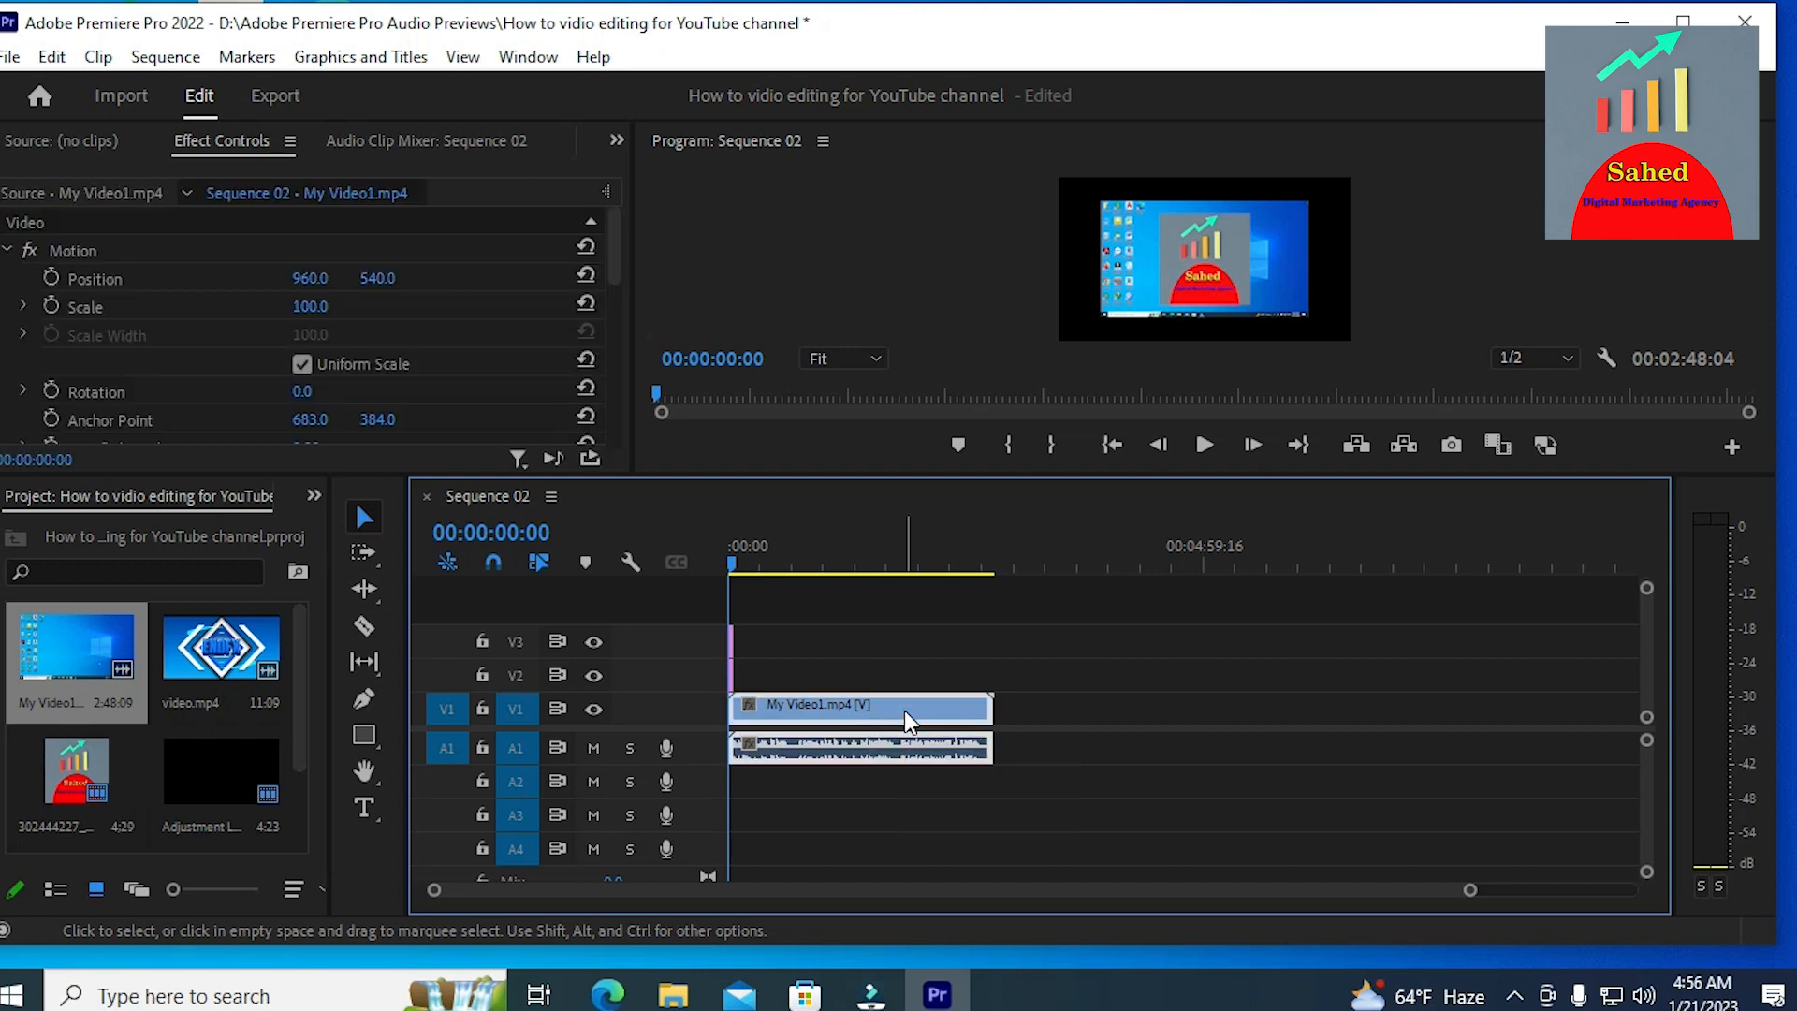
pyautogui.rightClick(903, 710)
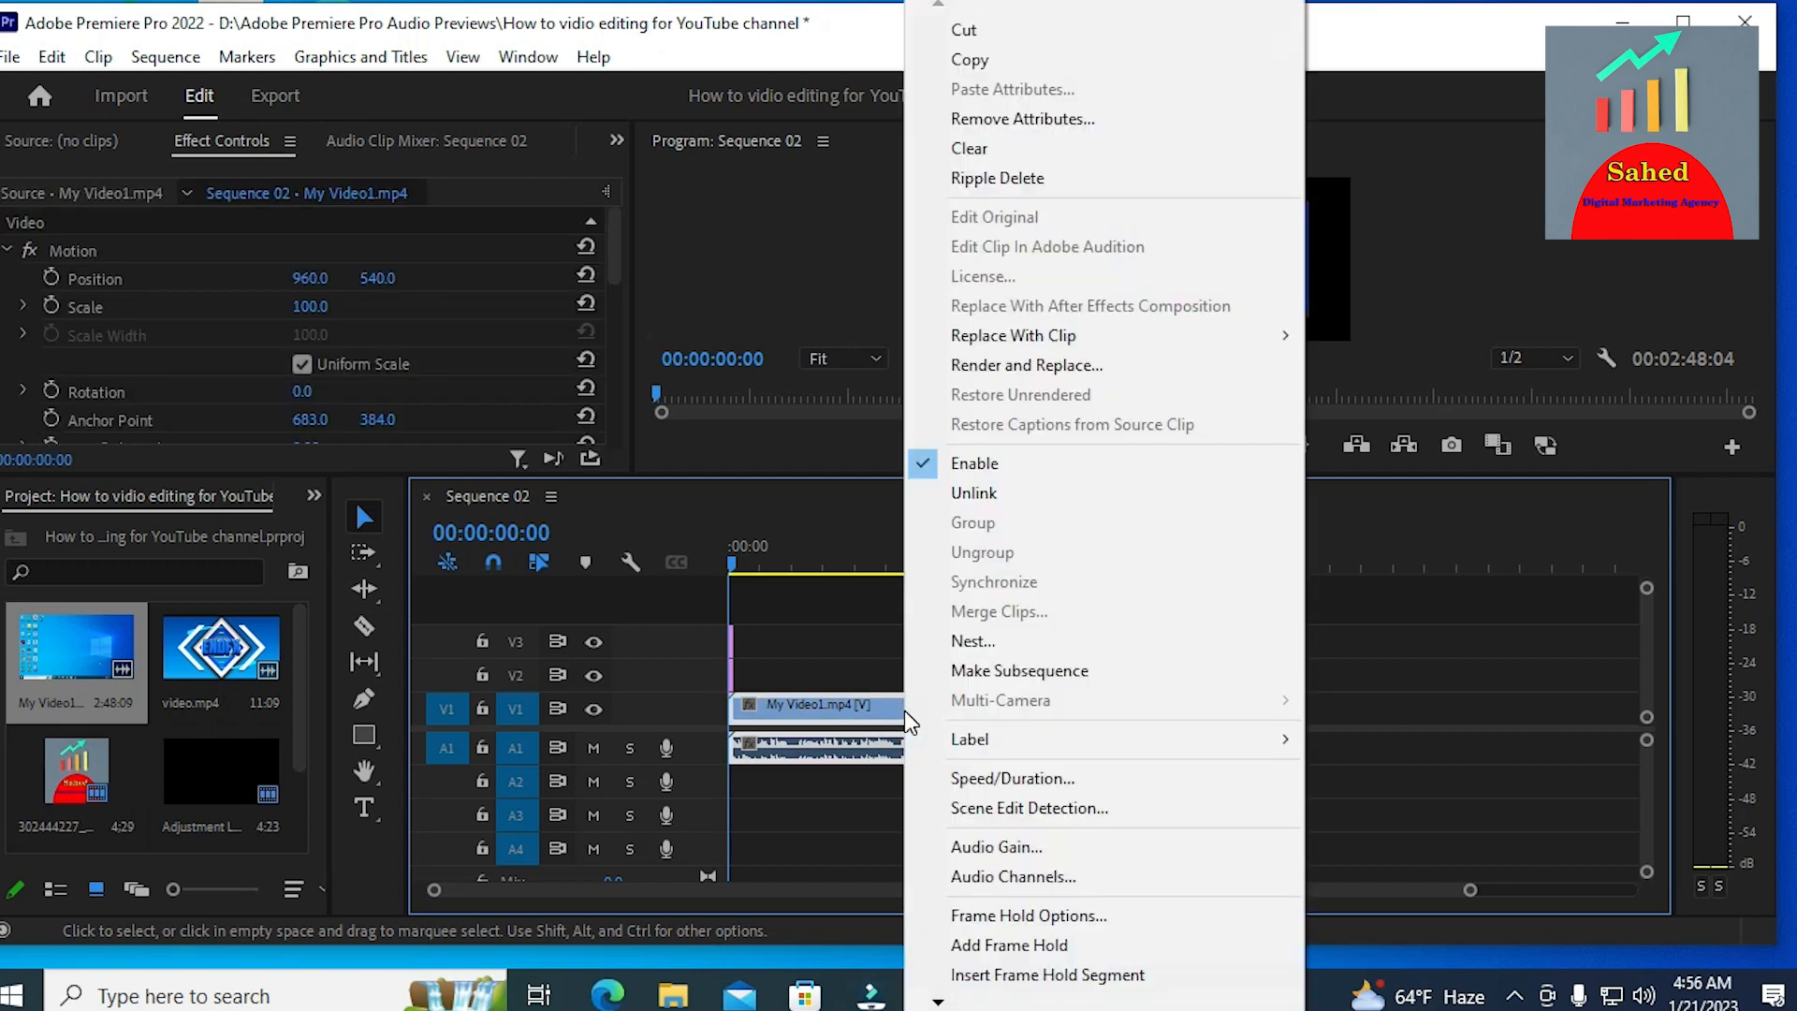
pyautogui.click(979, 490)
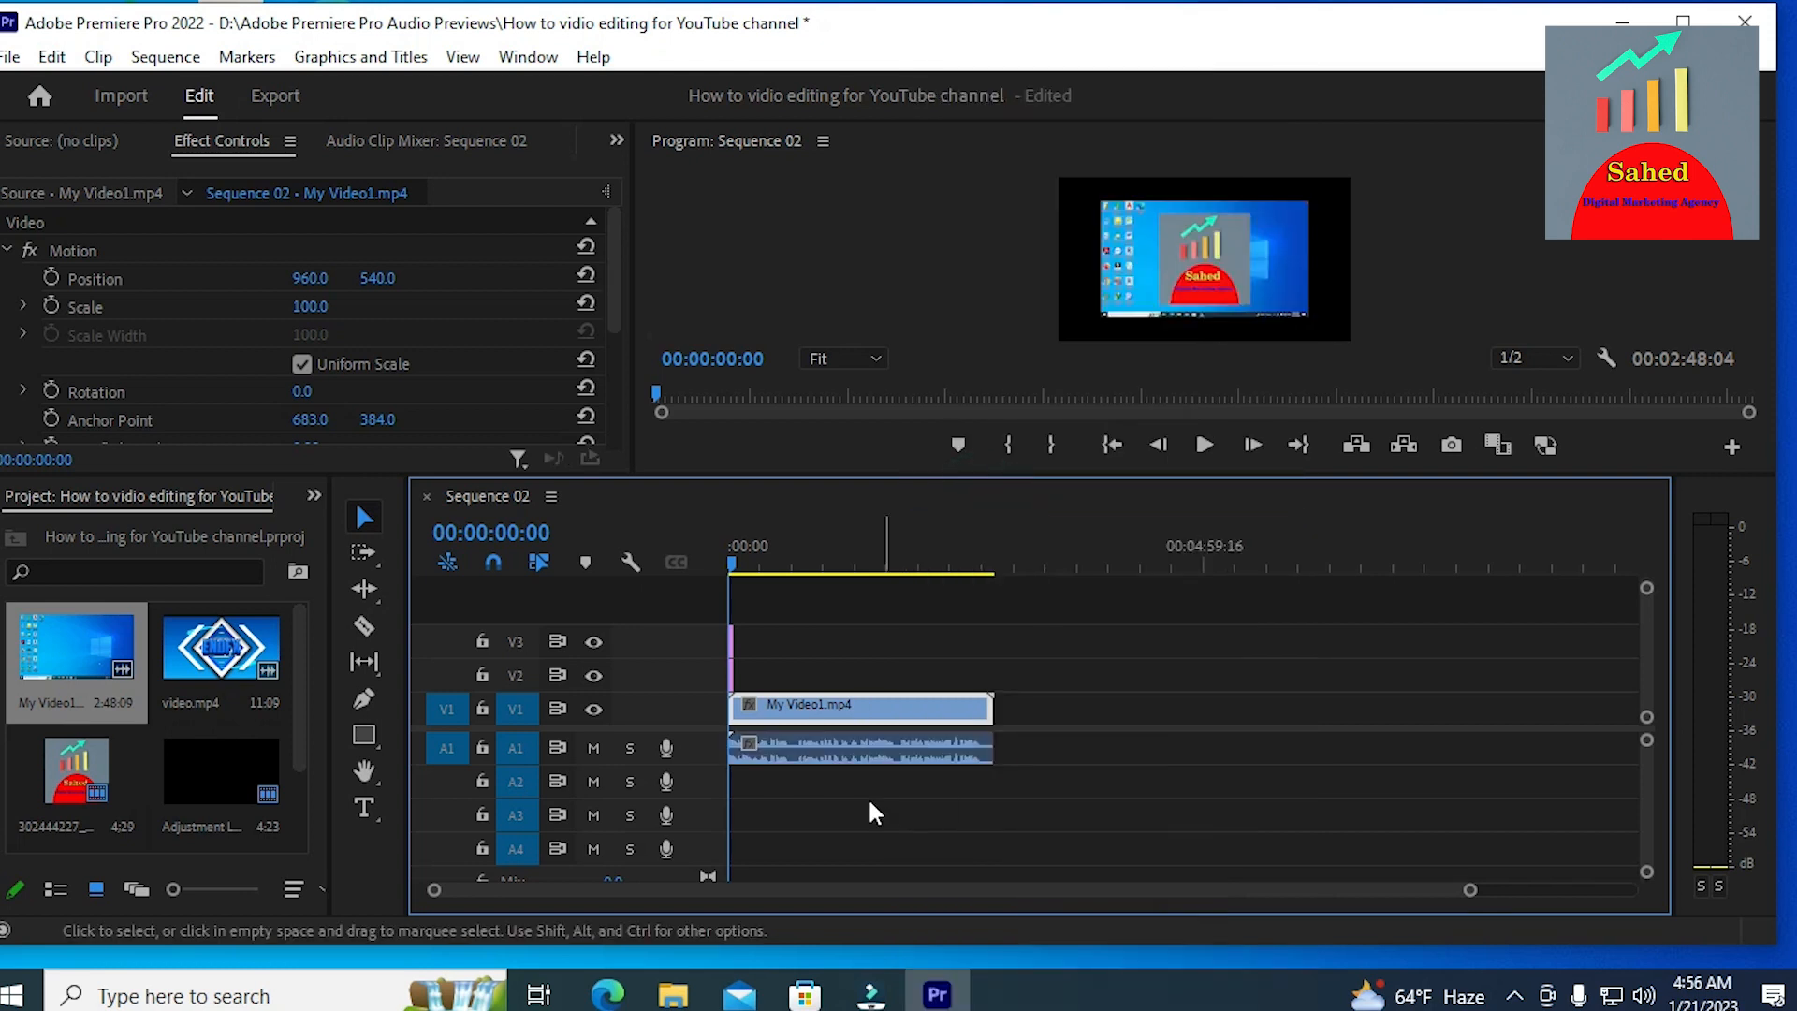
# Step: Set the My Video1 audio's volume level to 14 dB with level keyframing turned off, and preview the playback
pyautogui.click(845, 743)
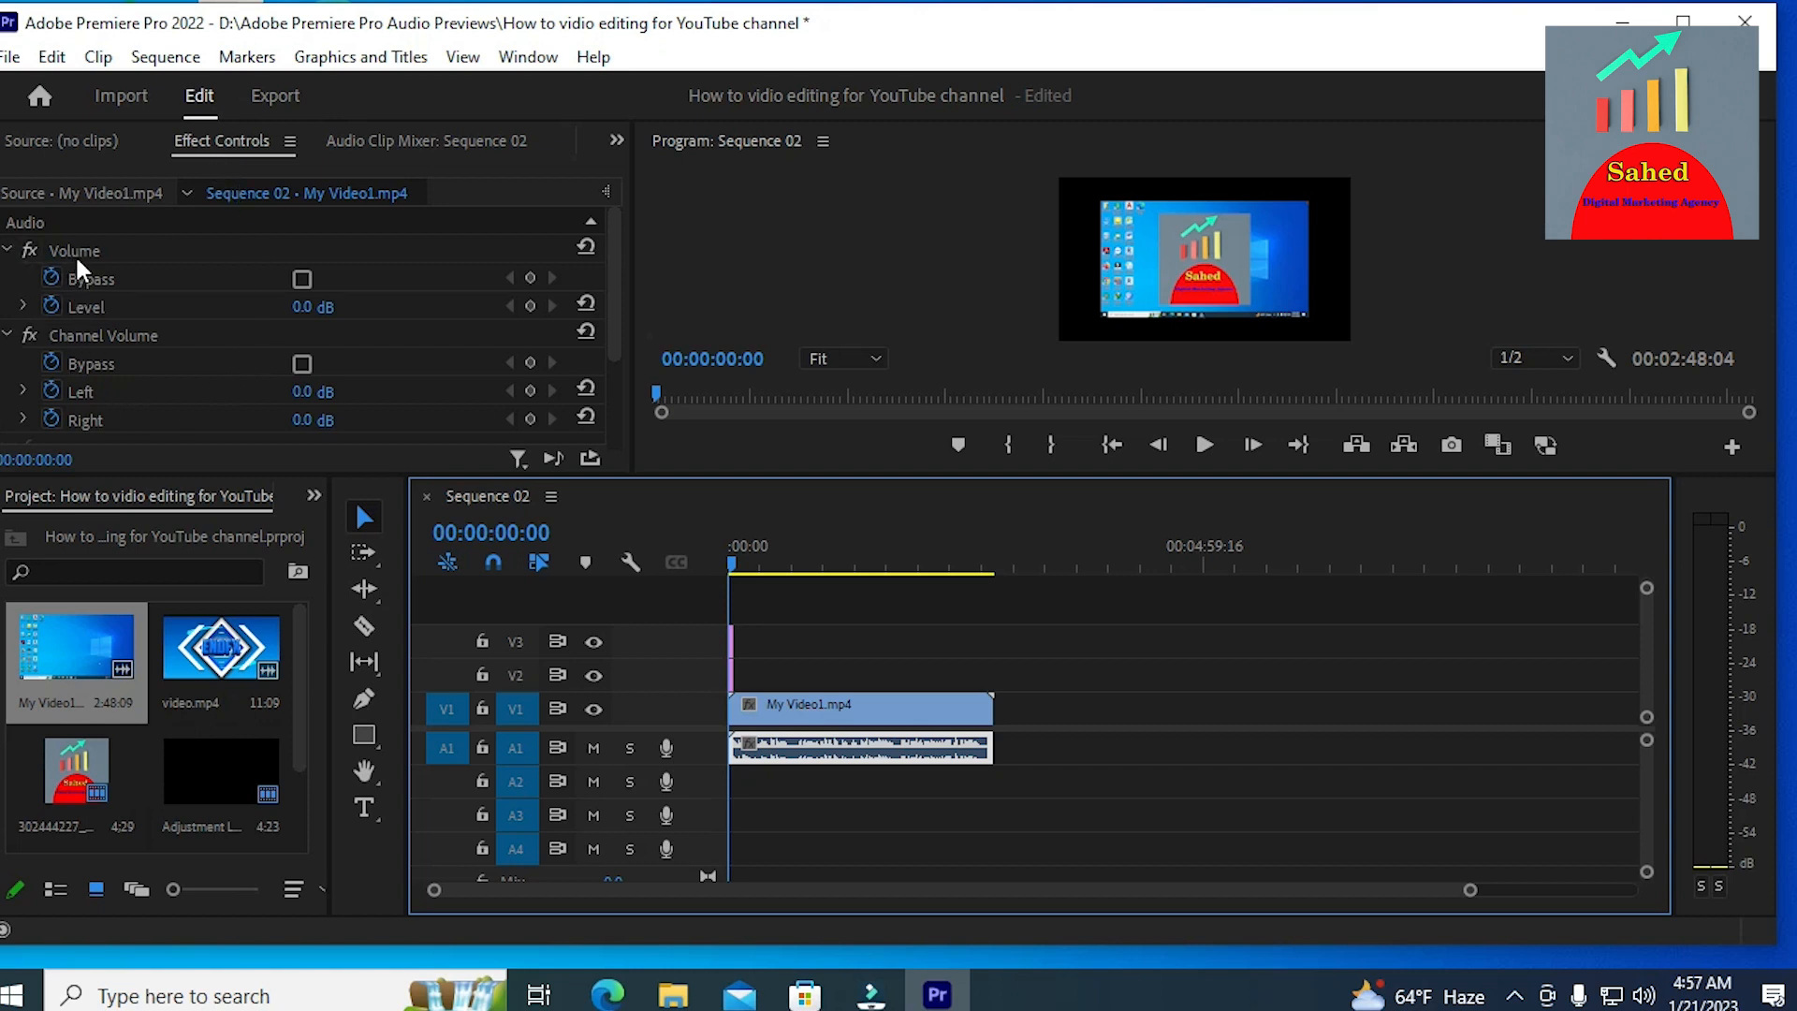
pyautogui.click(52, 306)
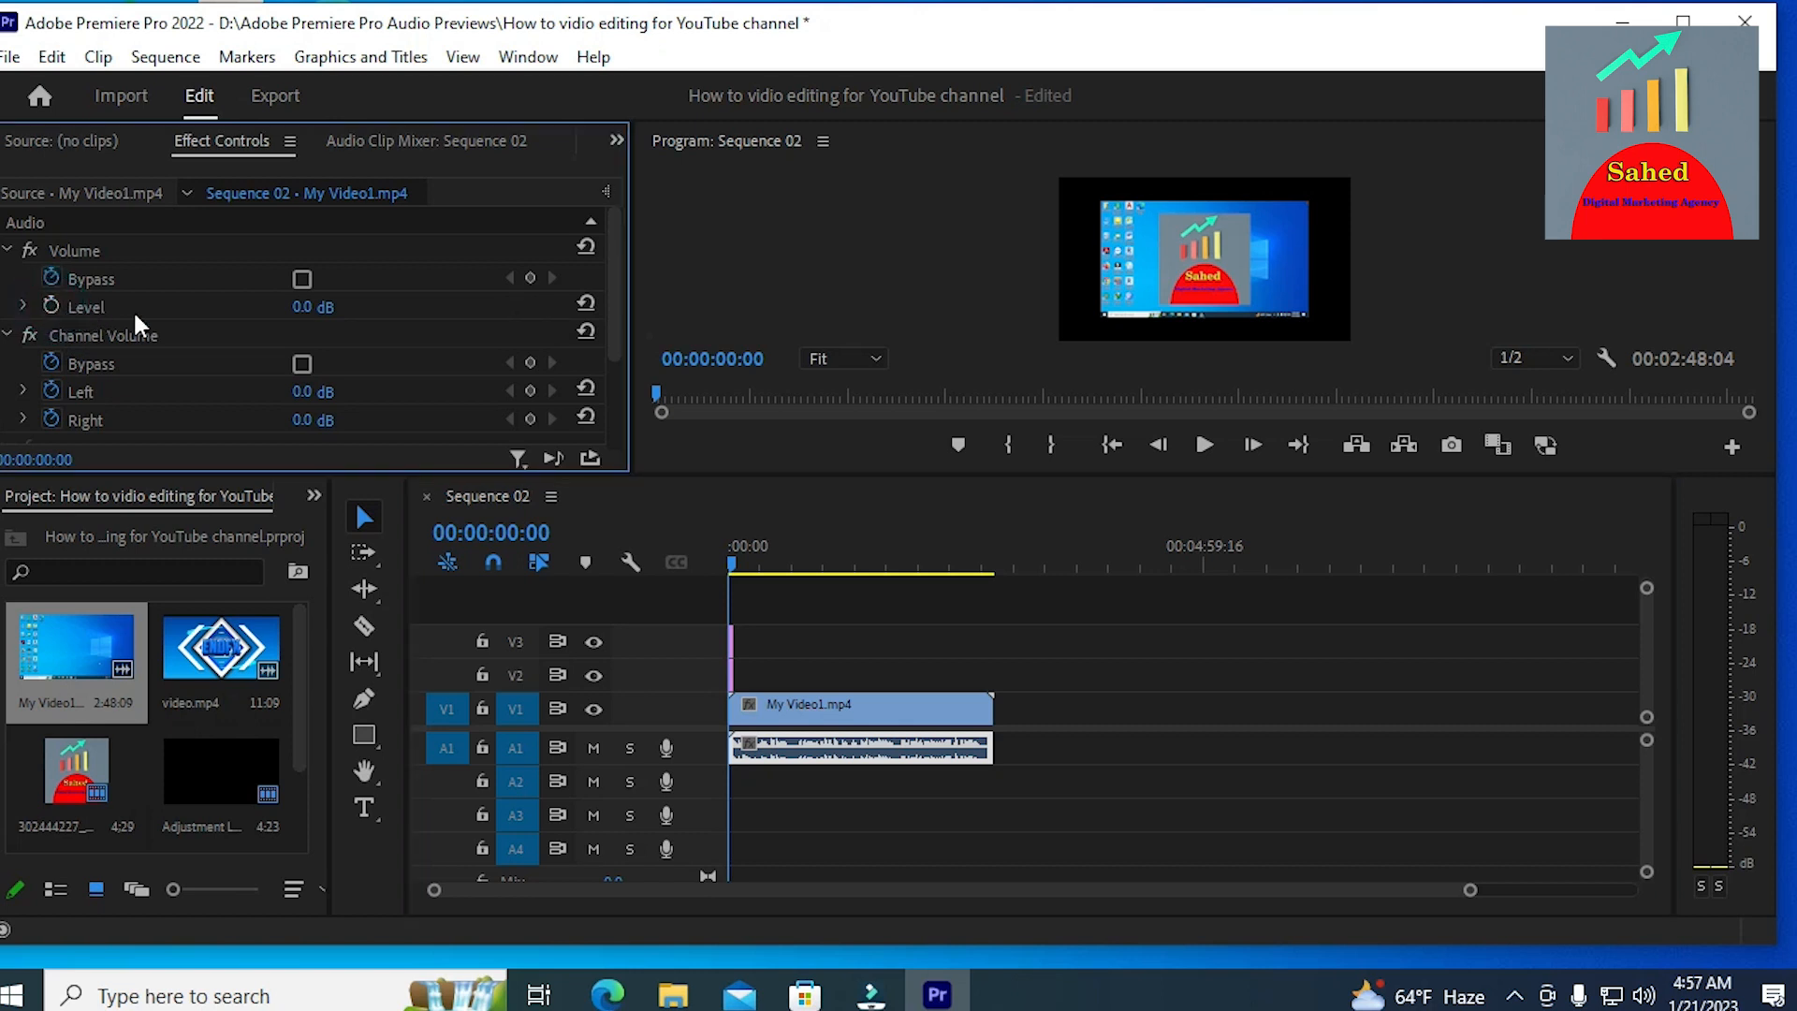
pyautogui.click(302, 308)
pyautogui.write('14')
pyautogui.press('Return')
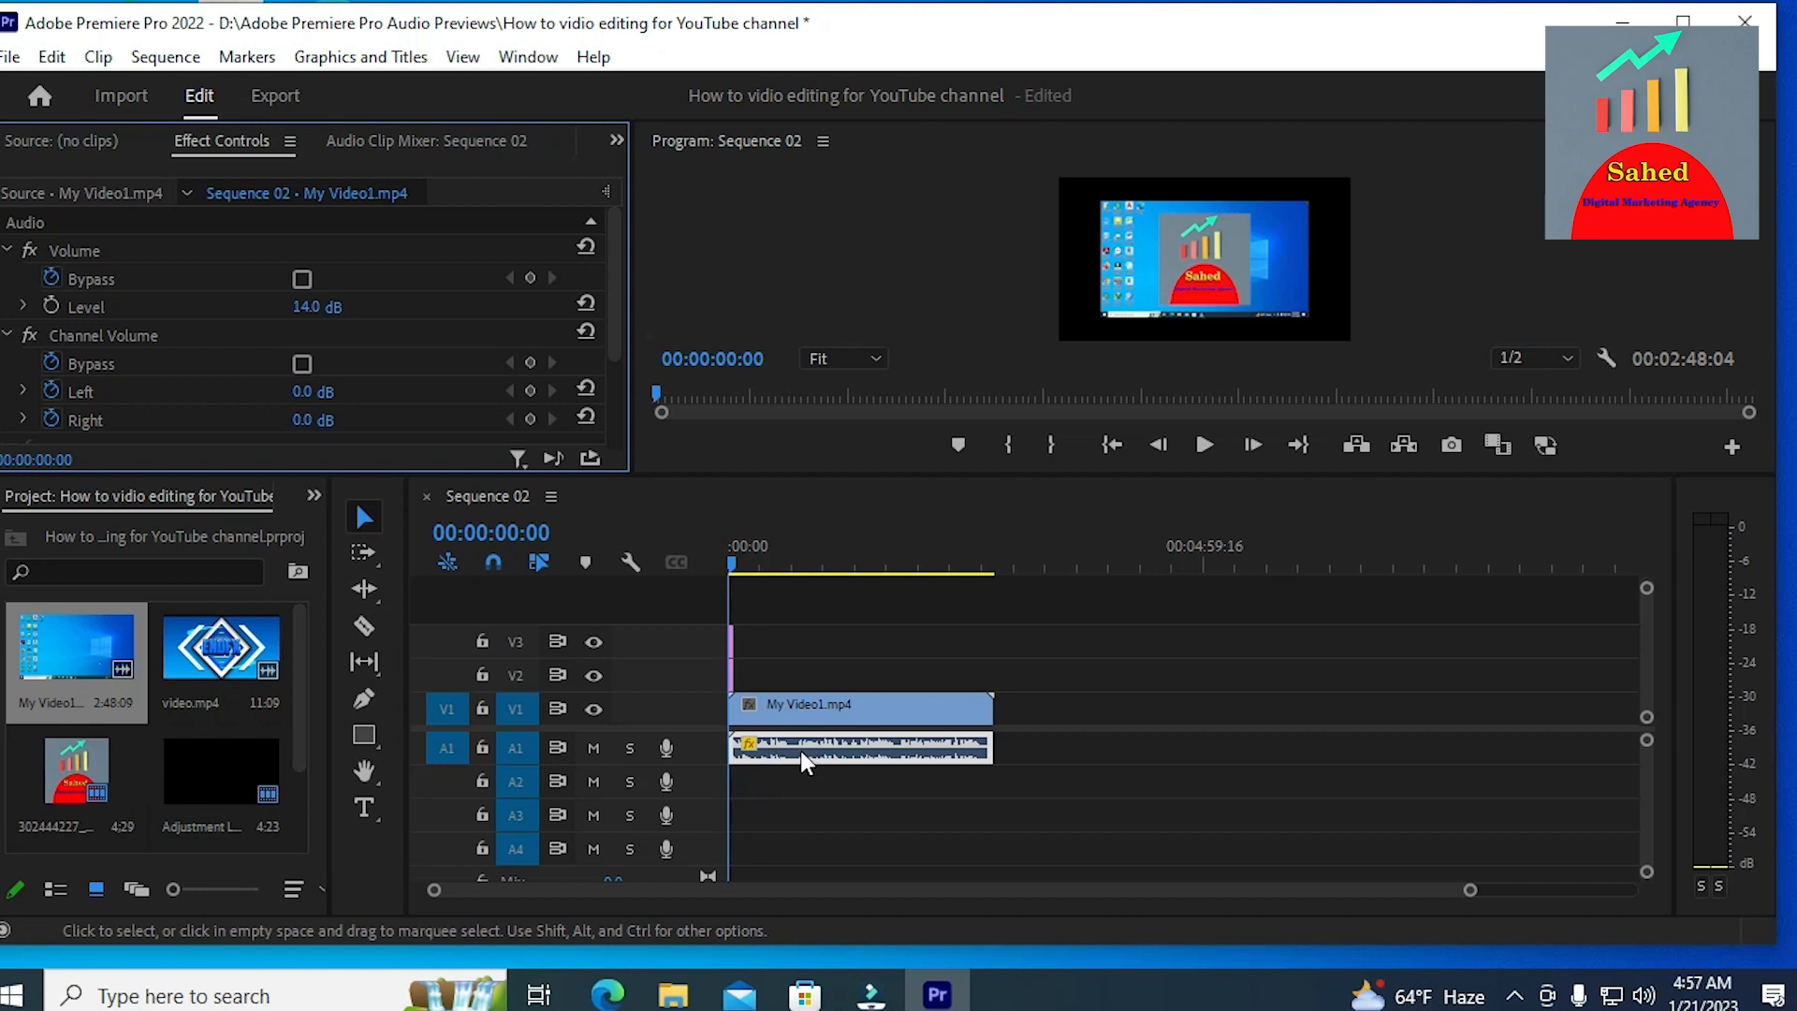
pyautogui.click(1209, 443)
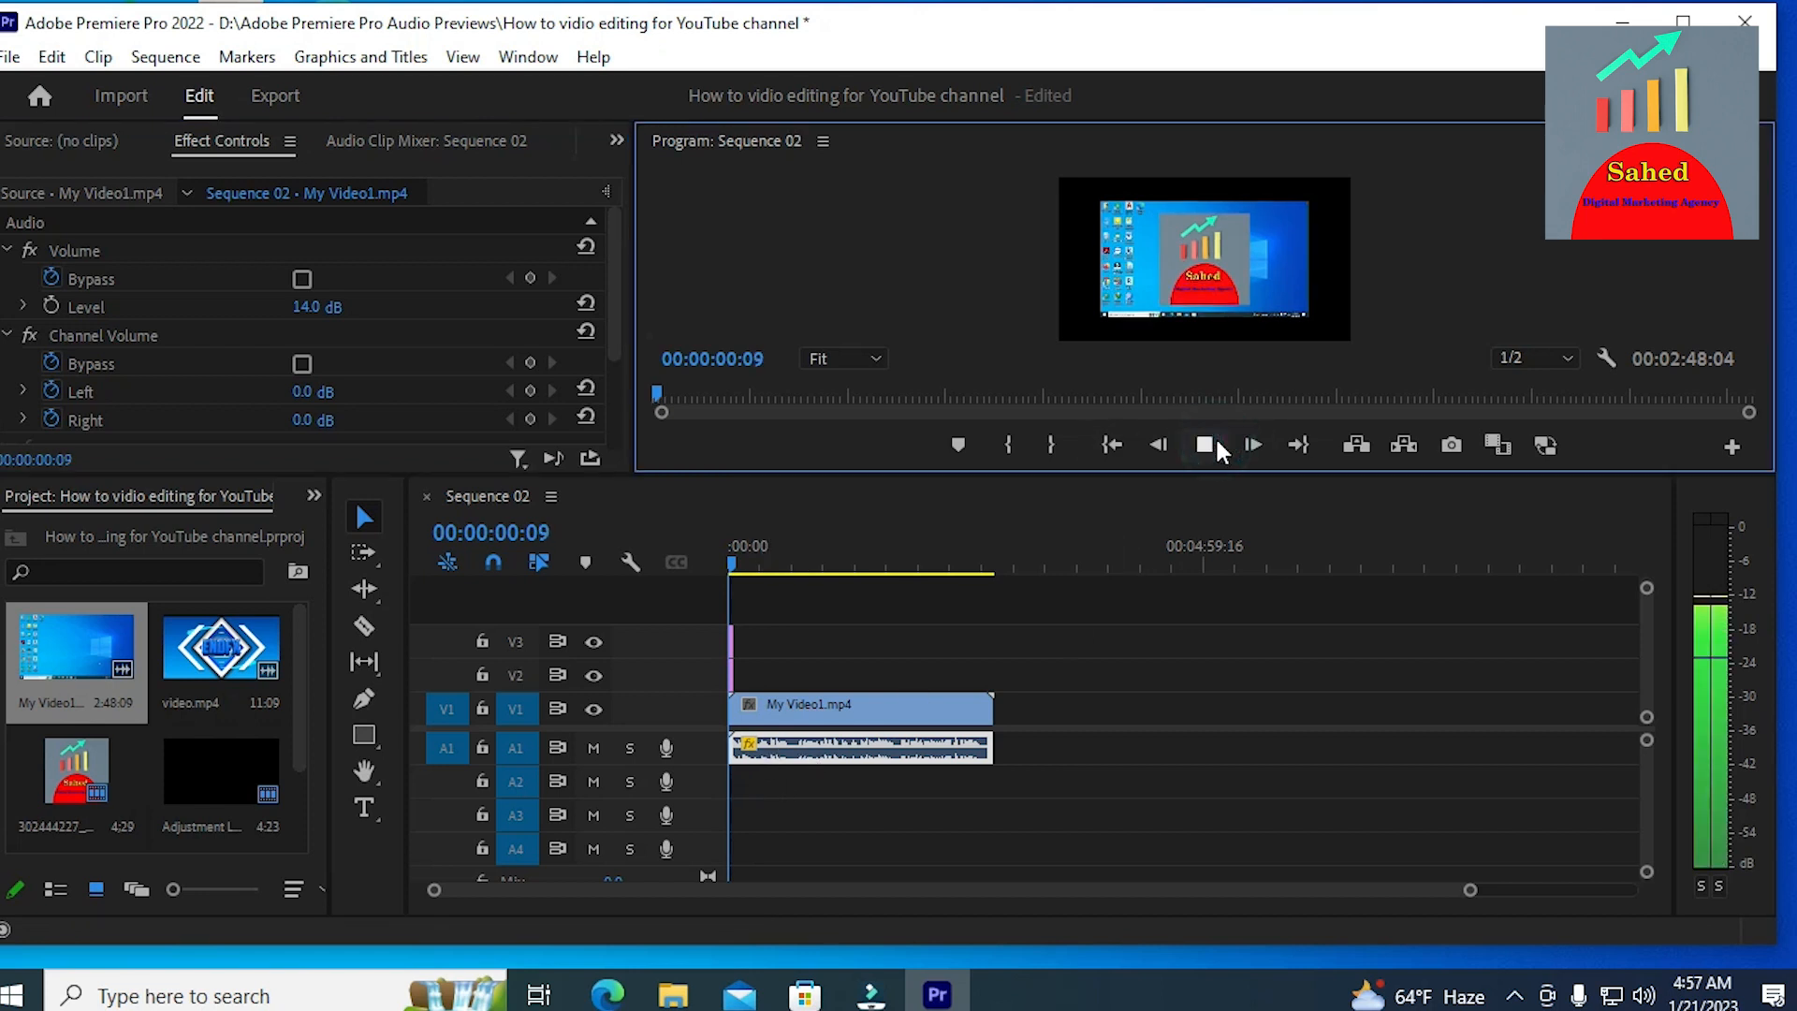
pyautogui.click(1212, 444)
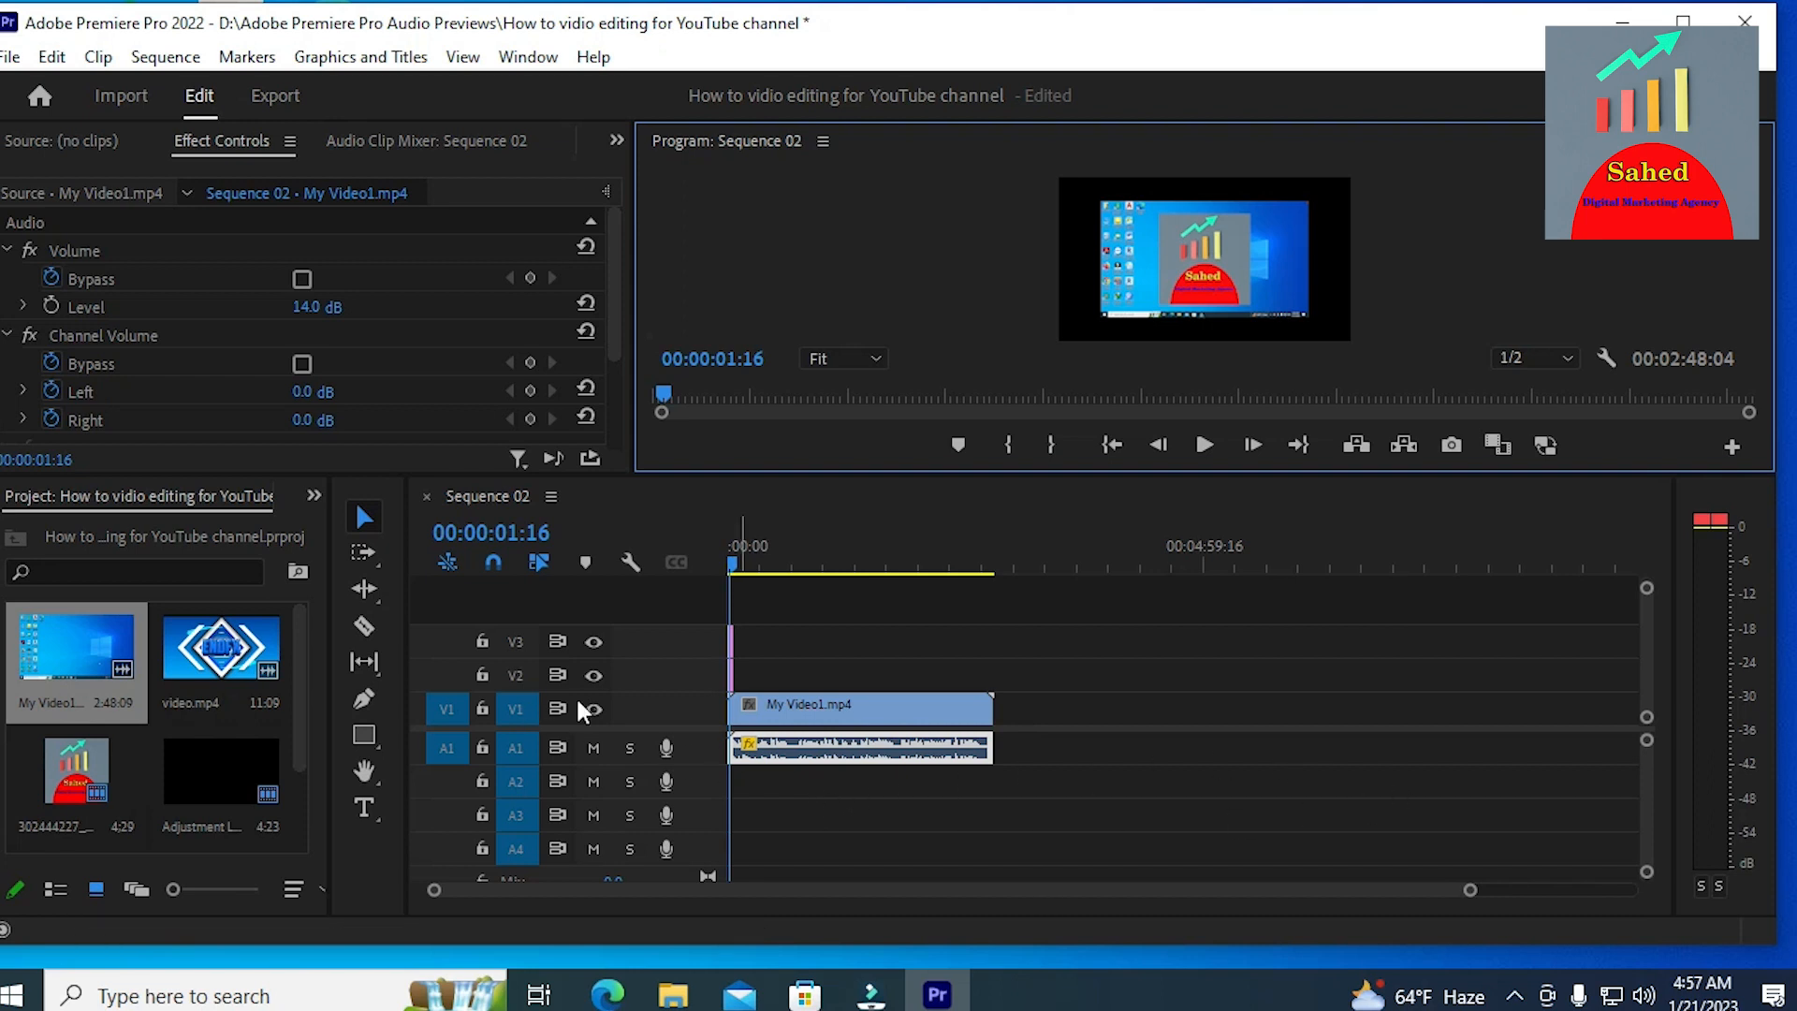
# Step: Find the Parametric Equalizer by searching the effects for "eq" and apply it to the My Video1 audio on A1
pyautogui.click(311, 498)
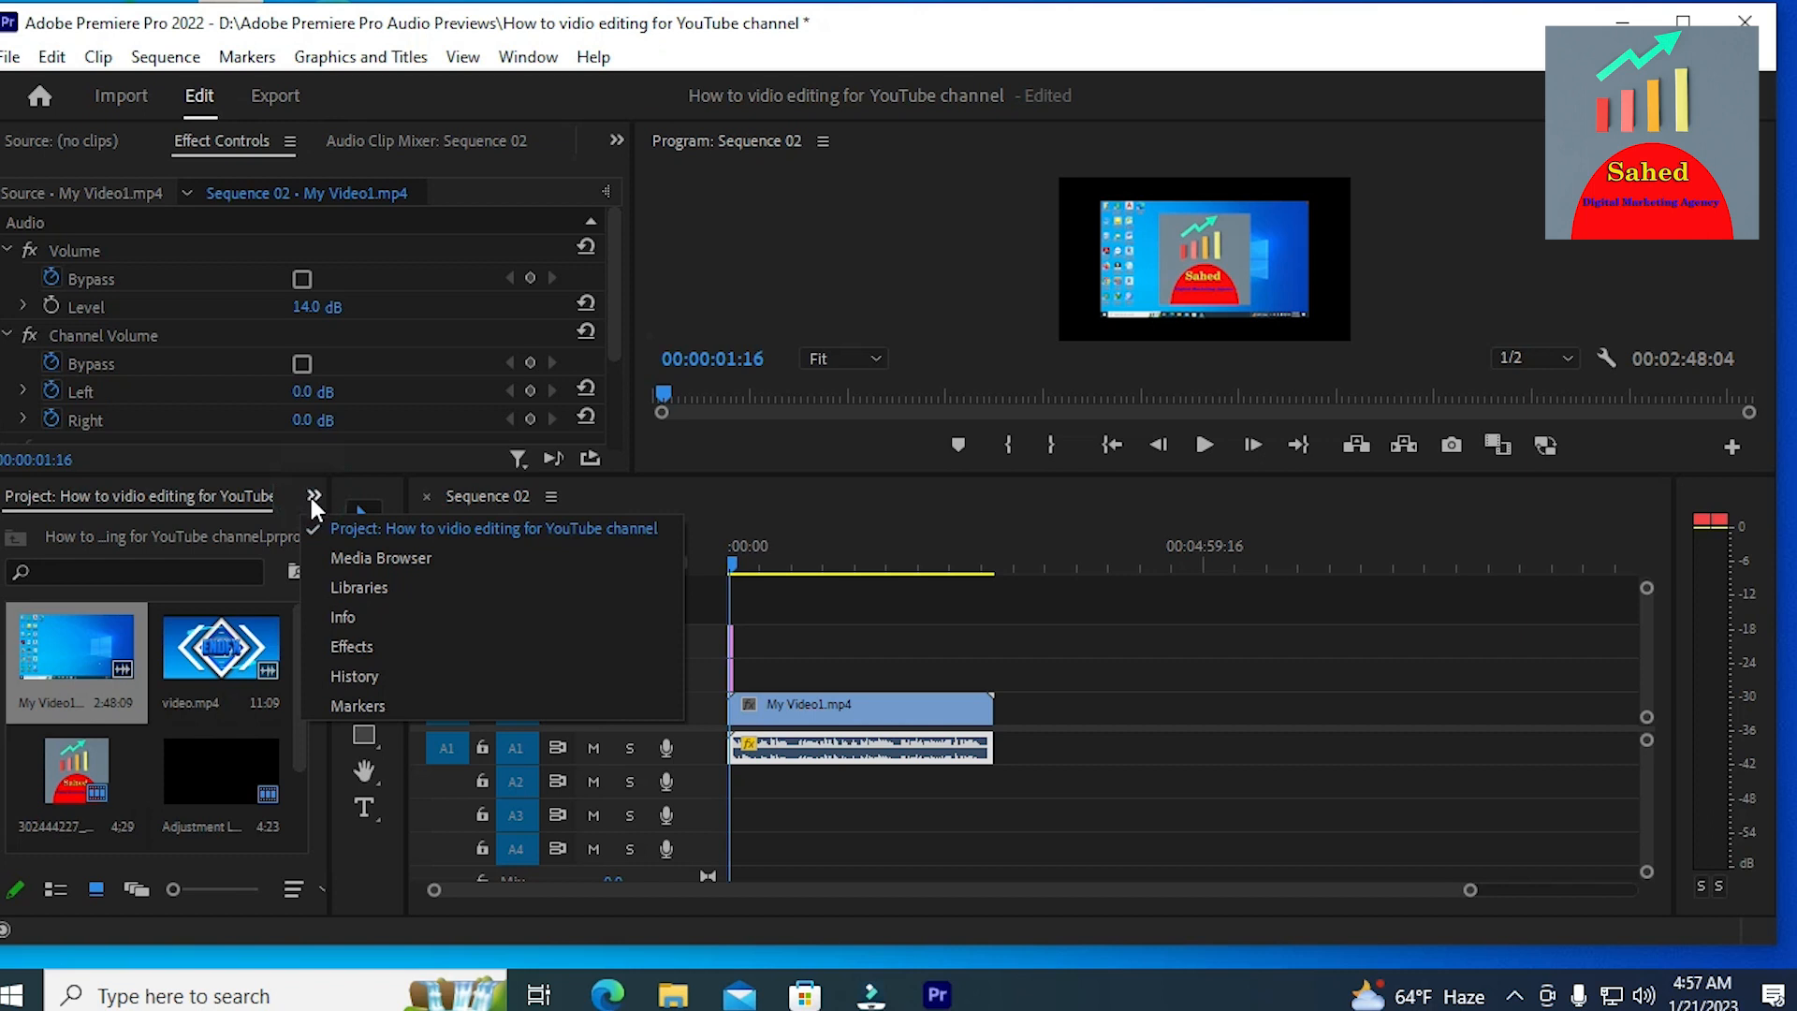
pyautogui.click(354, 645)
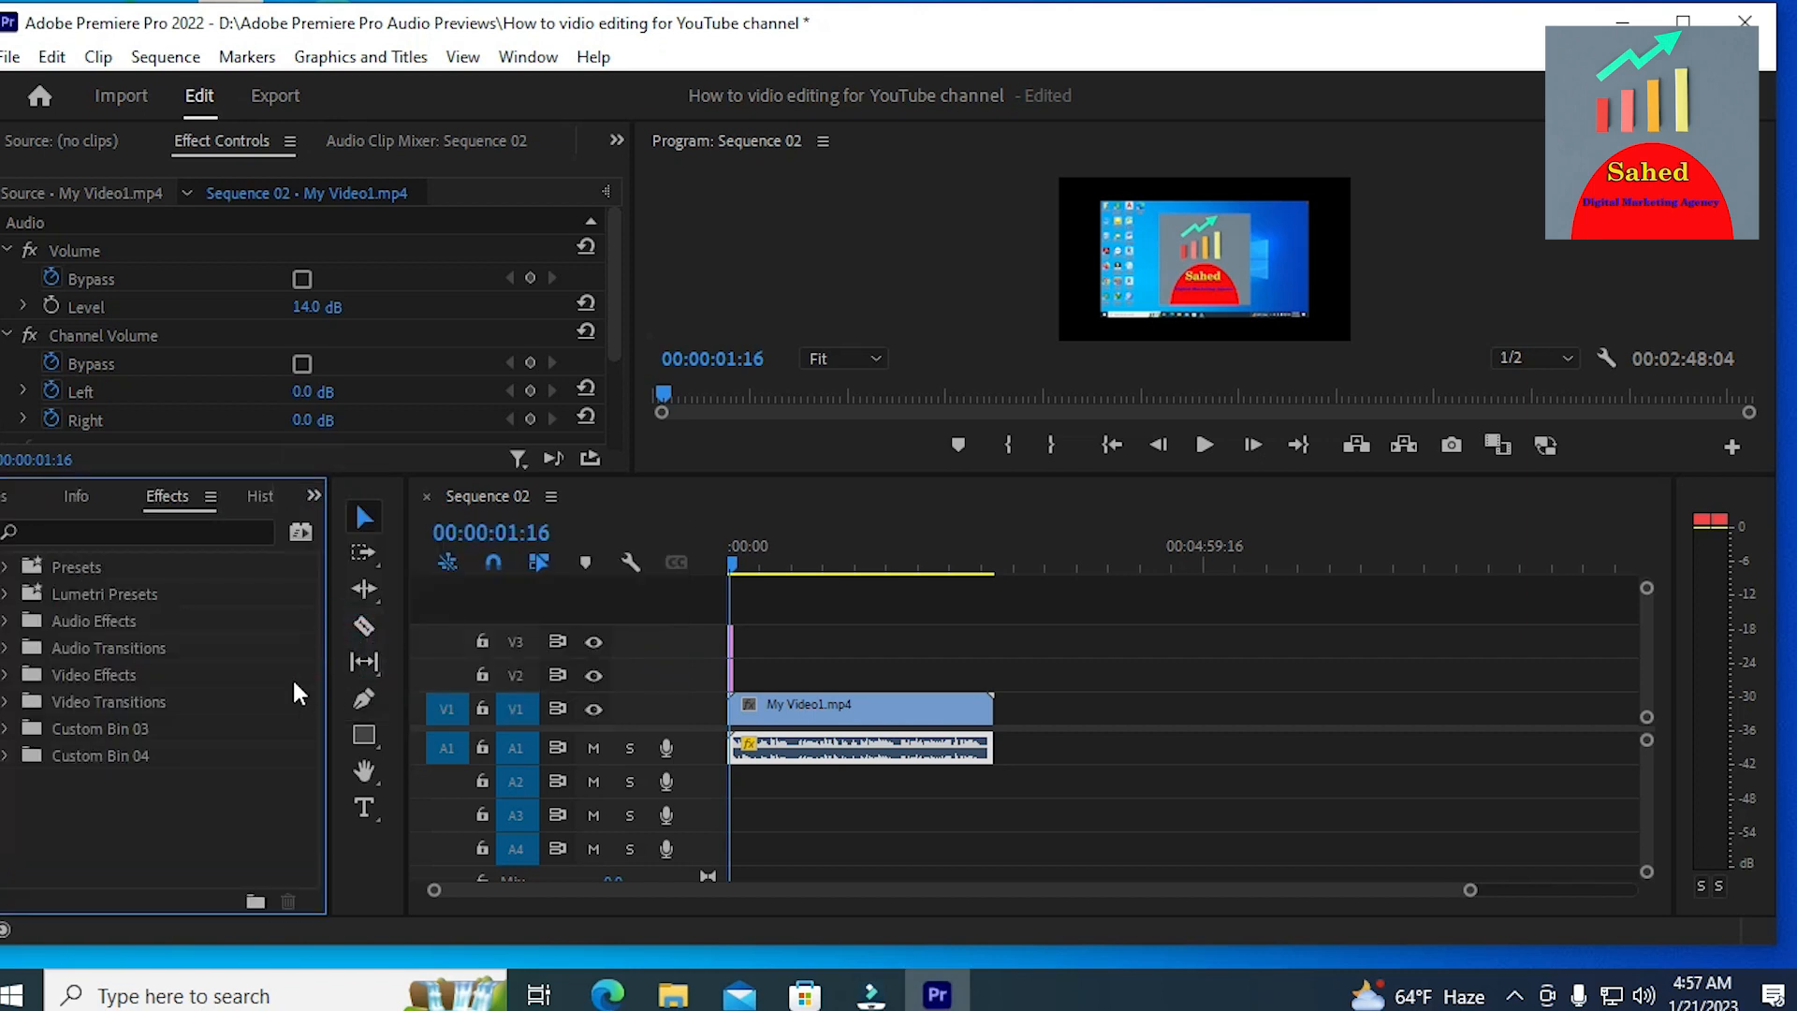
pyautogui.click(161, 534)
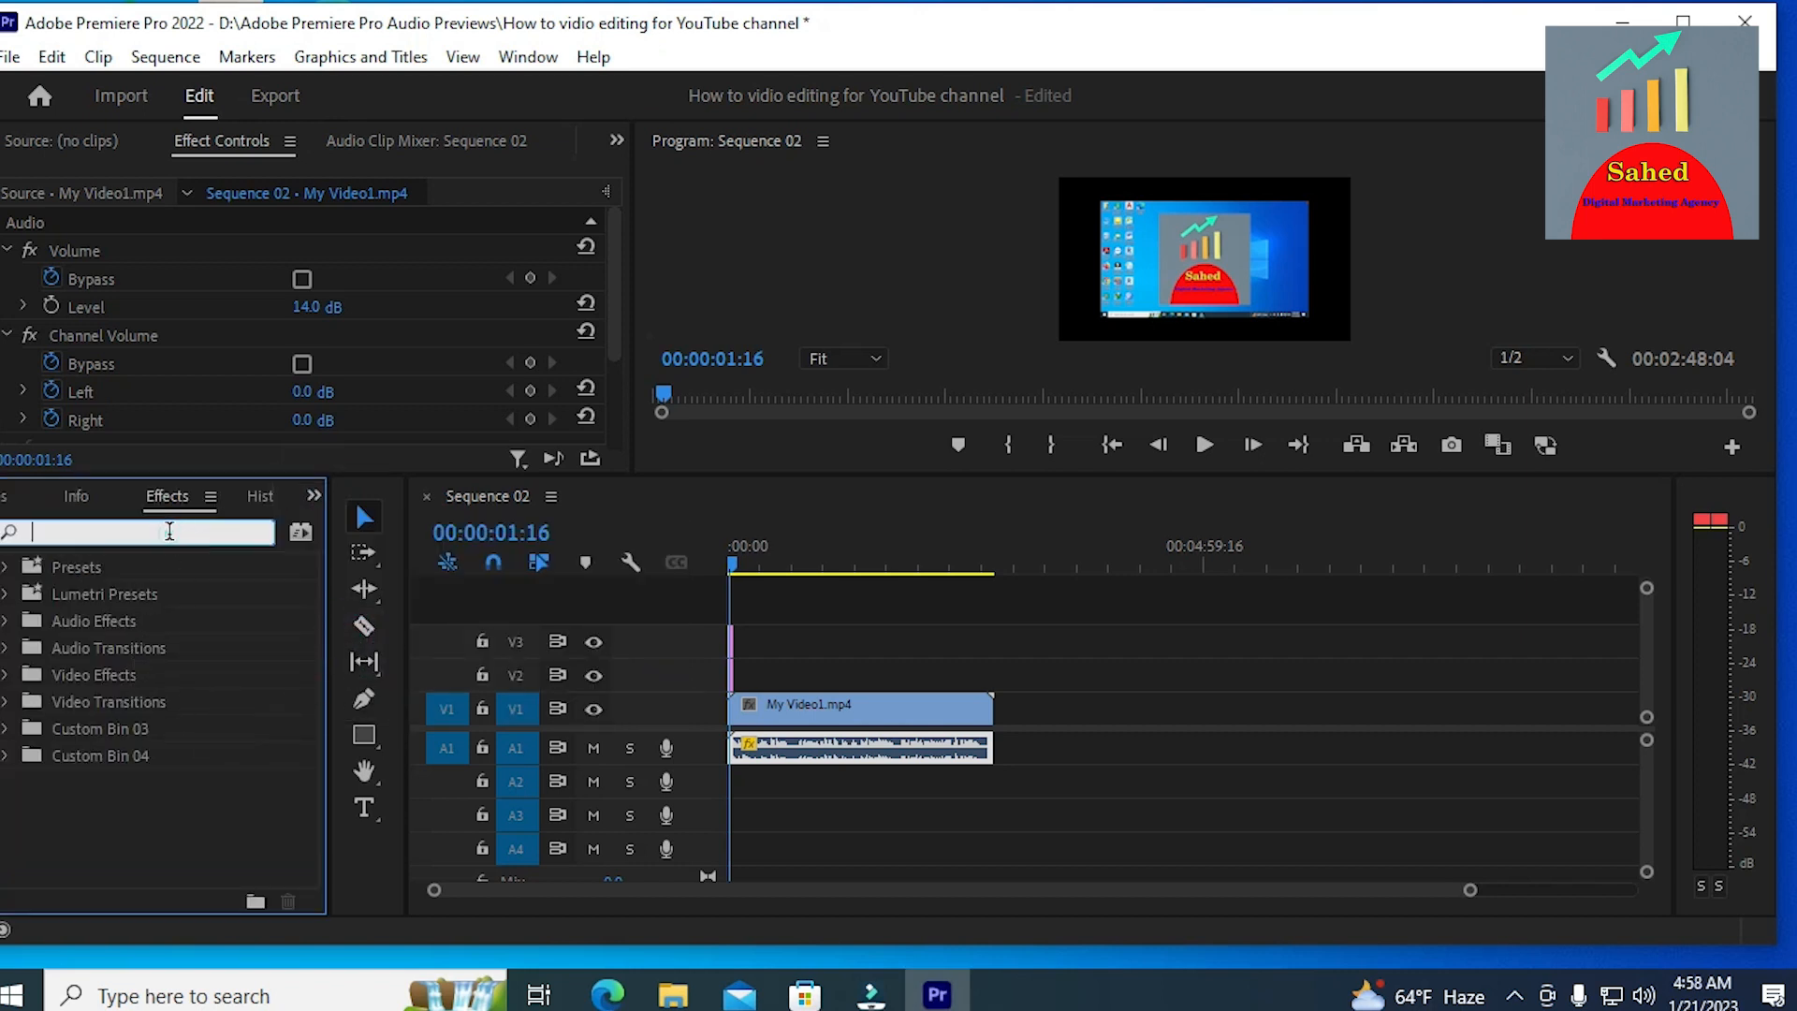
pyautogui.write('eq')
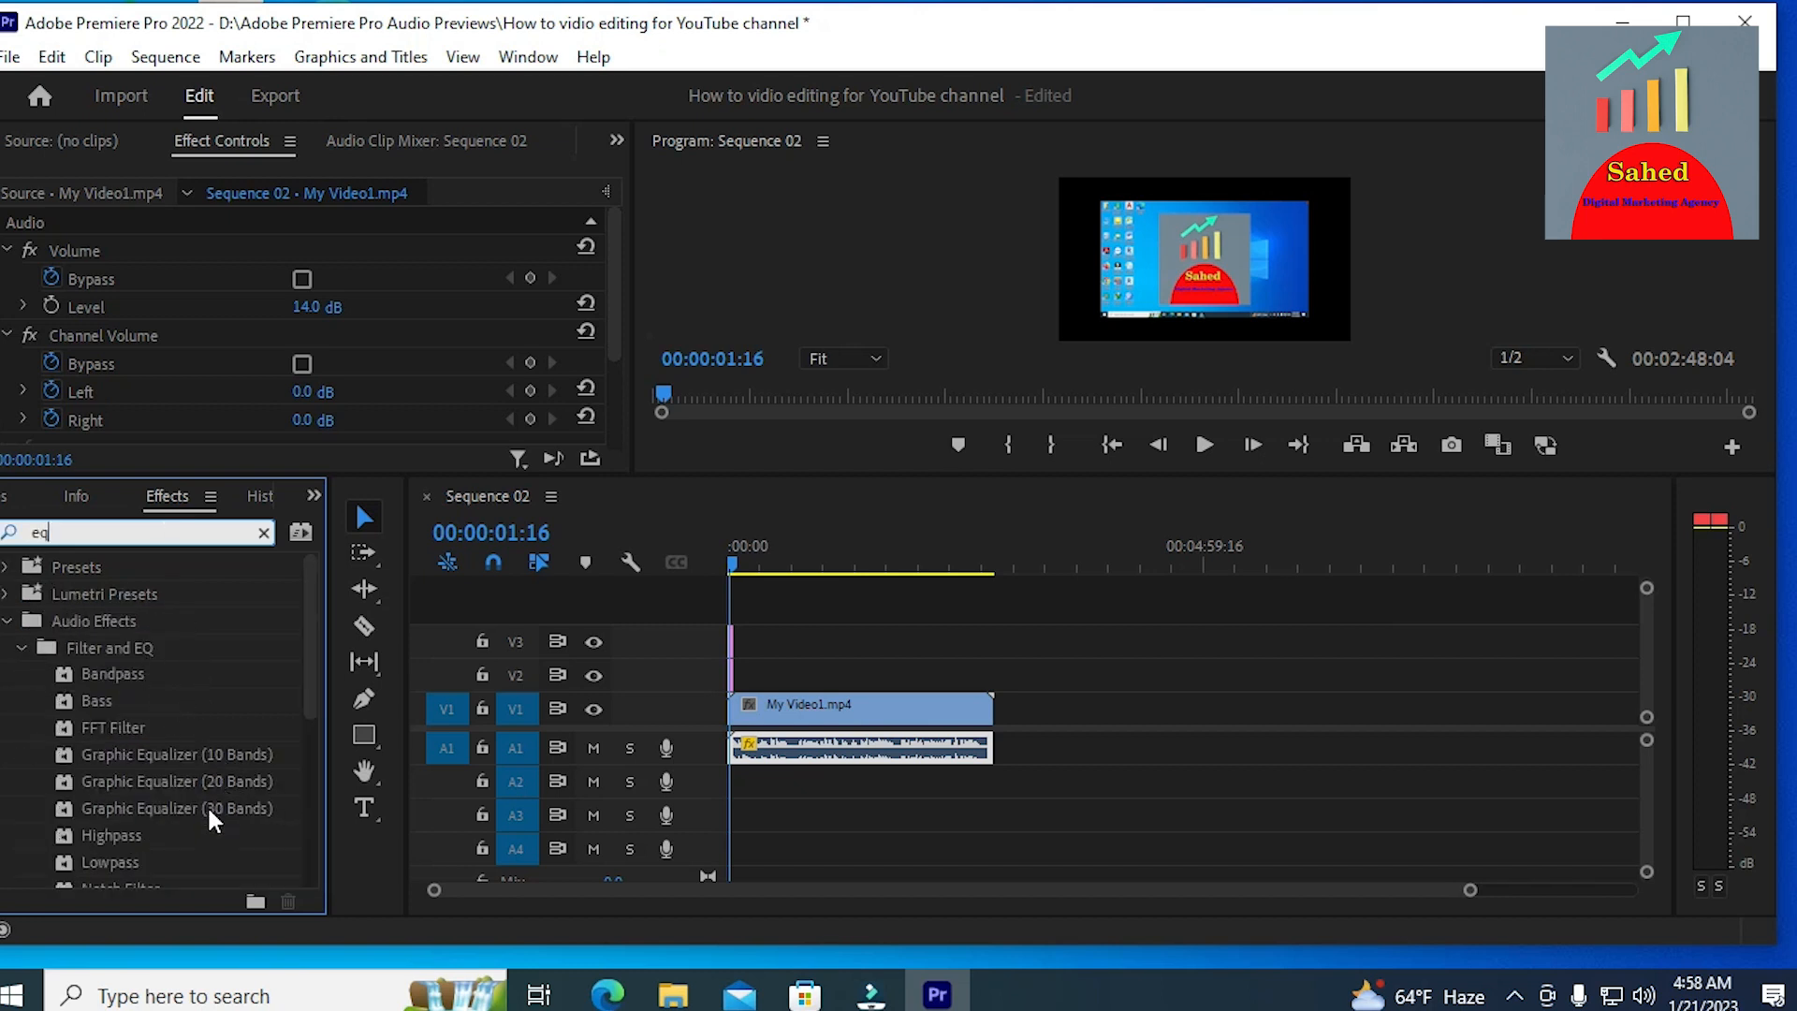
pyautogui.scroll(-1, 187, 823)
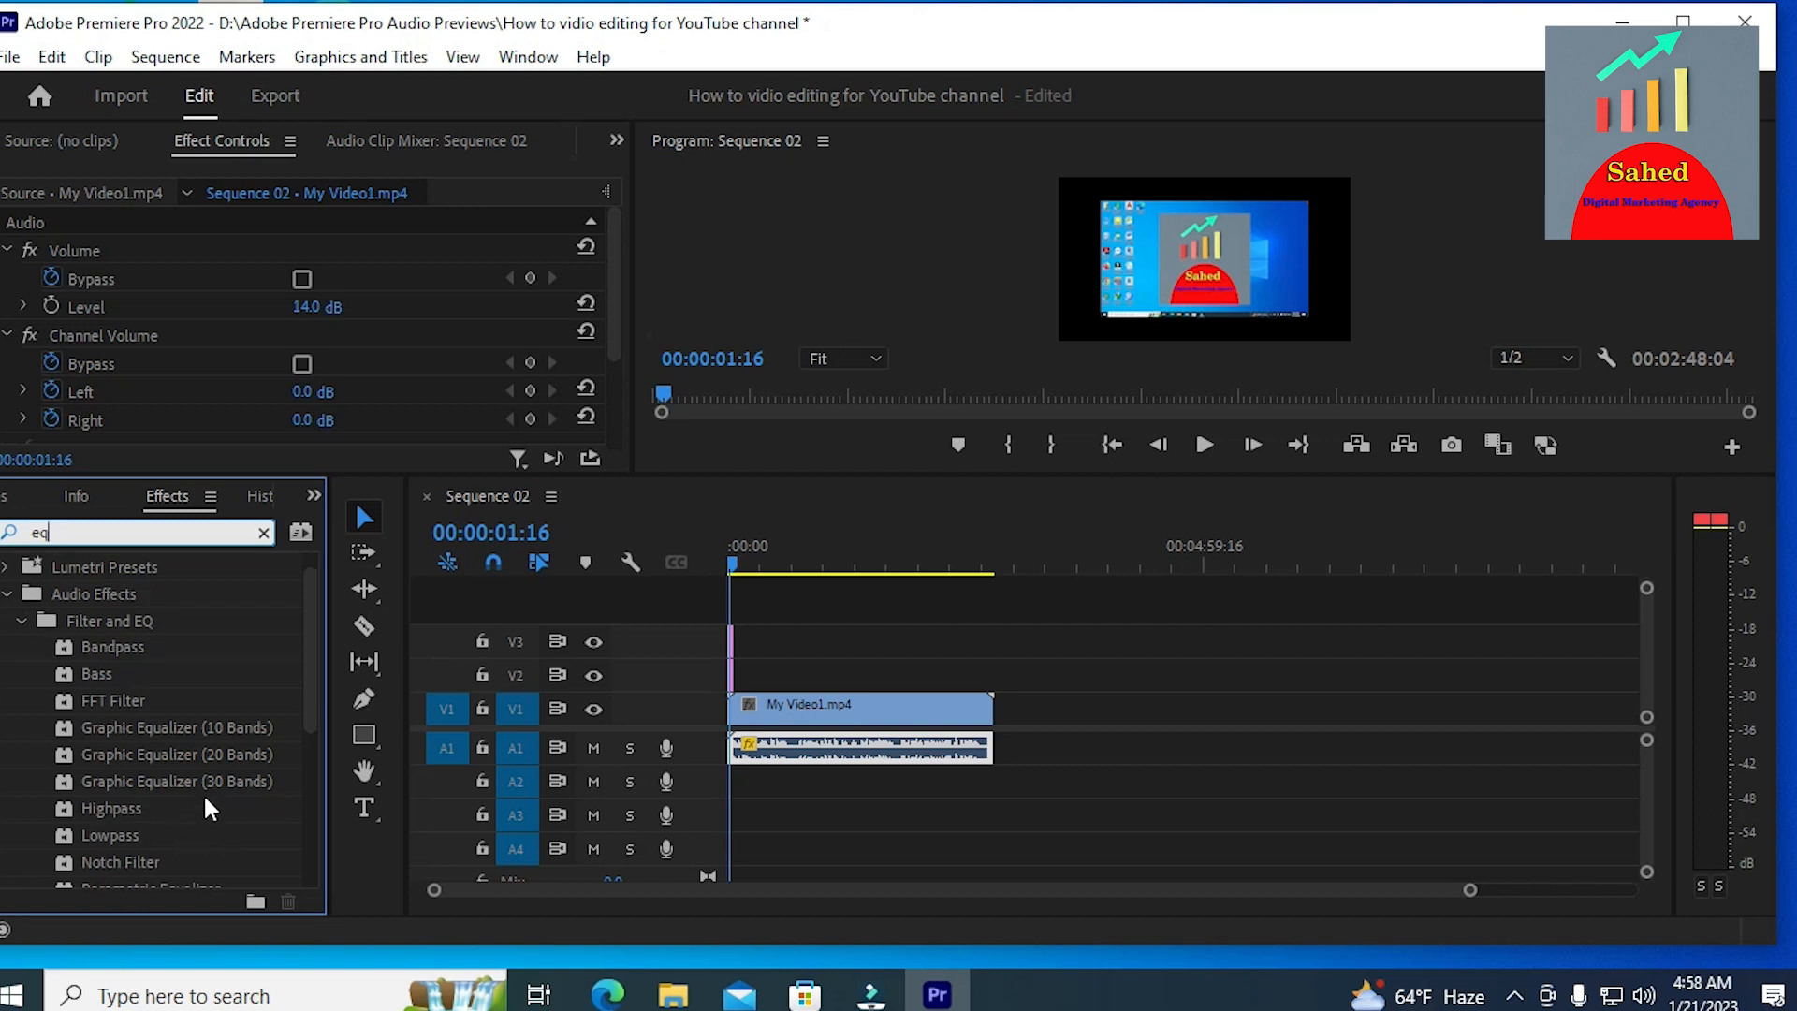
pyautogui.scroll(-1, 208, 810)
pyautogui.moveTo(205, 853); pyautogui.dragTo(812, 754)
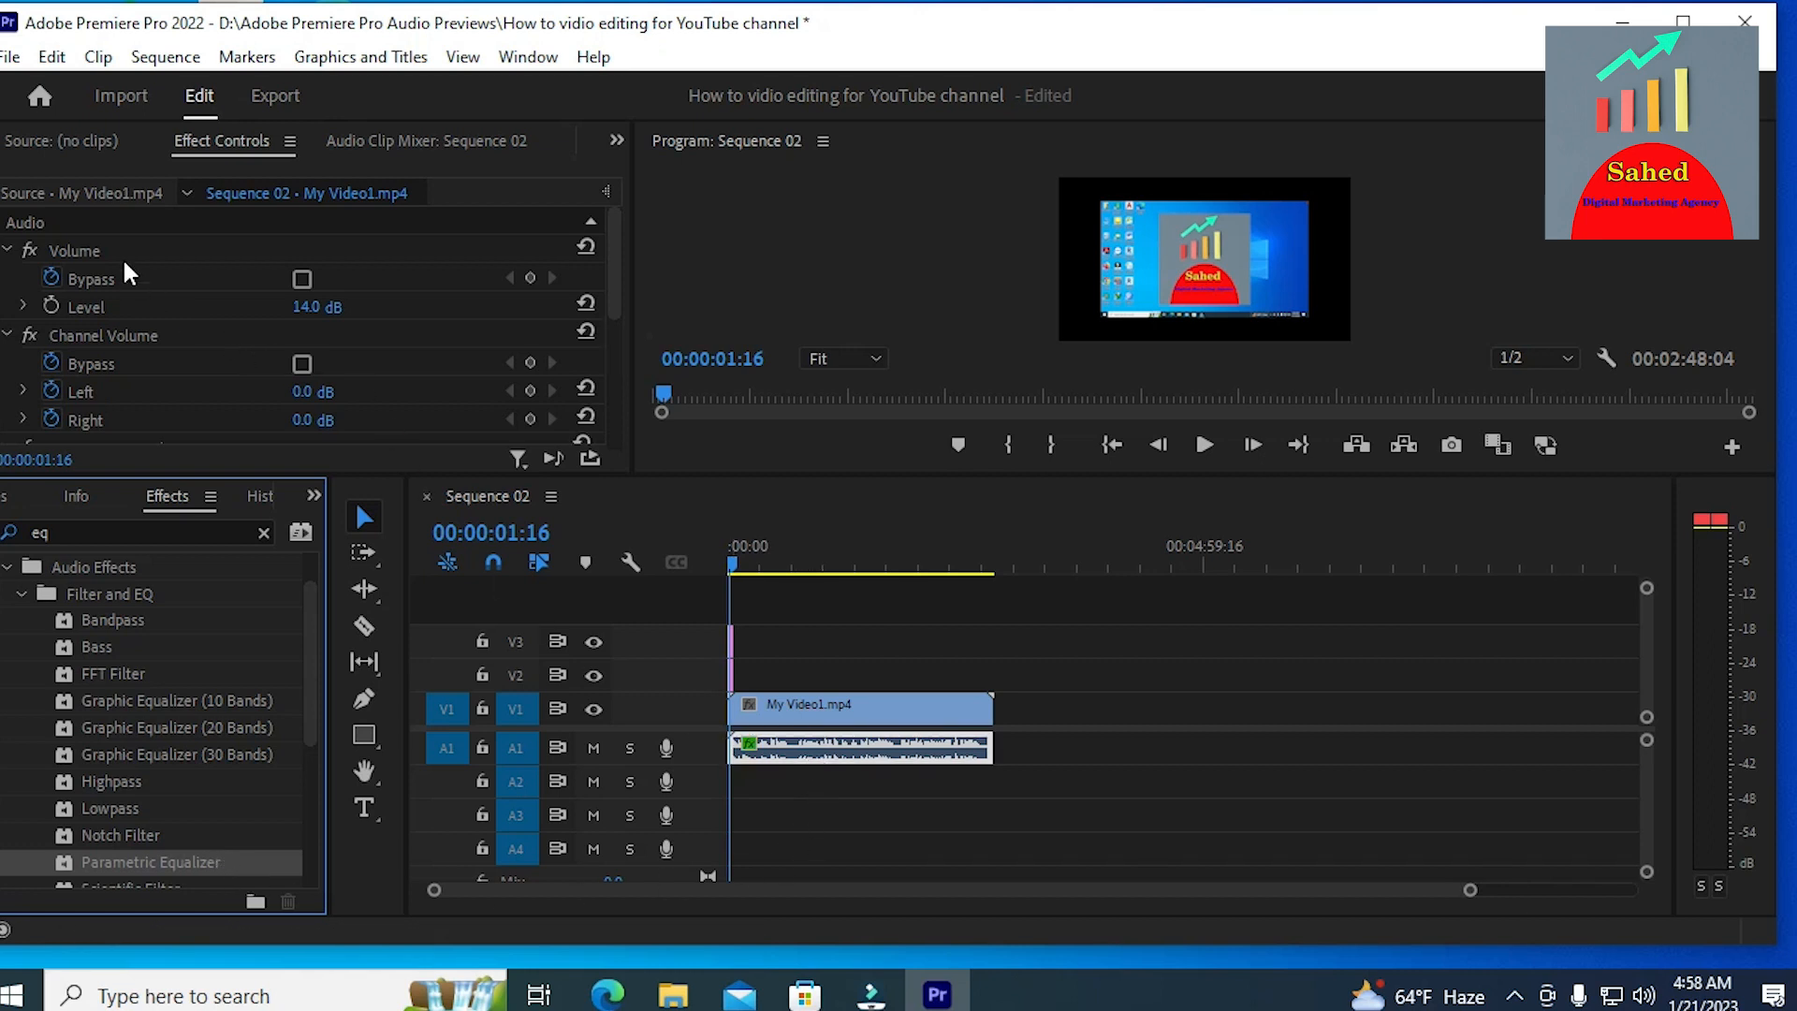
# Step: Choose the Vocal Enhancer preset for the Parametric Equalizer effect on the audio clip
pyautogui.scroll(-1, 438, 398)
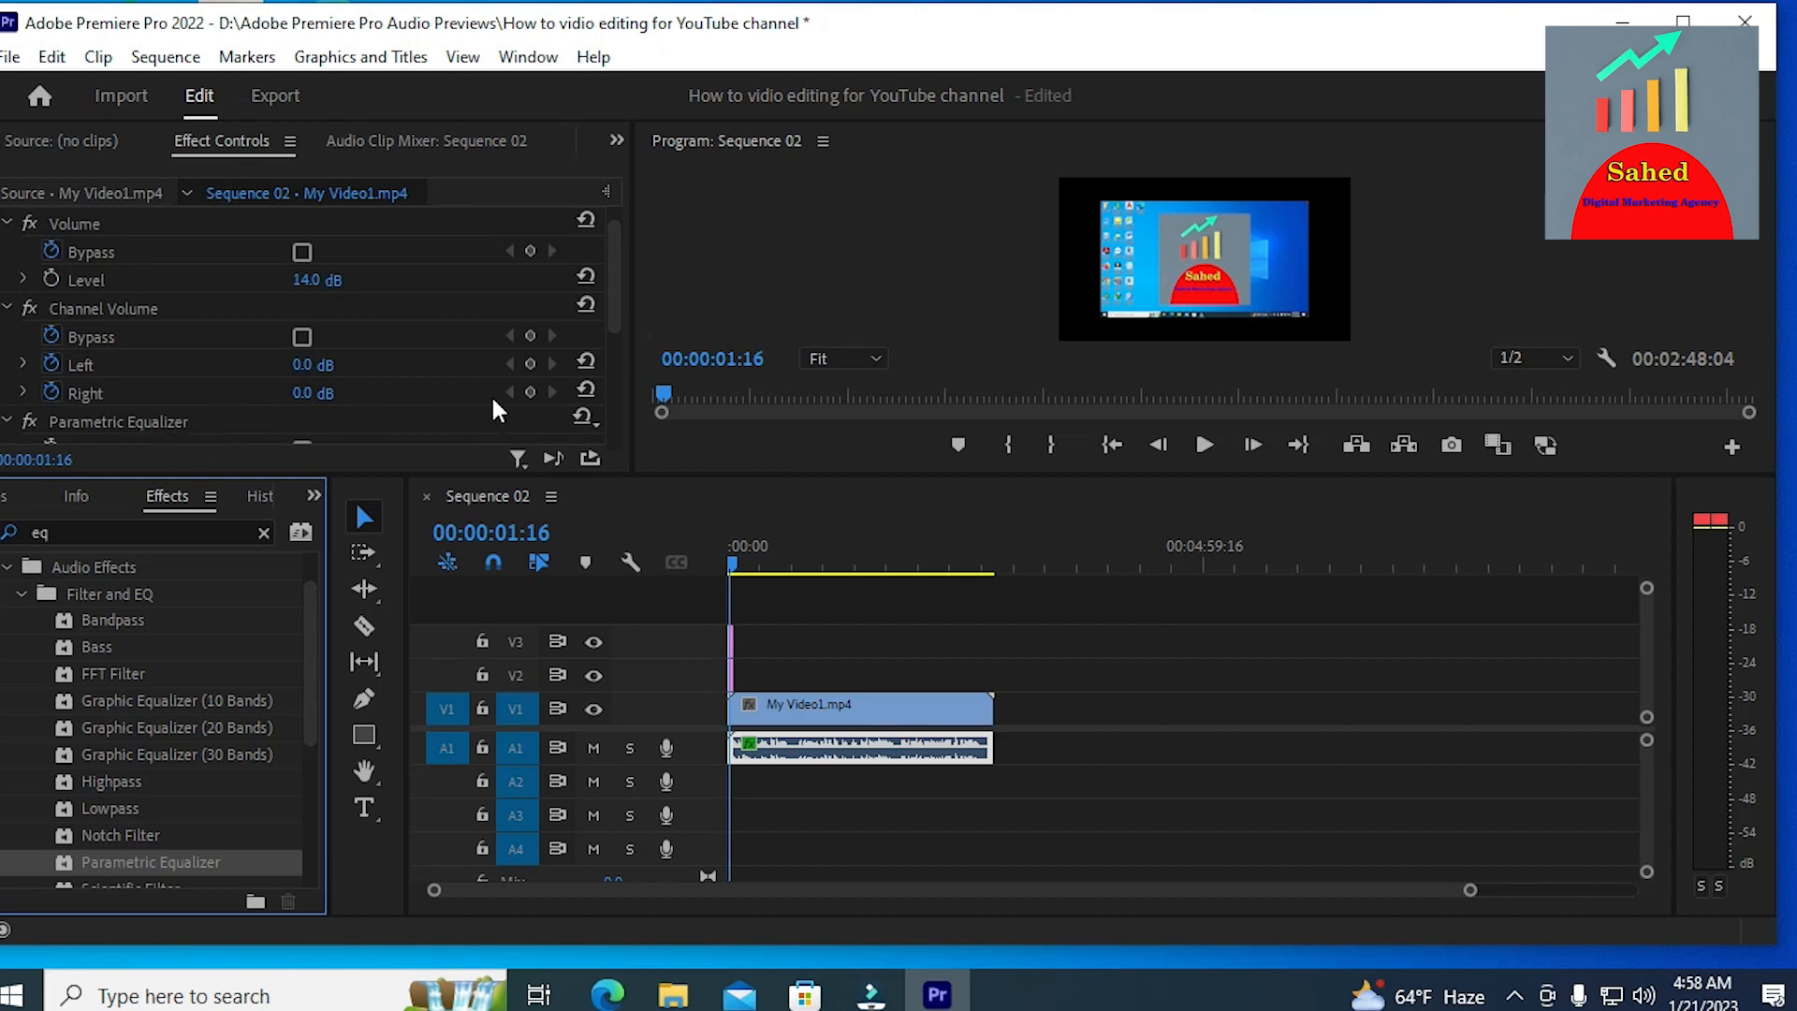
pyautogui.scroll(-1, 505, 398)
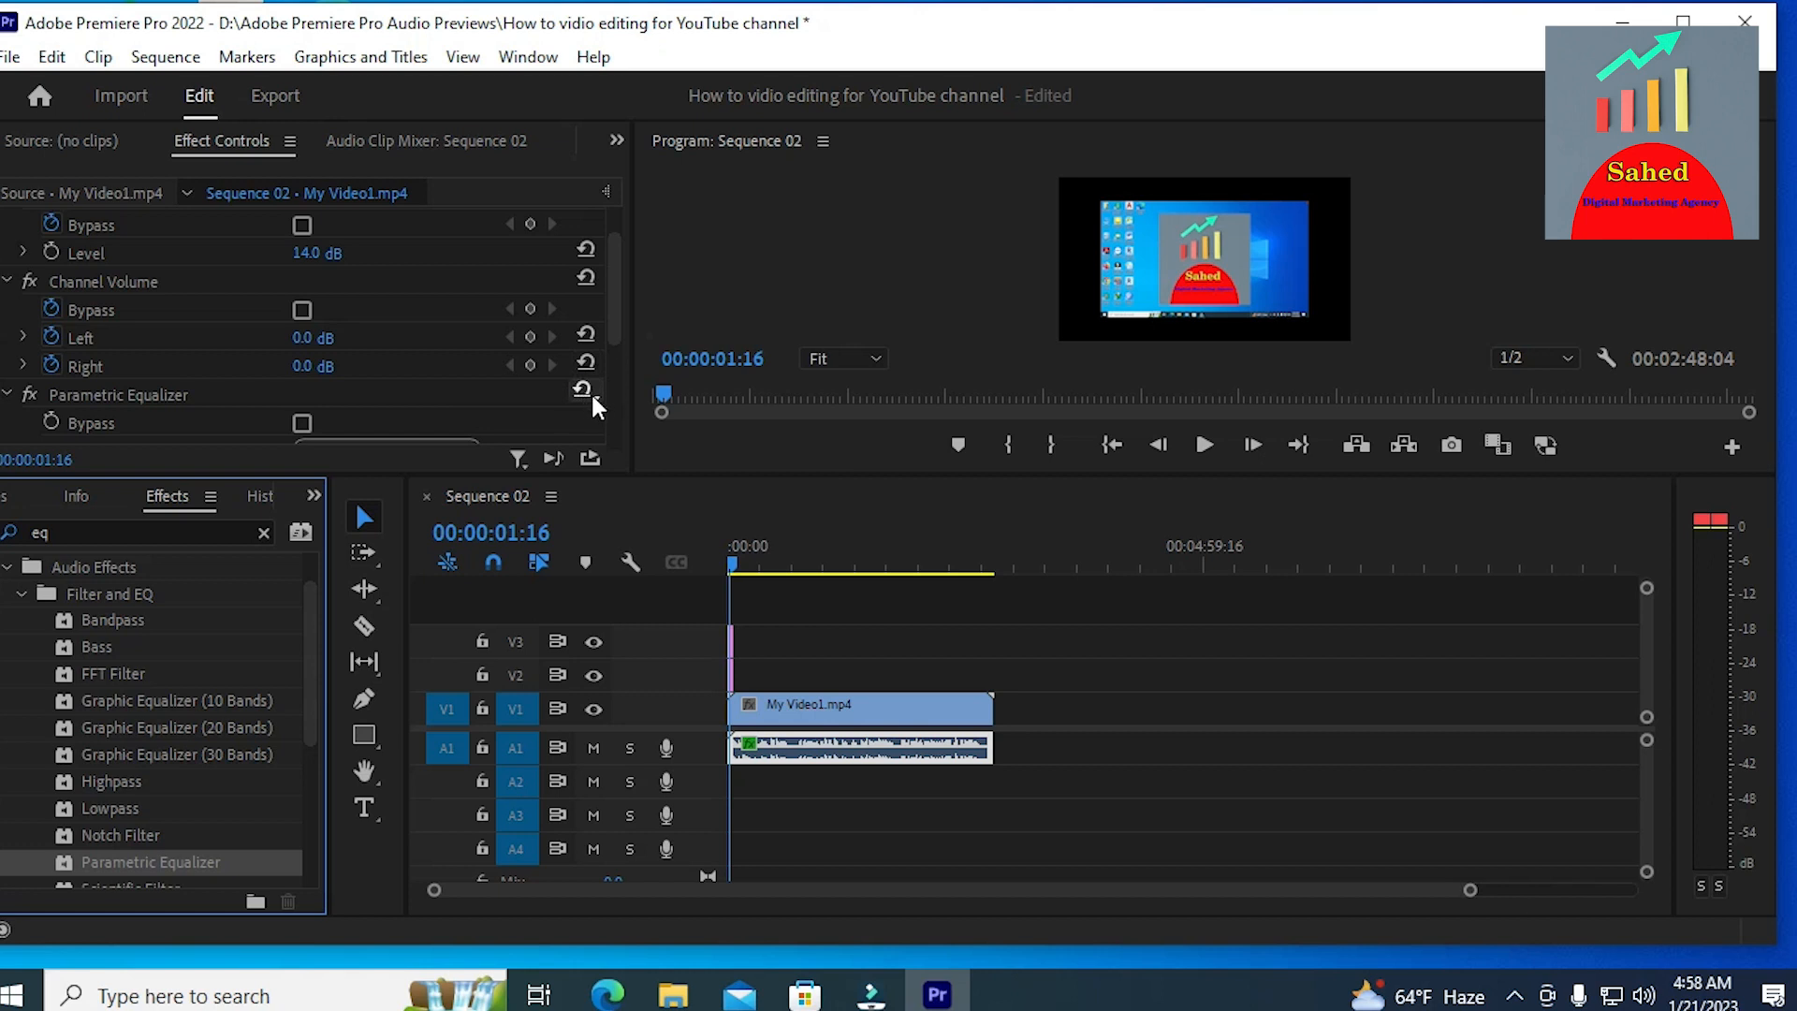
pyautogui.click(591, 391)
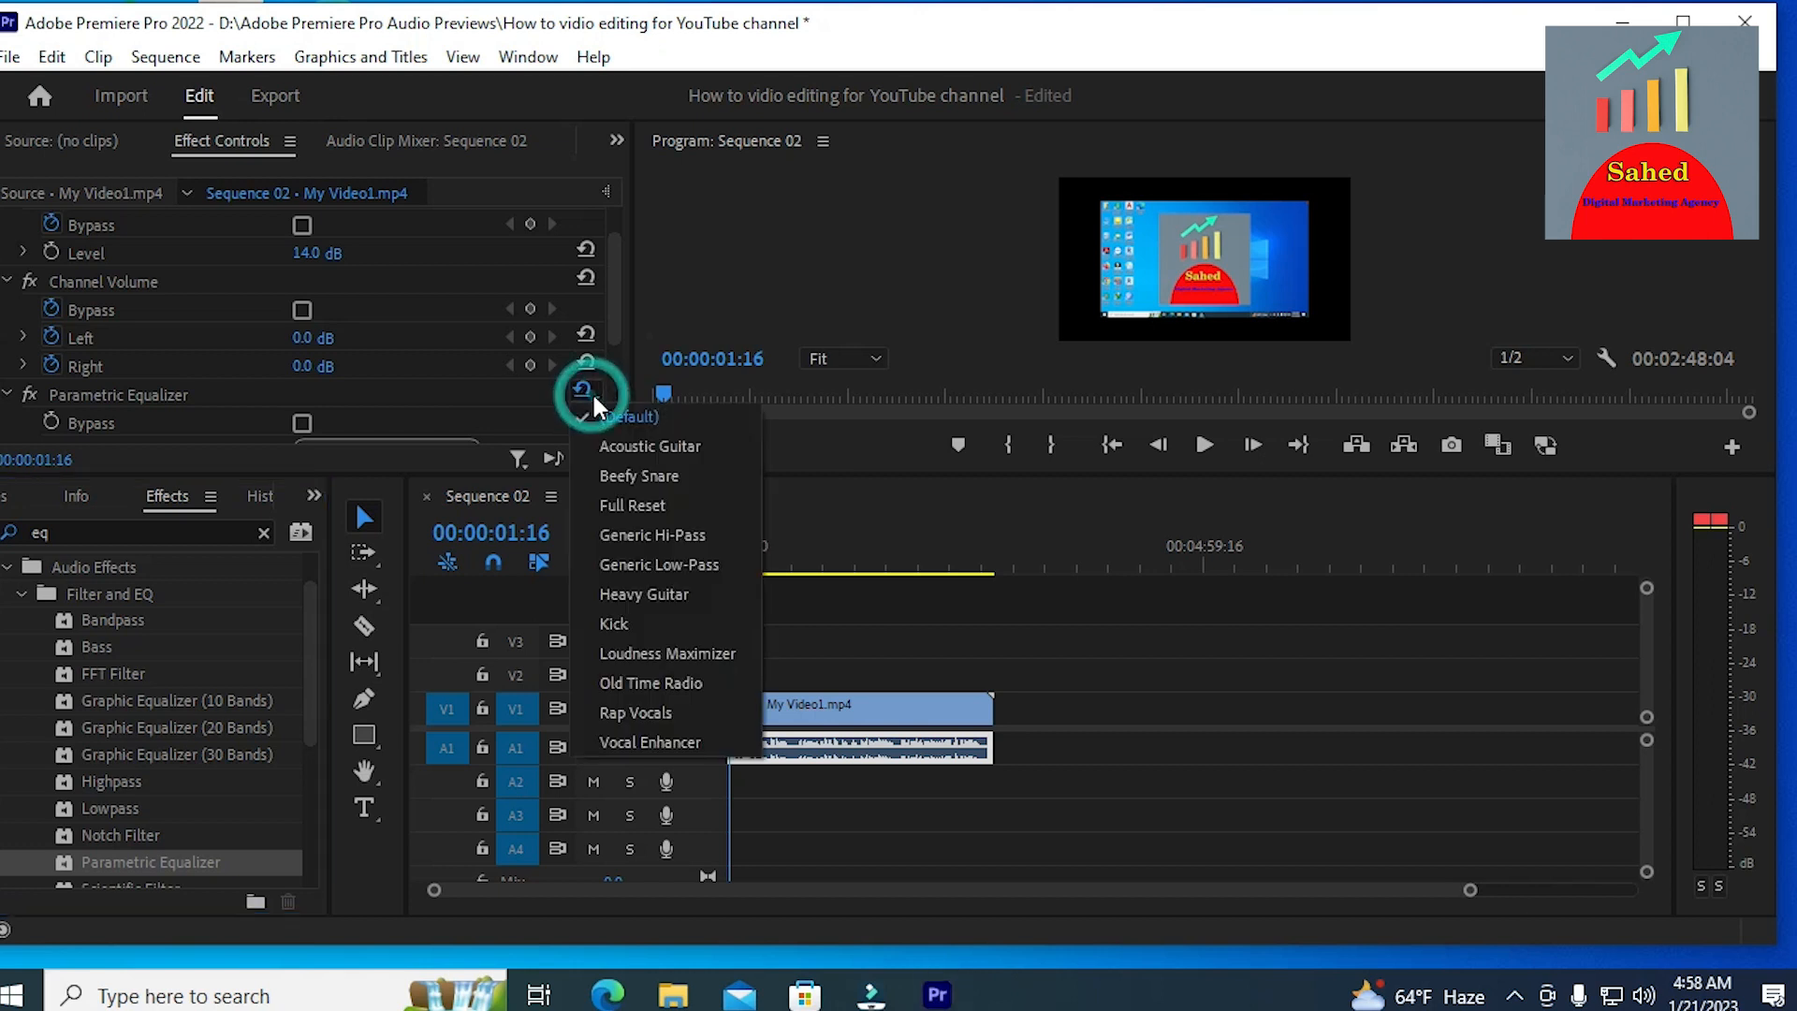
pyautogui.click(664, 744)
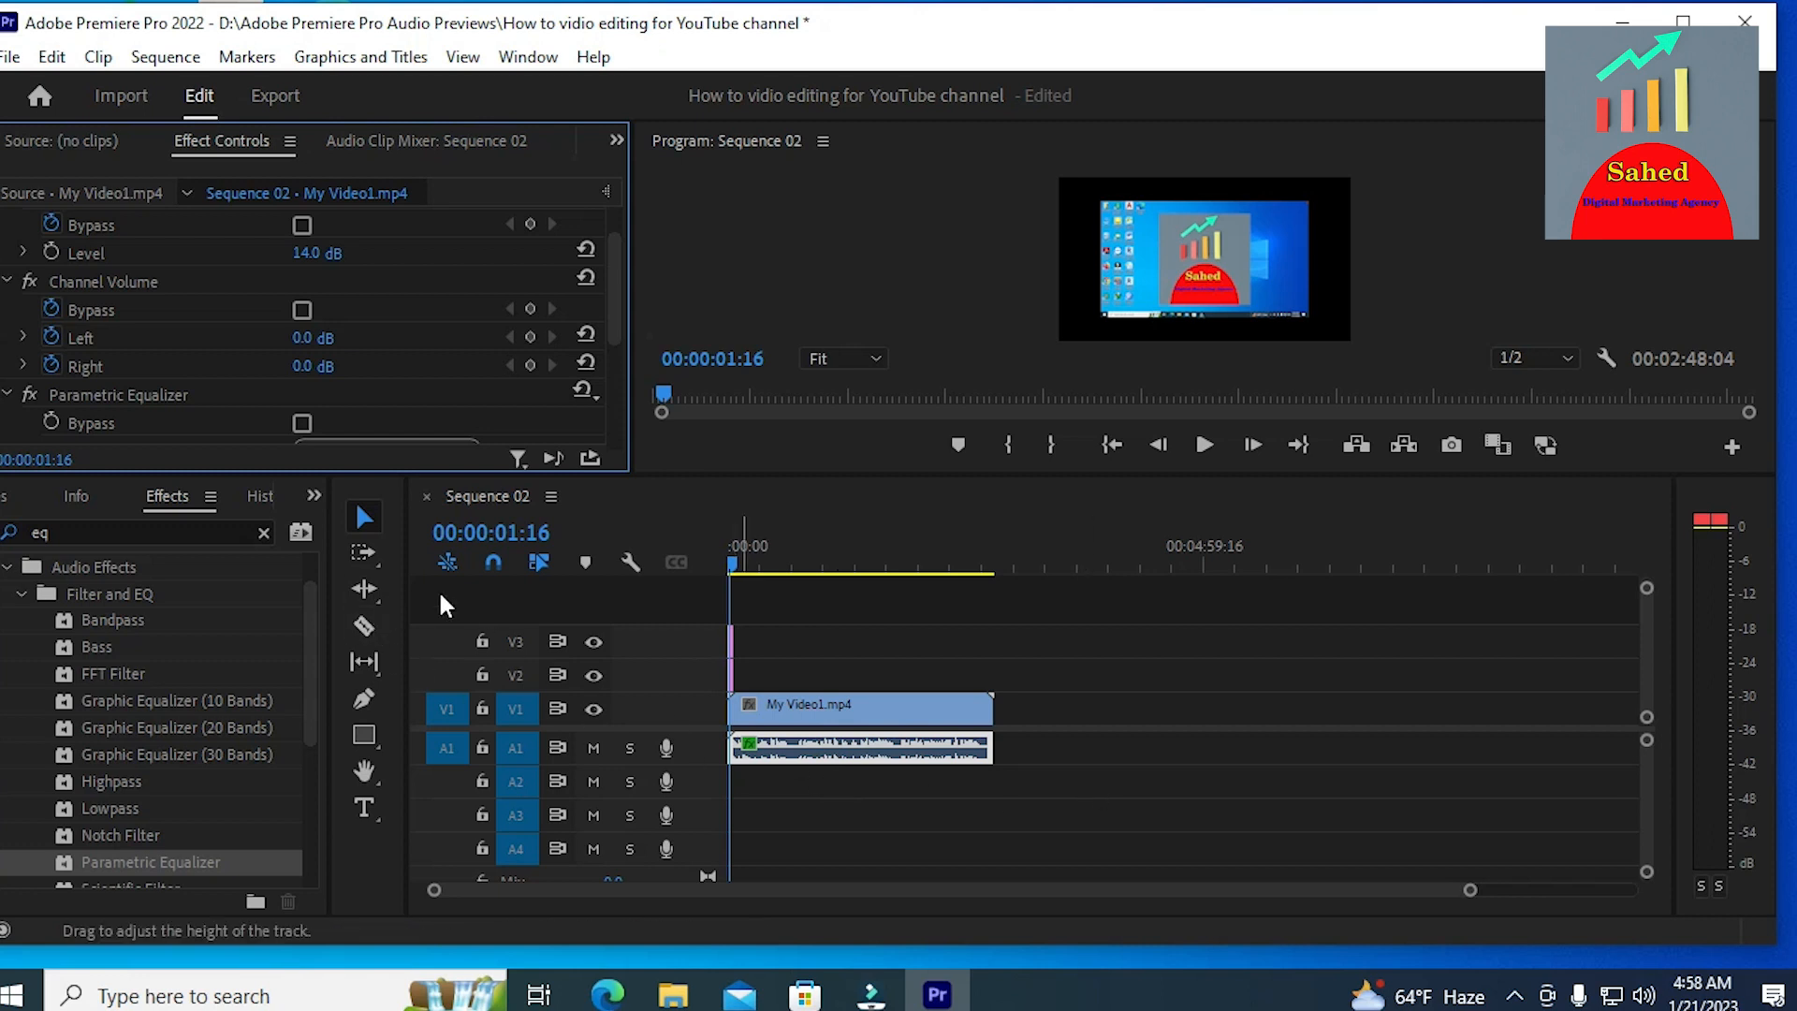
# Step: Replace the effects search with "den" and apply the DeNoise effect to the My Video1 audio on A1
pyautogui.click(263, 532)
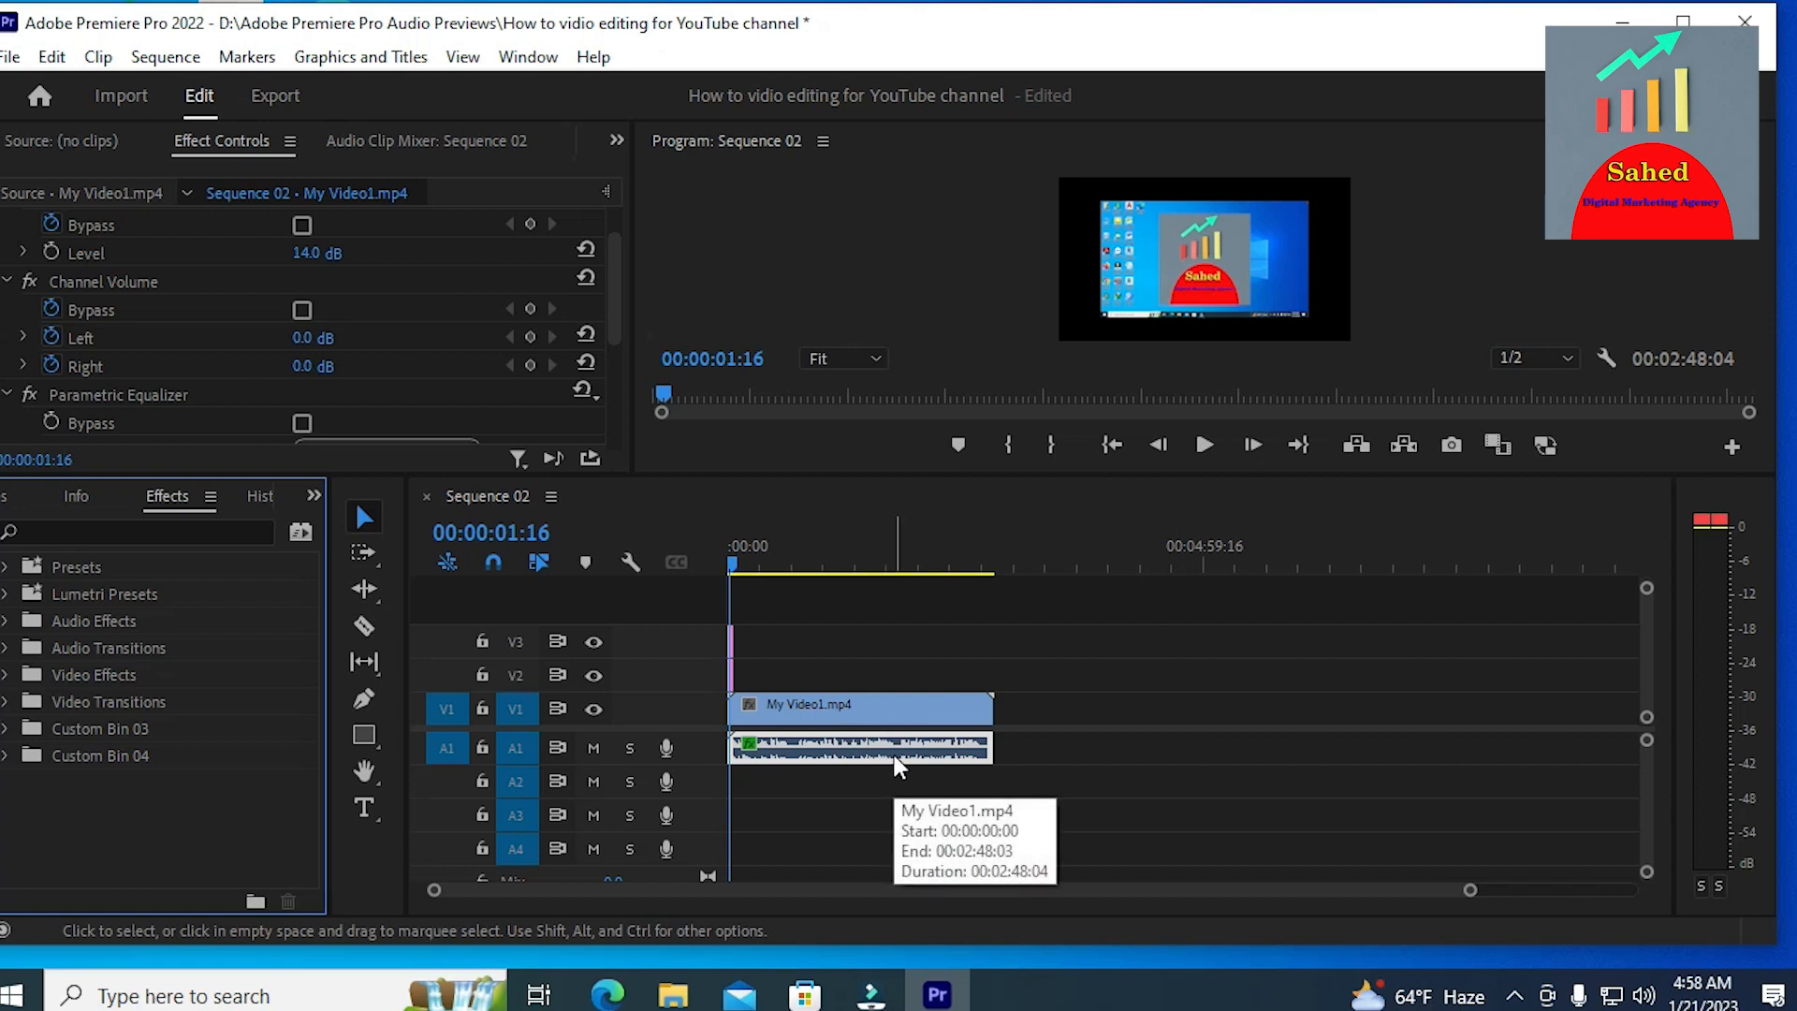
pyautogui.click(176, 529)
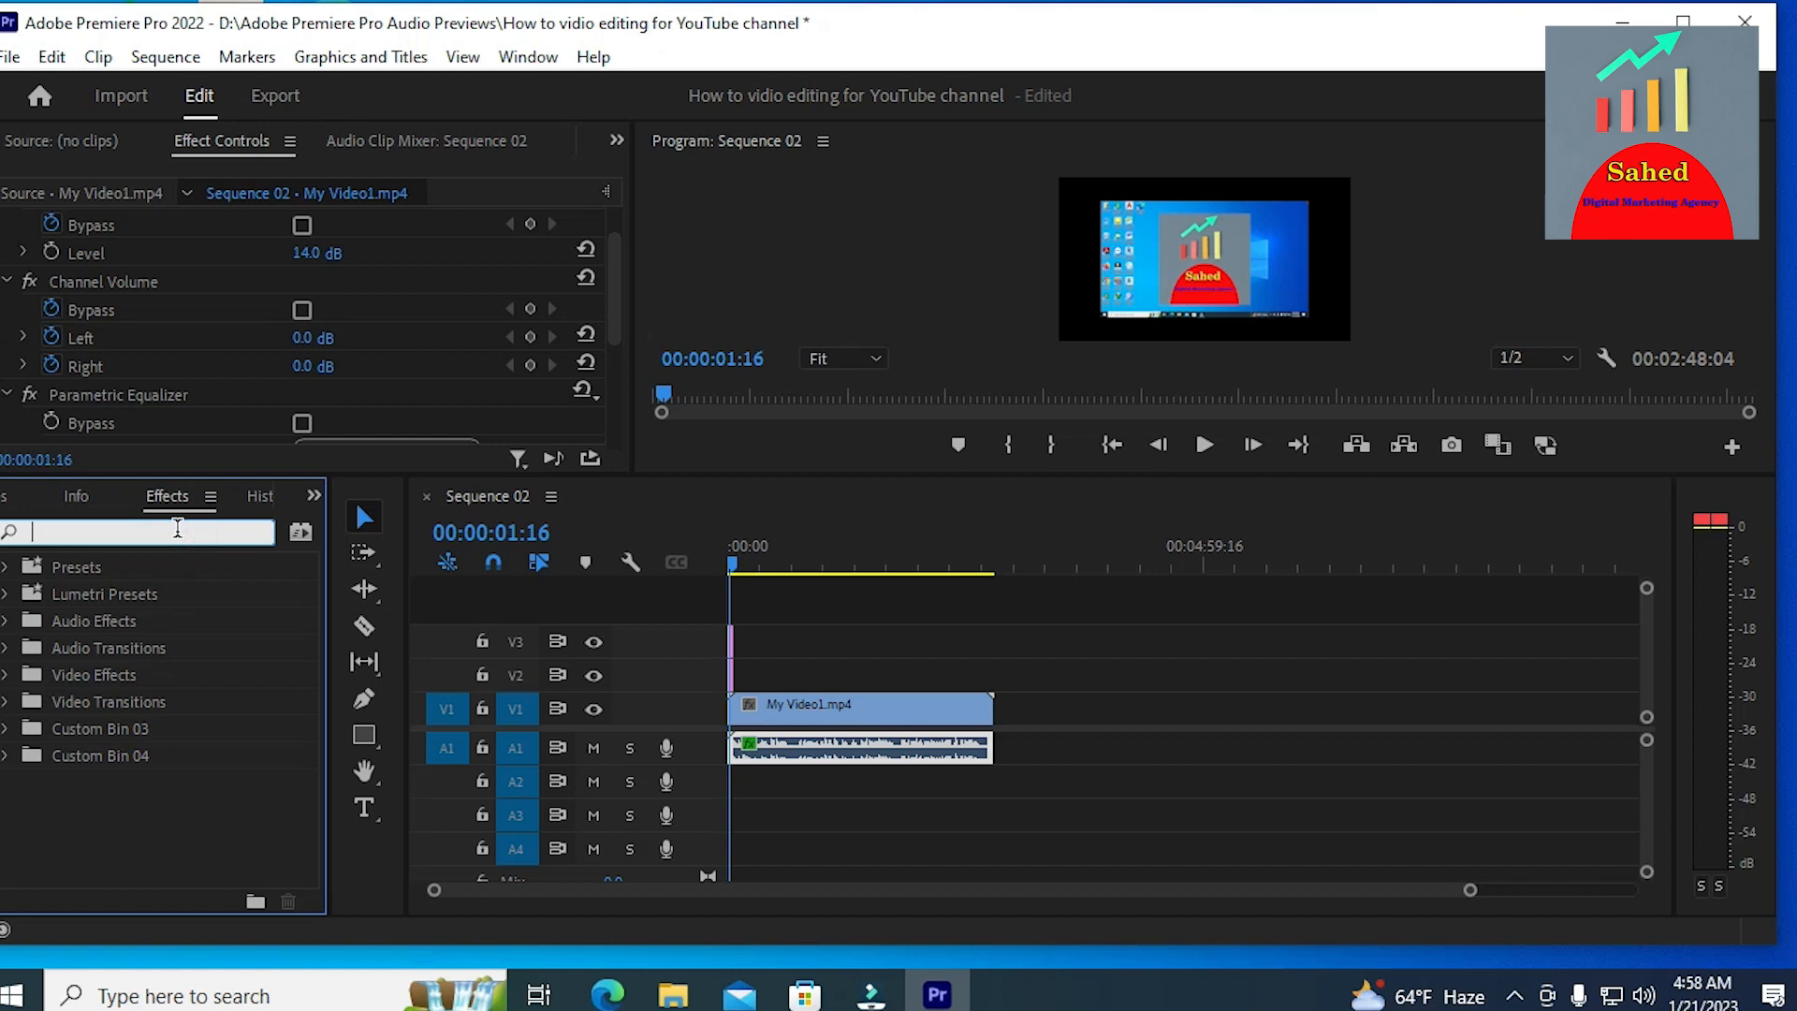
pyautogui.write('den')
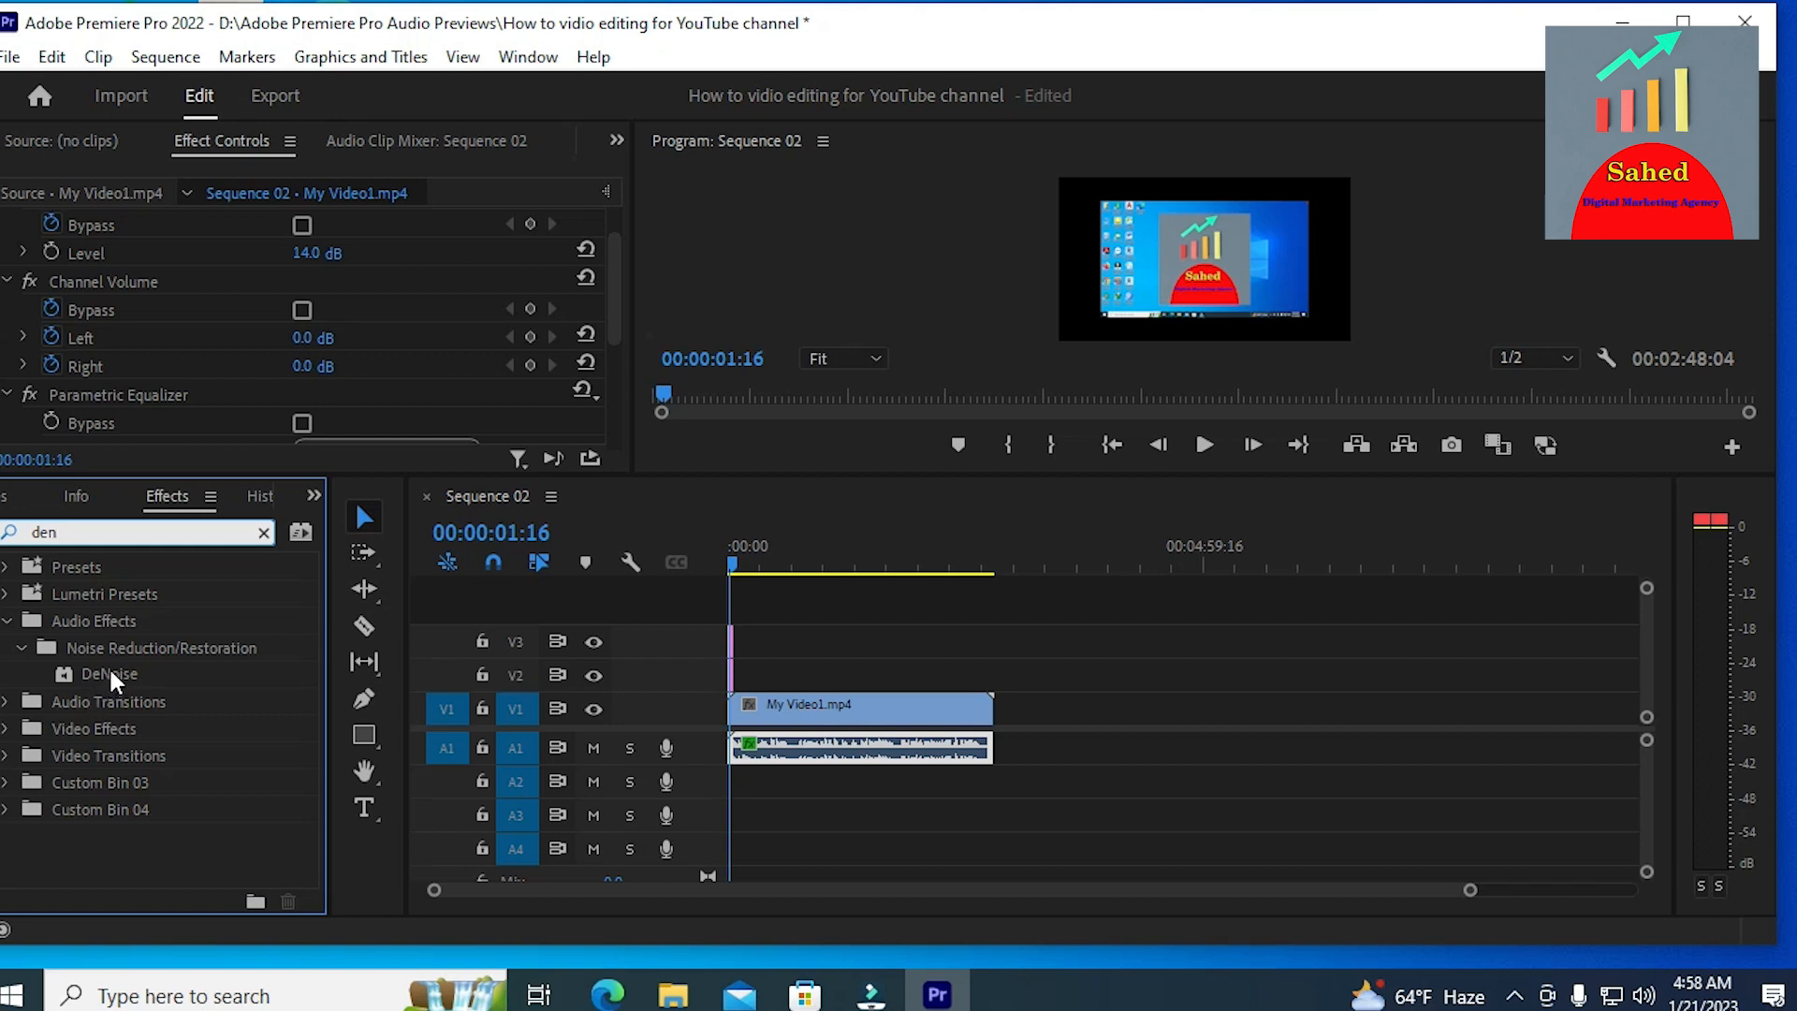
pyautogui.moveTo(108, 666); pyautogui.dragTo(783, 756)
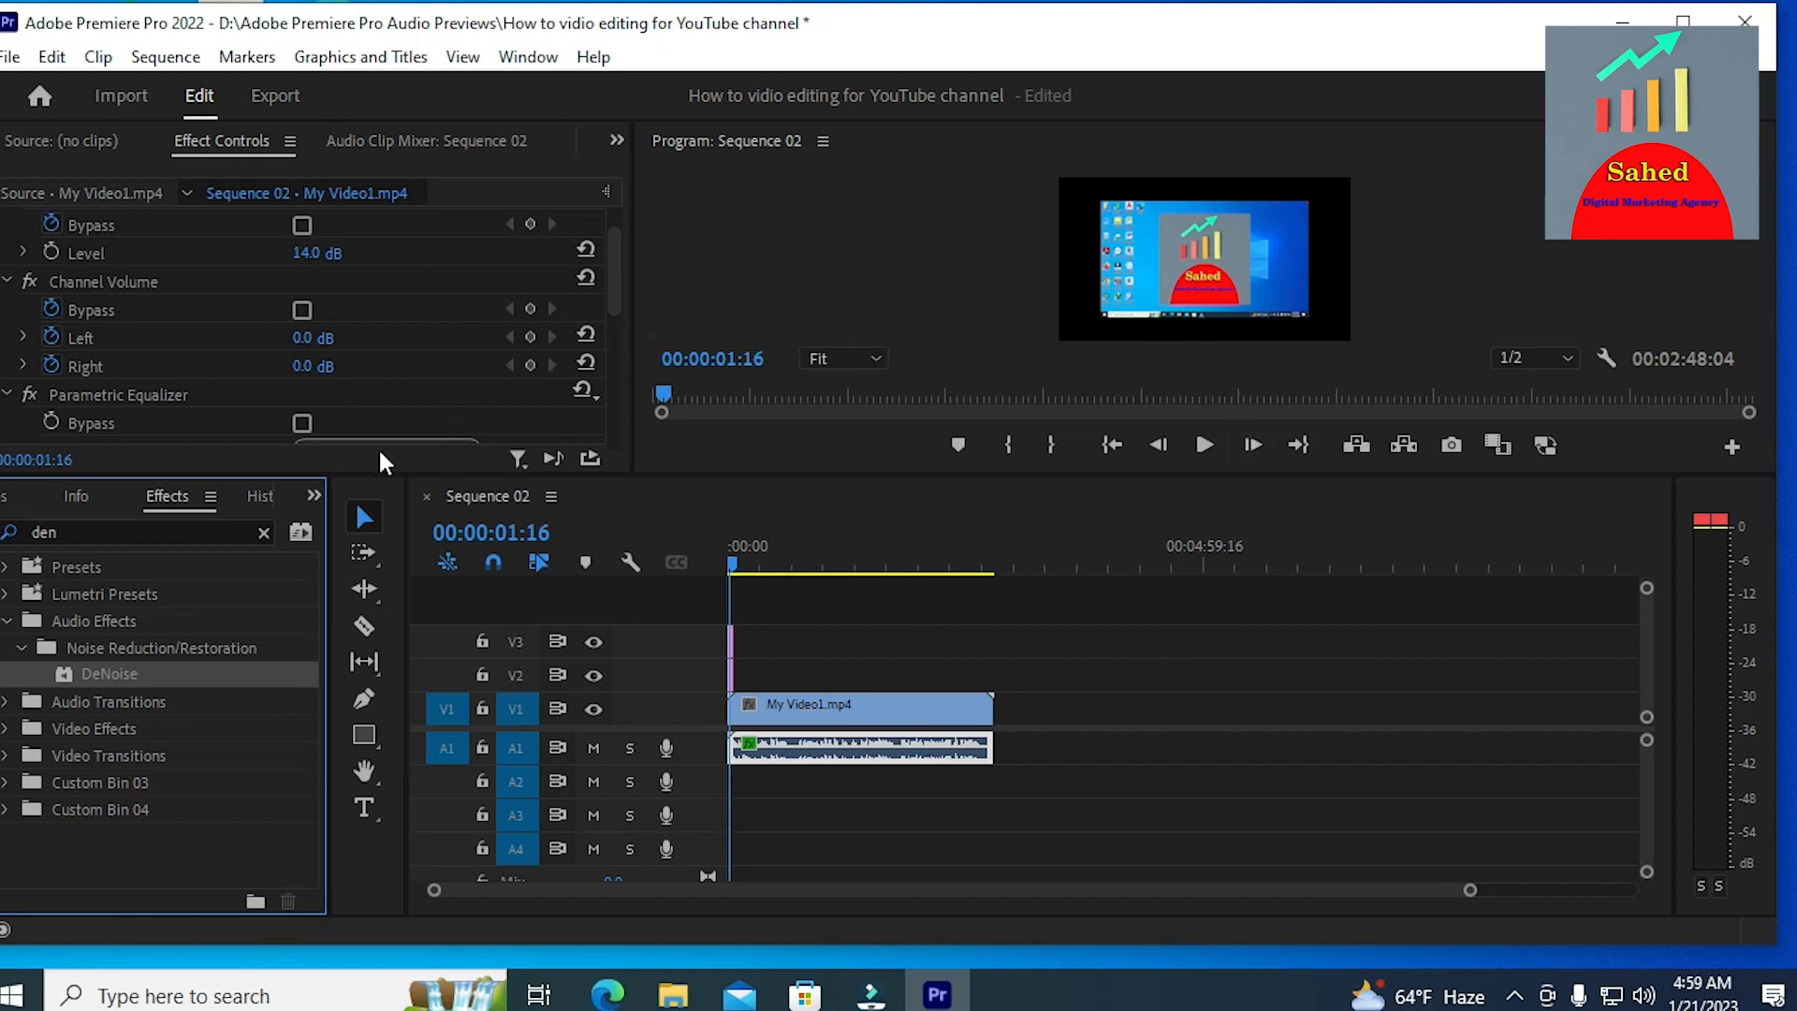
# Step: Choose the Heavy Noise Reduction preset for the DeNoise effect on the audio clip
pyautogui.scroll(-2, 382, 314)
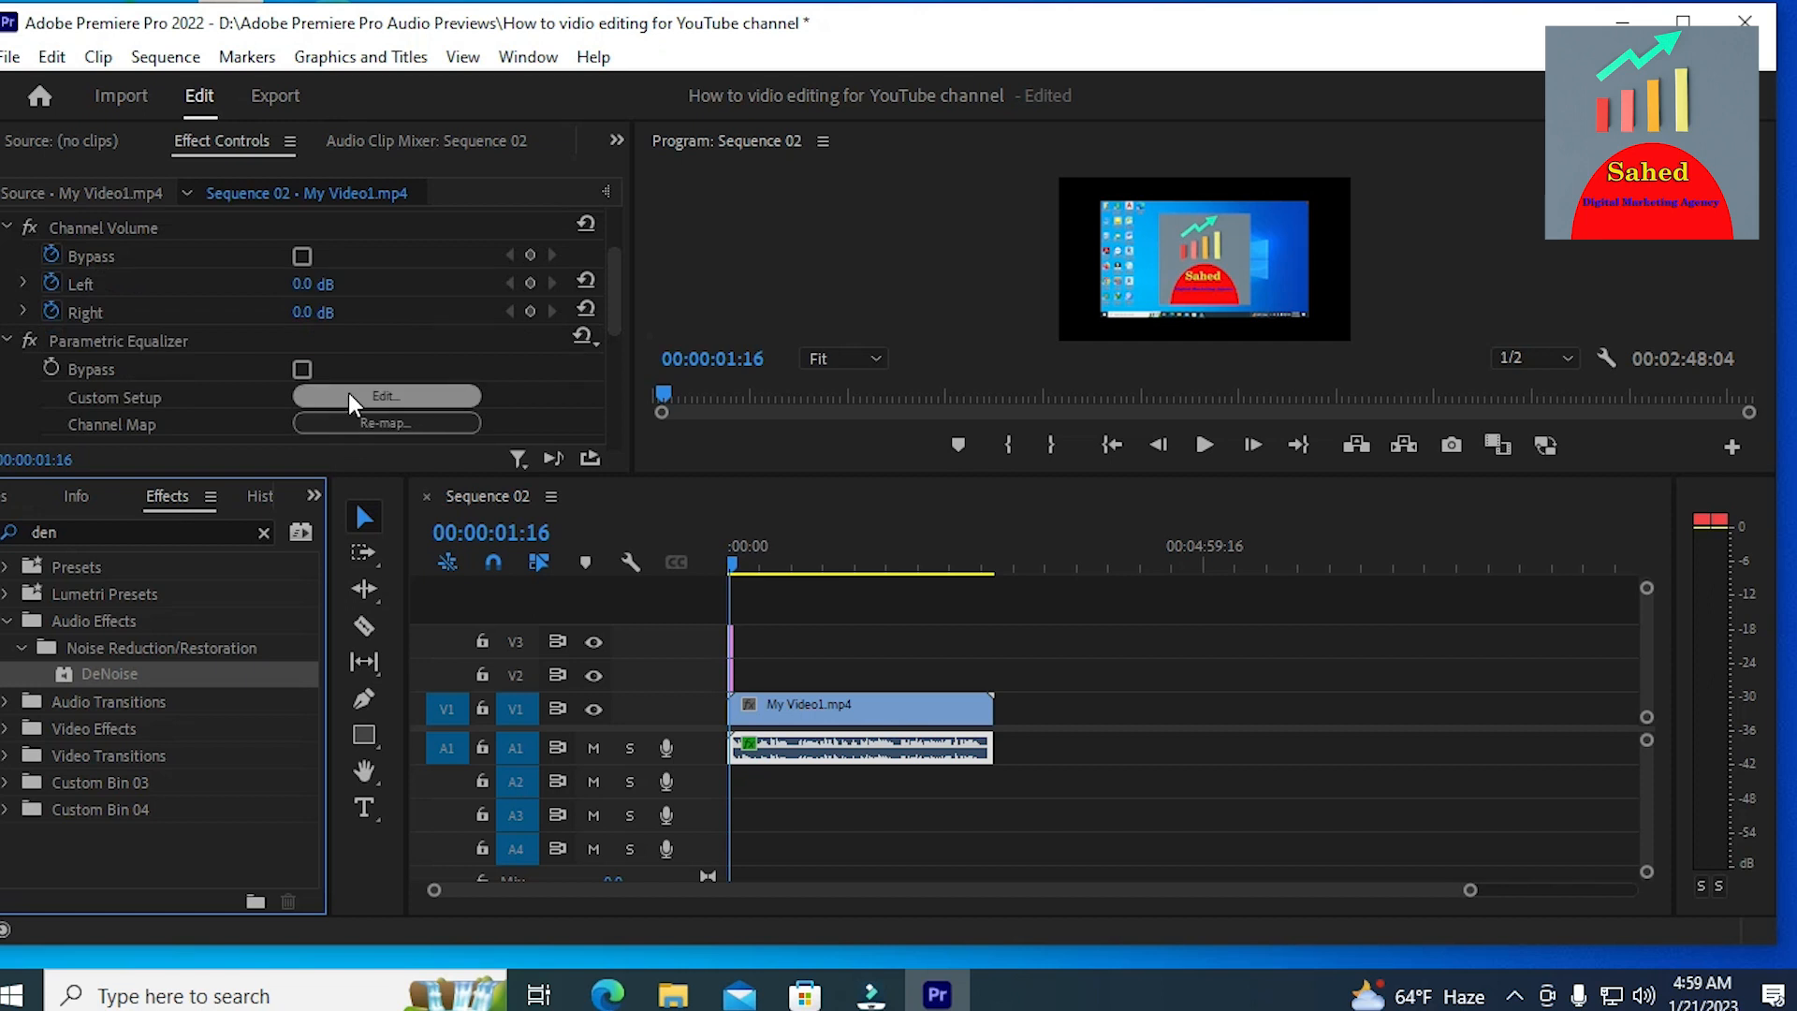
pyautogui.scroll(-2, 393, 365)
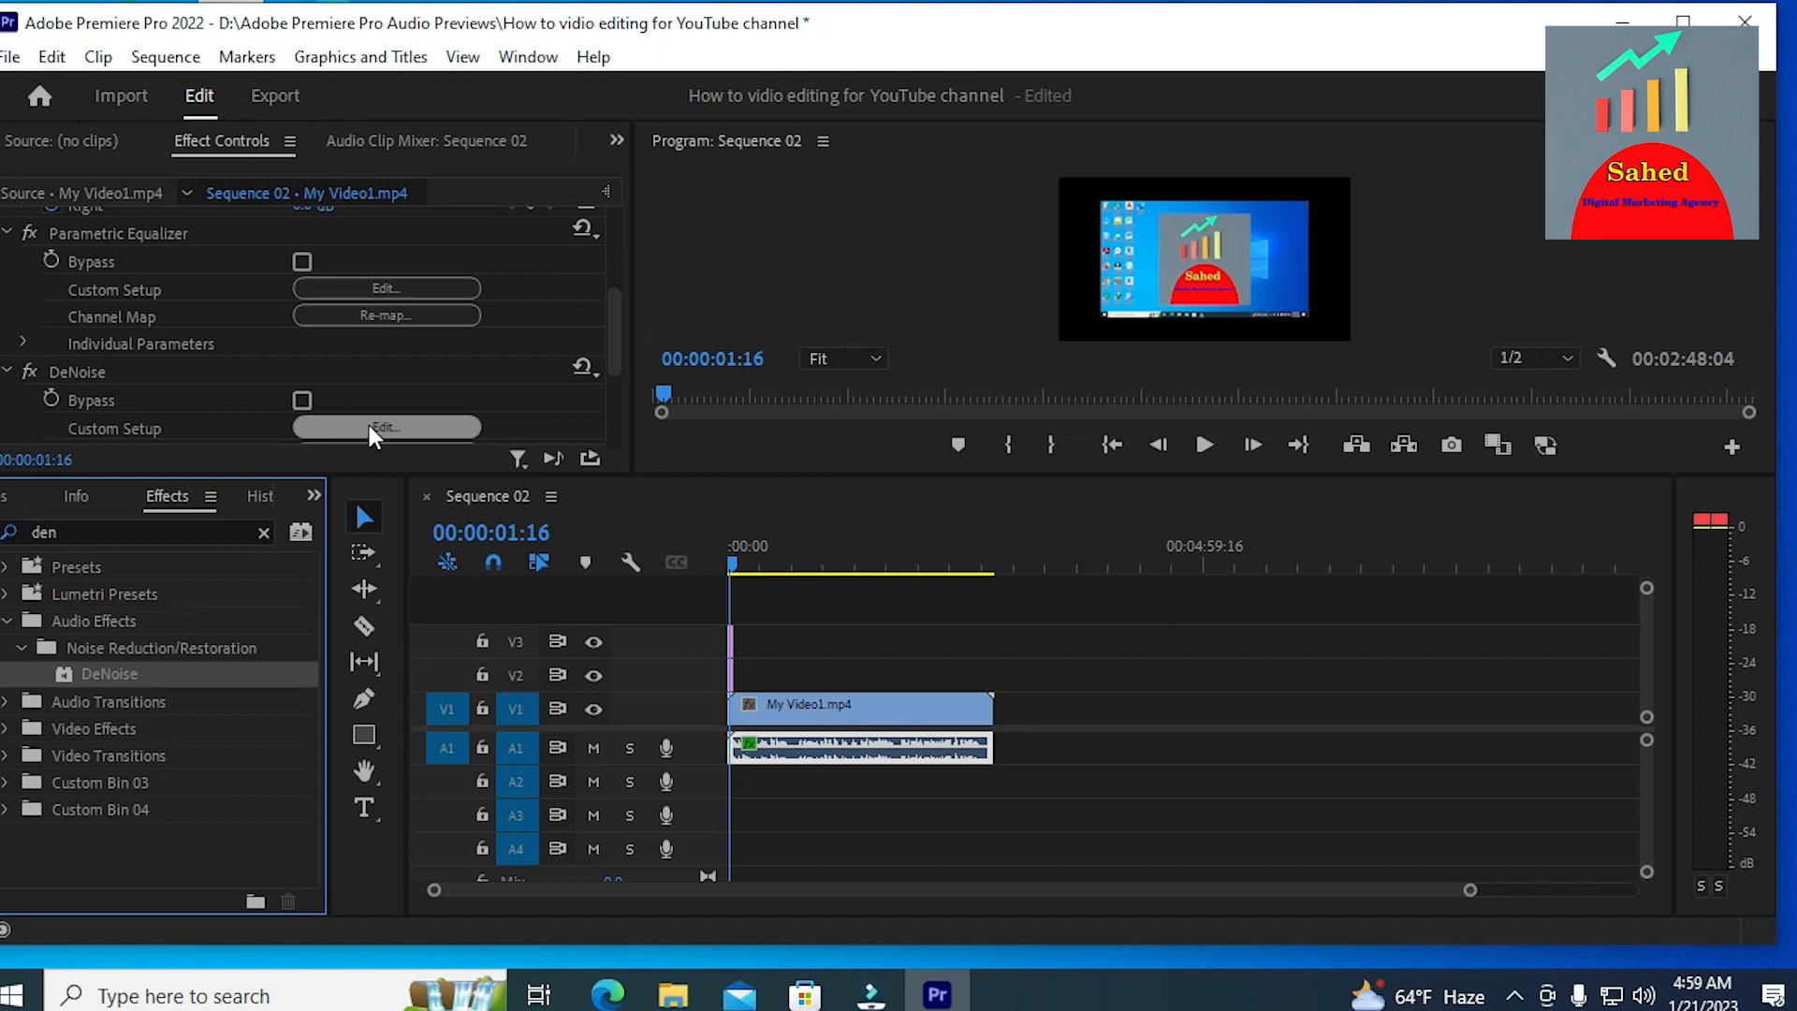
pyautogui.click(584, 367)
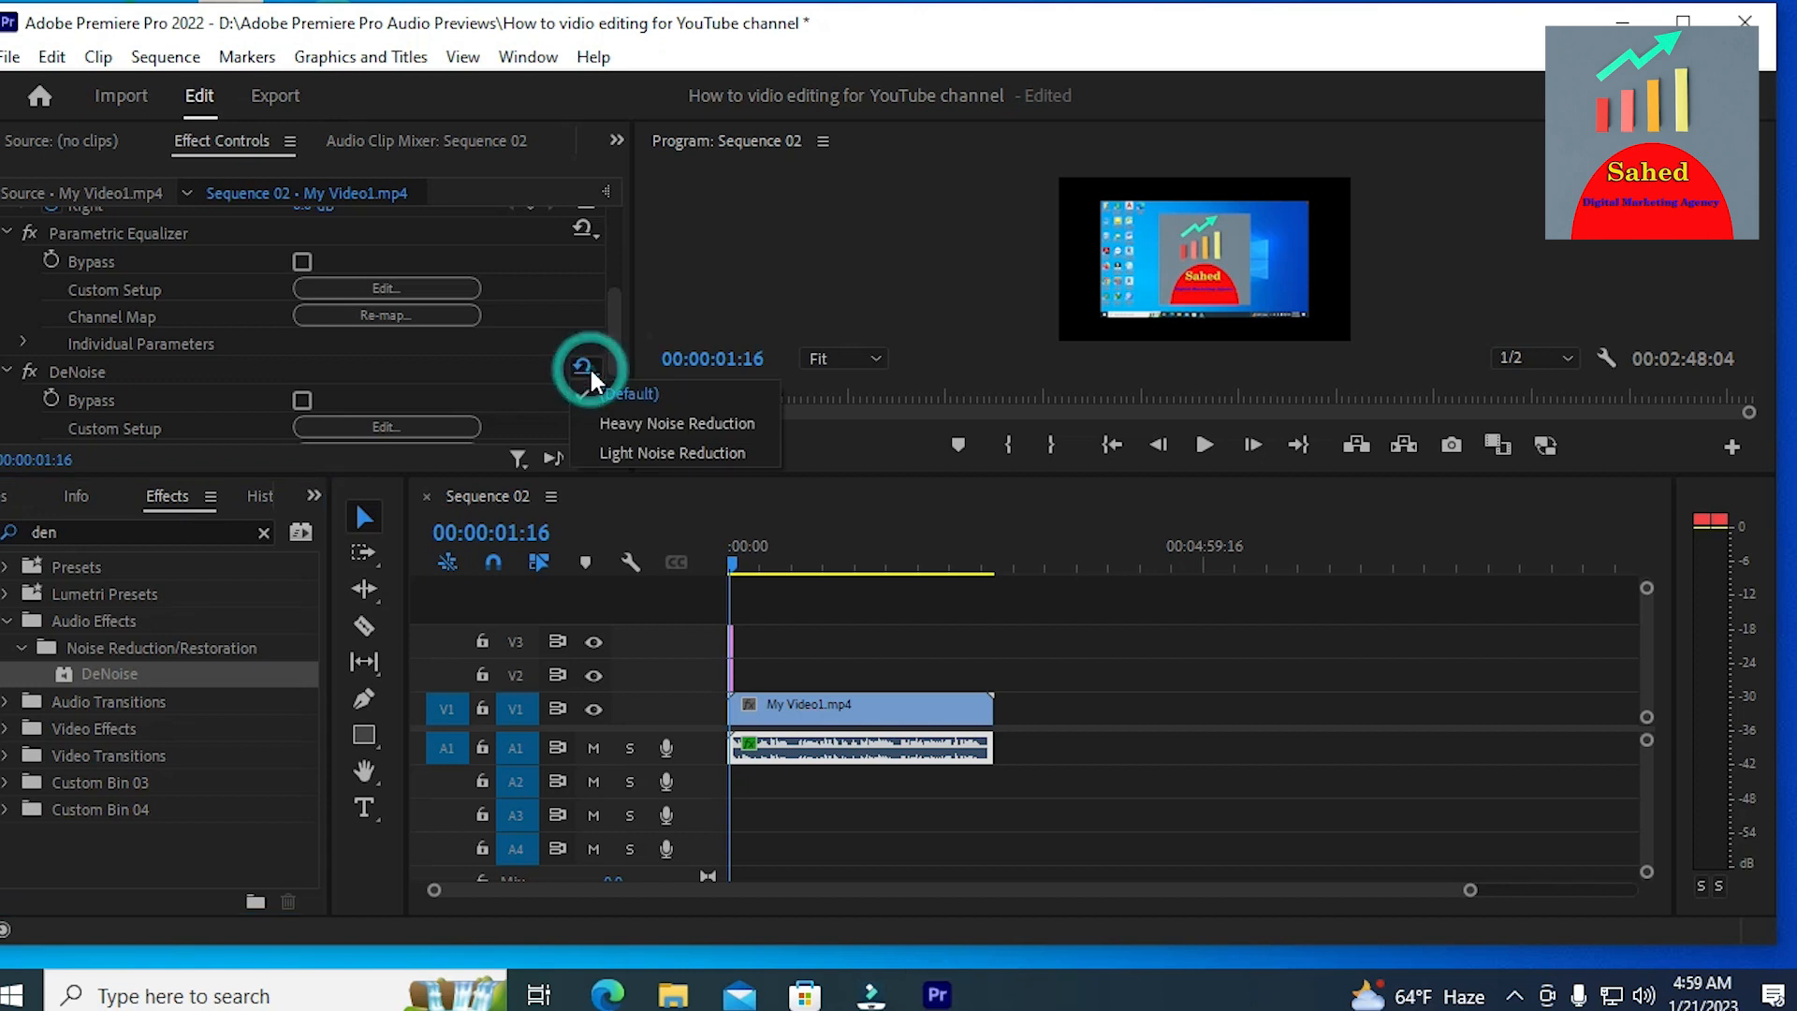
pyautogui.click(640, 427)
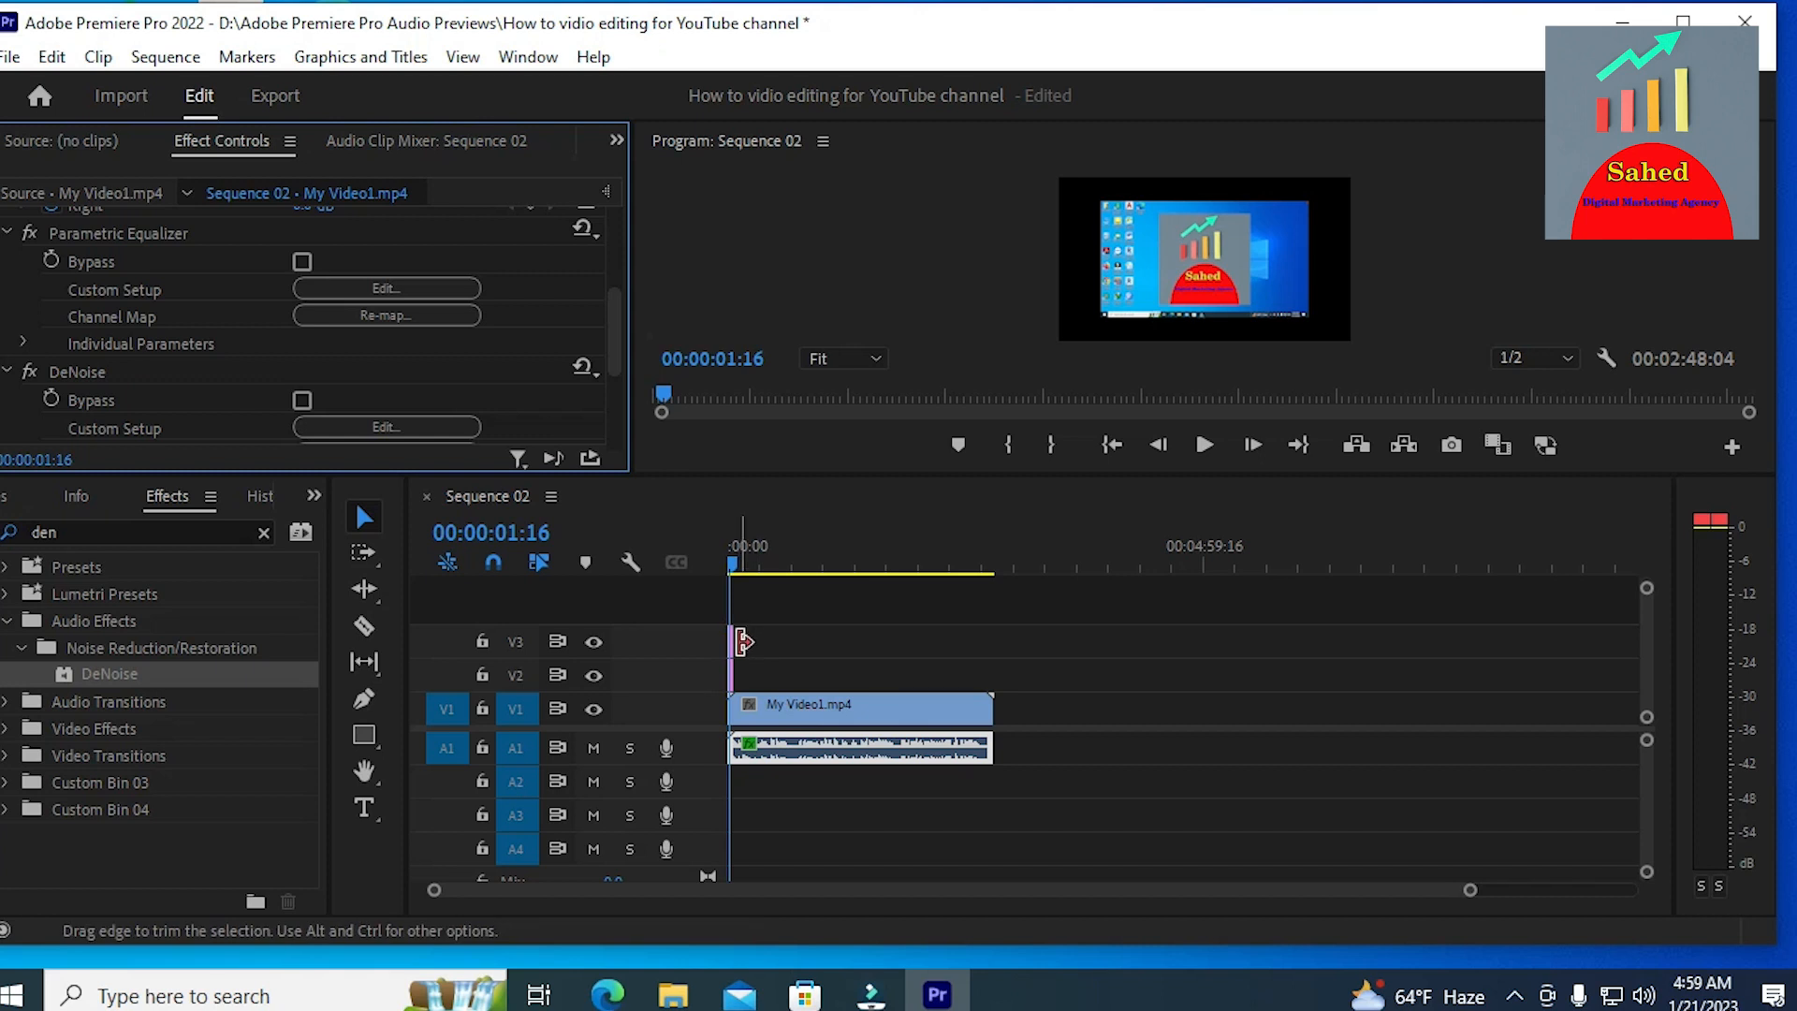
# Step: Extend the adjustment layer and the logo image to the end of the My Video1 clip, and lock track V3
pyautogui.moveTo(739, 641); pyautogui.dragTo(993, 641)
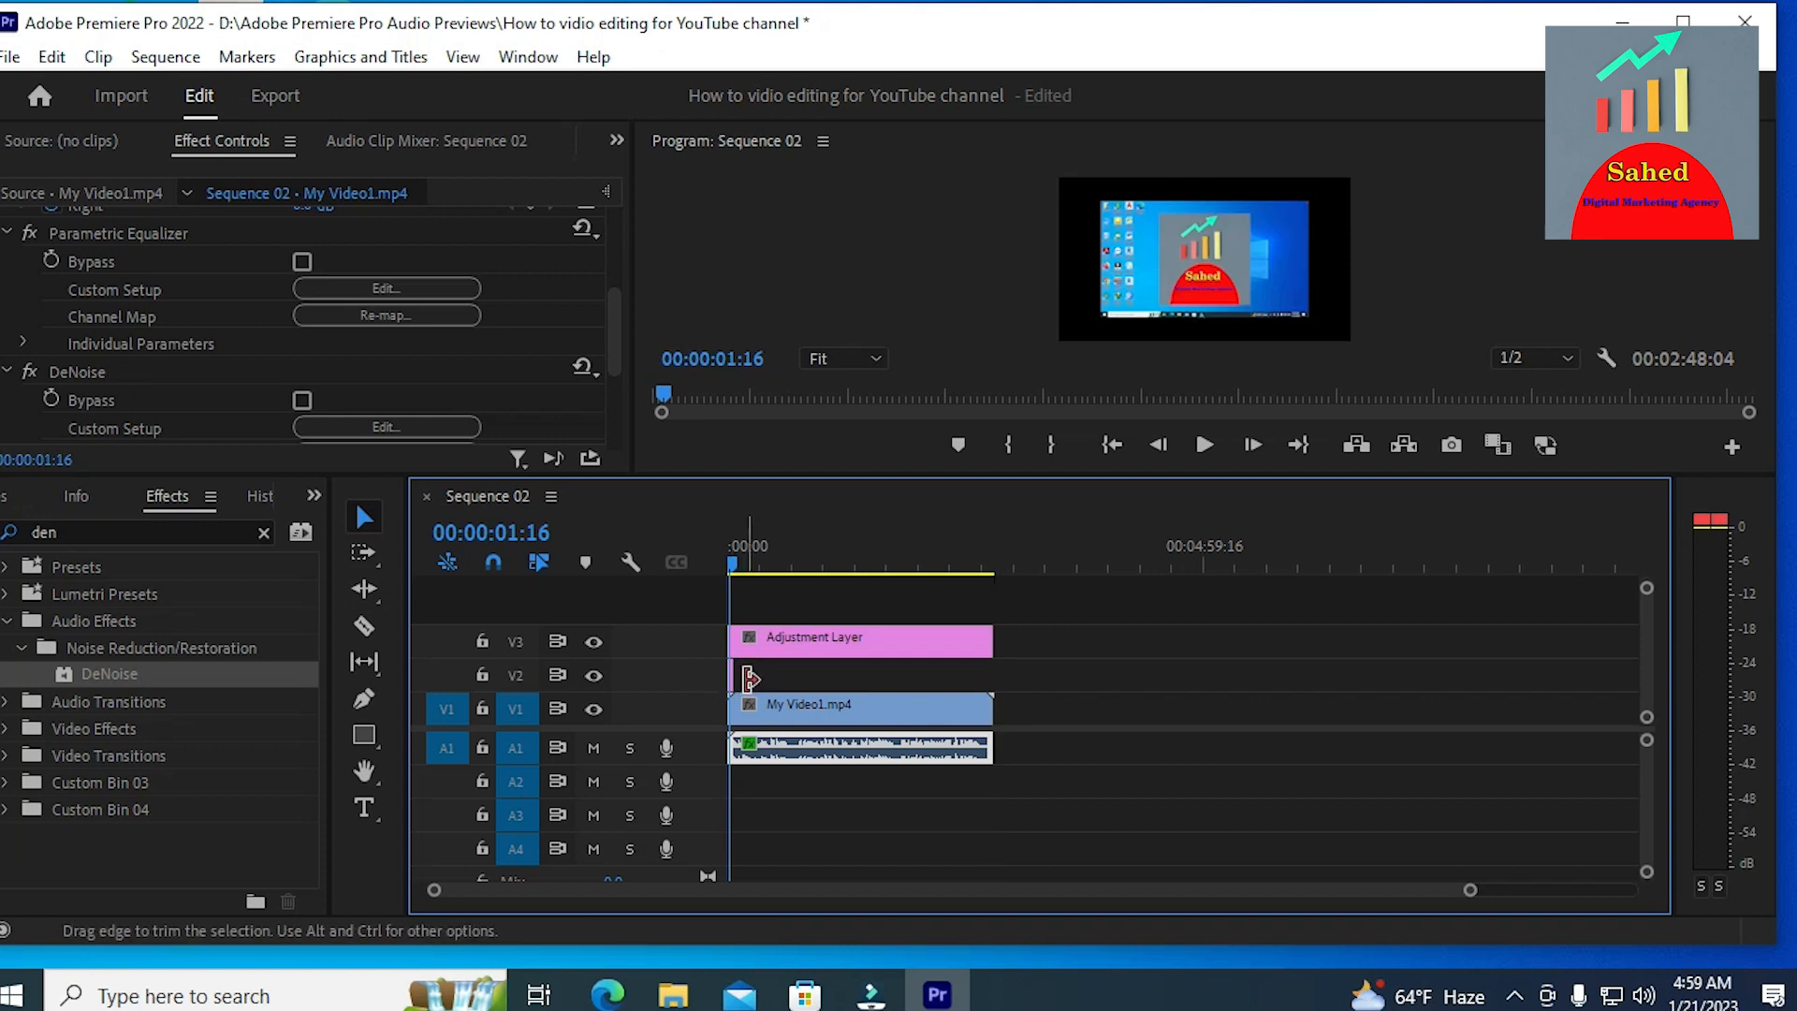
pyautogui.moveTo(747, 672); pyautogui.dragTo(1004, 694)
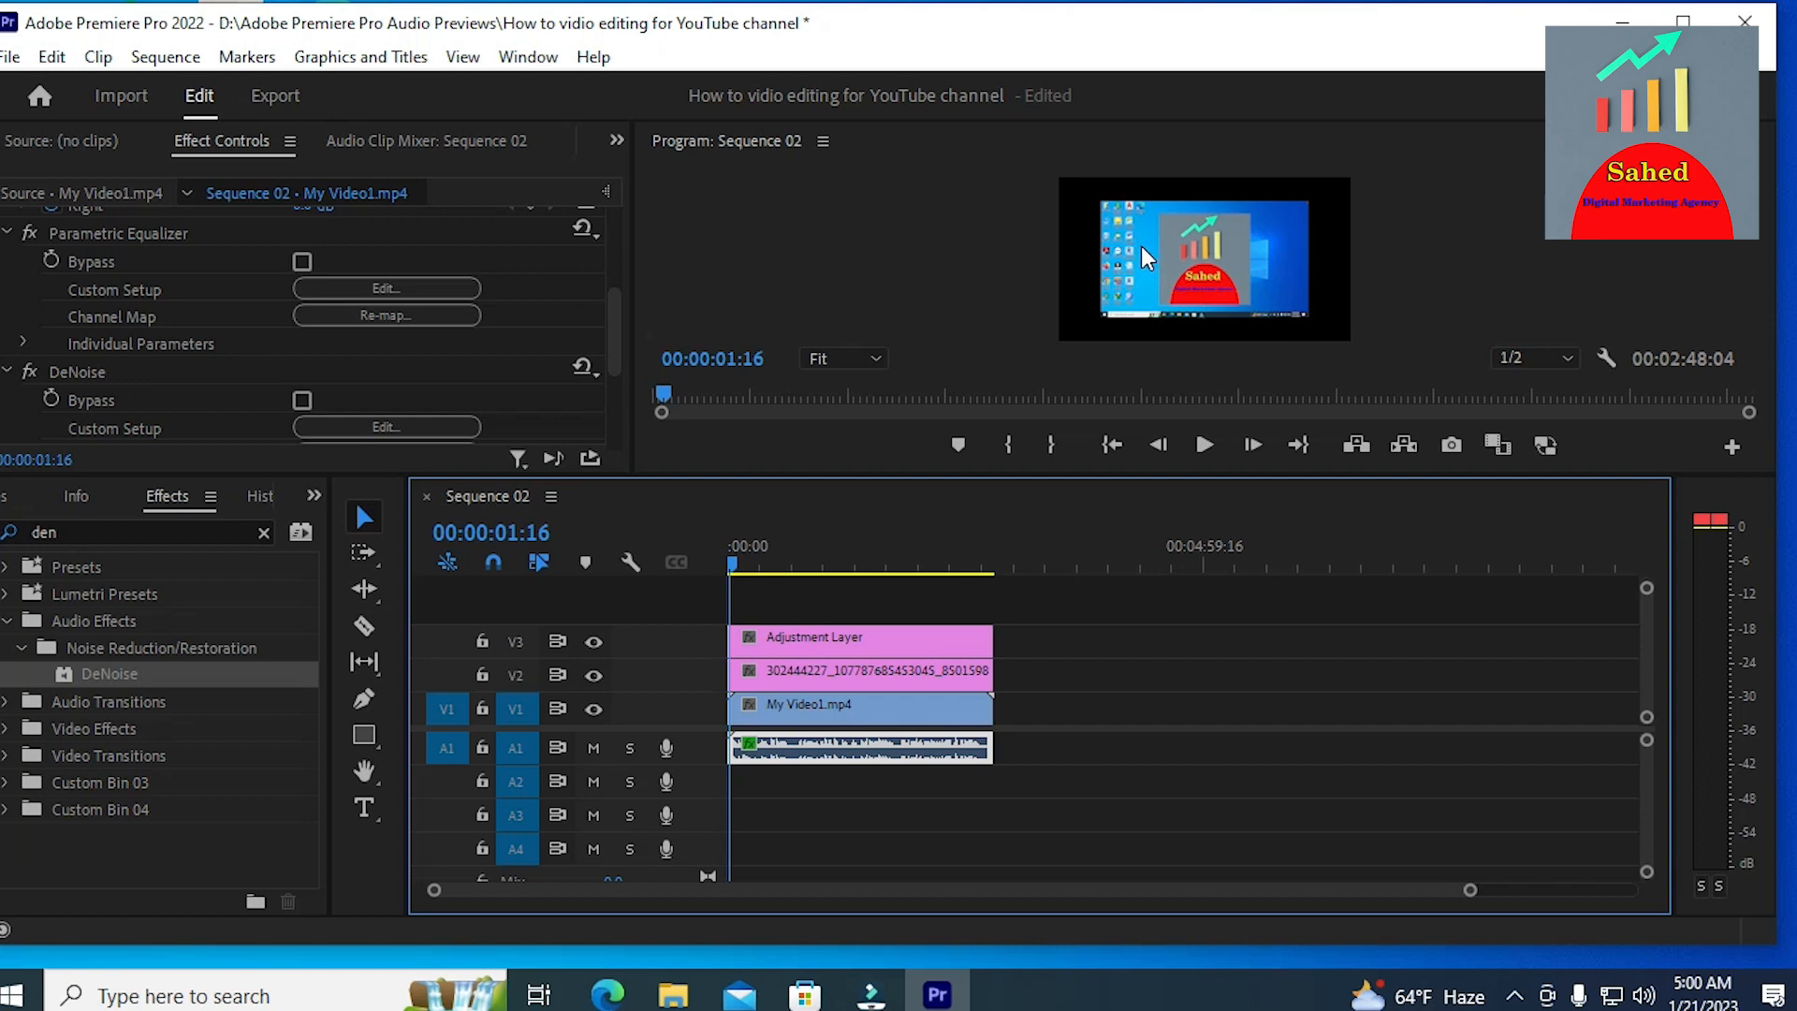
pyautogui.click(481, 641)
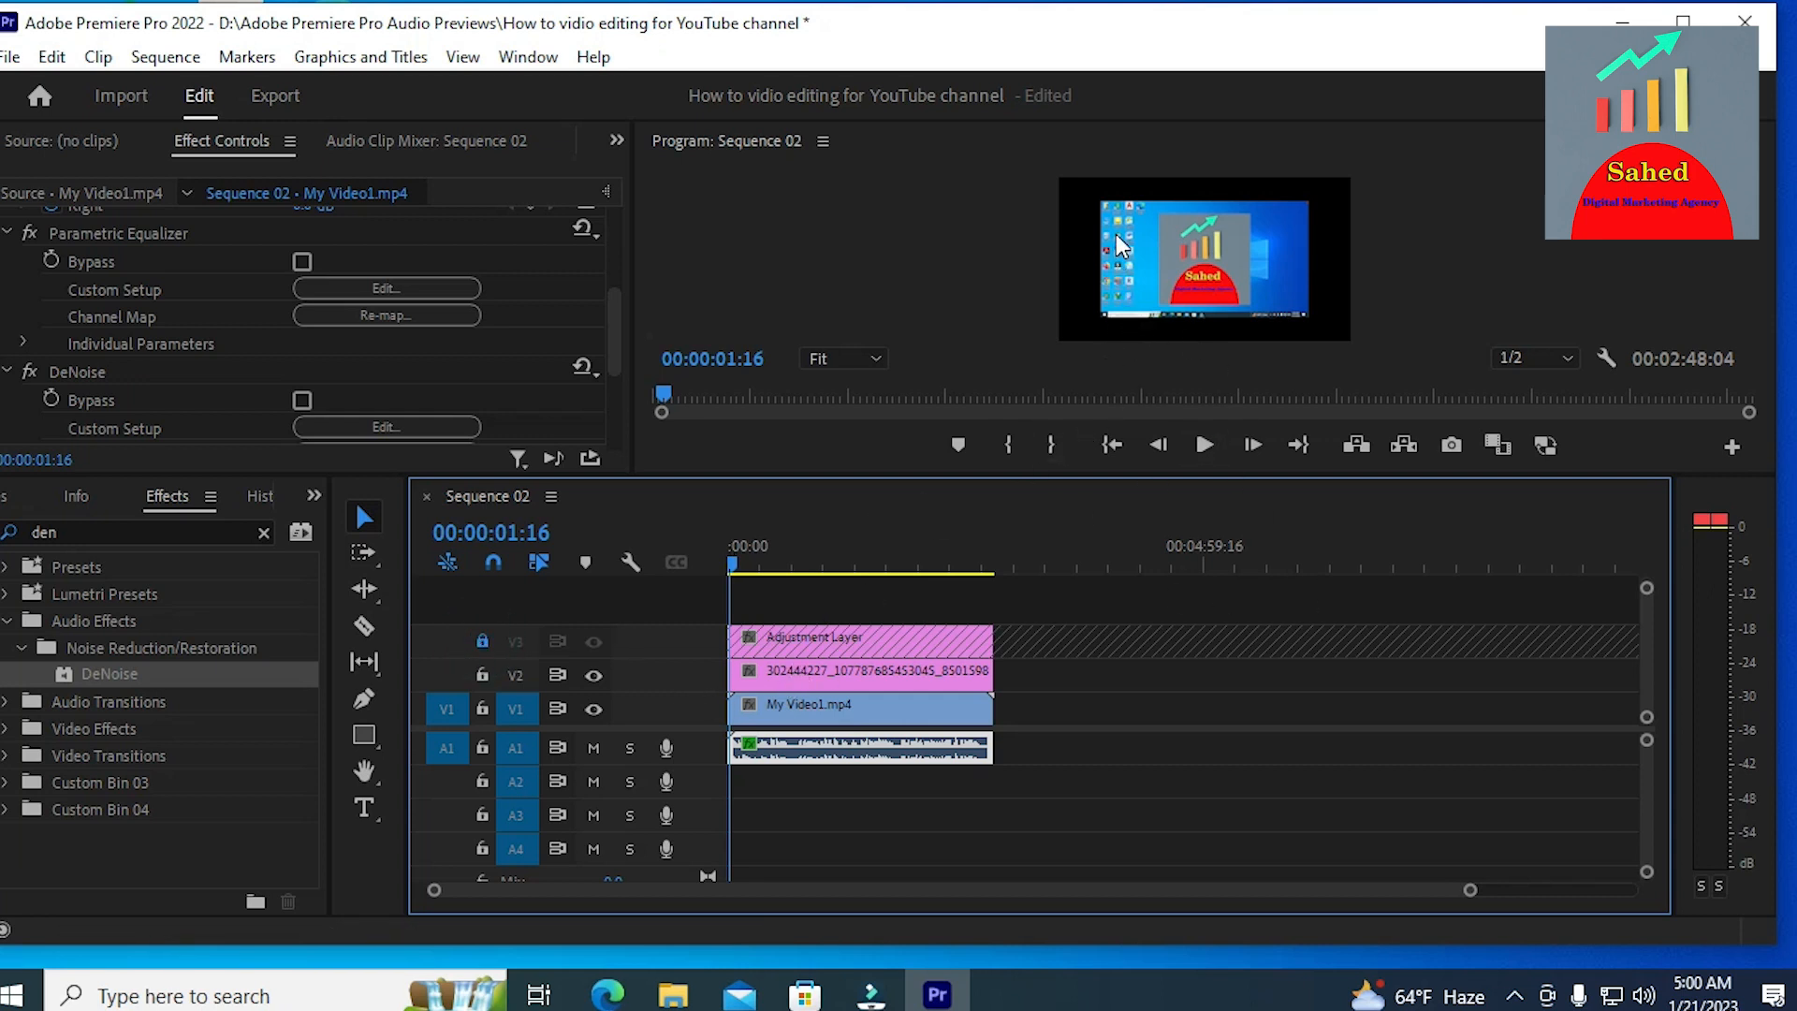
# Step: Scale the My Video1 clip on V1 to about 136.9 so its picture fills the whole frame
pyautogui.click(879, 703)
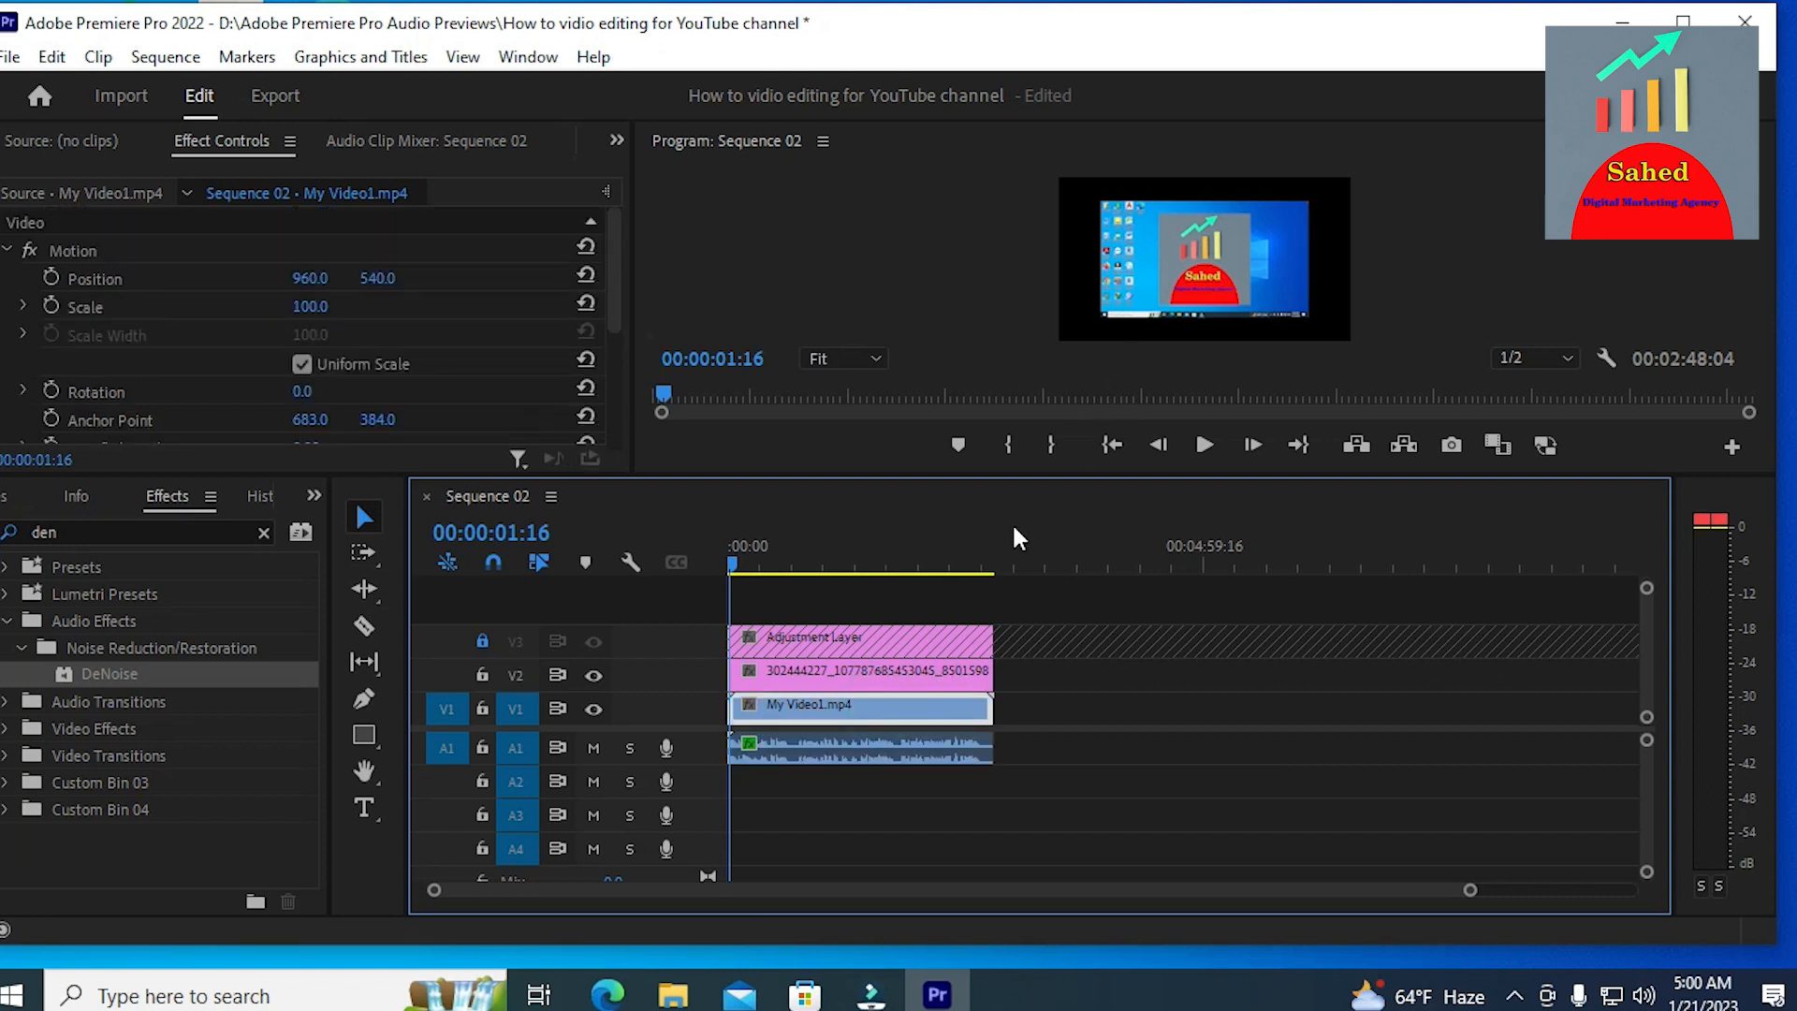
pyautogui.click(1115, 283)
pyautogui.doubleClick(1114, 281)
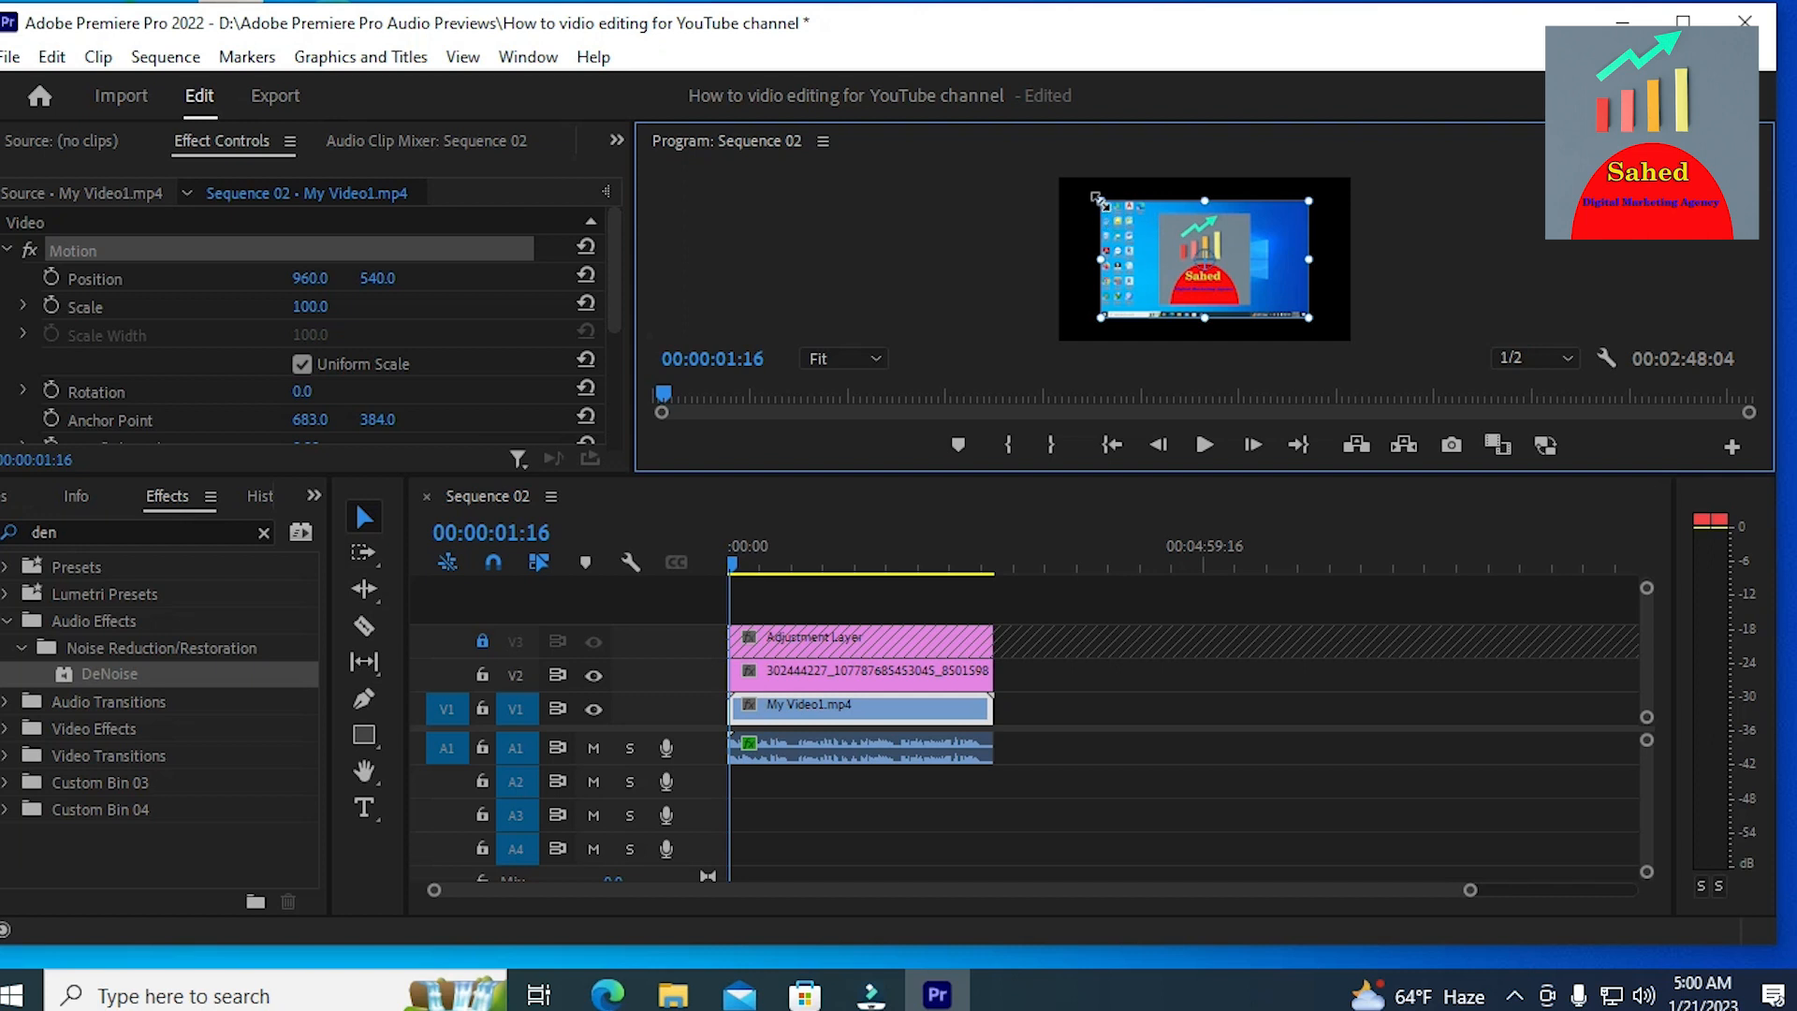
pyautogui.moveTo(1102, 202); pyautogui.dragTo(1061, 179)
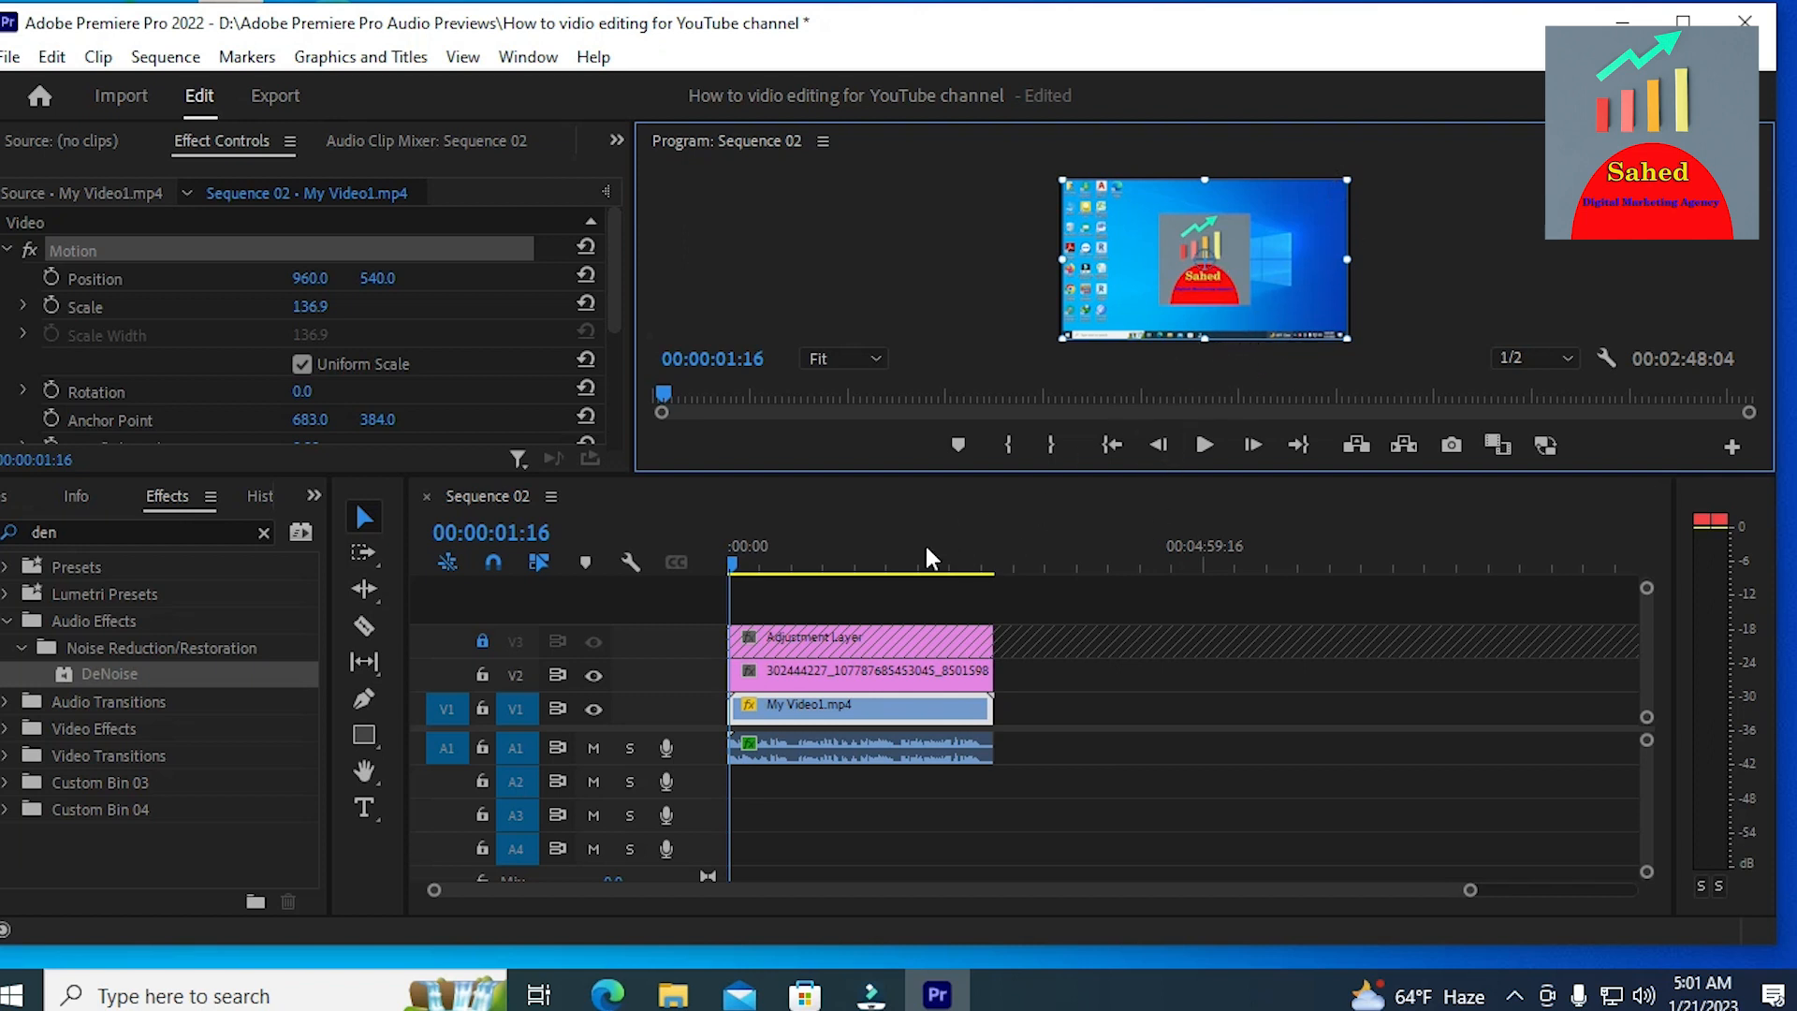
# Step: Shrink the V2 logo to about 29.2 scale in the picture's upper-right corner, at about 1778.4, 141.6, and unlock track V3
pyautogui.click(822, 670)
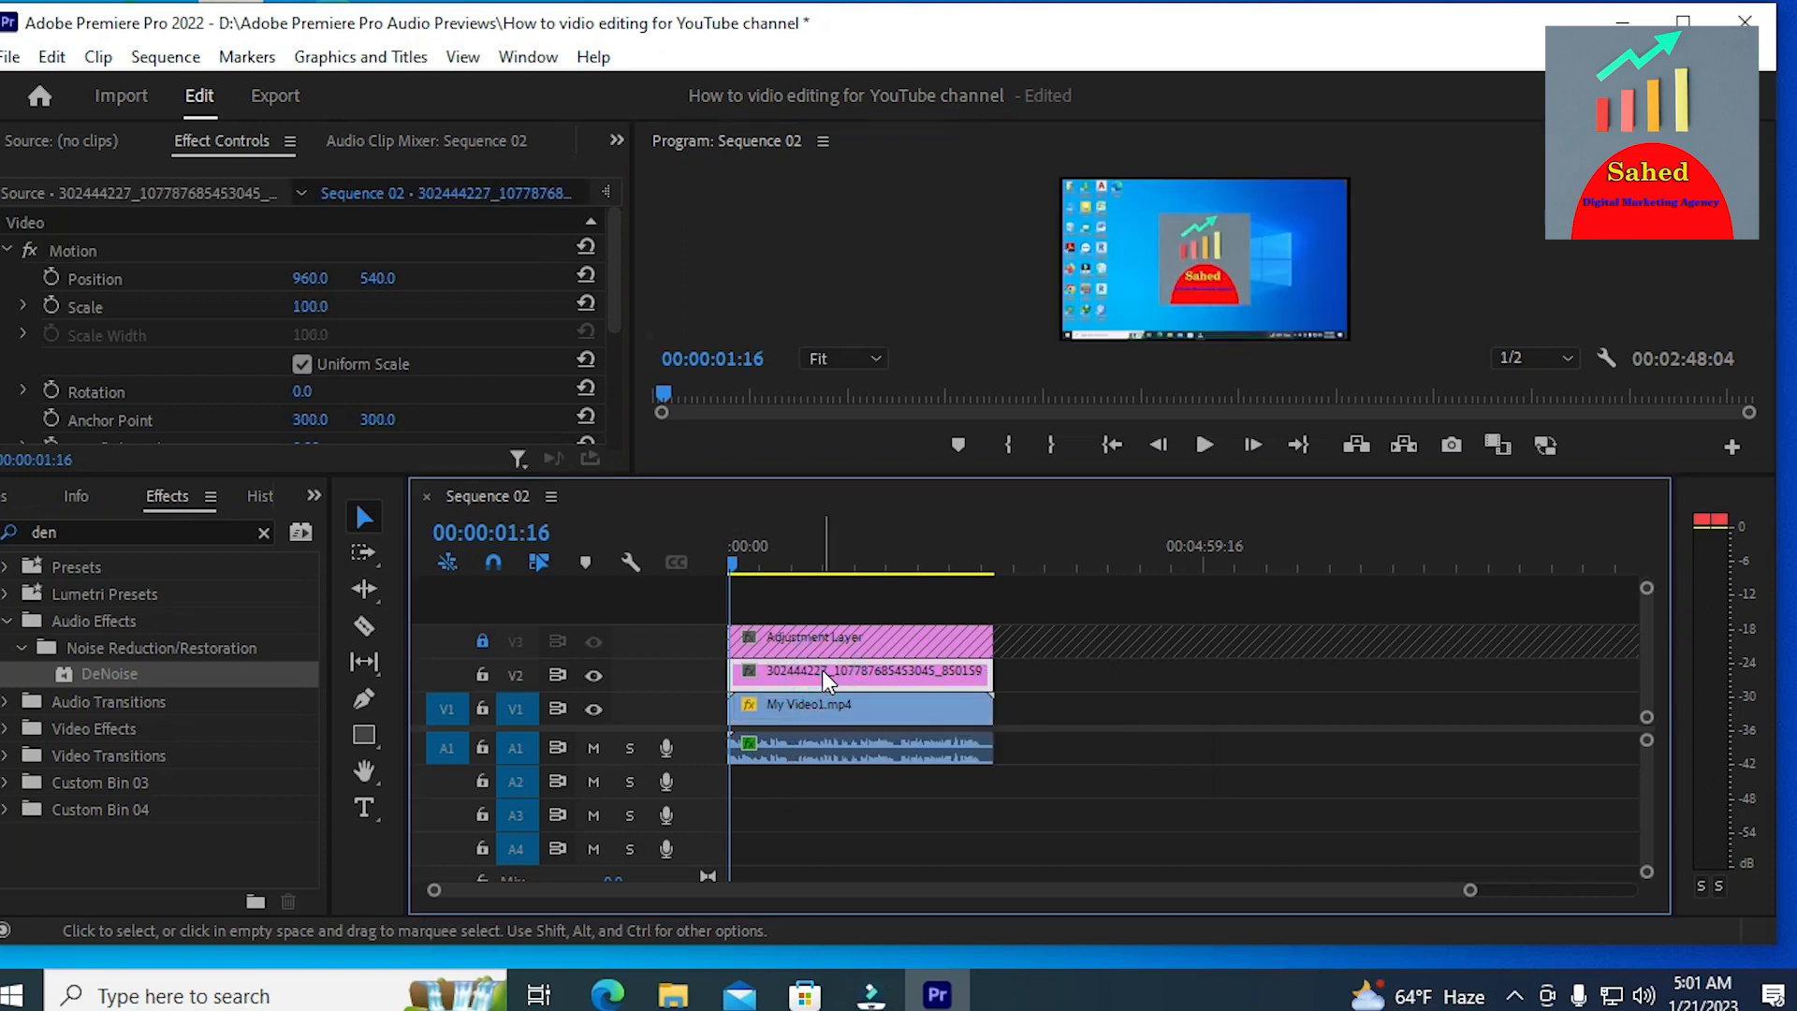
pyautogui.click(1214, 276)
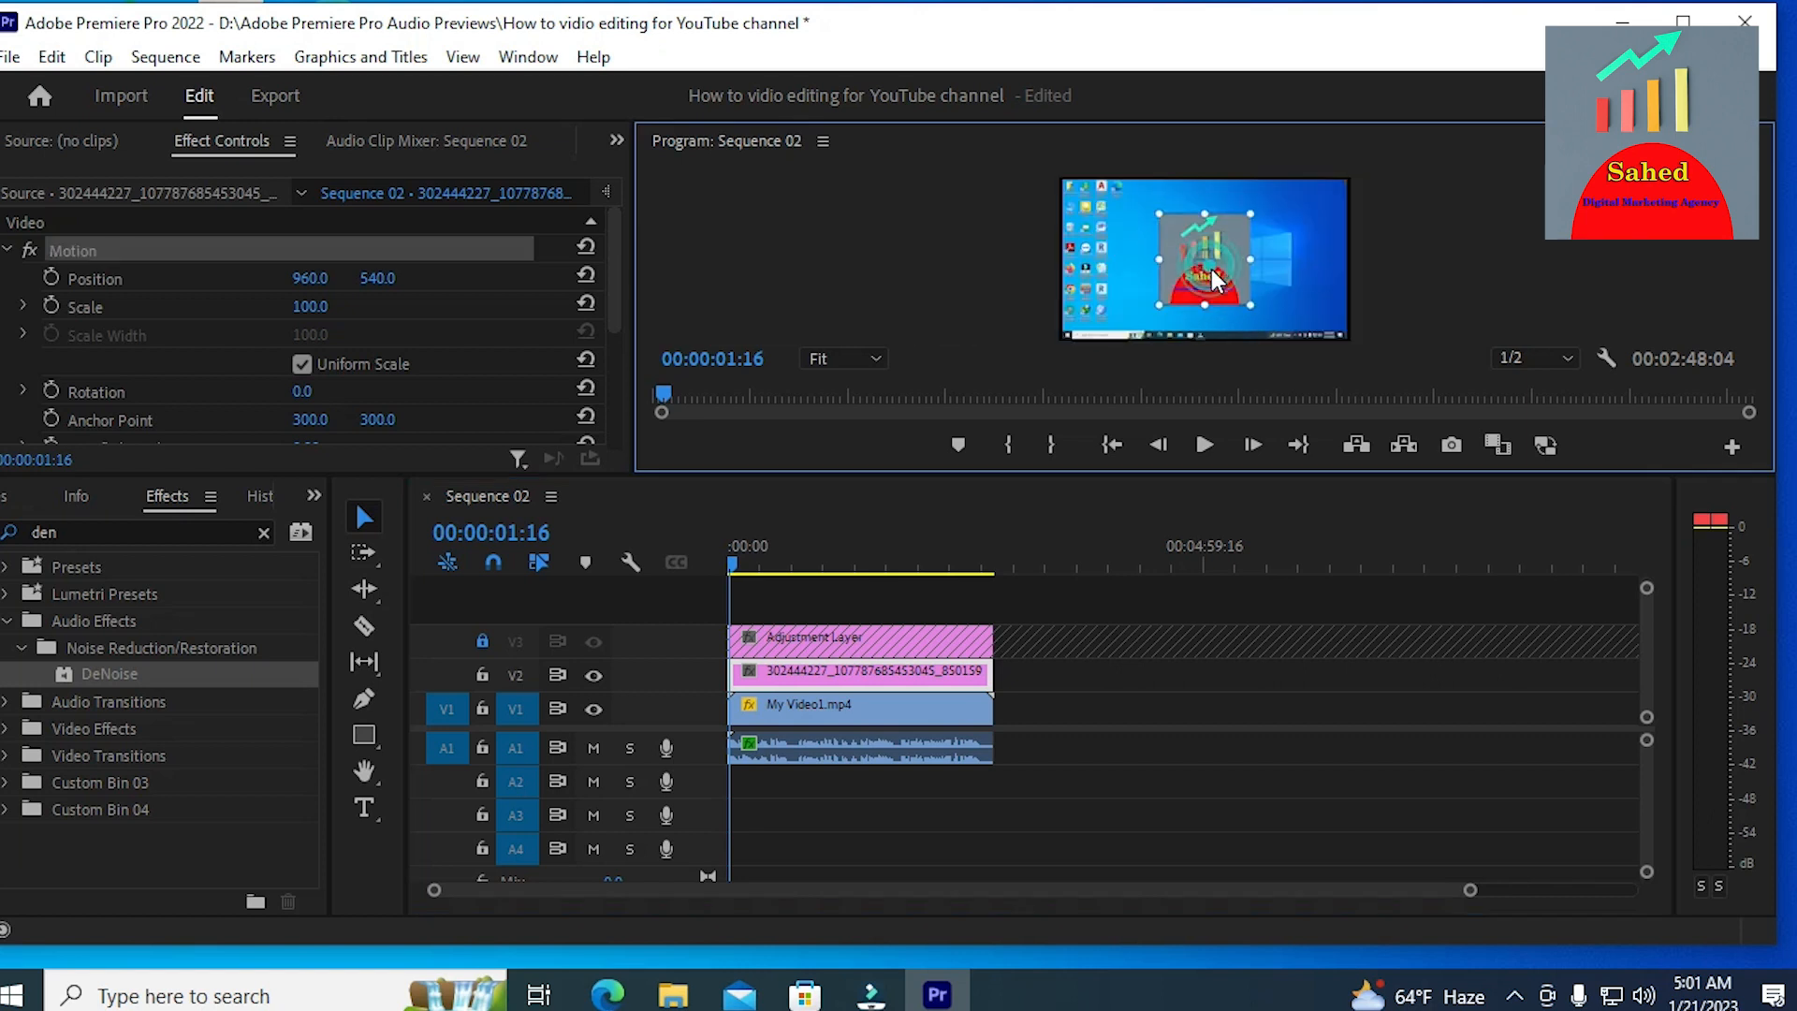
pyautogui.click(1160, 213)
pyautogui.moveTo(1160, 213); pyautogui.dragTo(1330, 199)
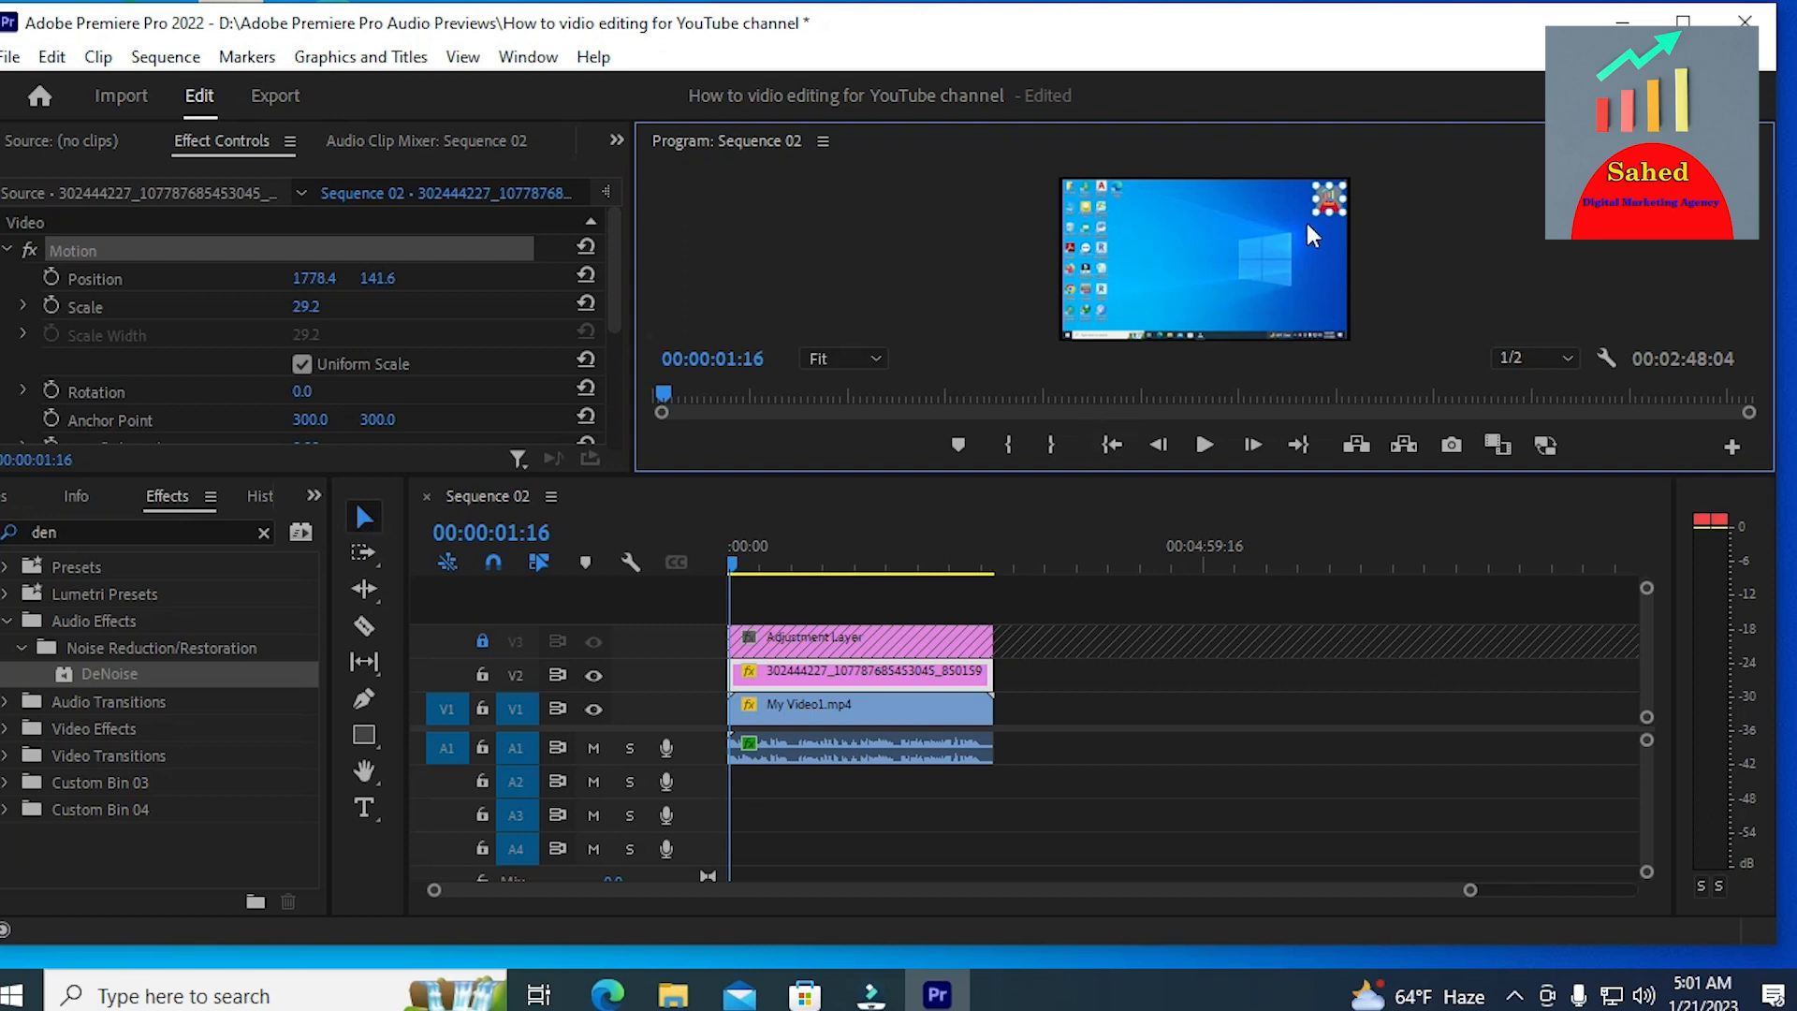
pyautogui.click(482, 642)
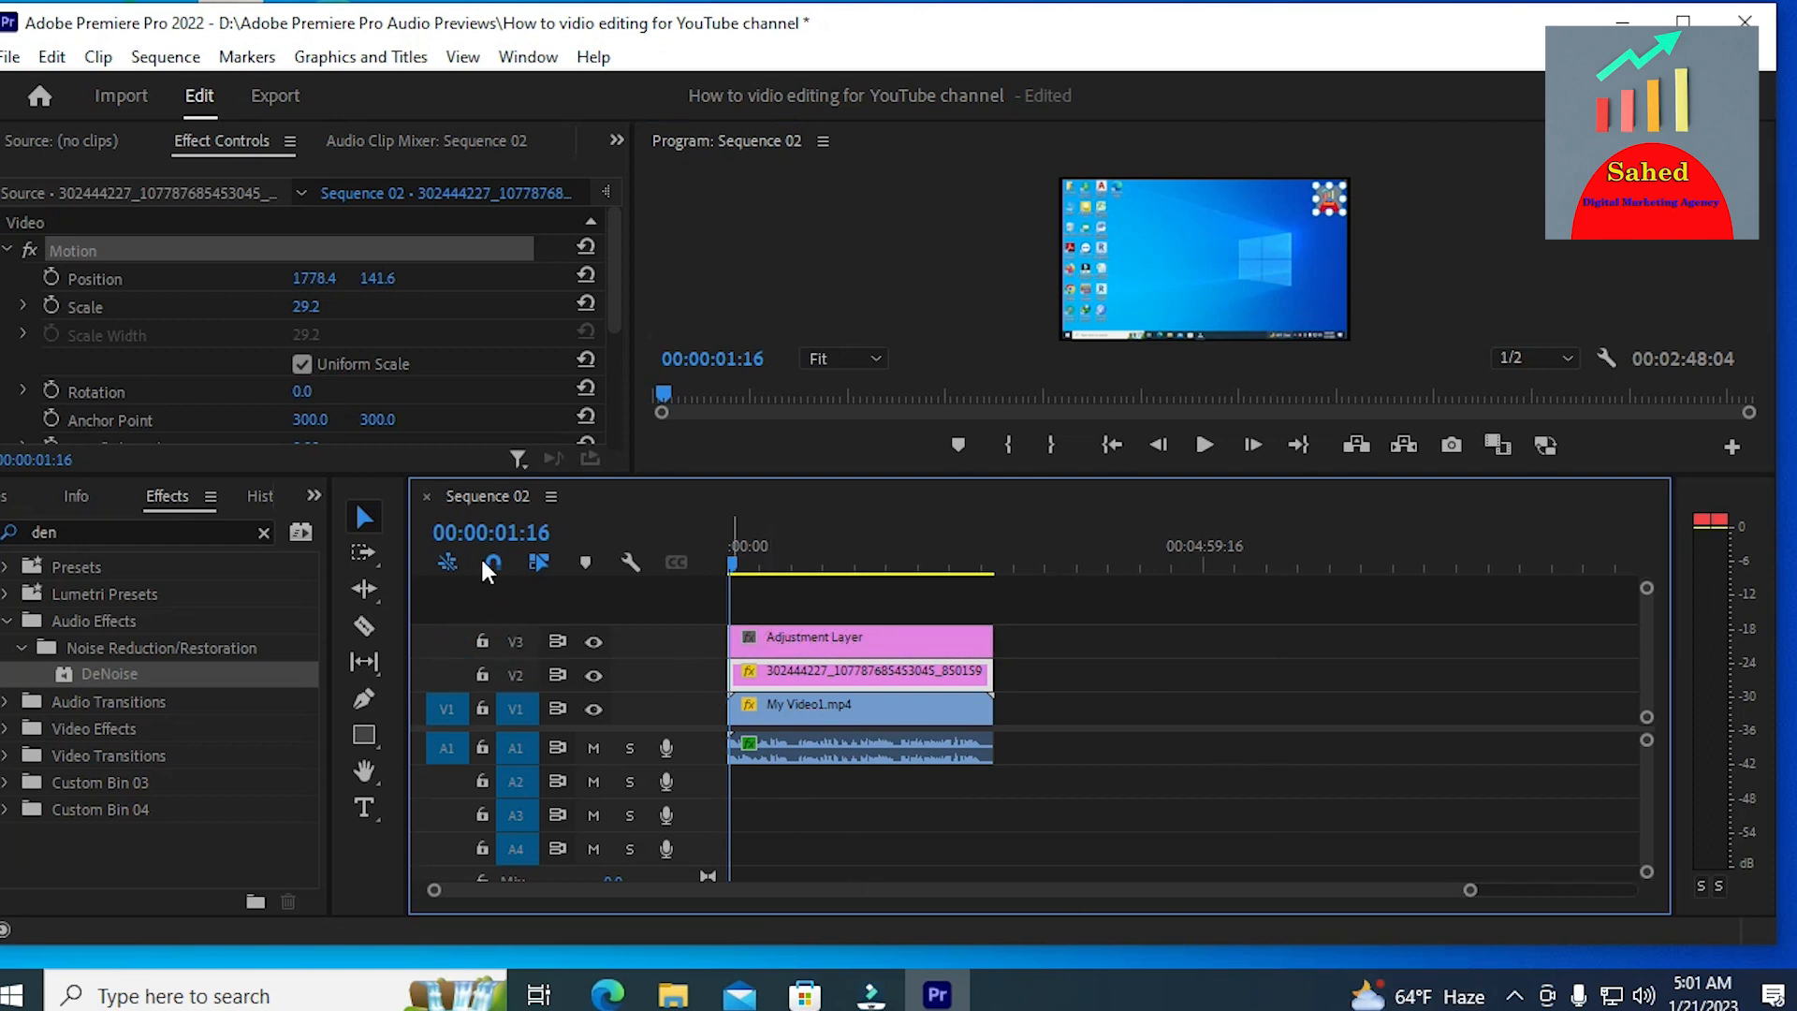
# Step: Show the project's media and split the My Video1 video and audio clips at 00:00:55:23 with the Razor tool
pyautogui.click(314, 495)
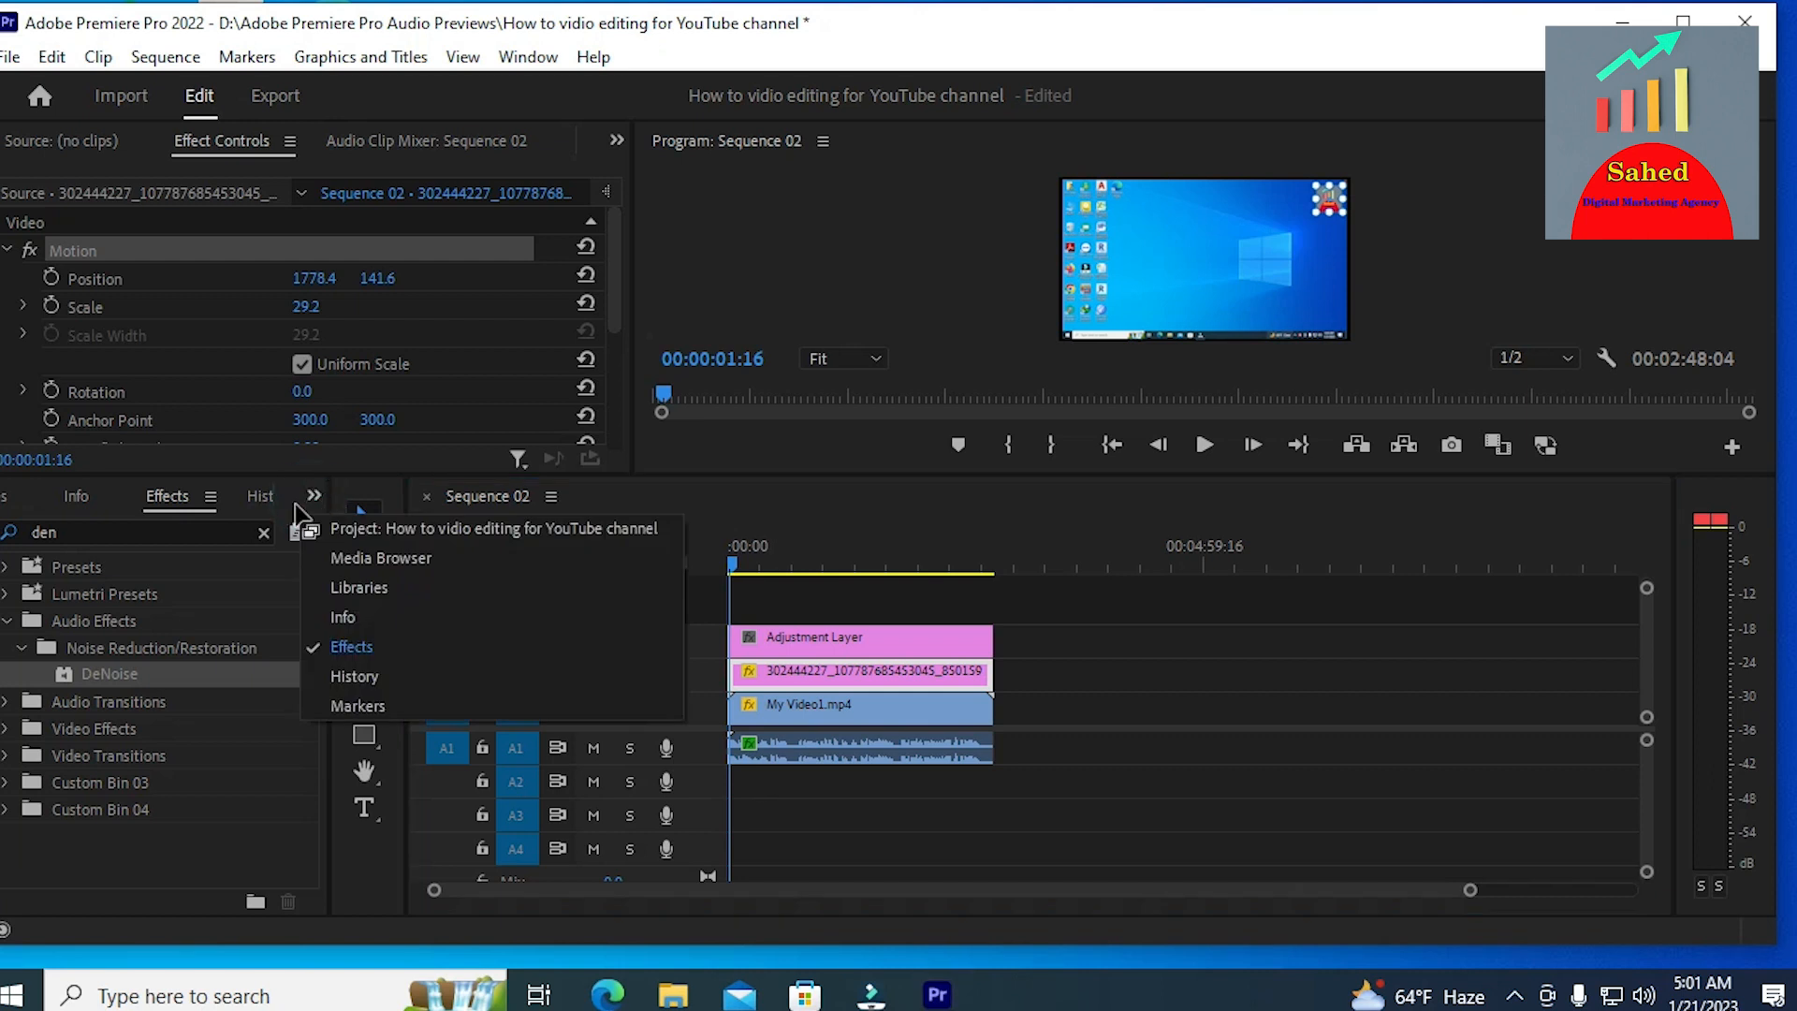
pyautogui.click(370, 528)
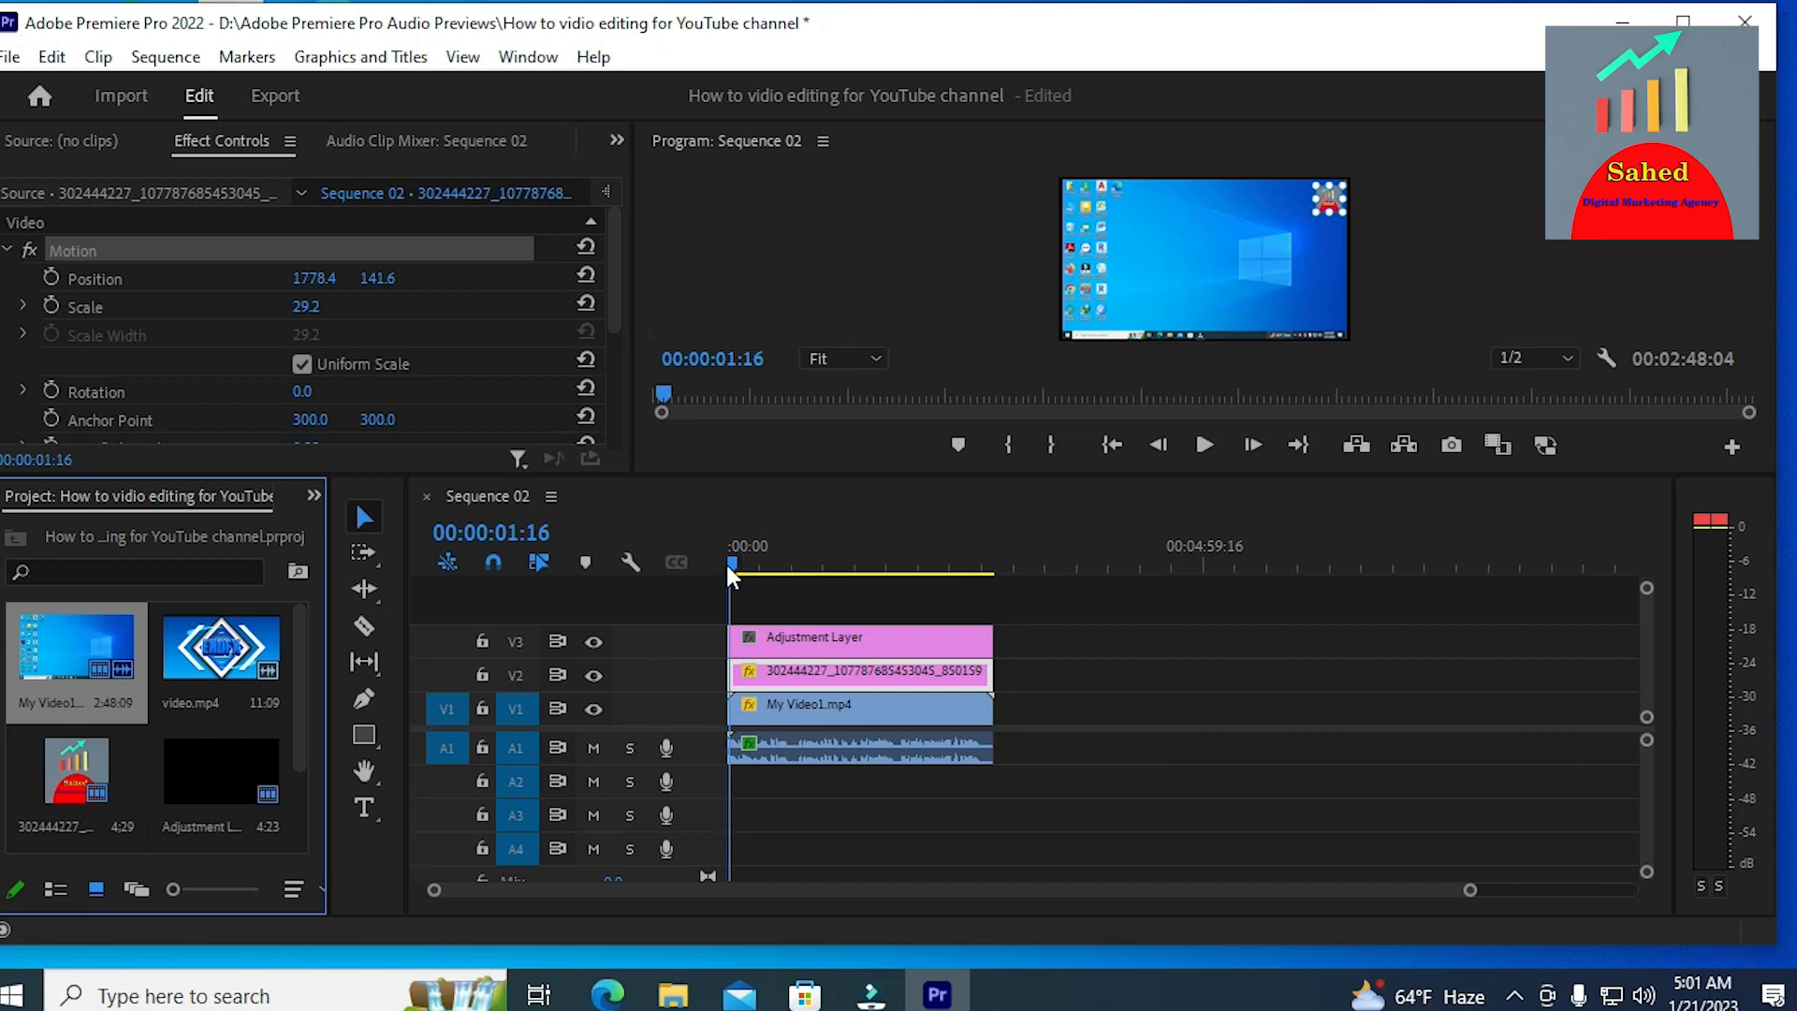
pyautogui.moveTo(730, 566); pyautogui.dragTo(835, 573)
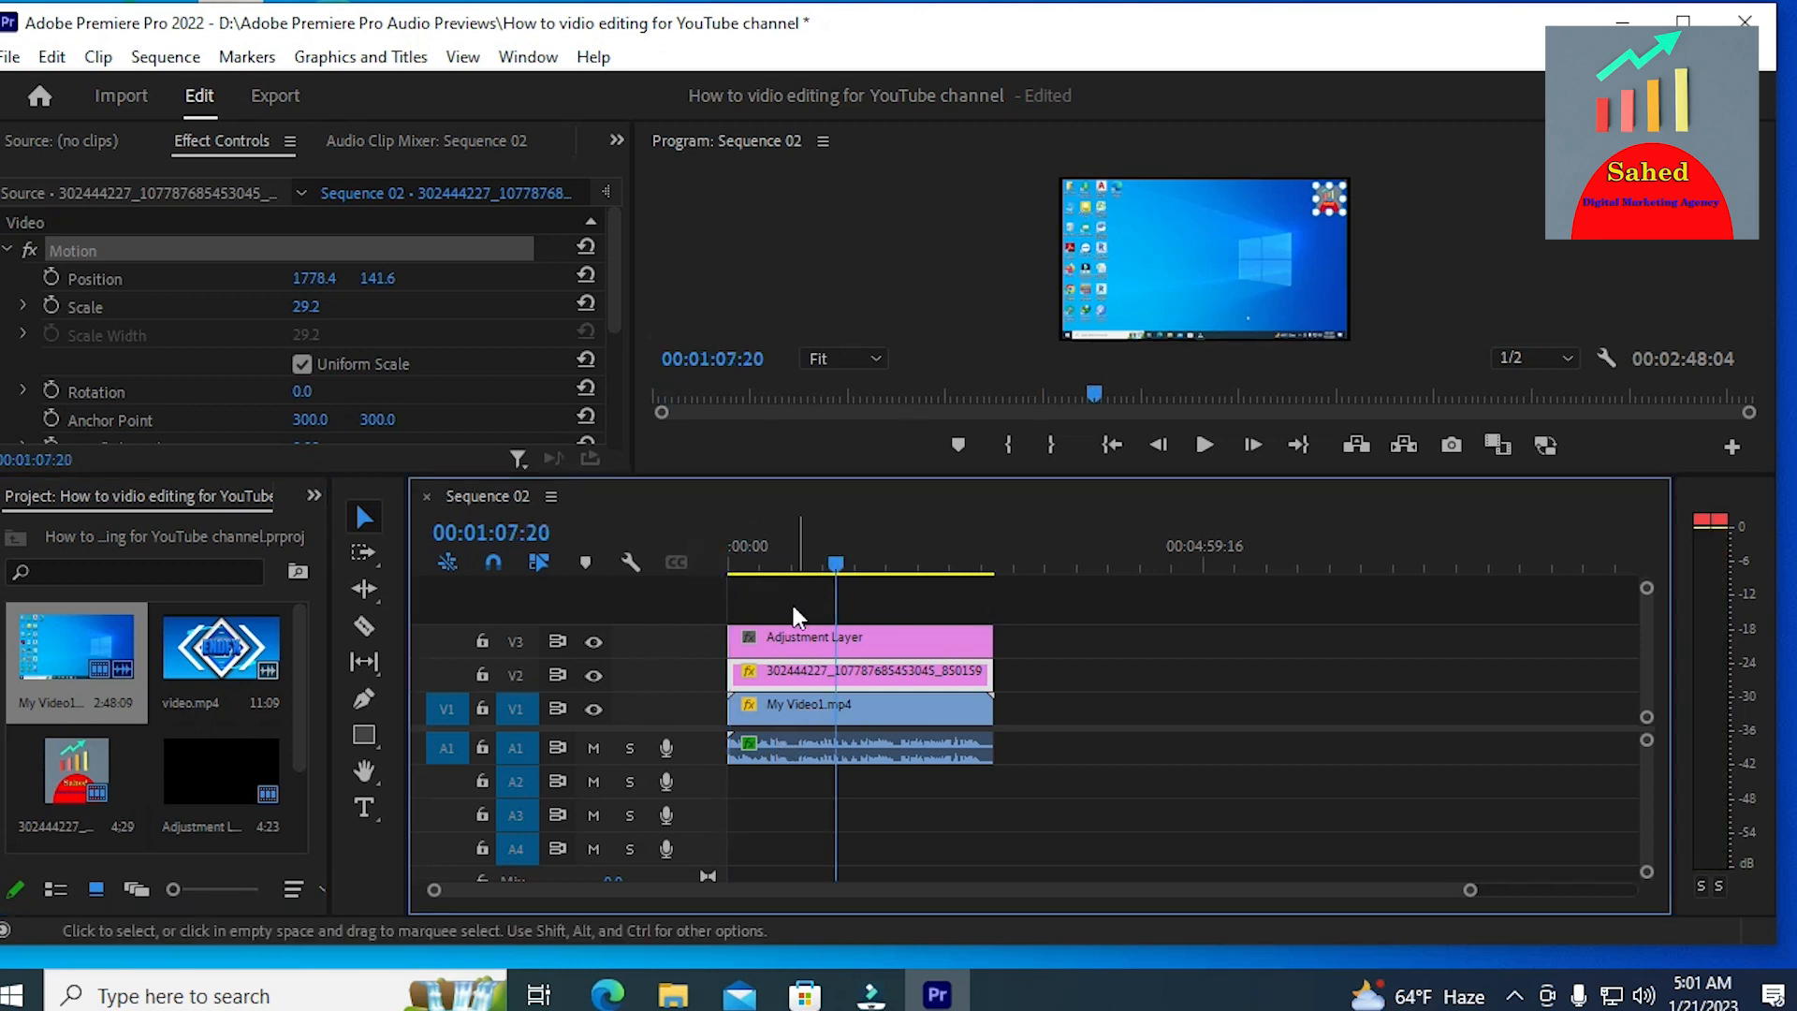
pyautogui.moveTo(833, 563); pyautogui.dragTo(816, 578)
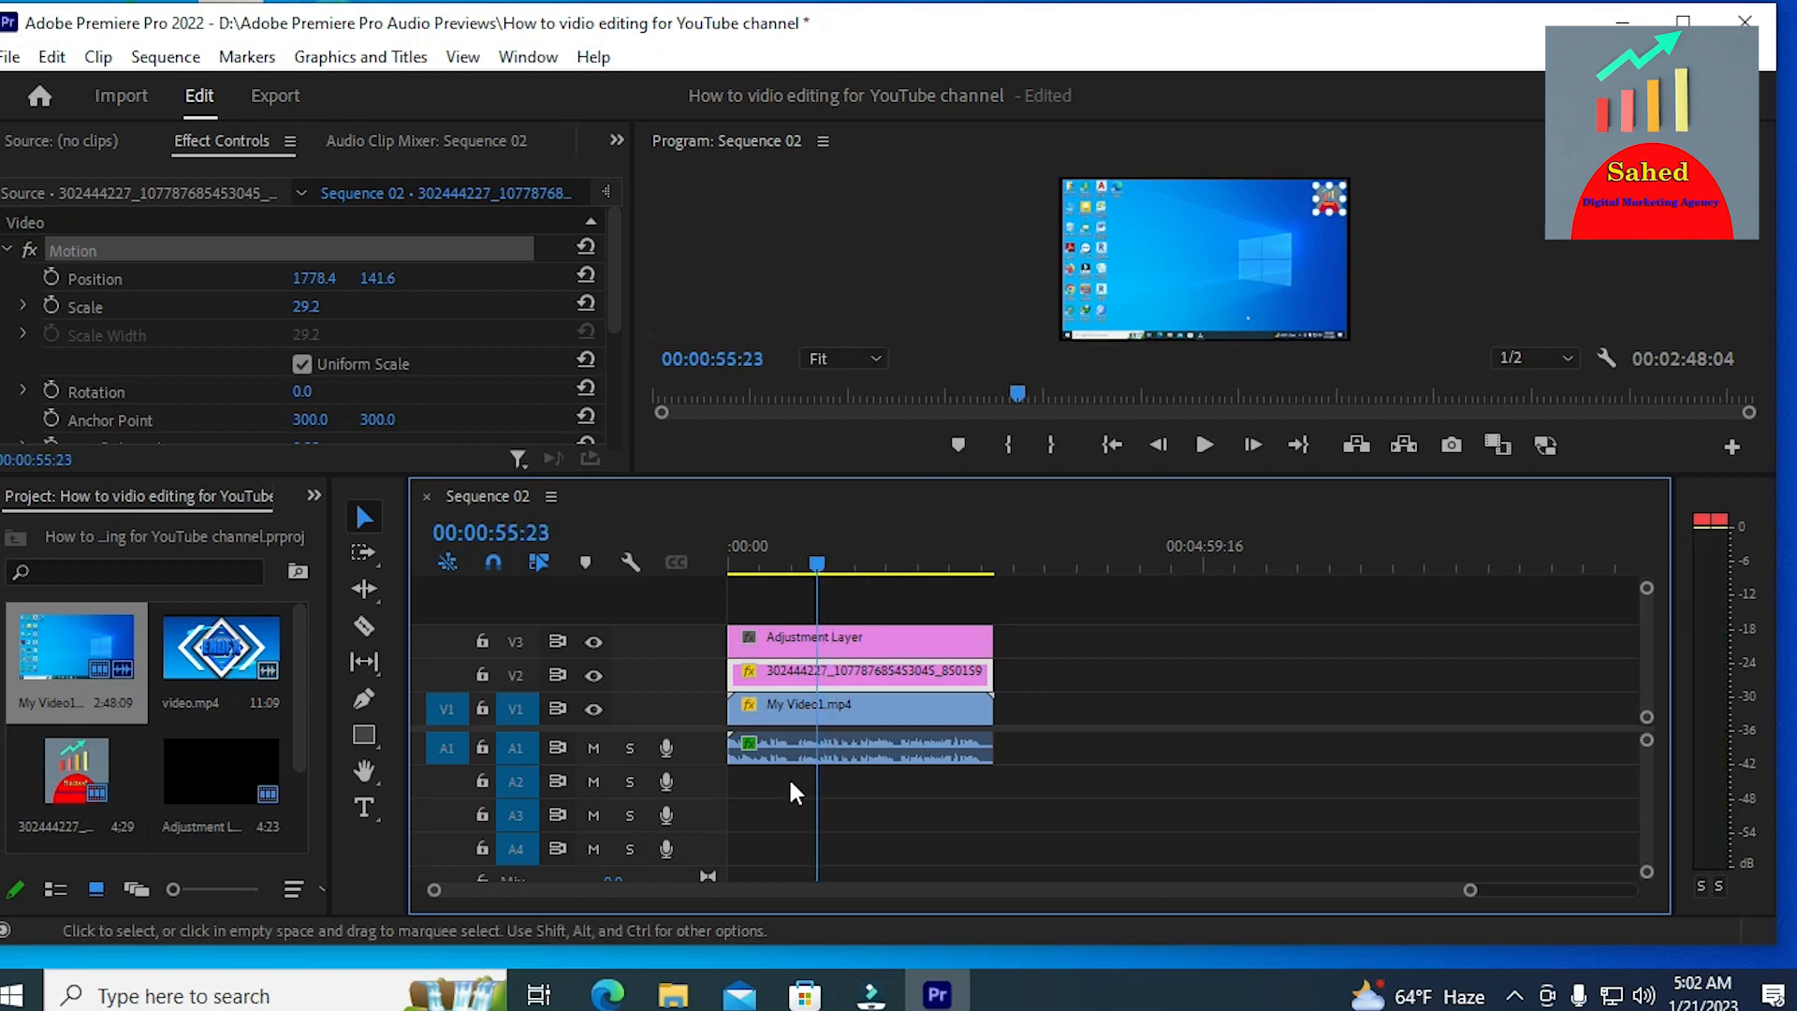
pyautogui.click(374, 629)
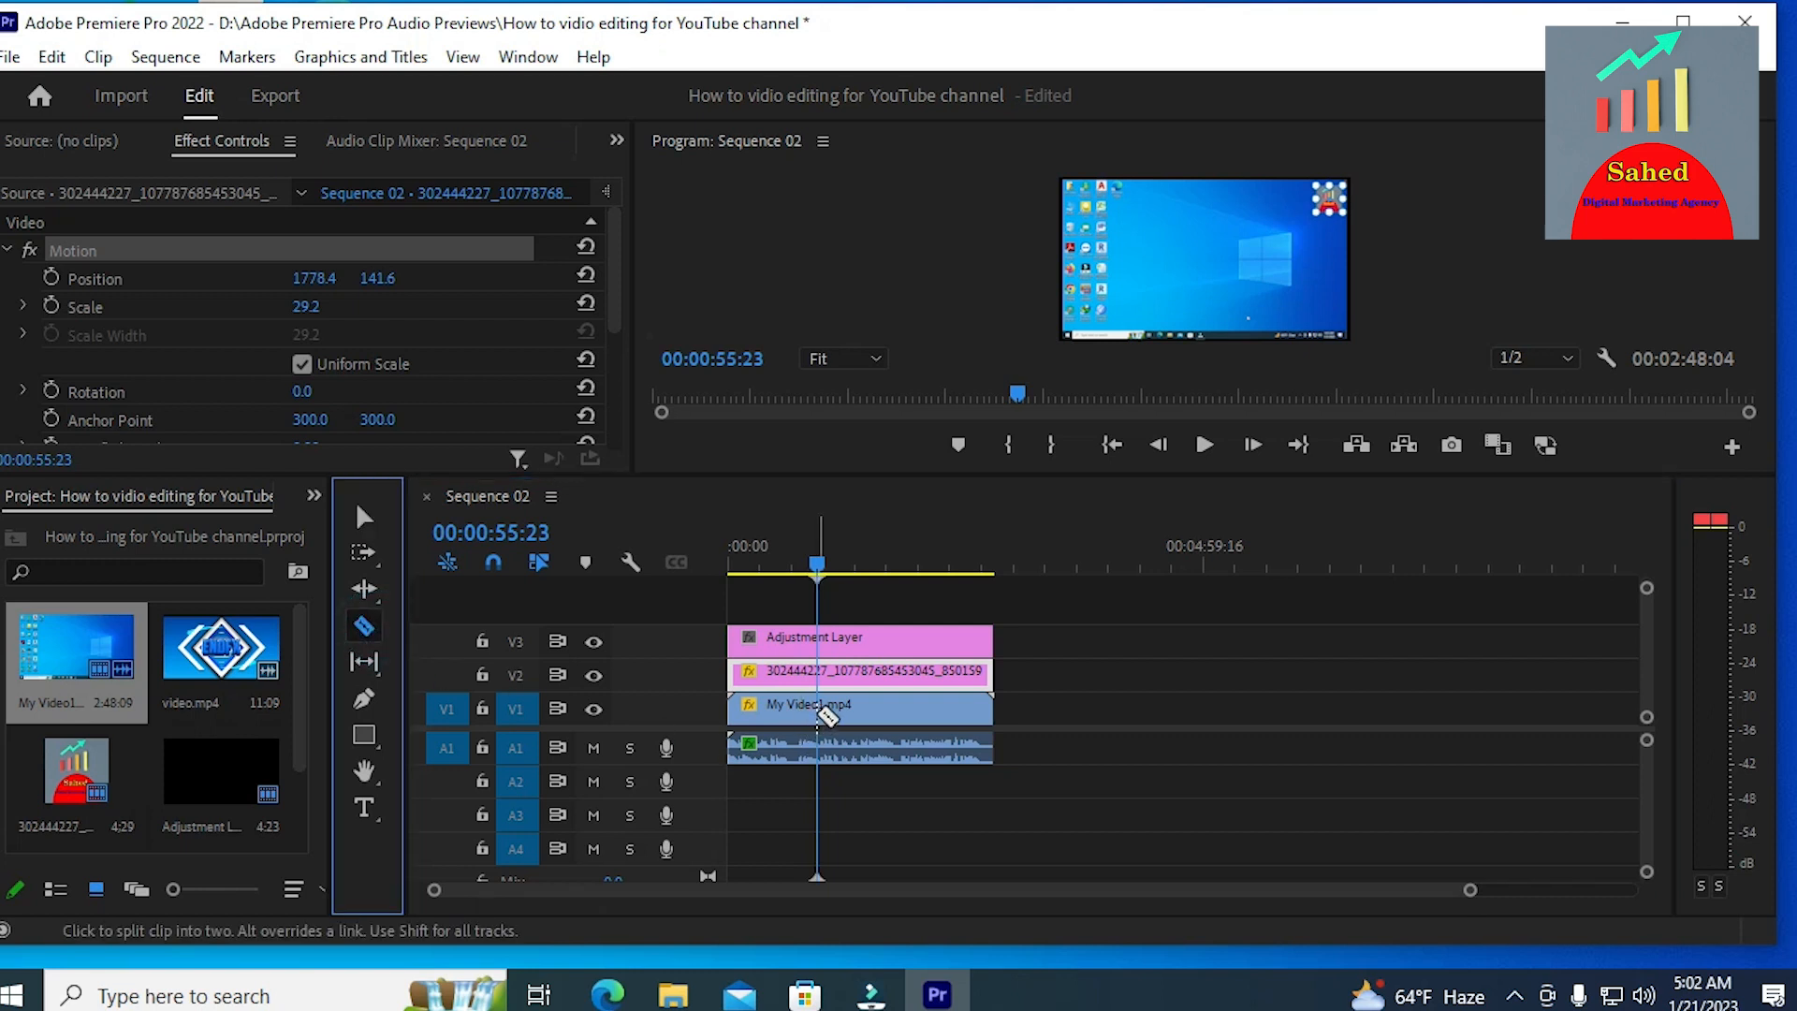
pyautogui.click(821, 711)
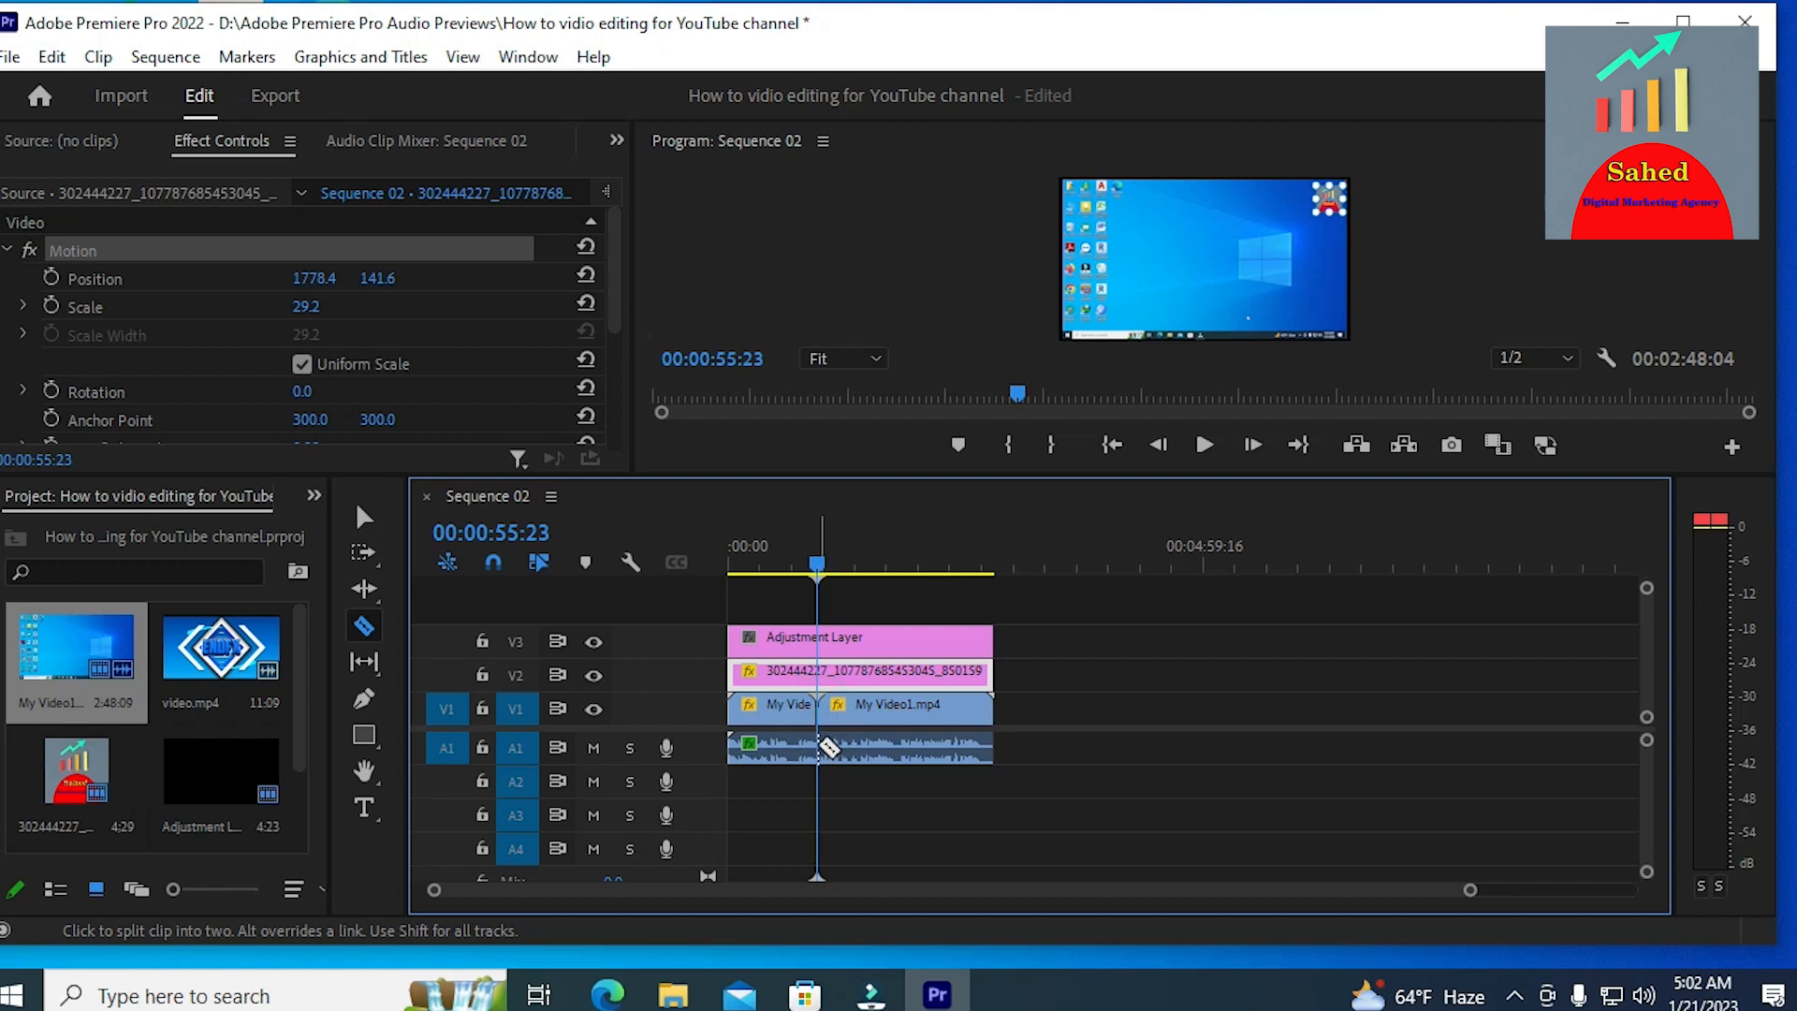
pyautogui.click(820, 748)
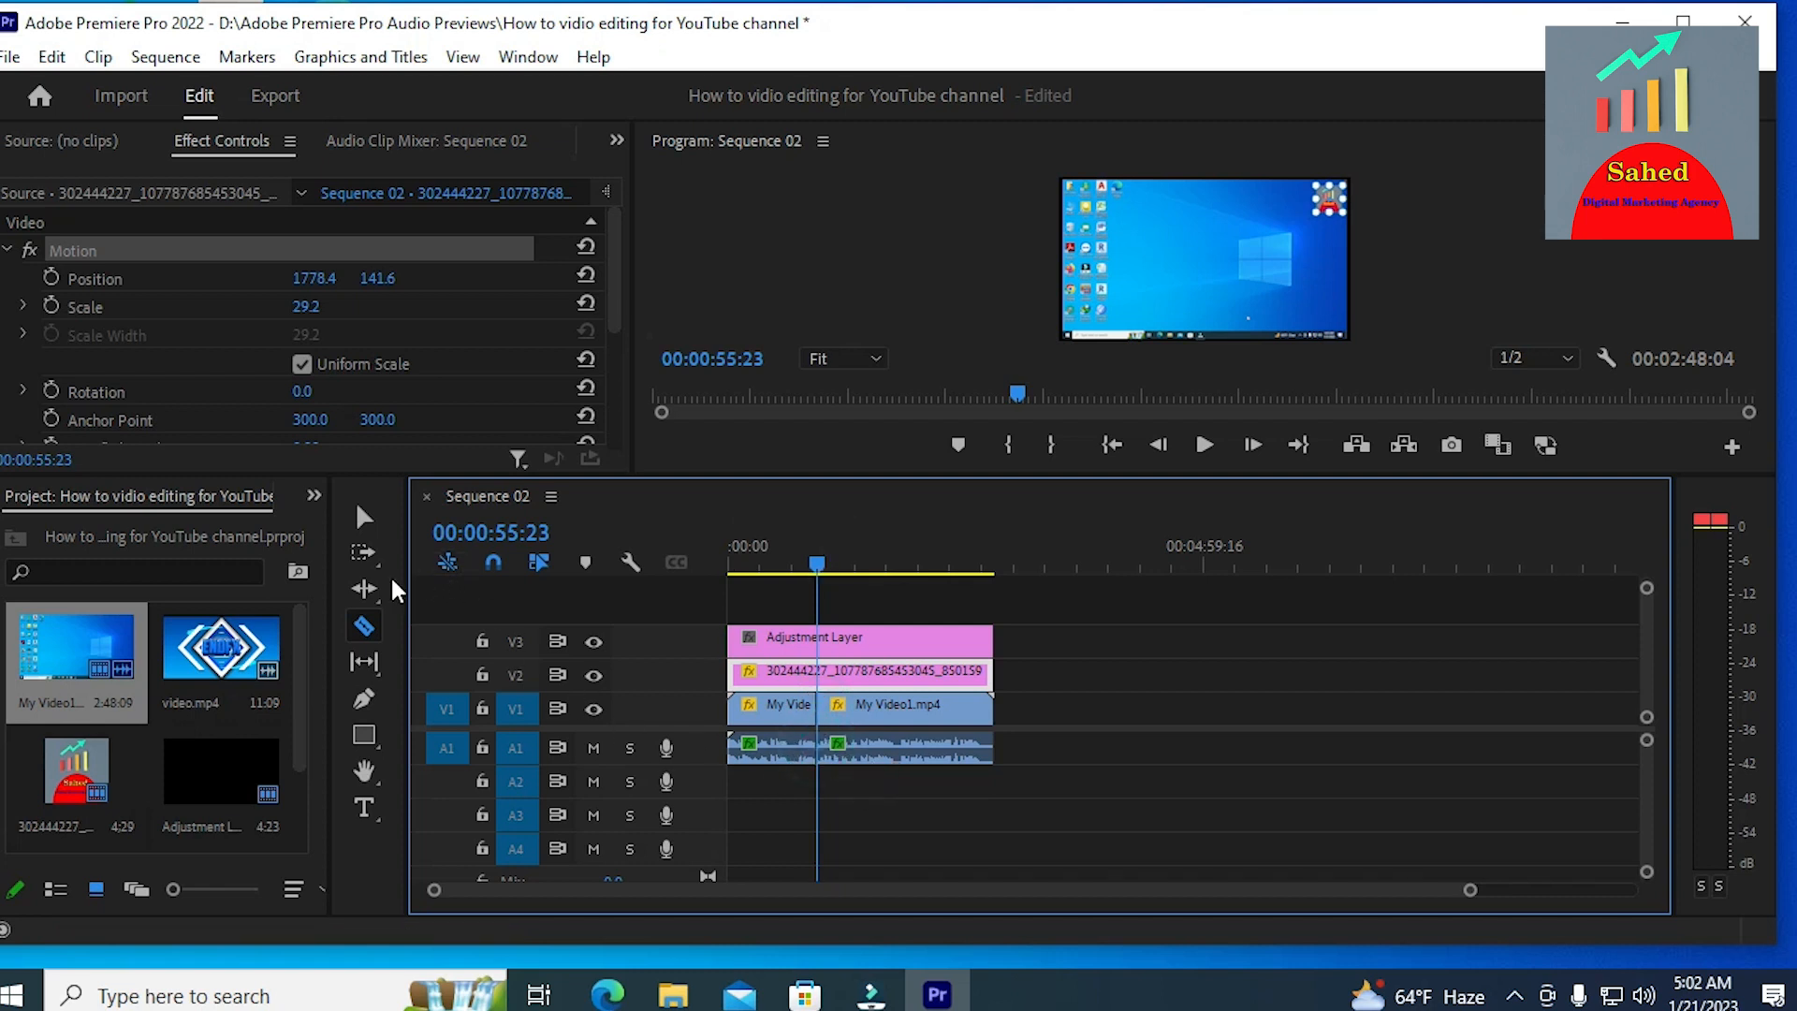
# Step: Insert video.mp4 between the two My Video1 parts without gaps, and extend the adjustment layer and logo to the sequence's end
pyautogui.click(359, 516)
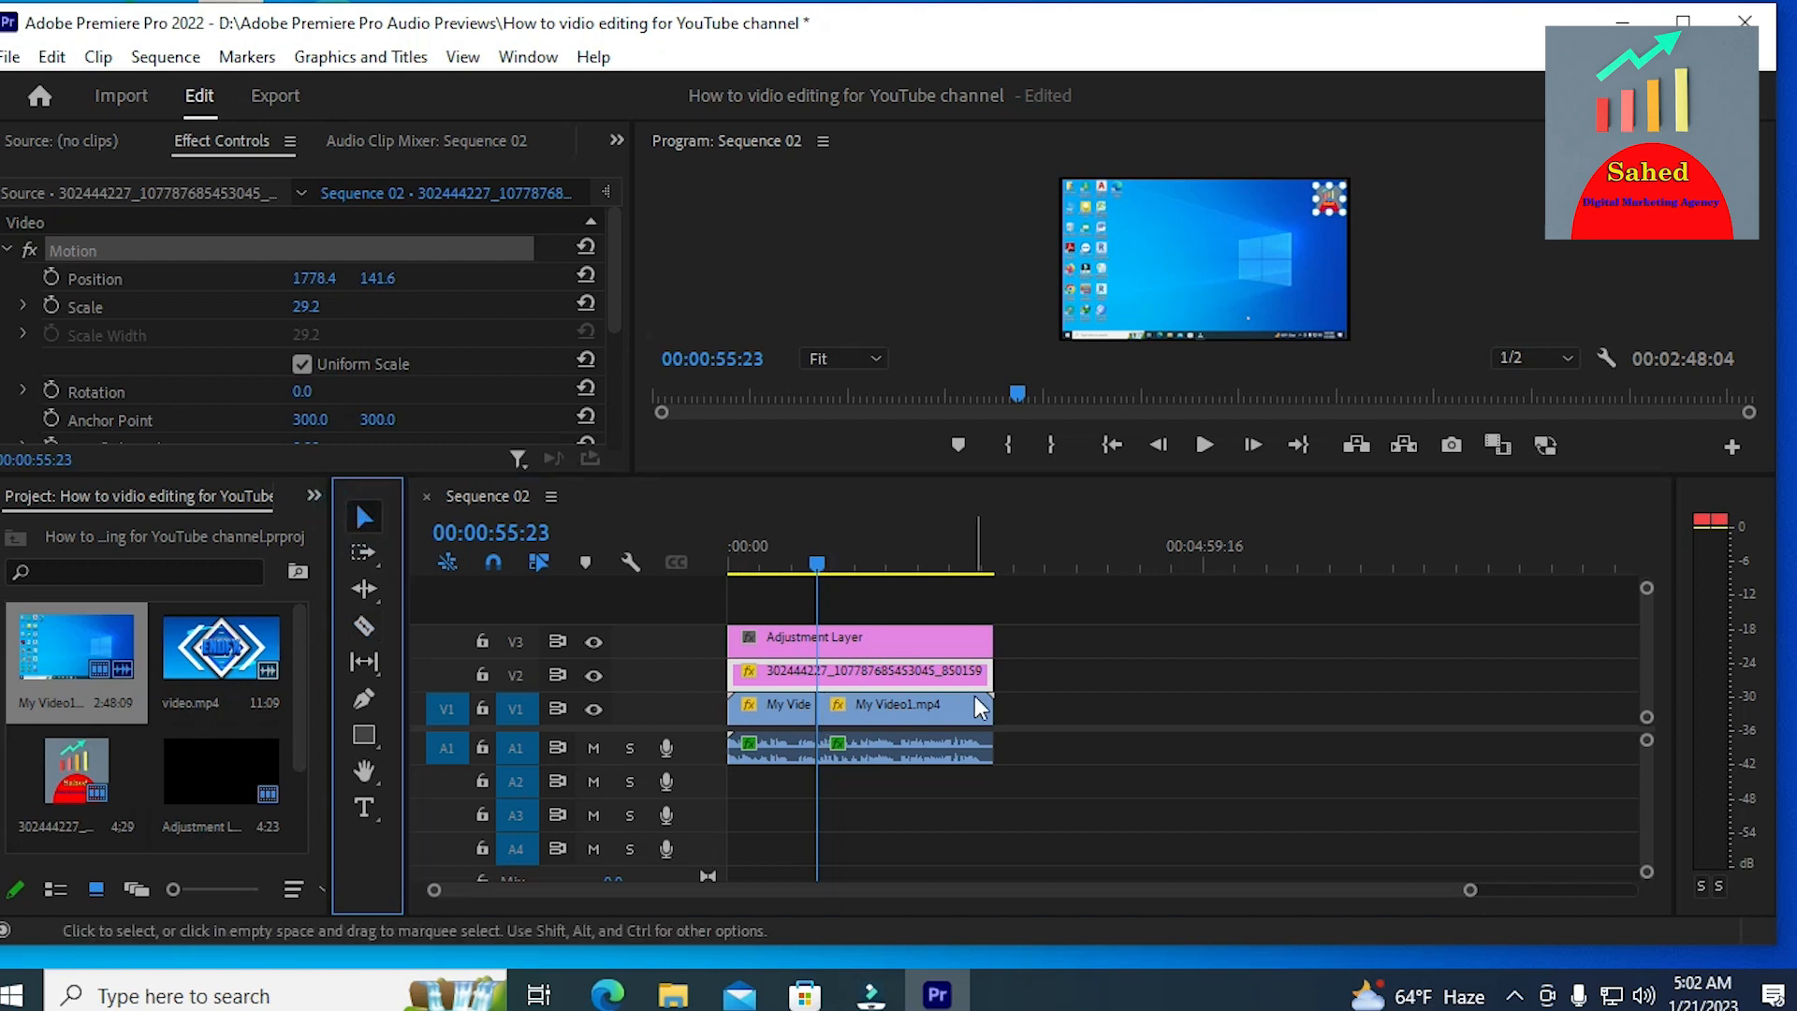
pyautogui.moveTo(898, 703); pyautogui.dragTo(936, 754)
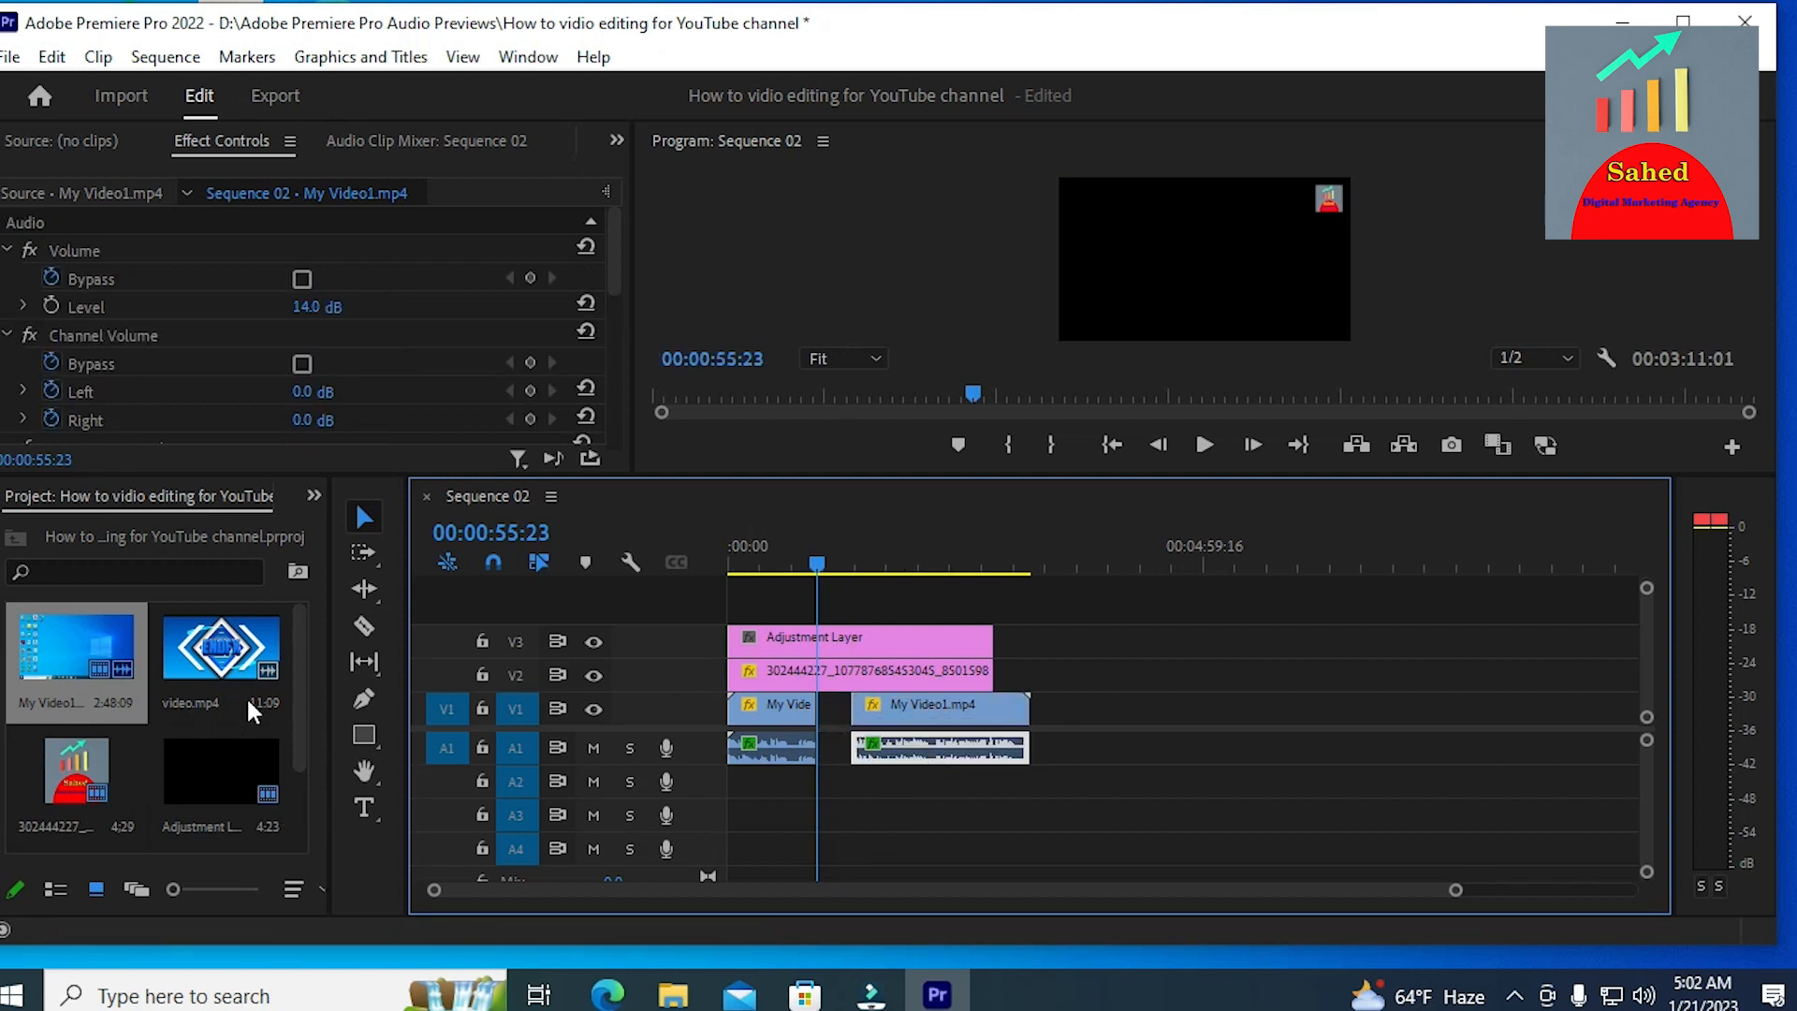
pyautogui.moveTo(201, 658); pyautogui.dragTo(823, 739)
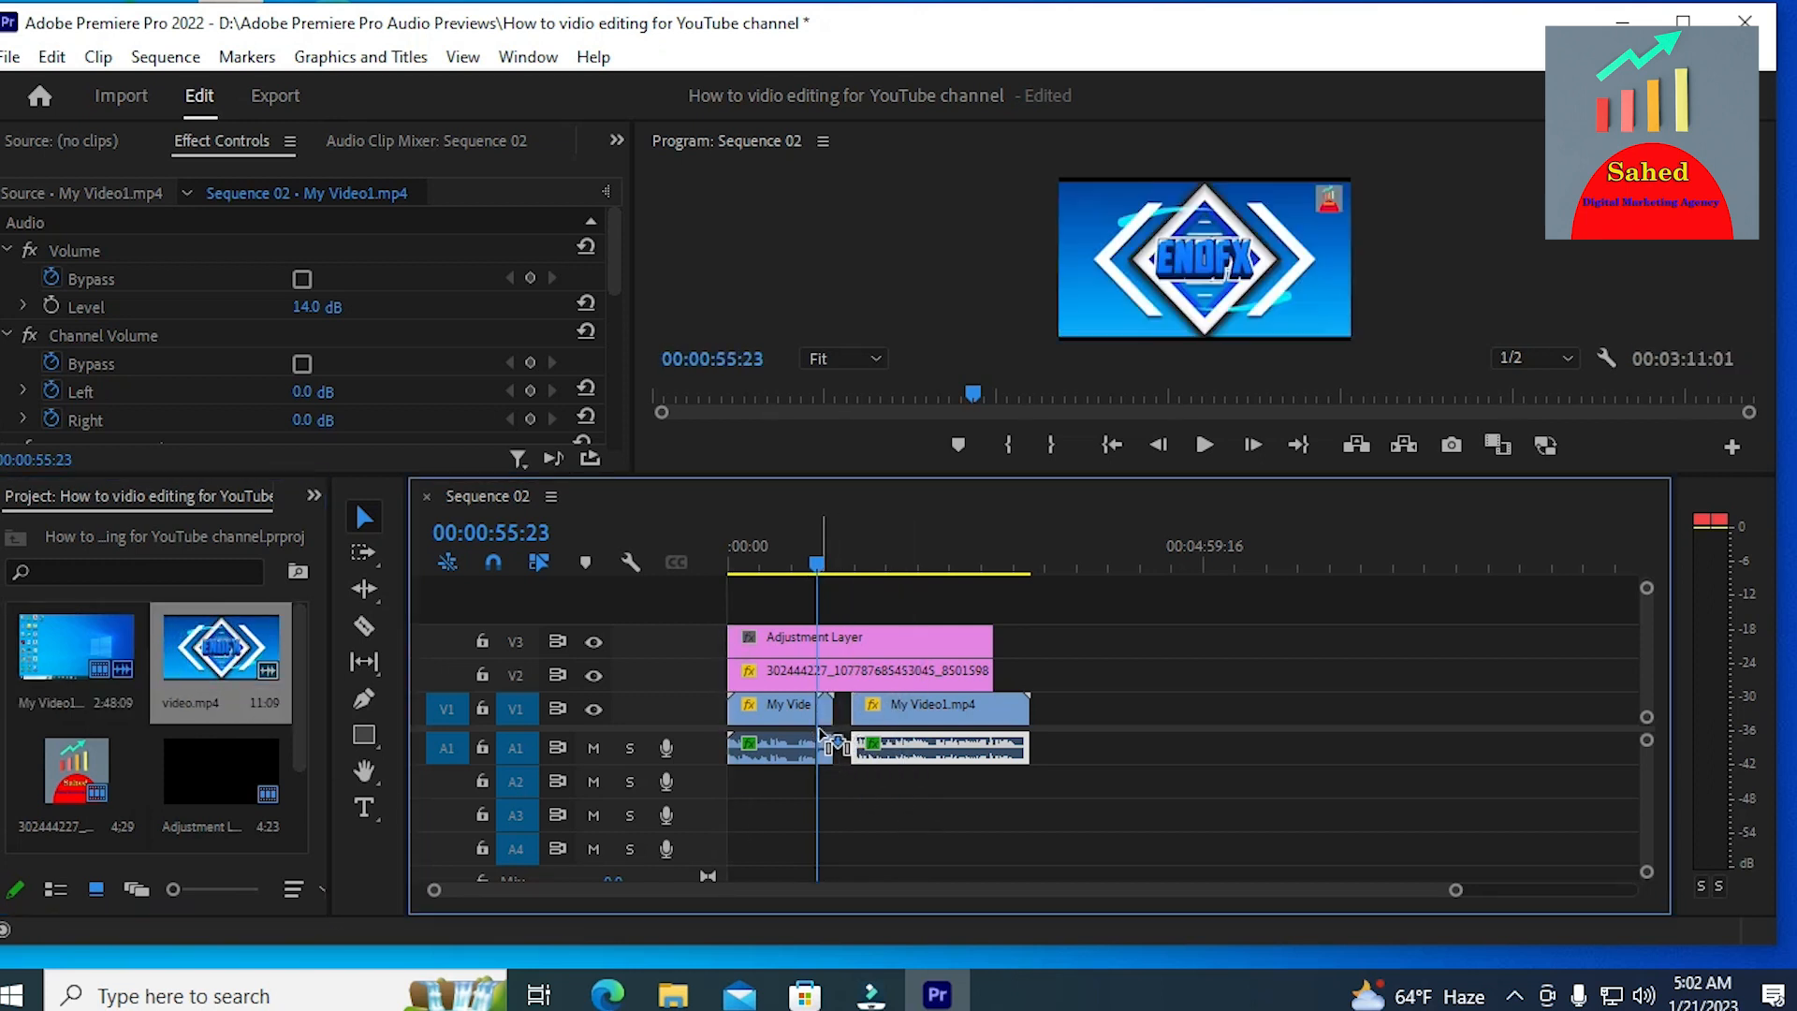
pyautogui.click(909, 716)
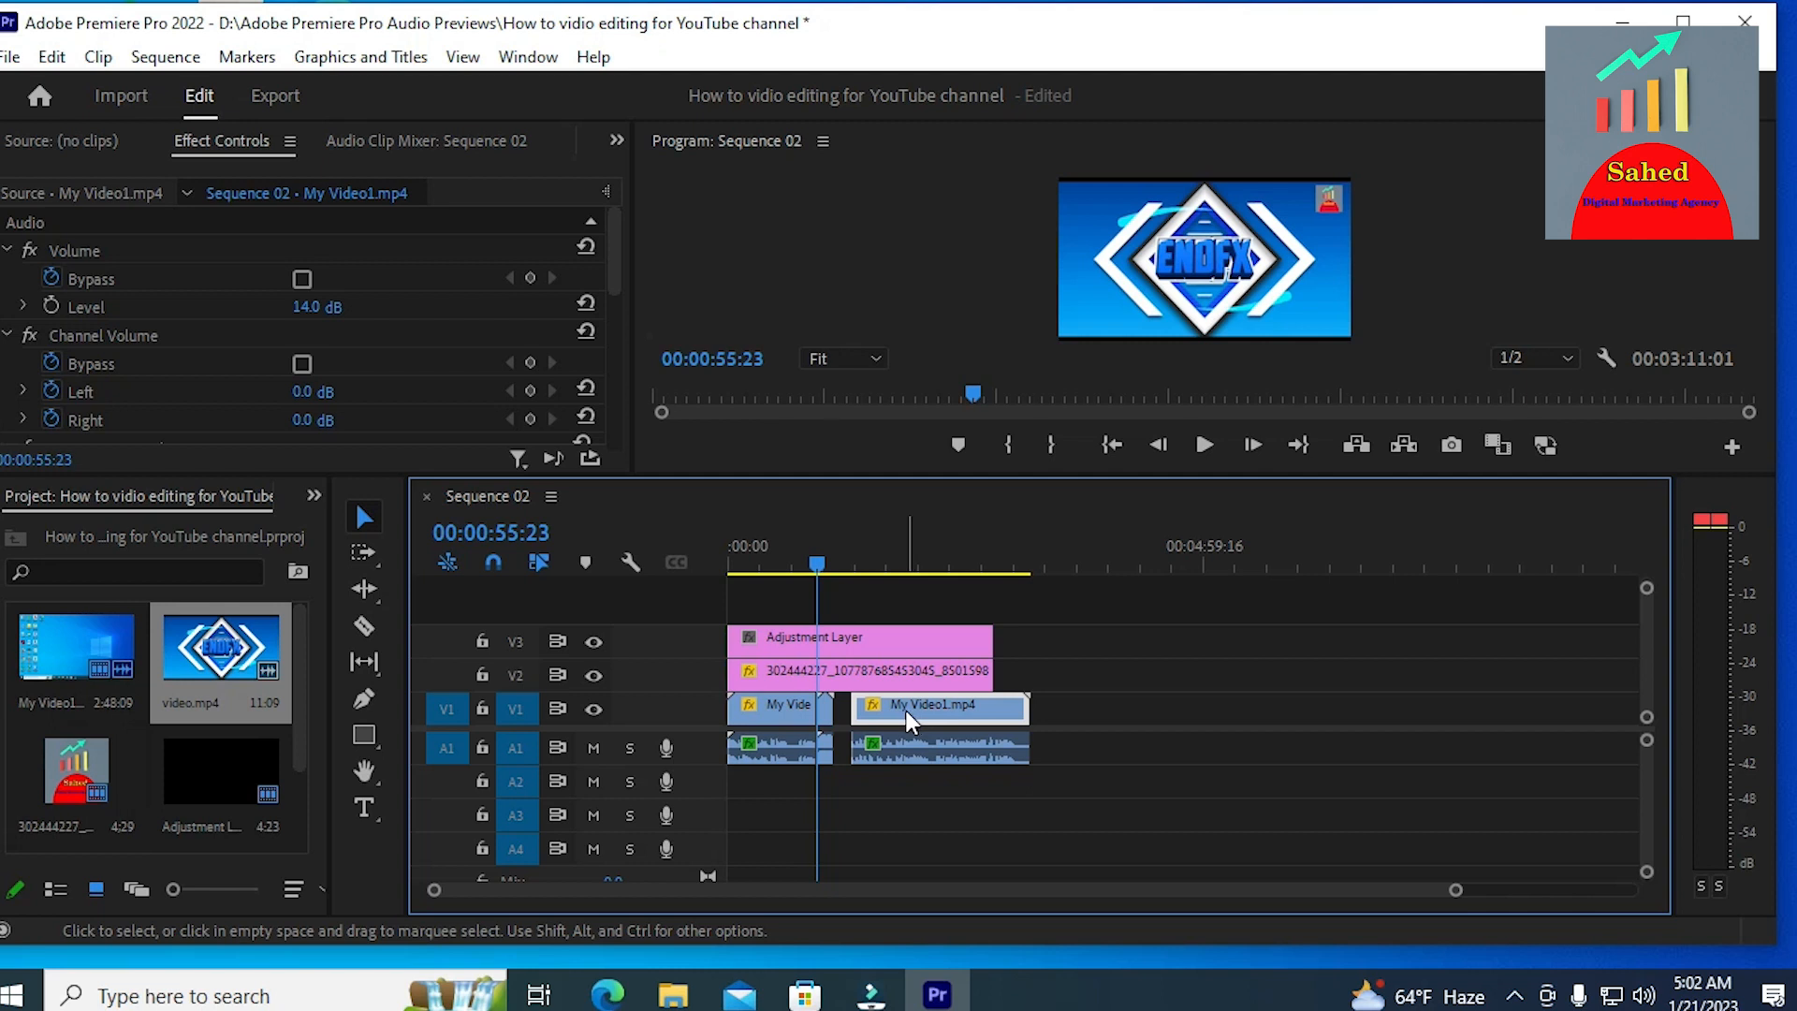
pyautogui.moveTo(902, 710); pyautogui.dragTo(889, 748)
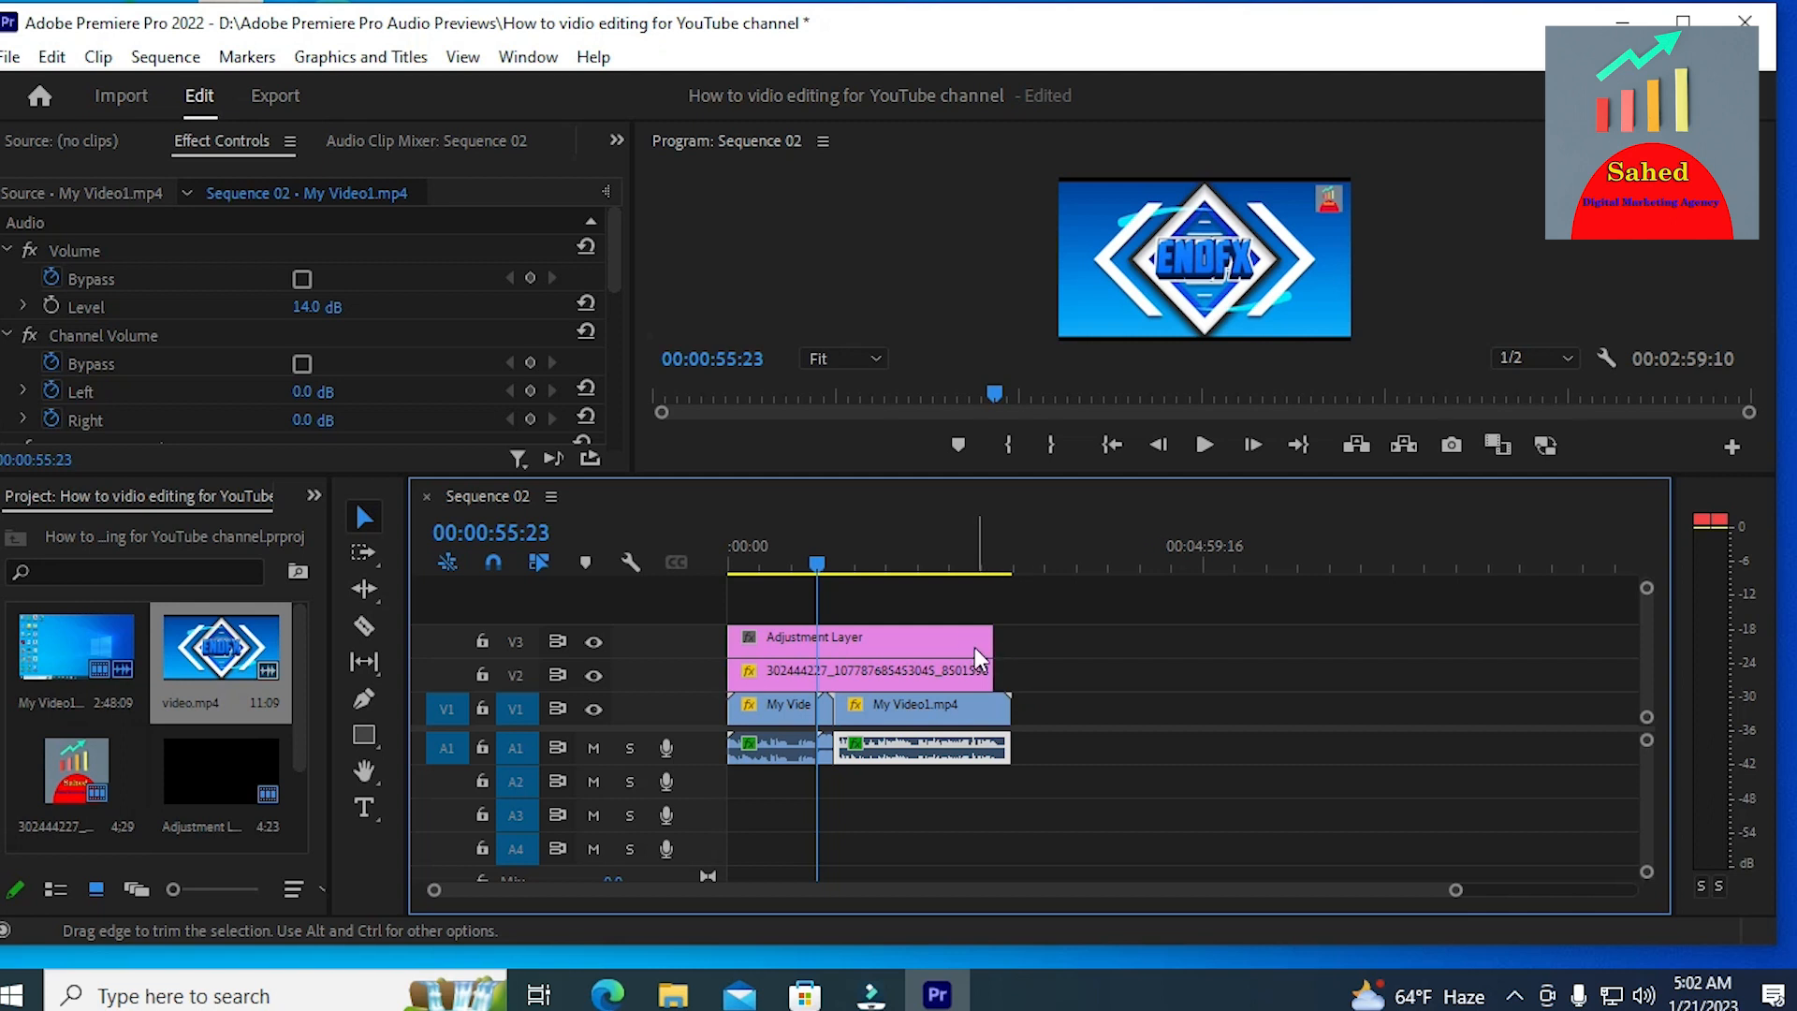
pyautogui.moveTo(988, 646)
pyautogui.mouseDown()
pyautogui.moveTo(1010, 644)
pyautogui.moveTo(1010, 674)
pyautogui.mouseUp()
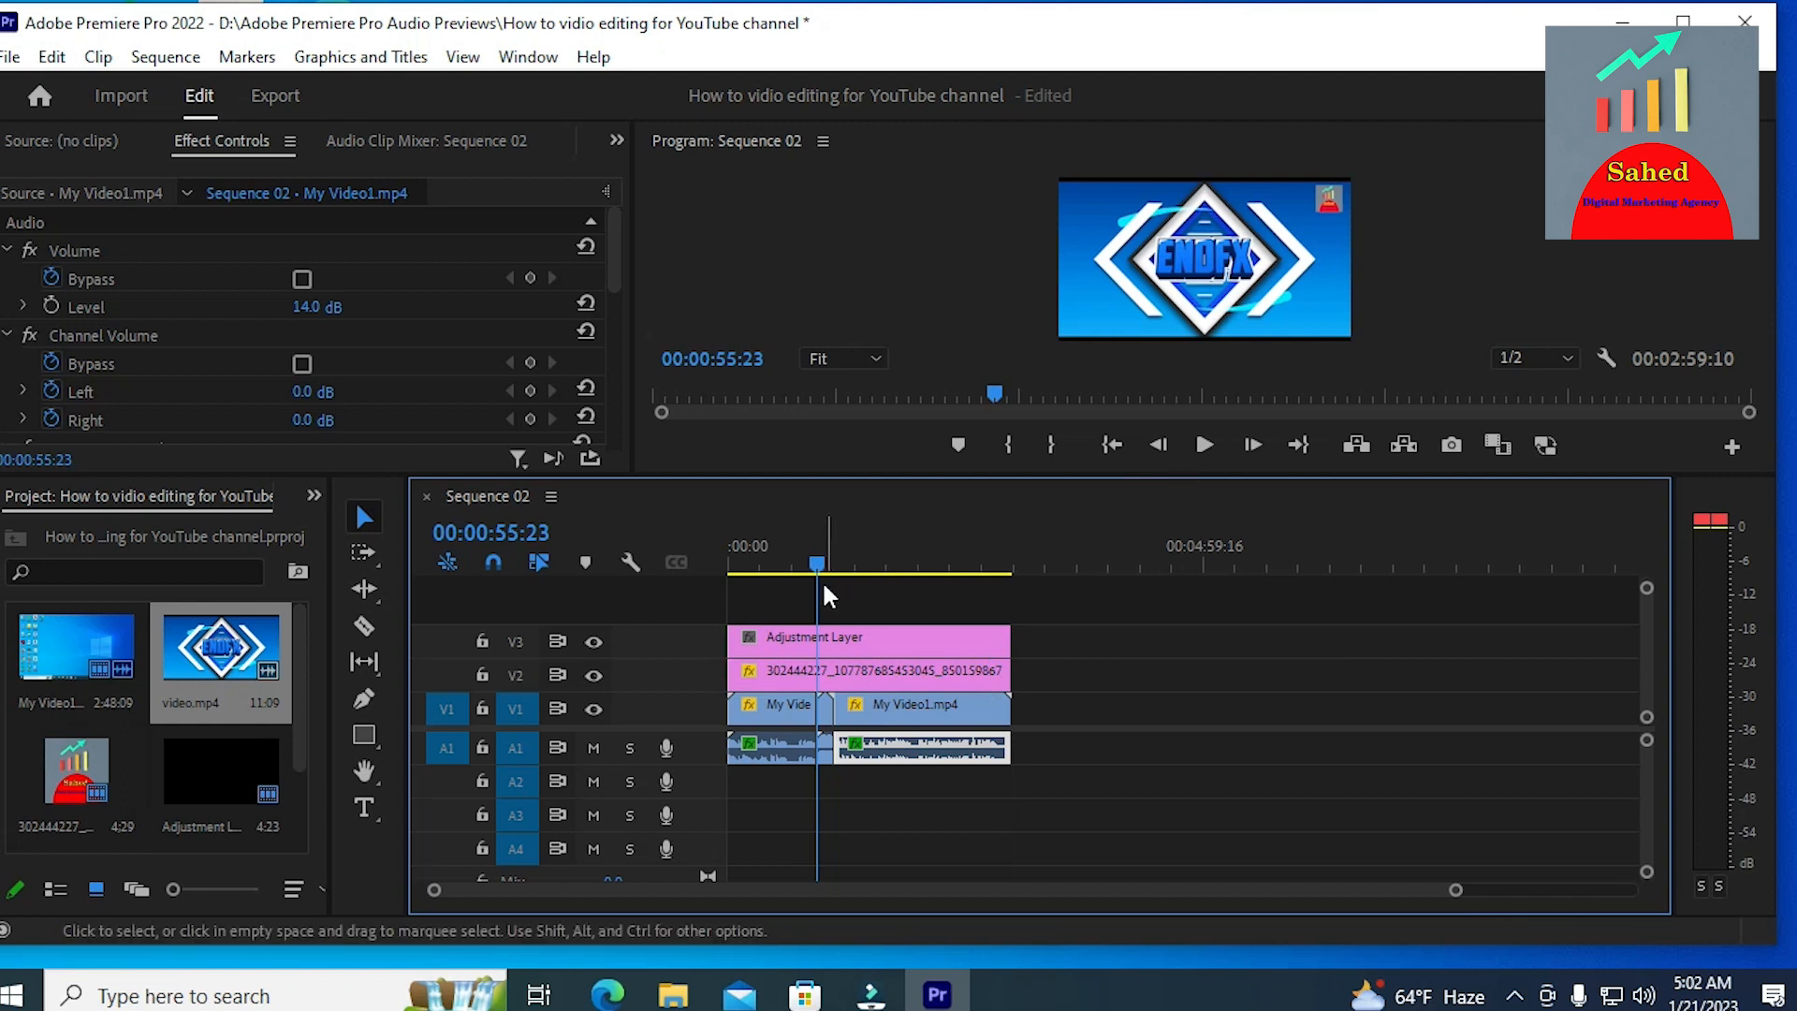
# Step: Play the sequence from 00:00:47:11 to check the cut from My Video1 into video.mp4
pyautogui.moveTo(816, 561); pyautogui.dragTo(802, 564)
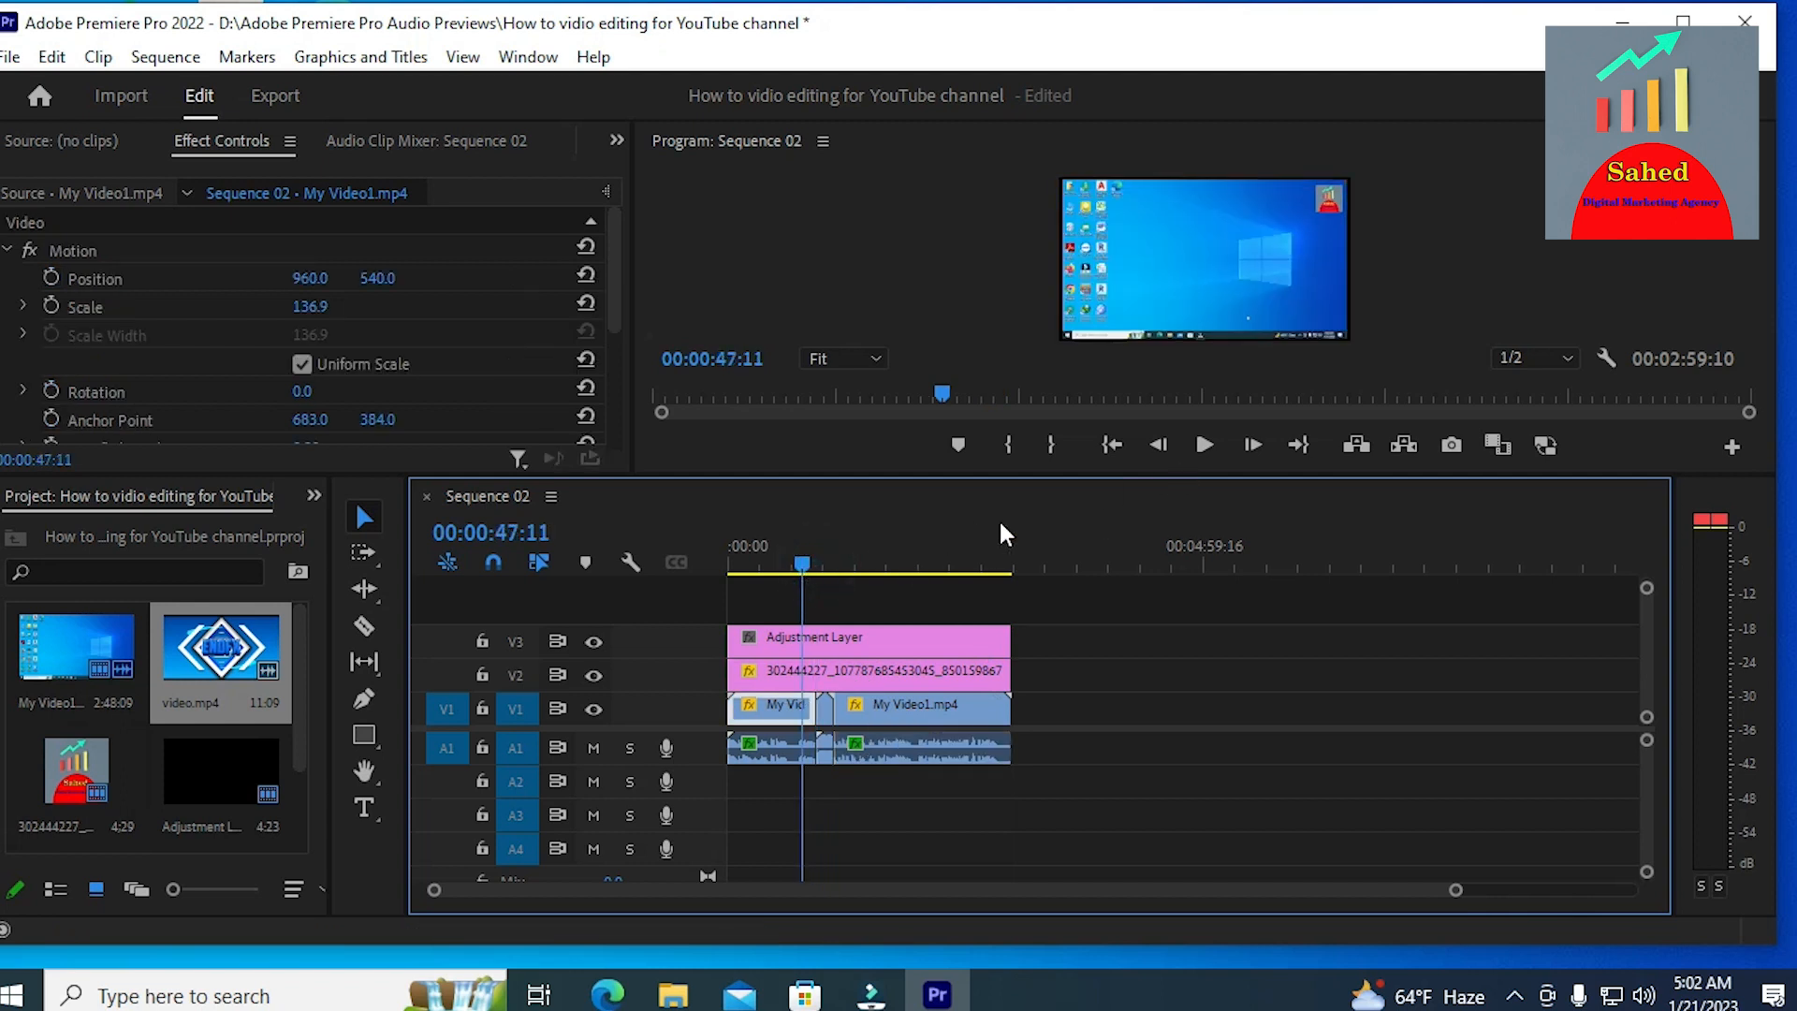
pyautogui.click(1201, 440)
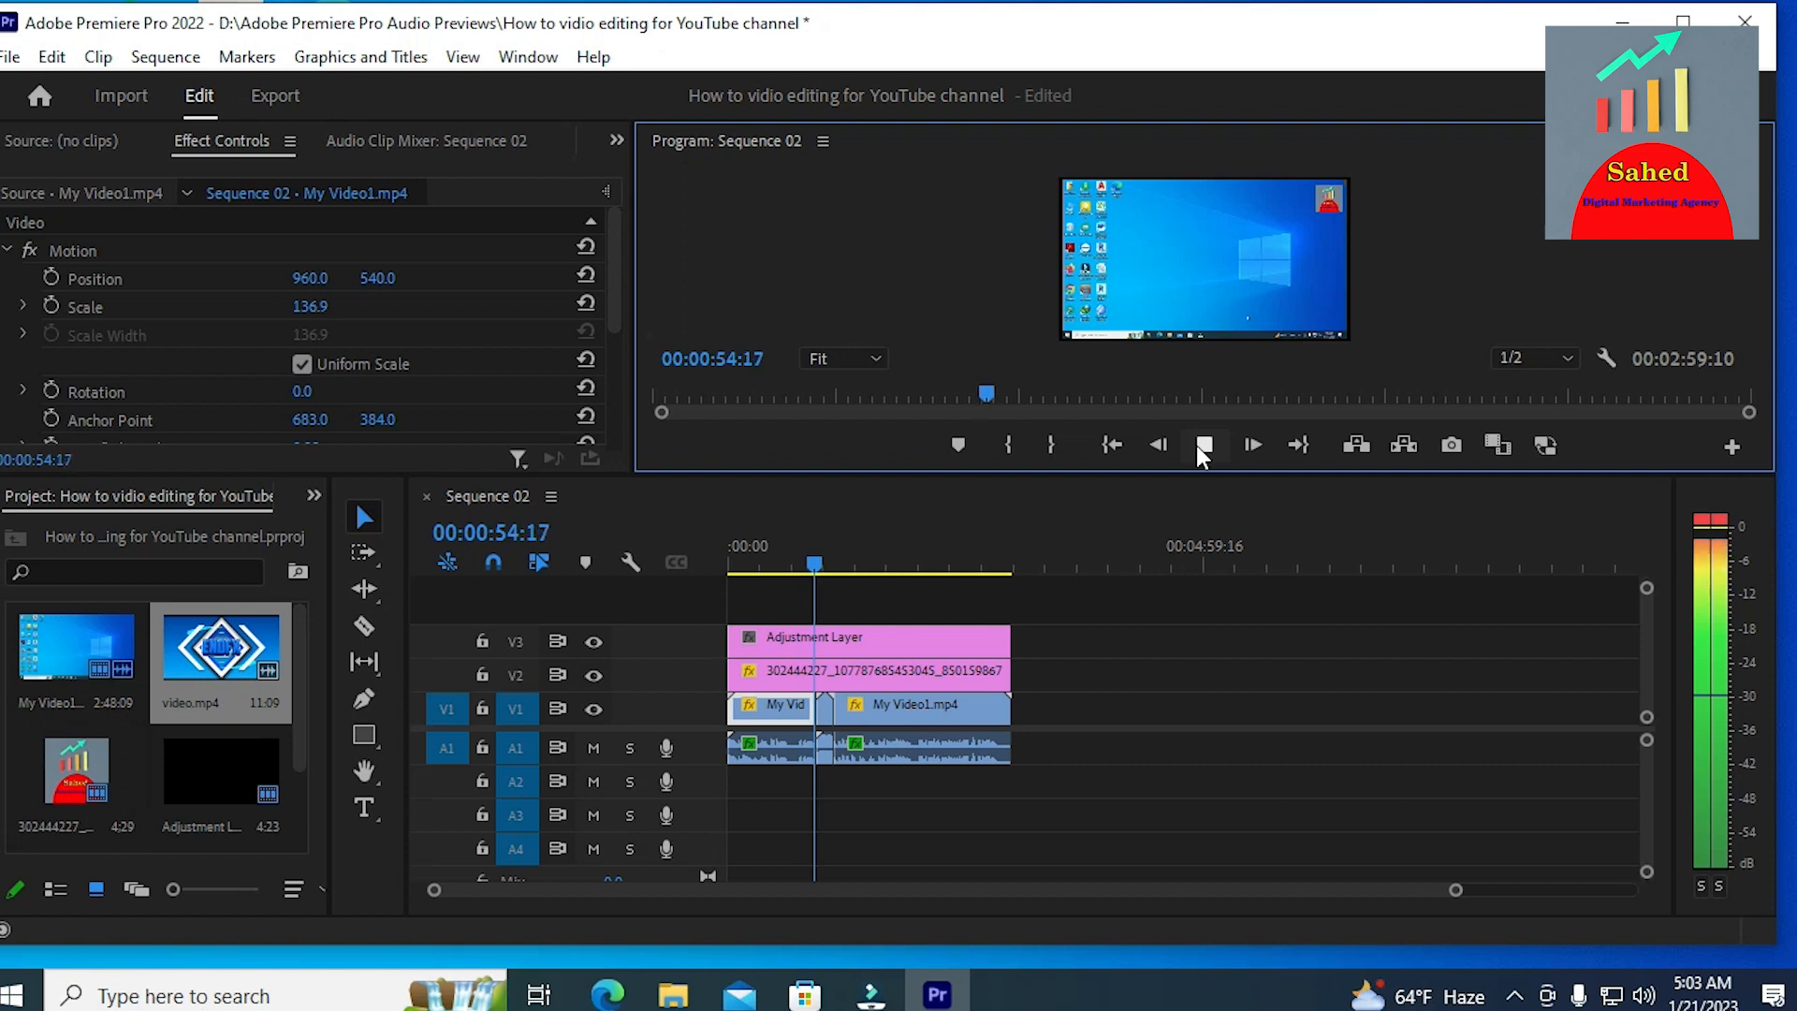
pyautogui.click(1205, 446)
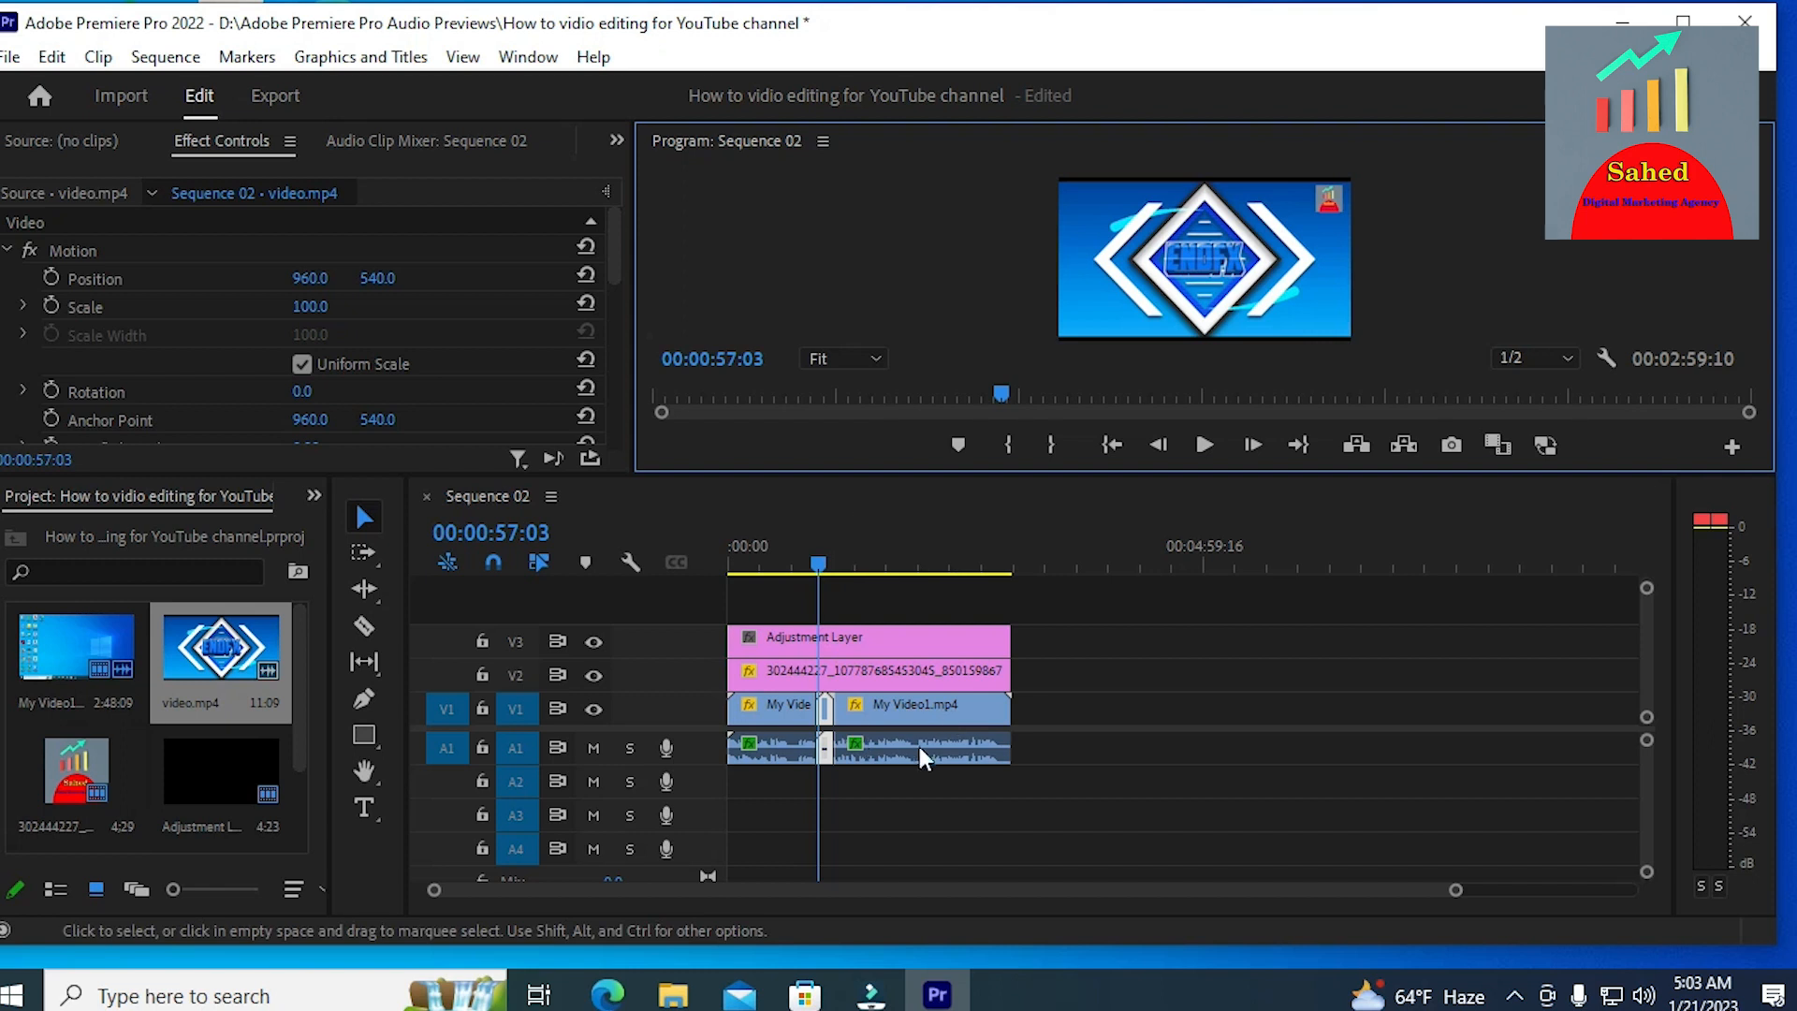
# Step: Clear the effects search and apply the Page Peel video transition at the start of video.mp4 on V1
pyautogui.click(316, 495)
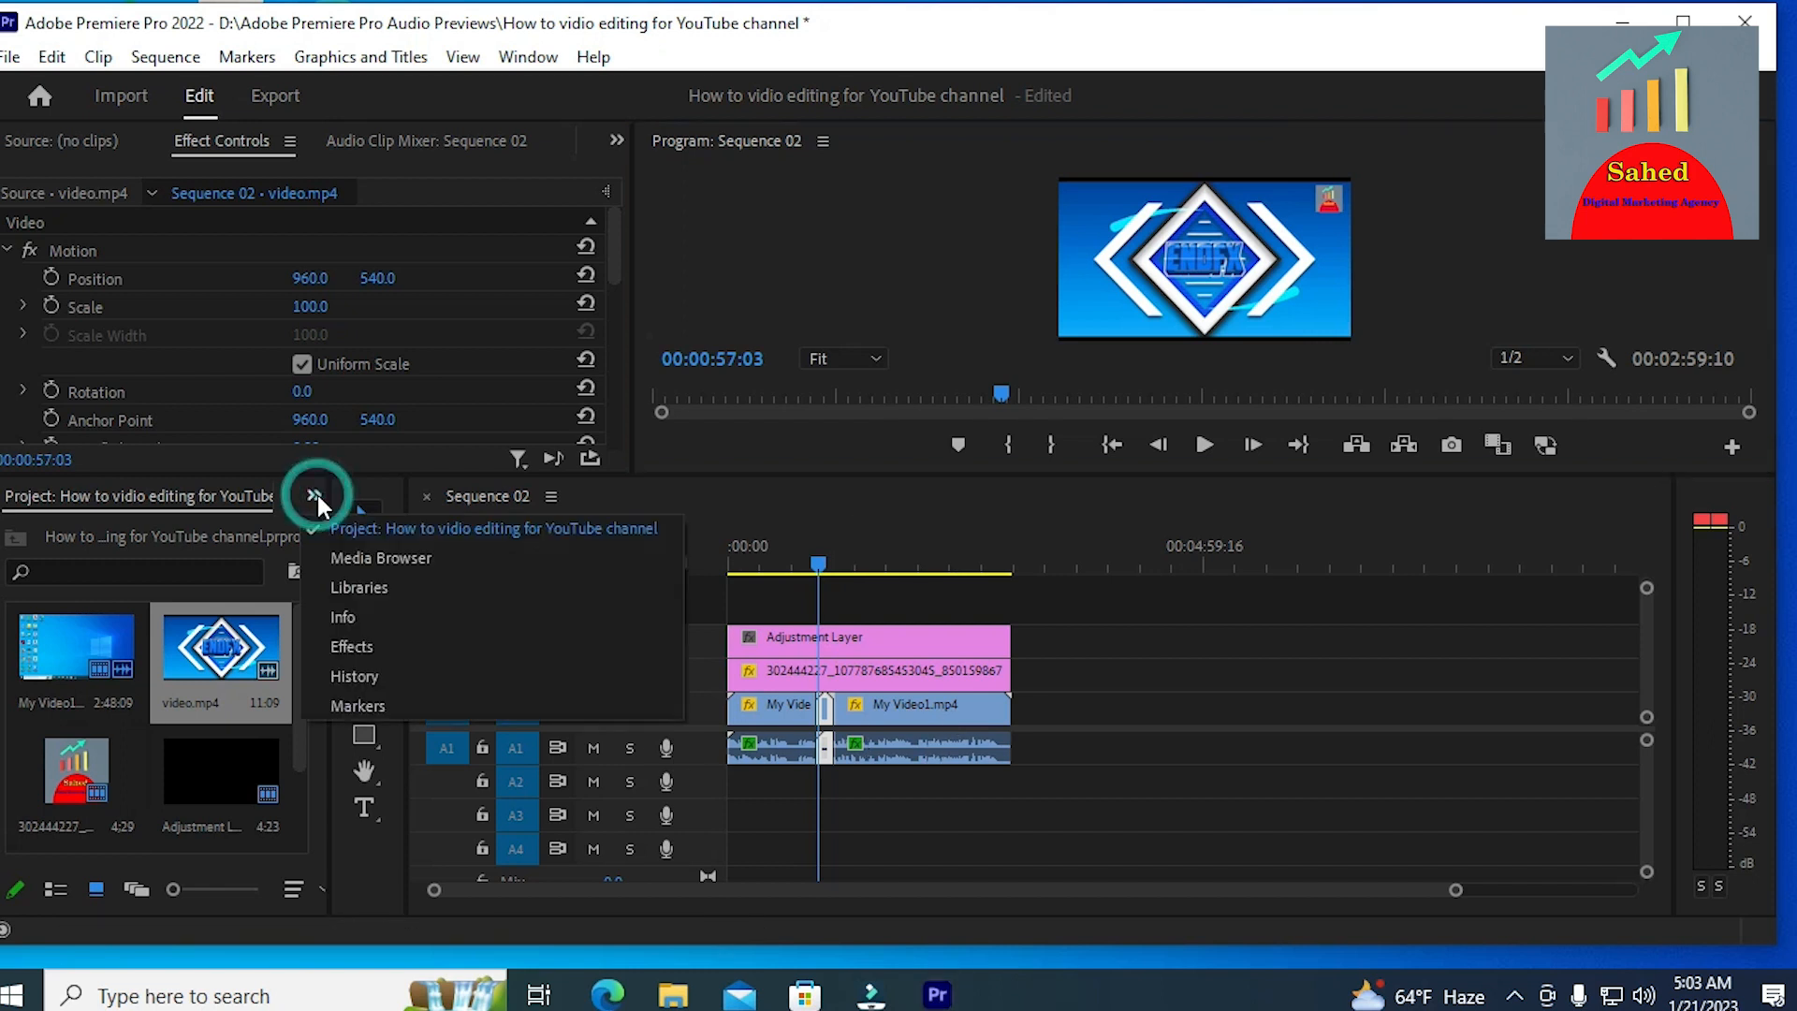
pyautogui.click(357, 645)
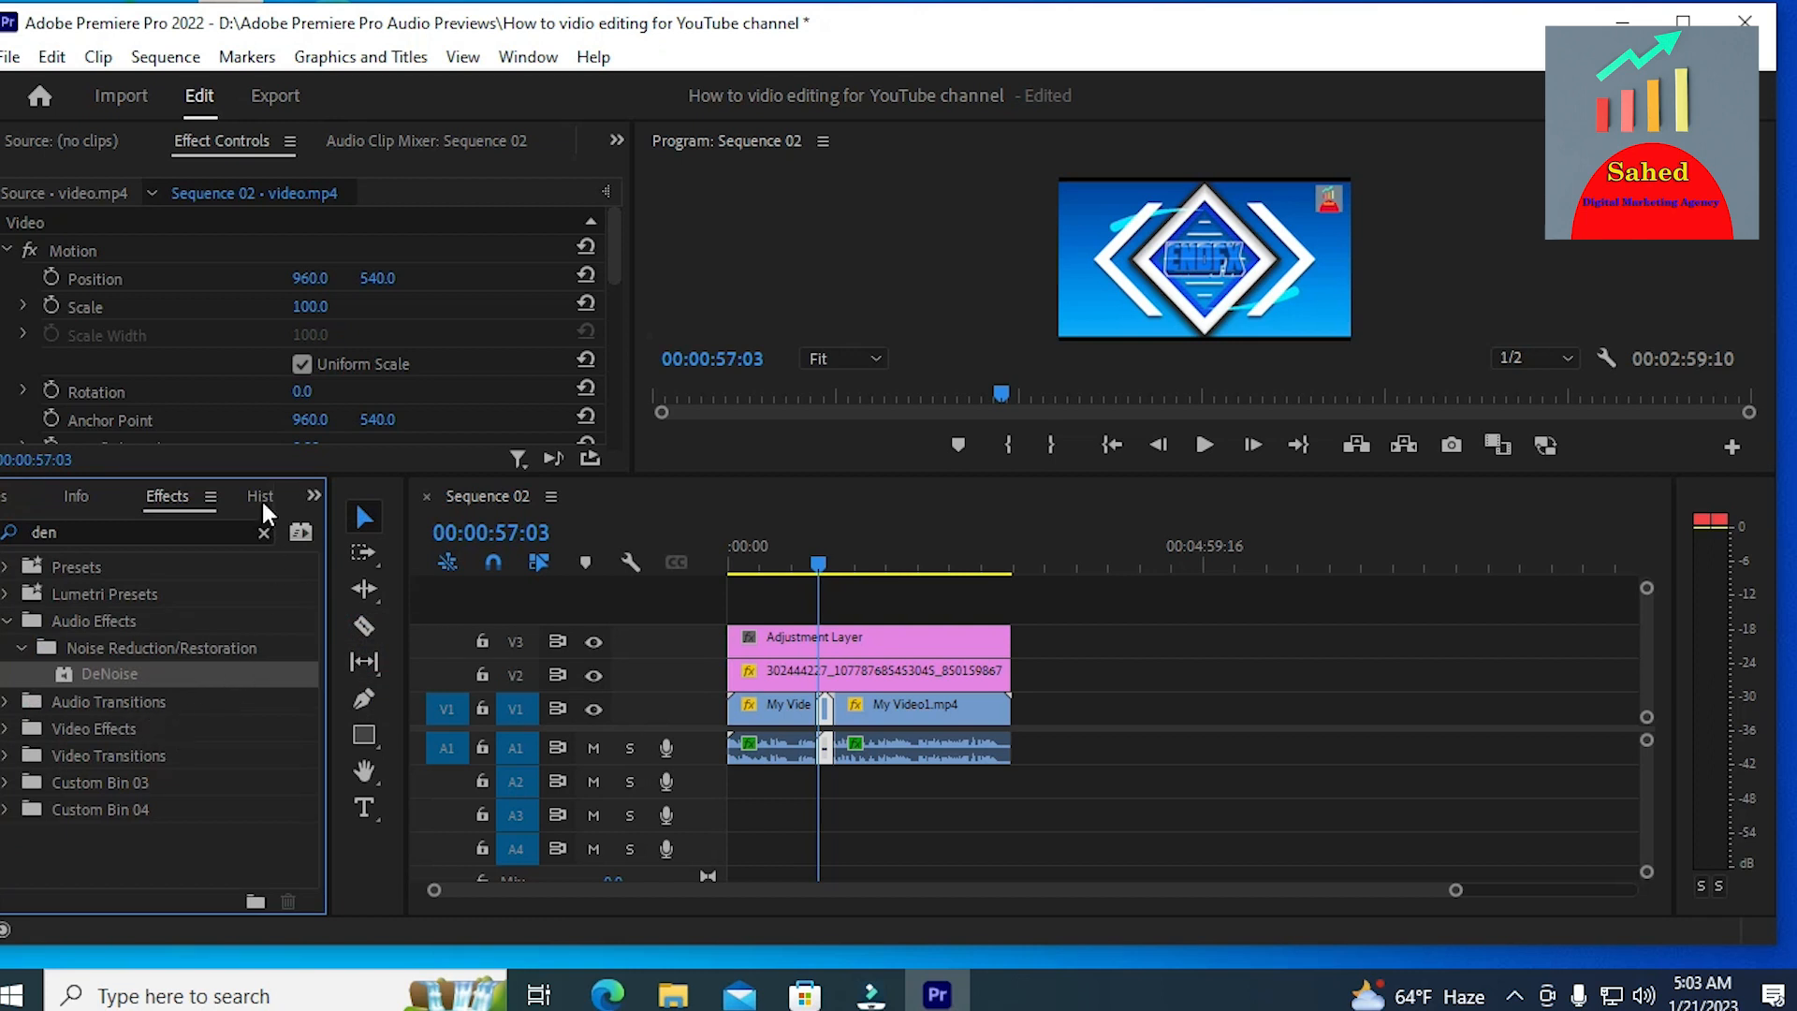
pyautogui.click(263, 531)
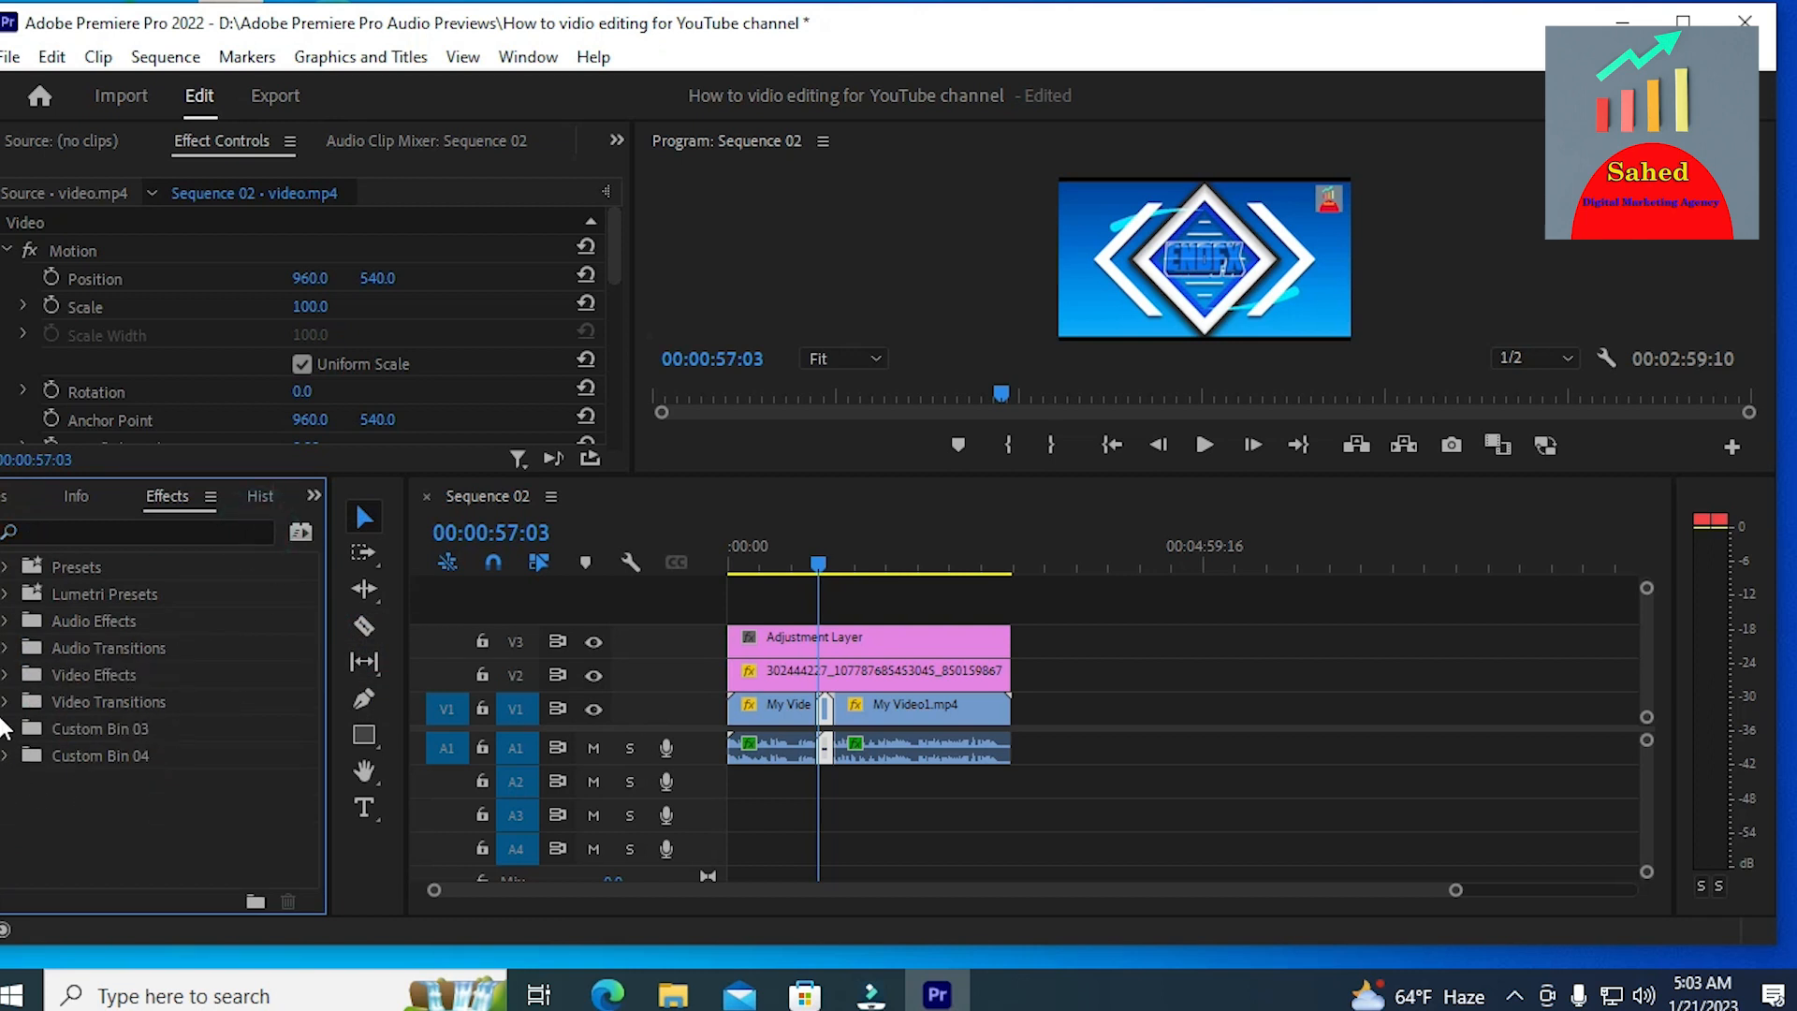
pyautogui.click(8, 702)
pyautogui.scroll(-1, 154, 763)
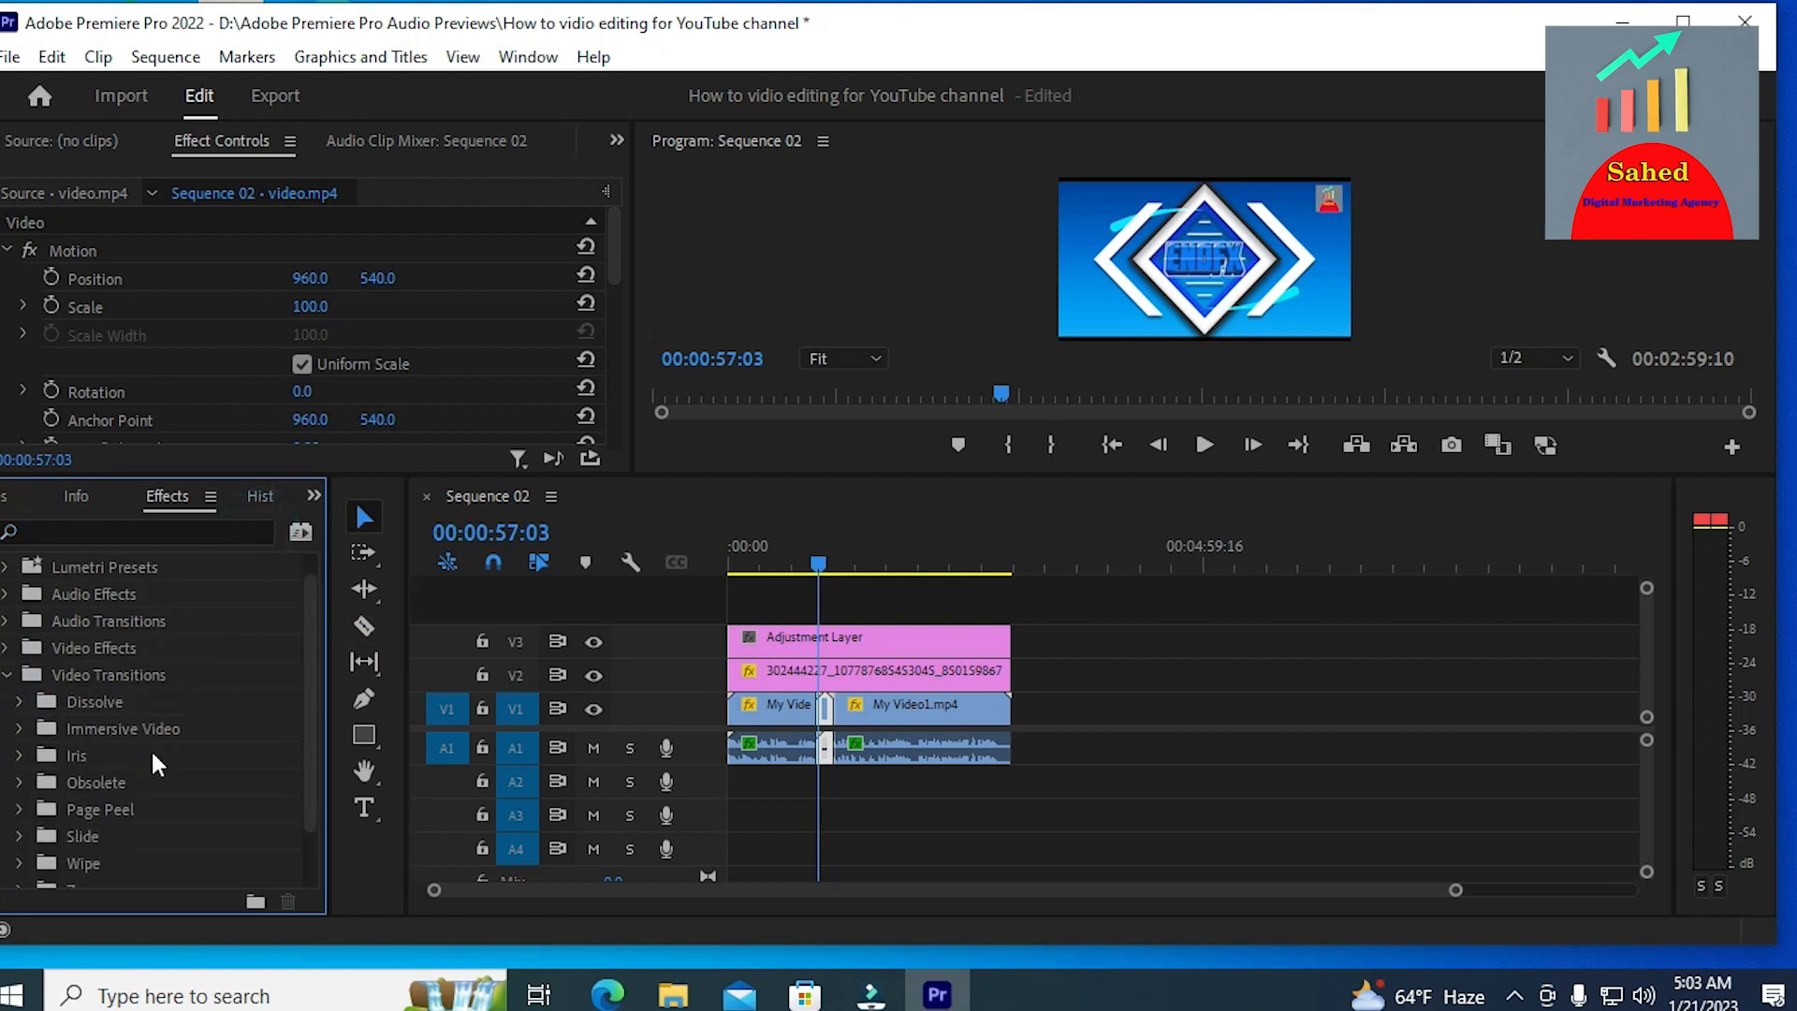
pyautogui.scroll(-1, 157, 786)
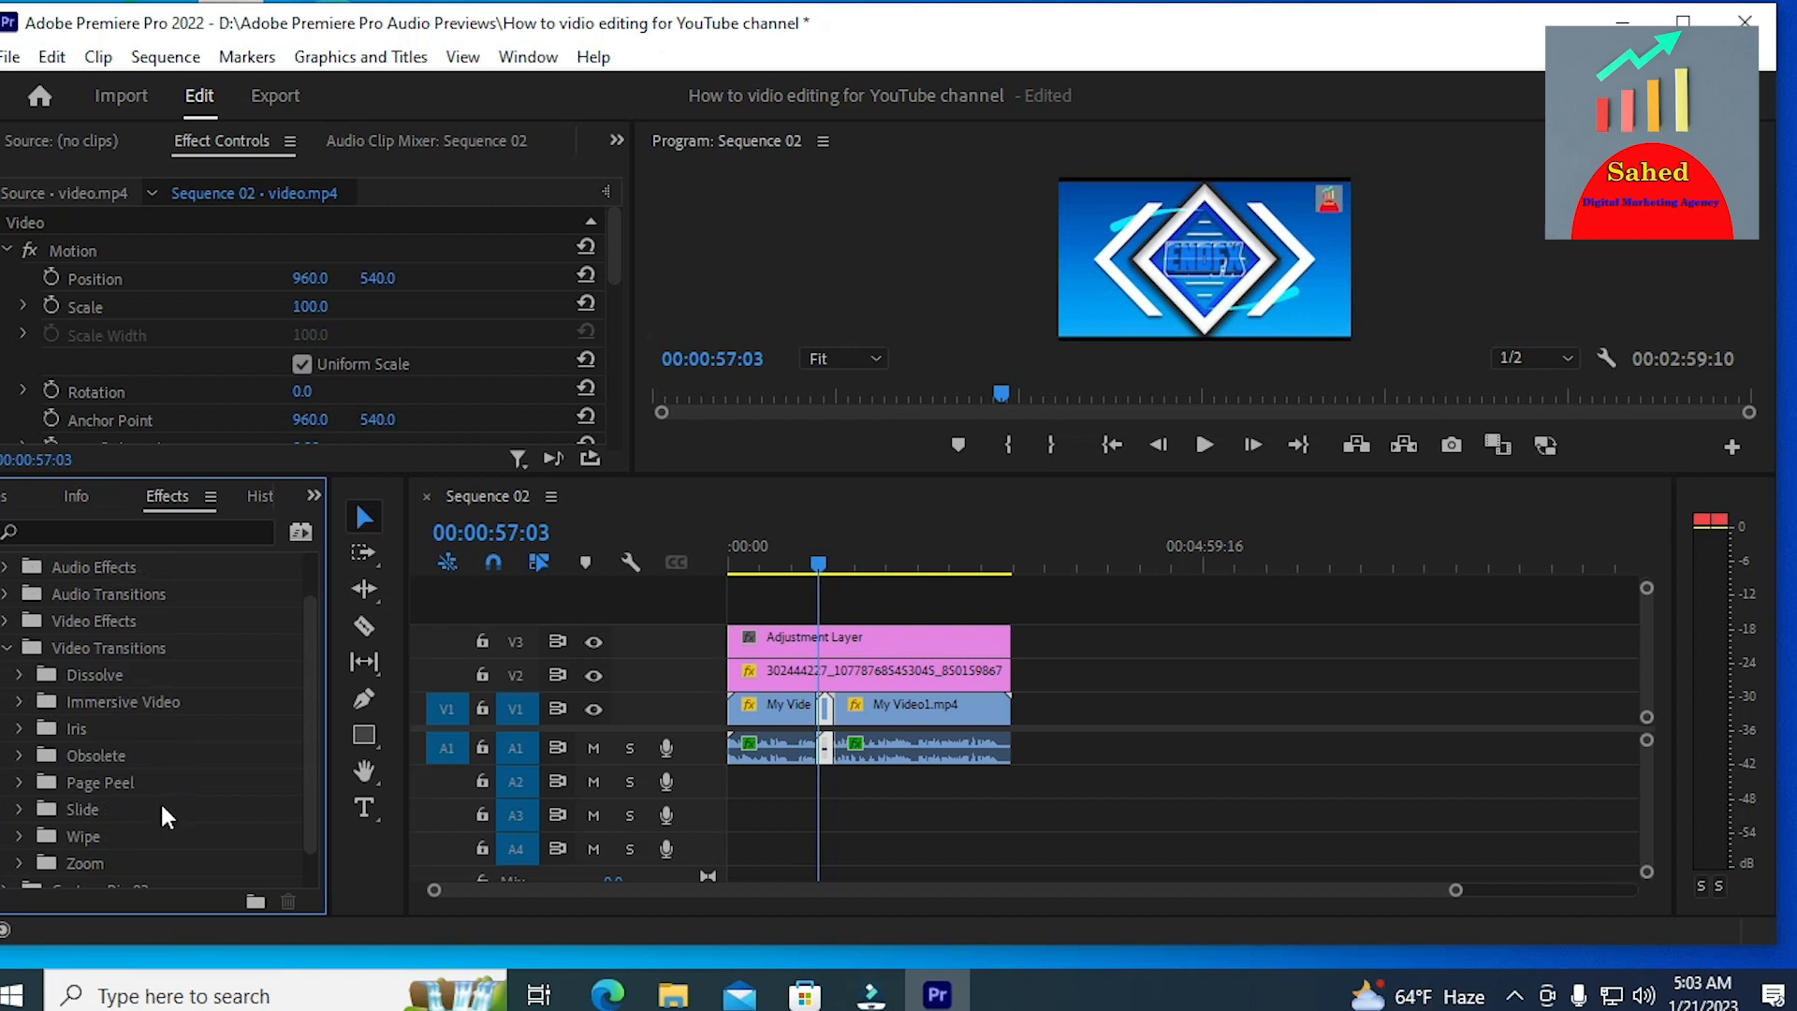
pyautogui.click(22, 781)
pyautogui.moveTo(150, 807); pyautogui.dragTo(824, 697)
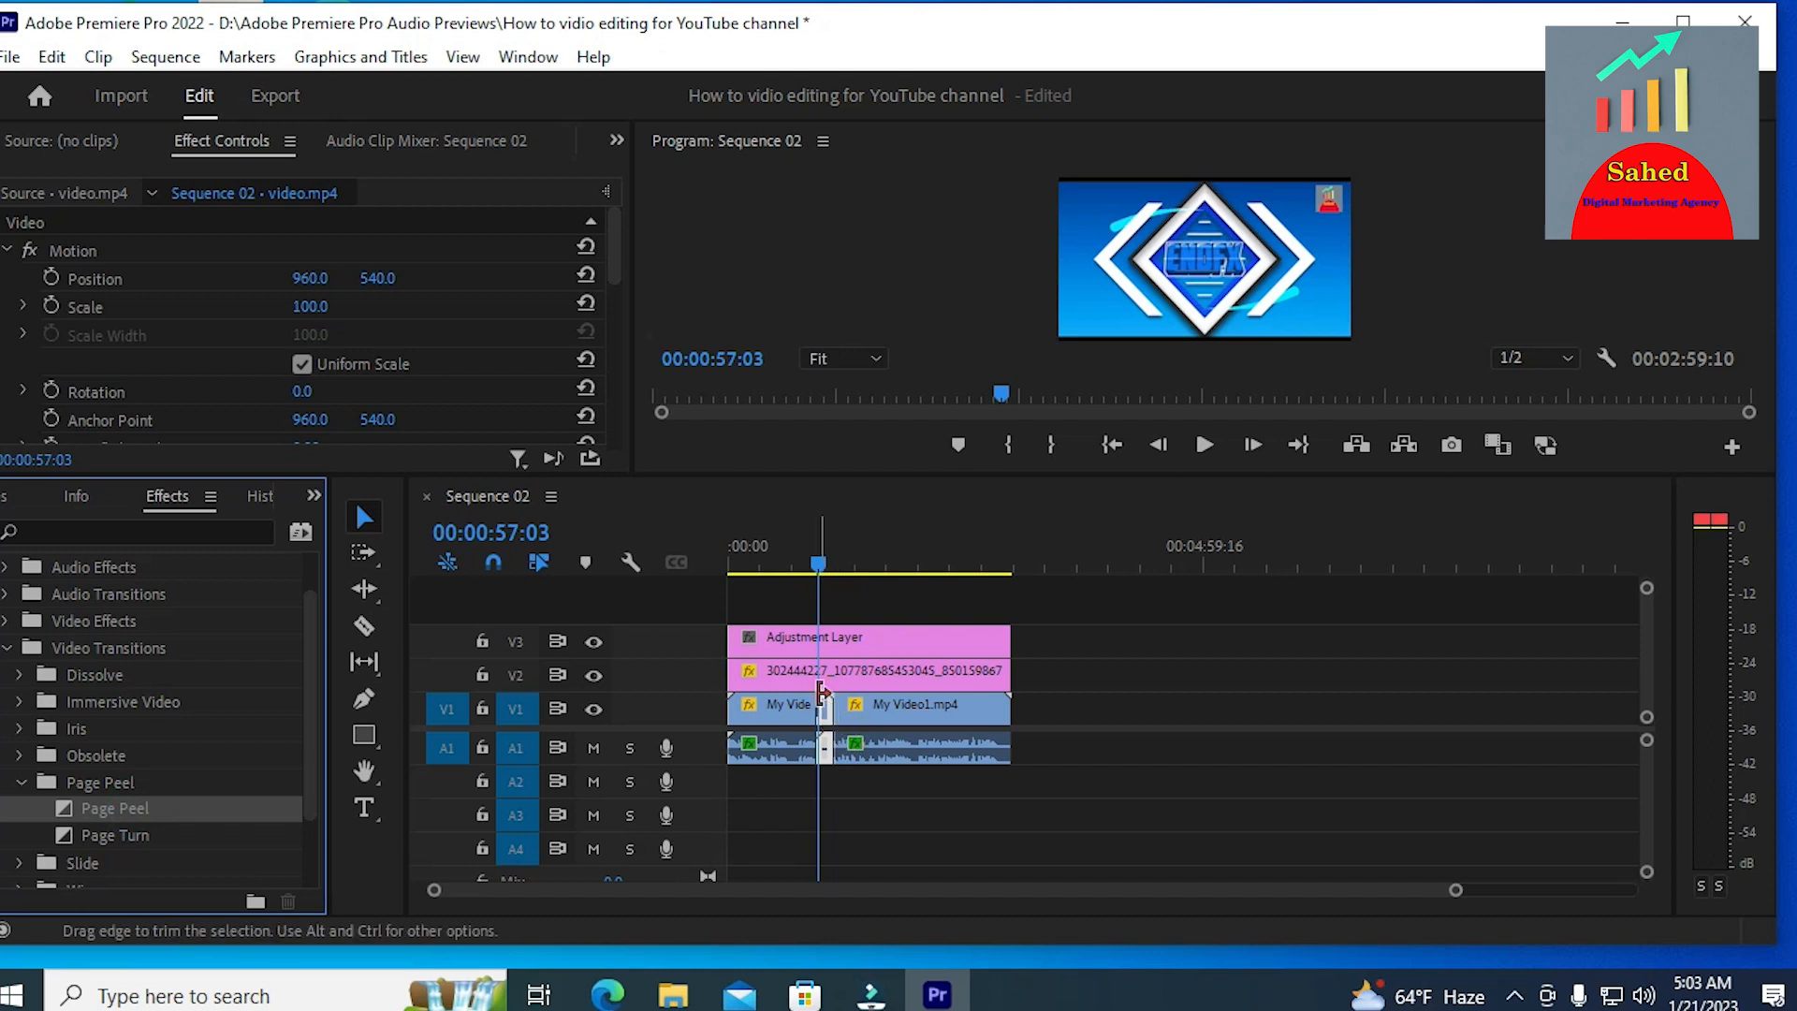
# Step: Play the Page Peel transition into video.mp4 from 00:00:55:23
pyautogui.click(815, 563)
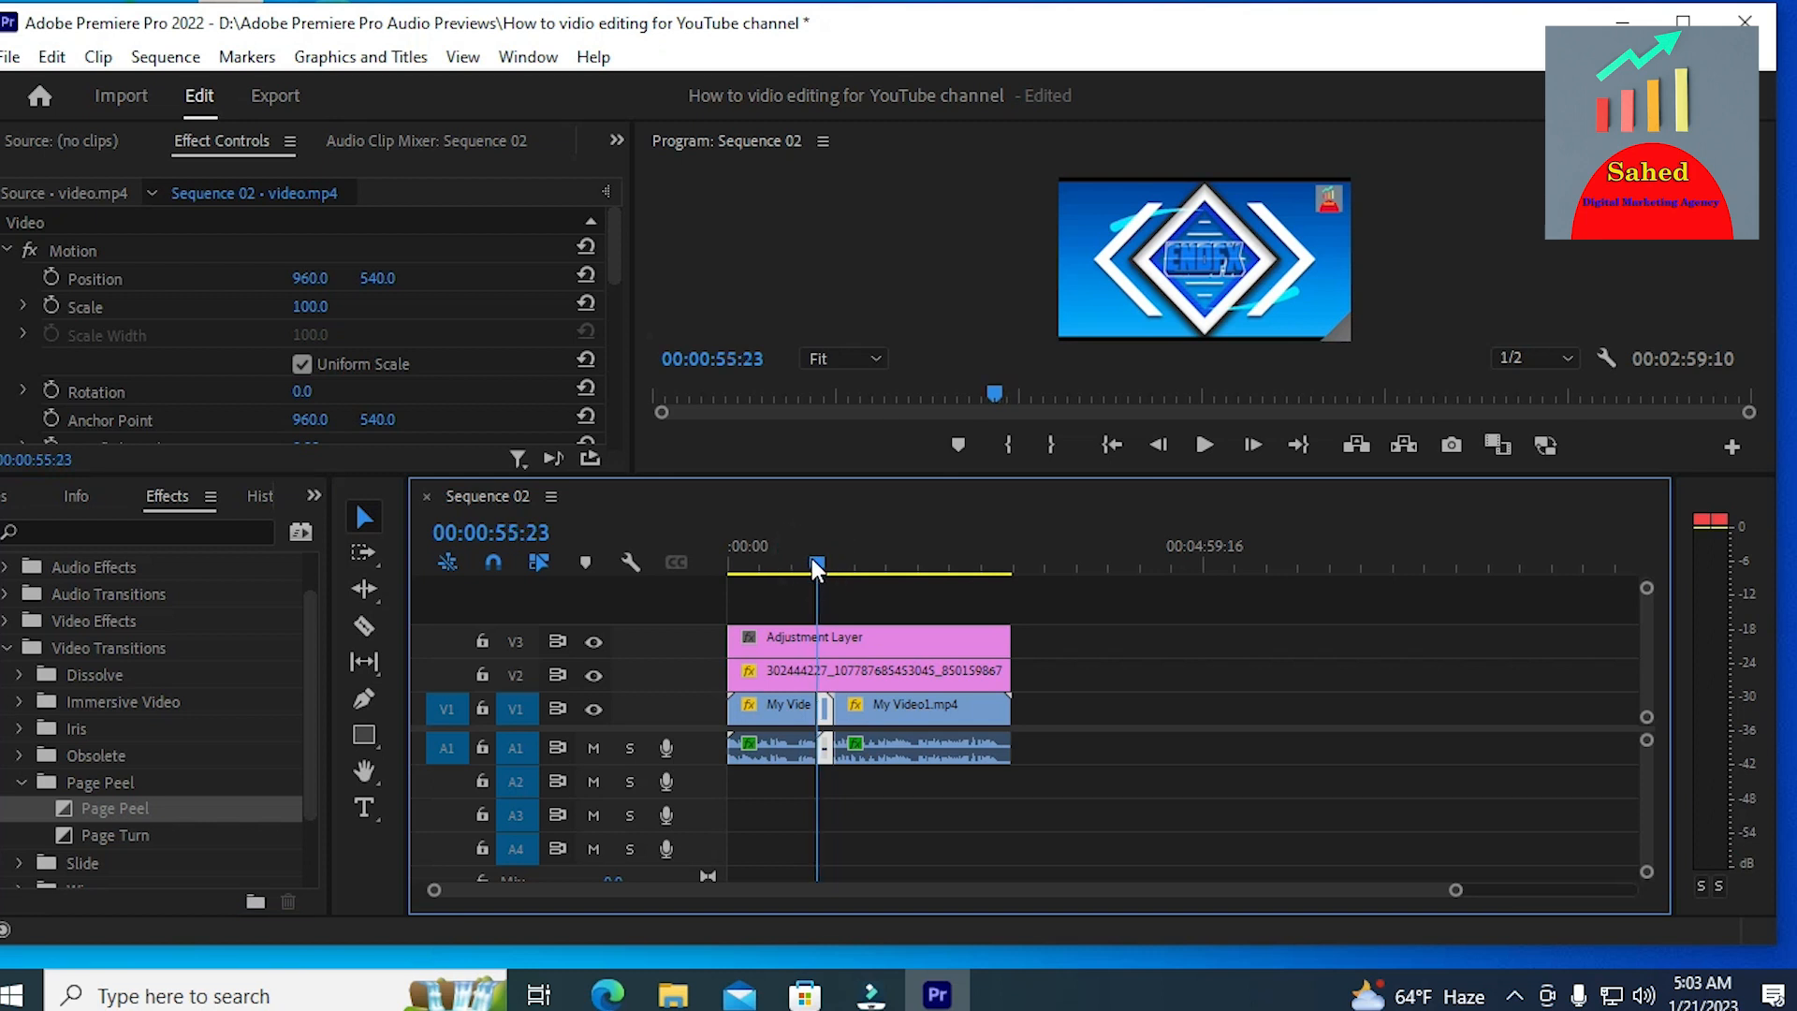
pyautogui.click(1205, 445)
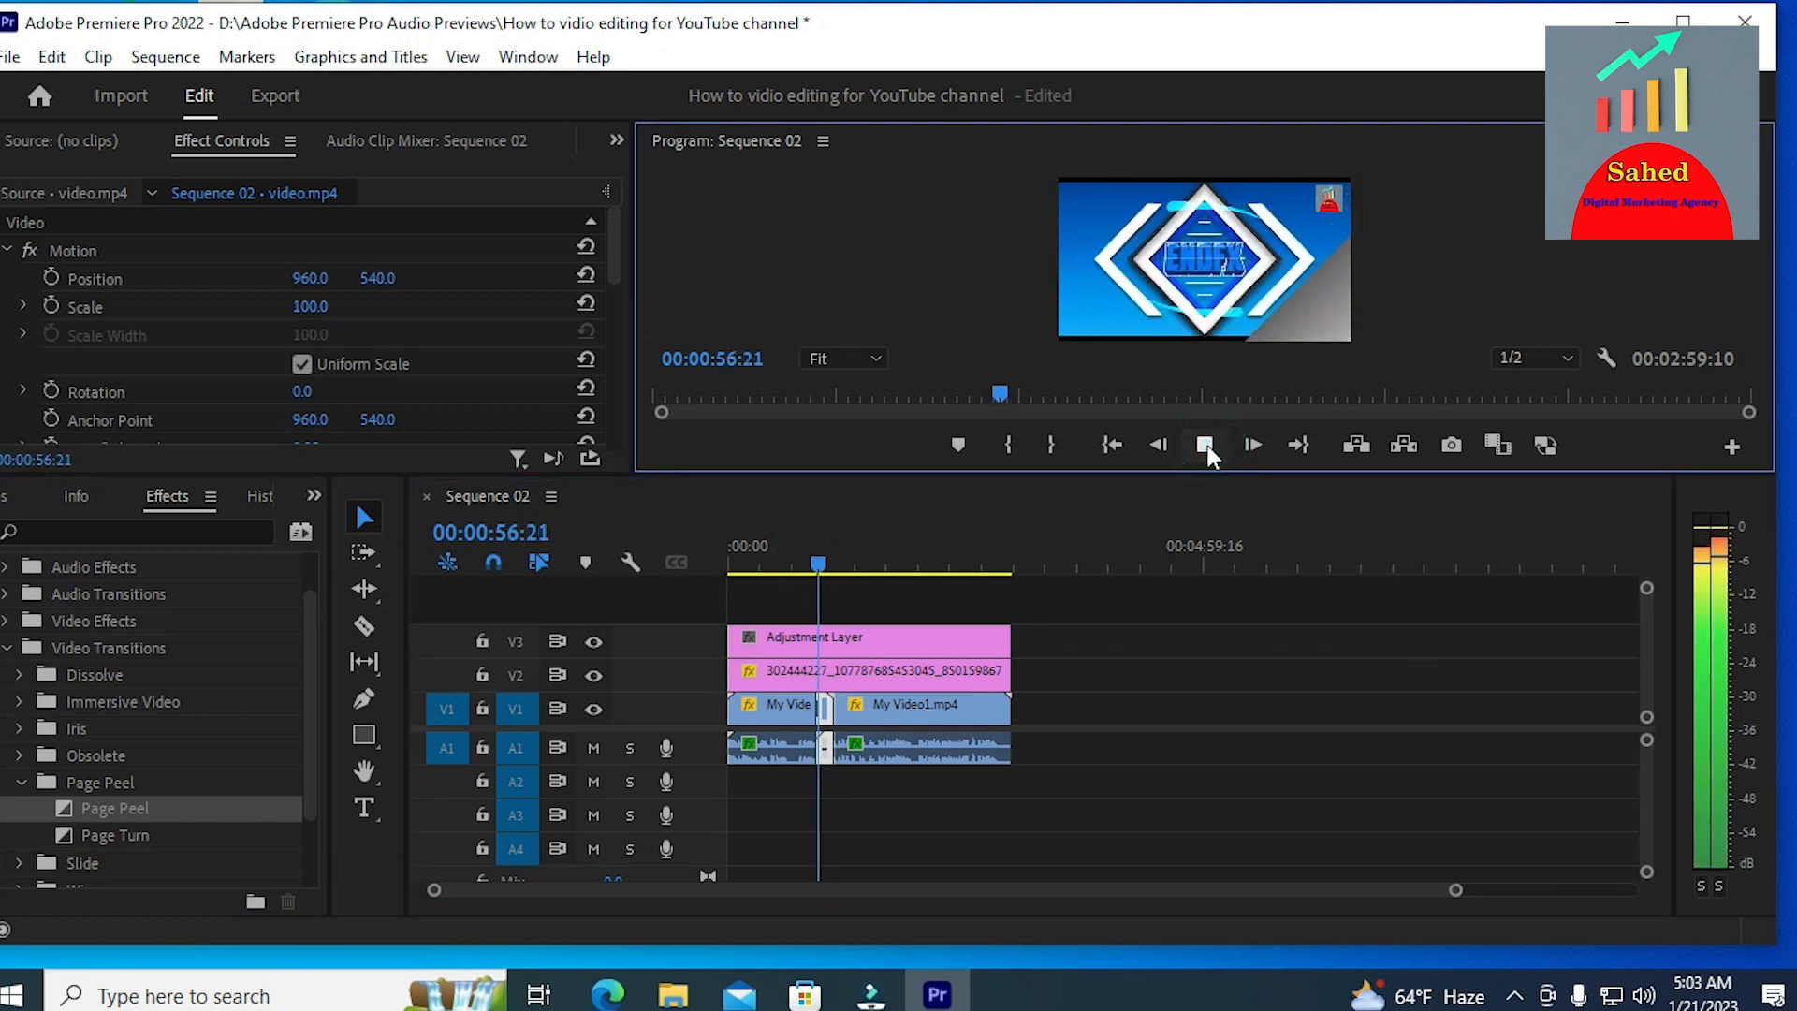
pyautogui.click(1205, 446)
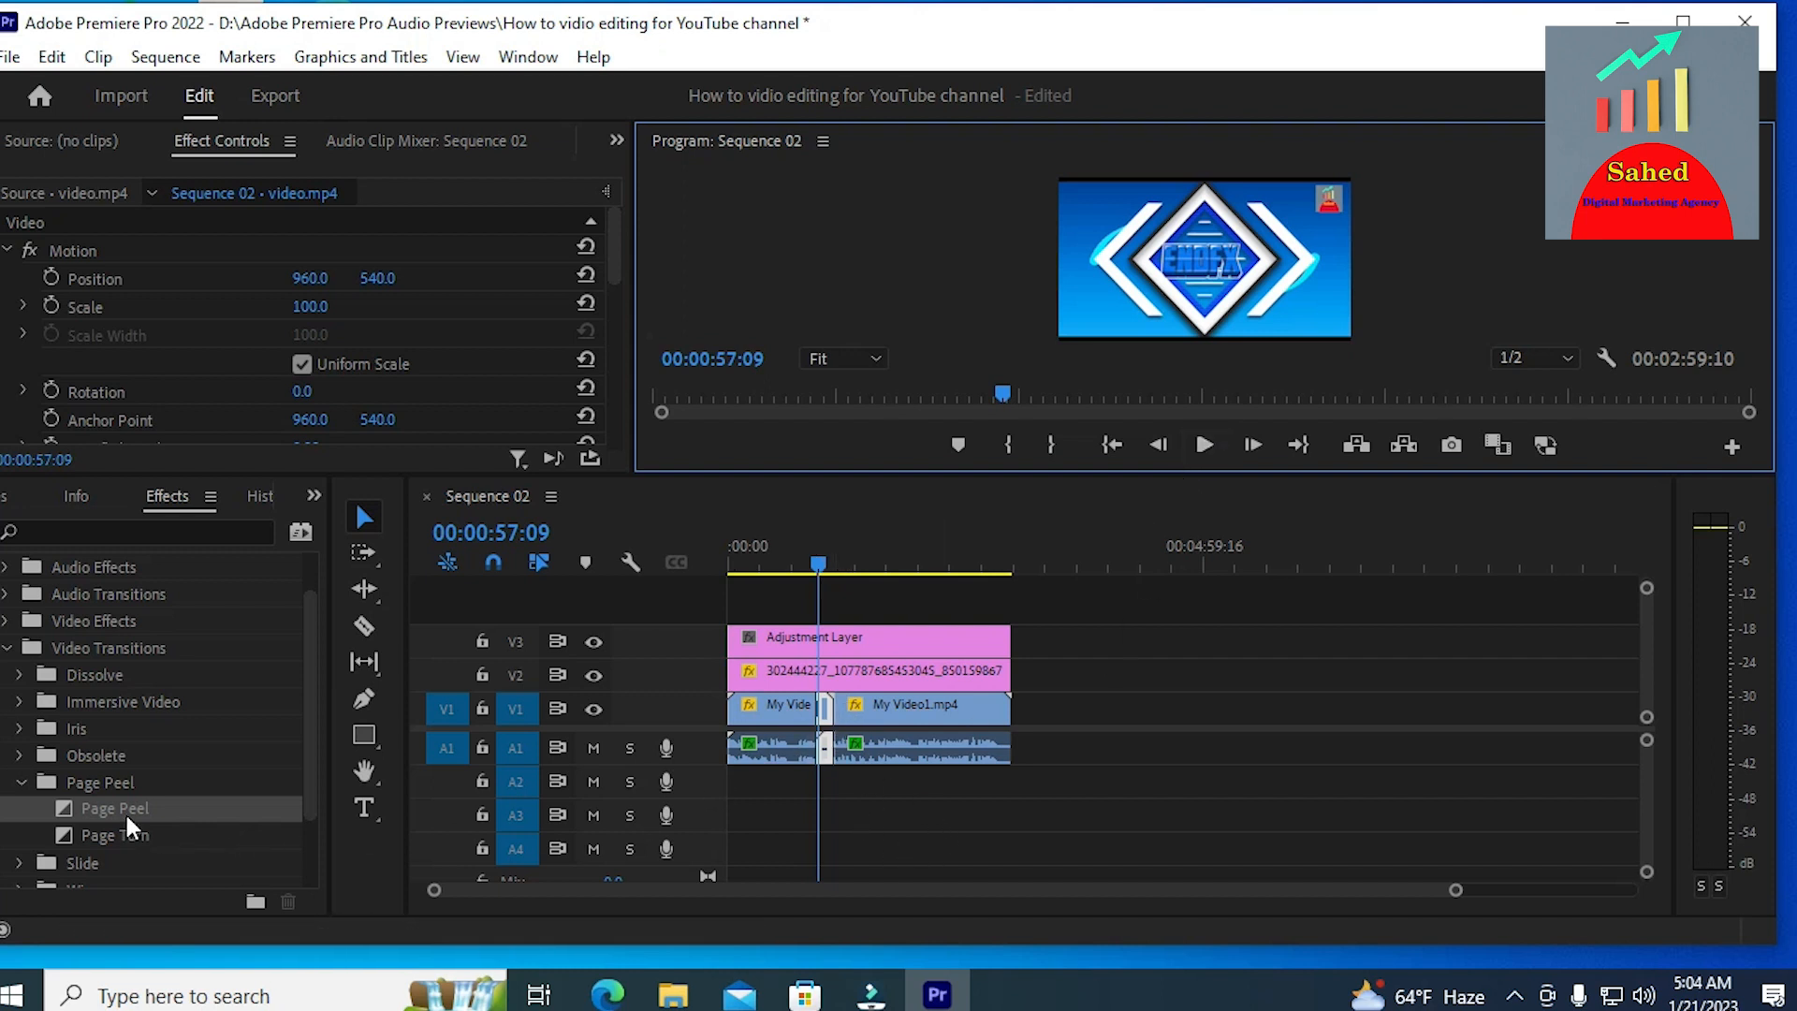
# Step: Apply Page Peel at the cut between video.mp4 and the second My Video1 part, and play through that transition
pyautogui.moveTo(128, 811); pyautogui.dragTo(824, 708)
pyautogui.moveTo(140, 809); pyautogui.dragTo(850, 715)
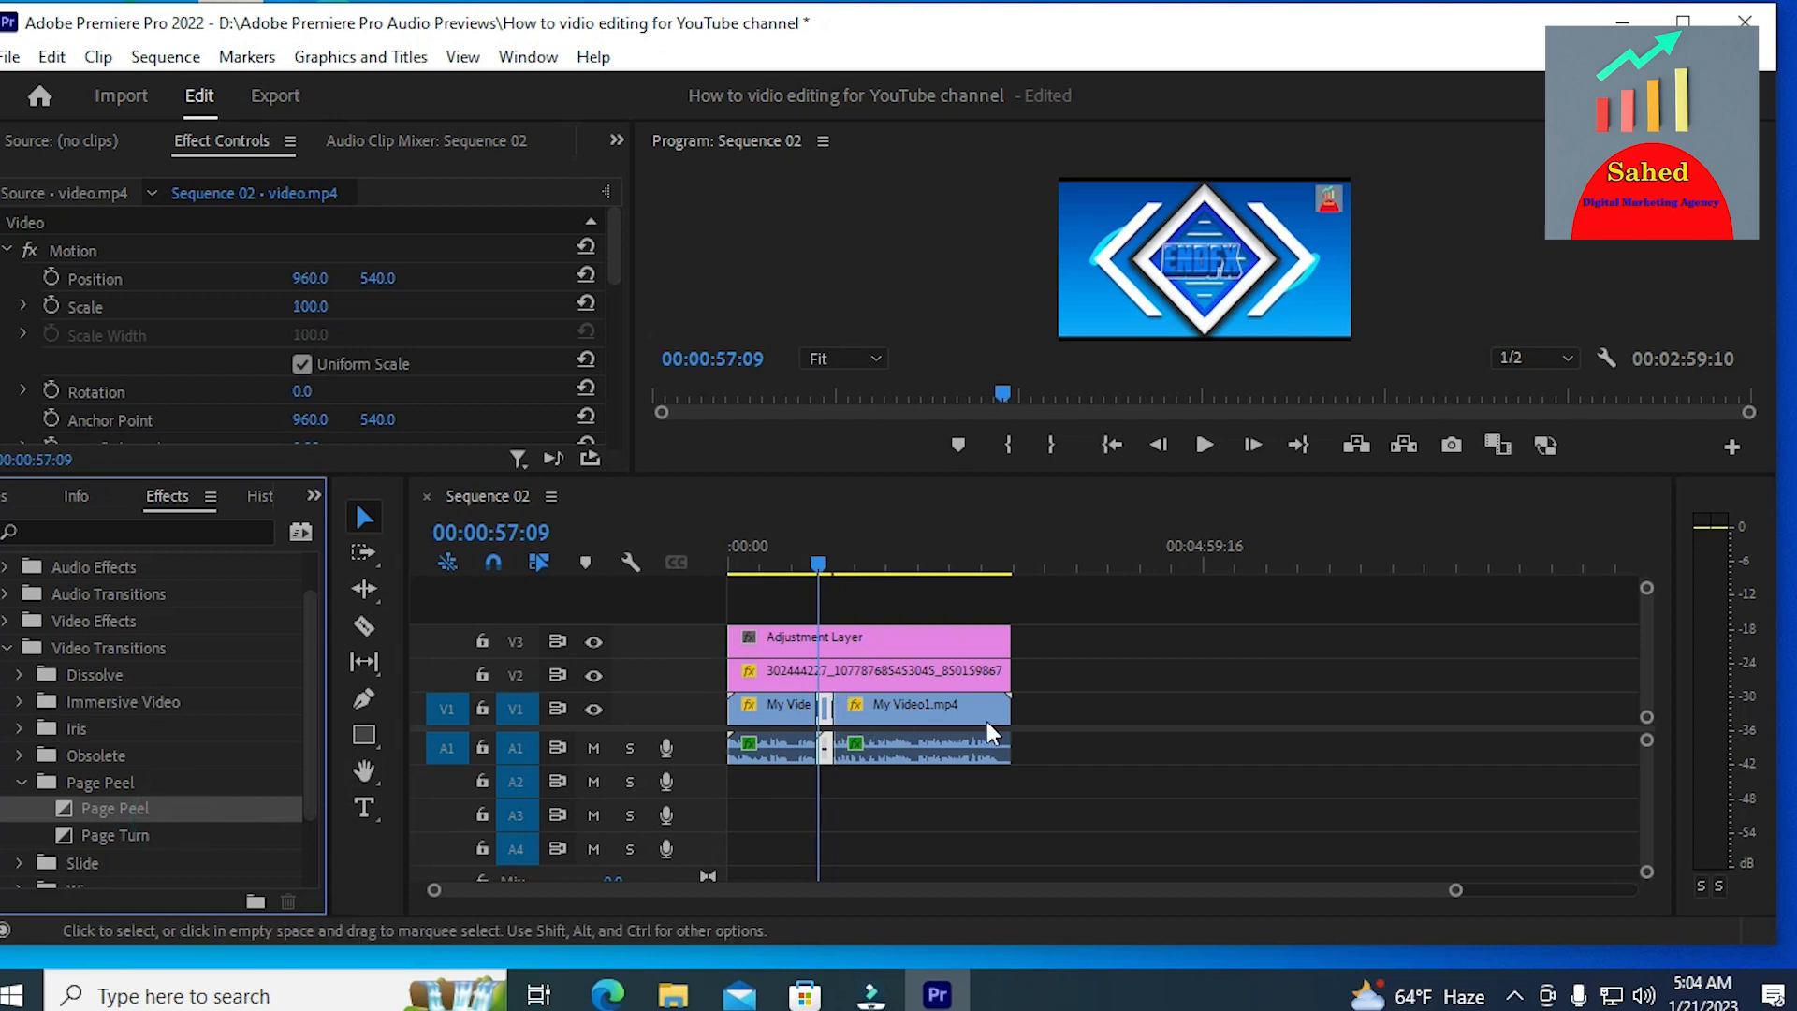
pyautogui.click(1203, 441)
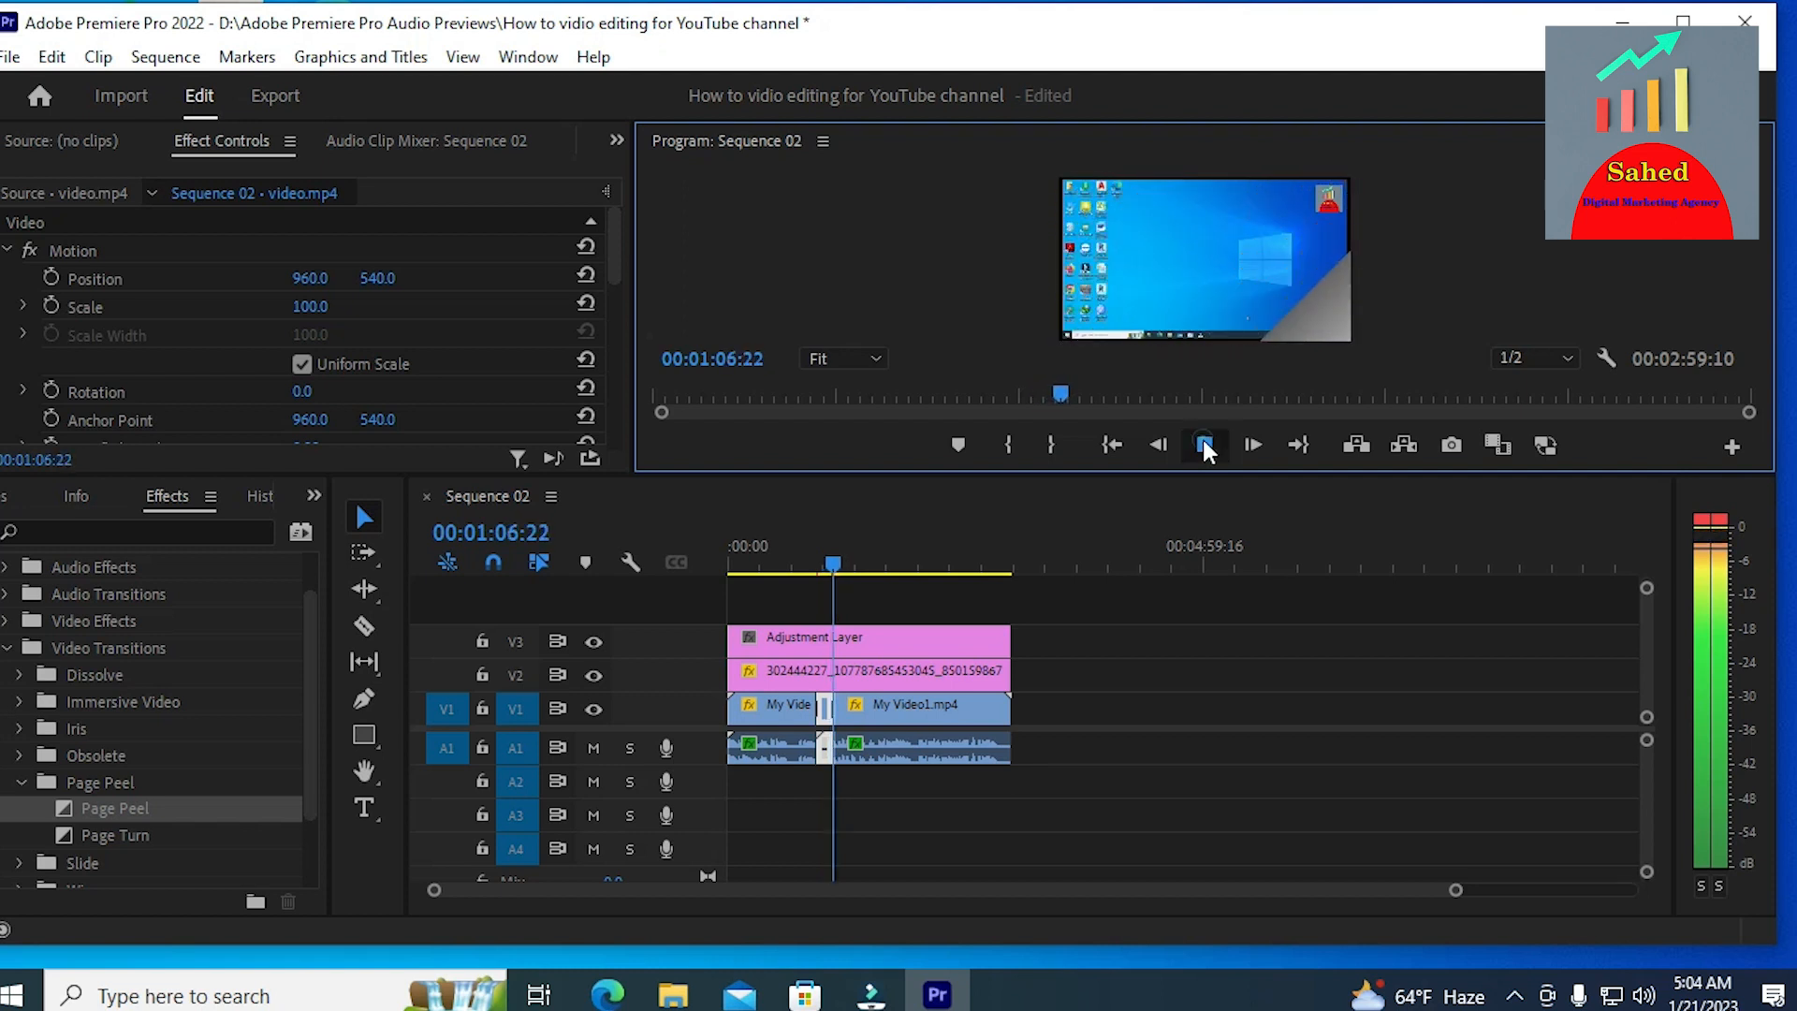
pyautogui.click(1203, 444)
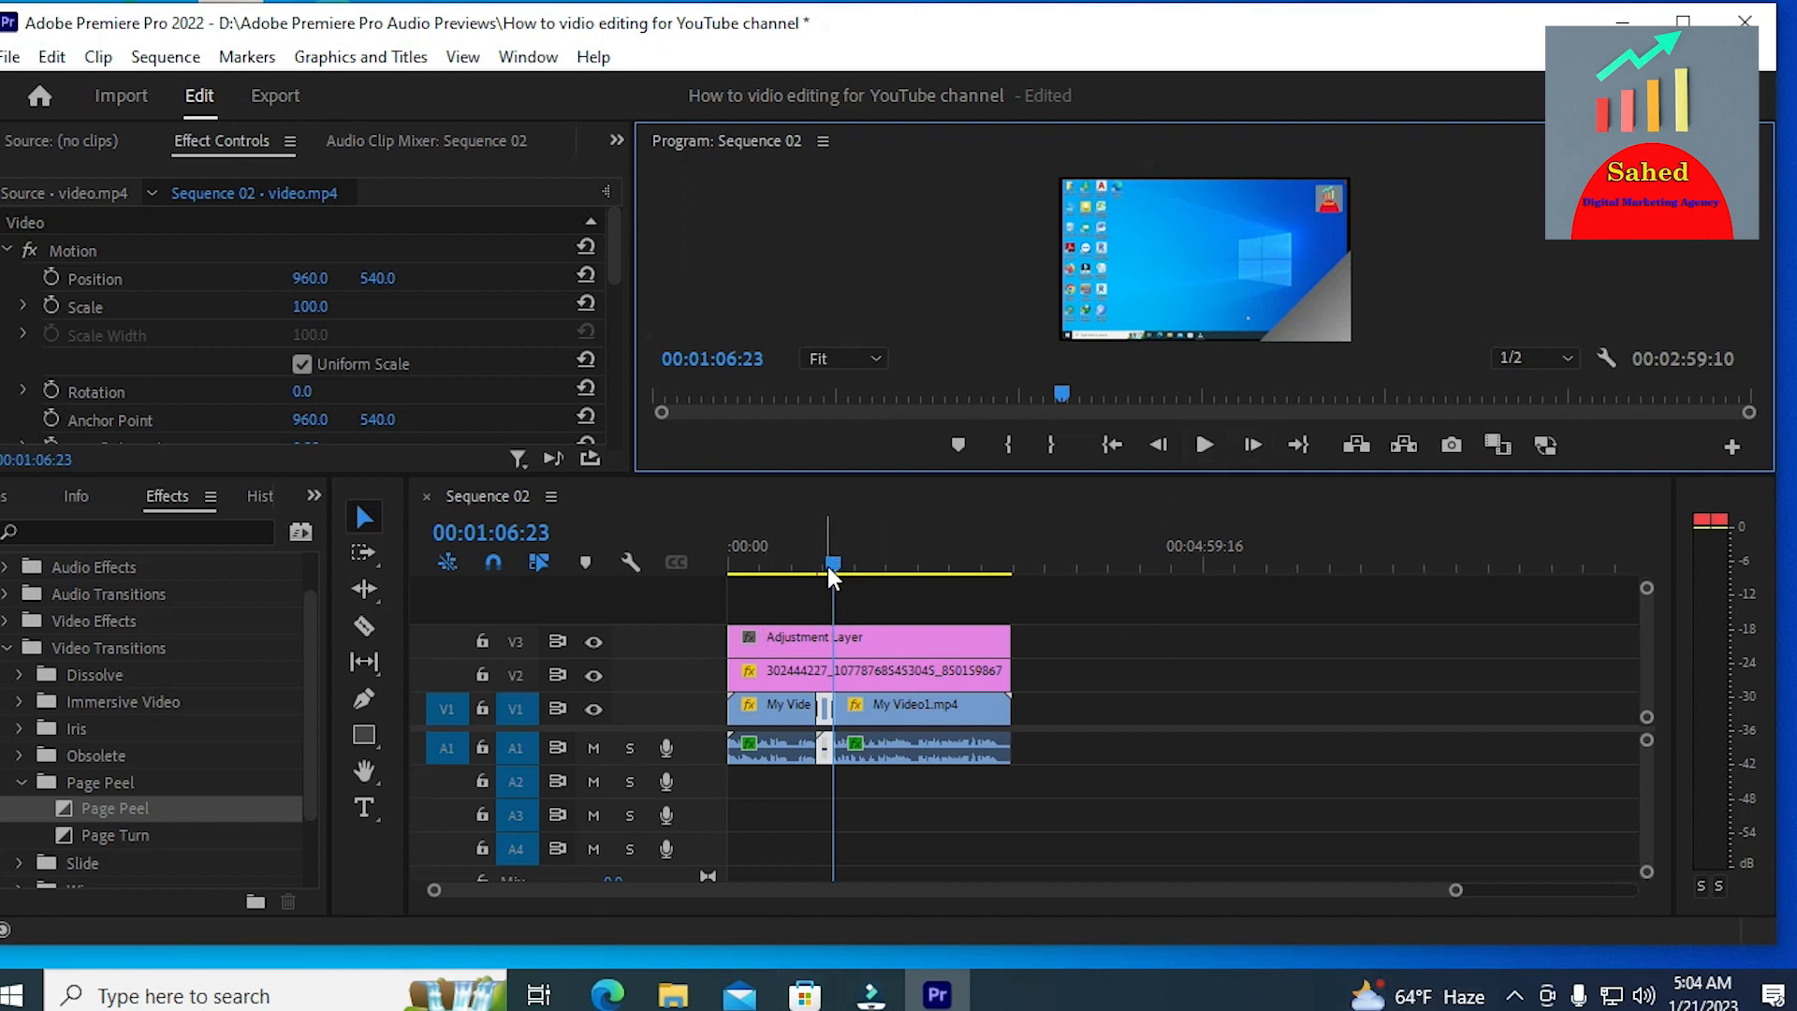
# Step: Mark the sequence's Out point at 00:02:57:05, near the end of the clips, and open the media export settings
pyautogui.moveTo(836, 564); pyautogui.dragTo(1010, 609)
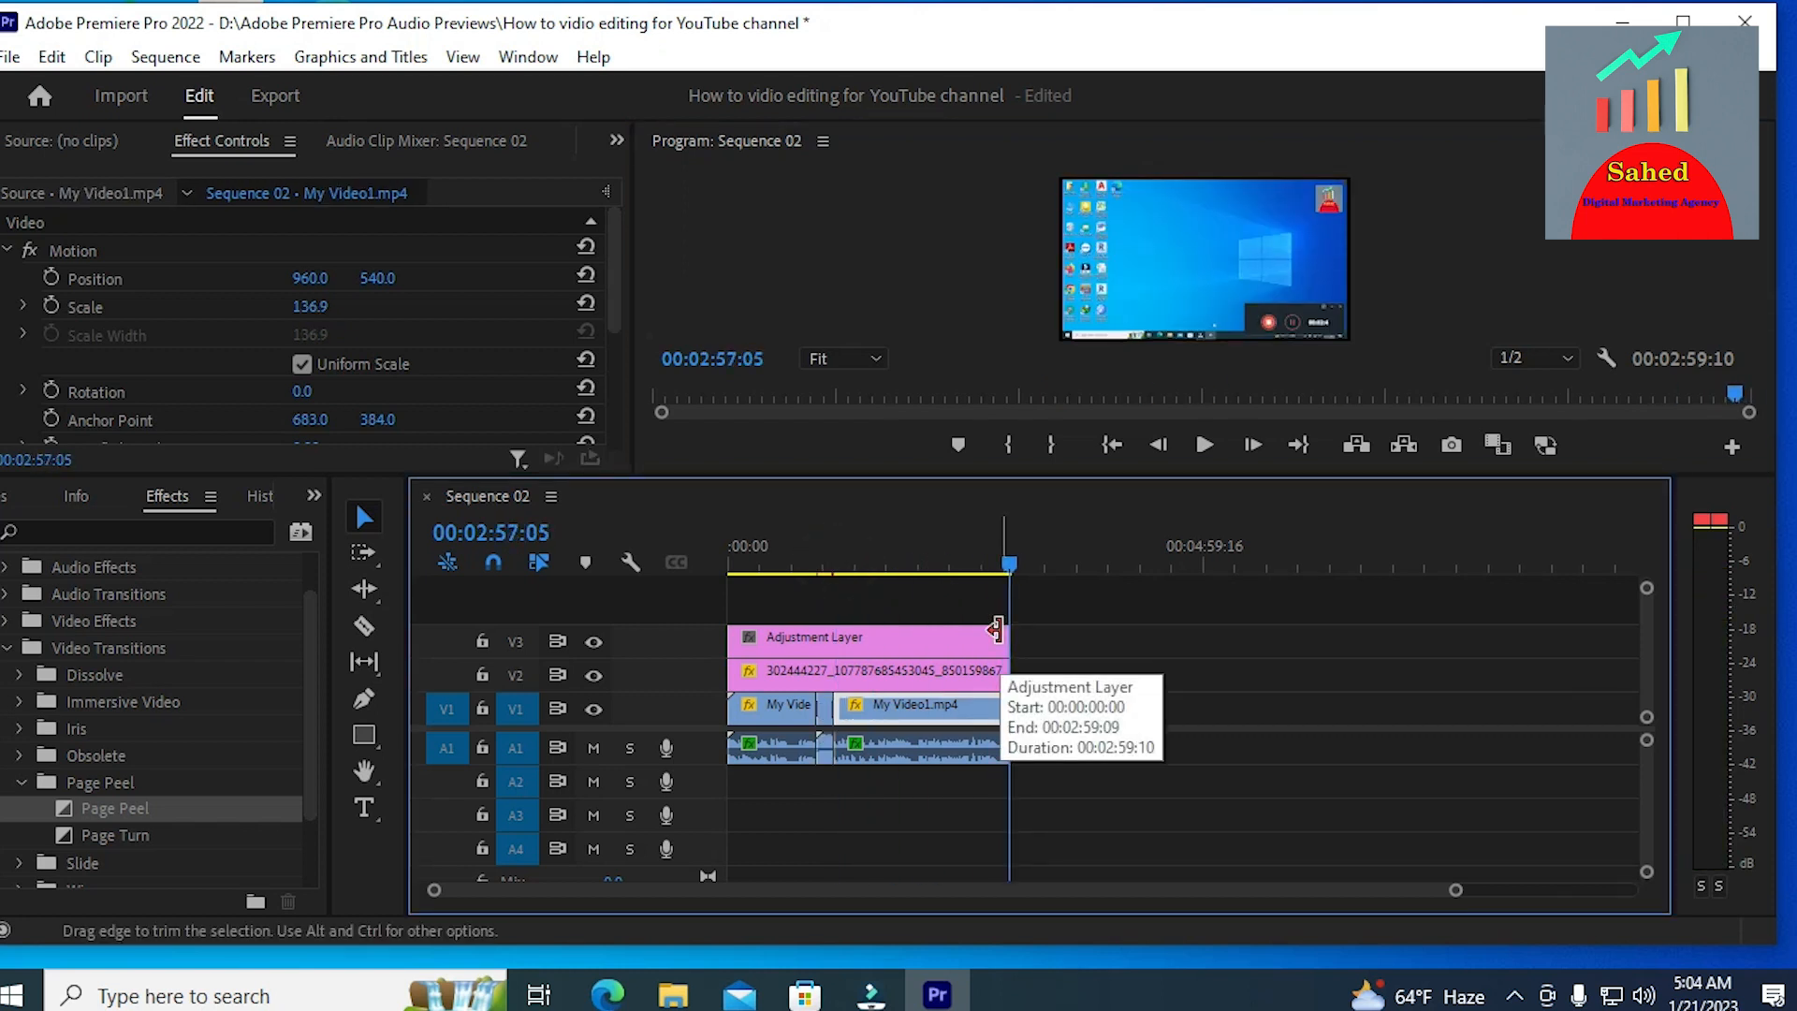
pyautogui.press('o')
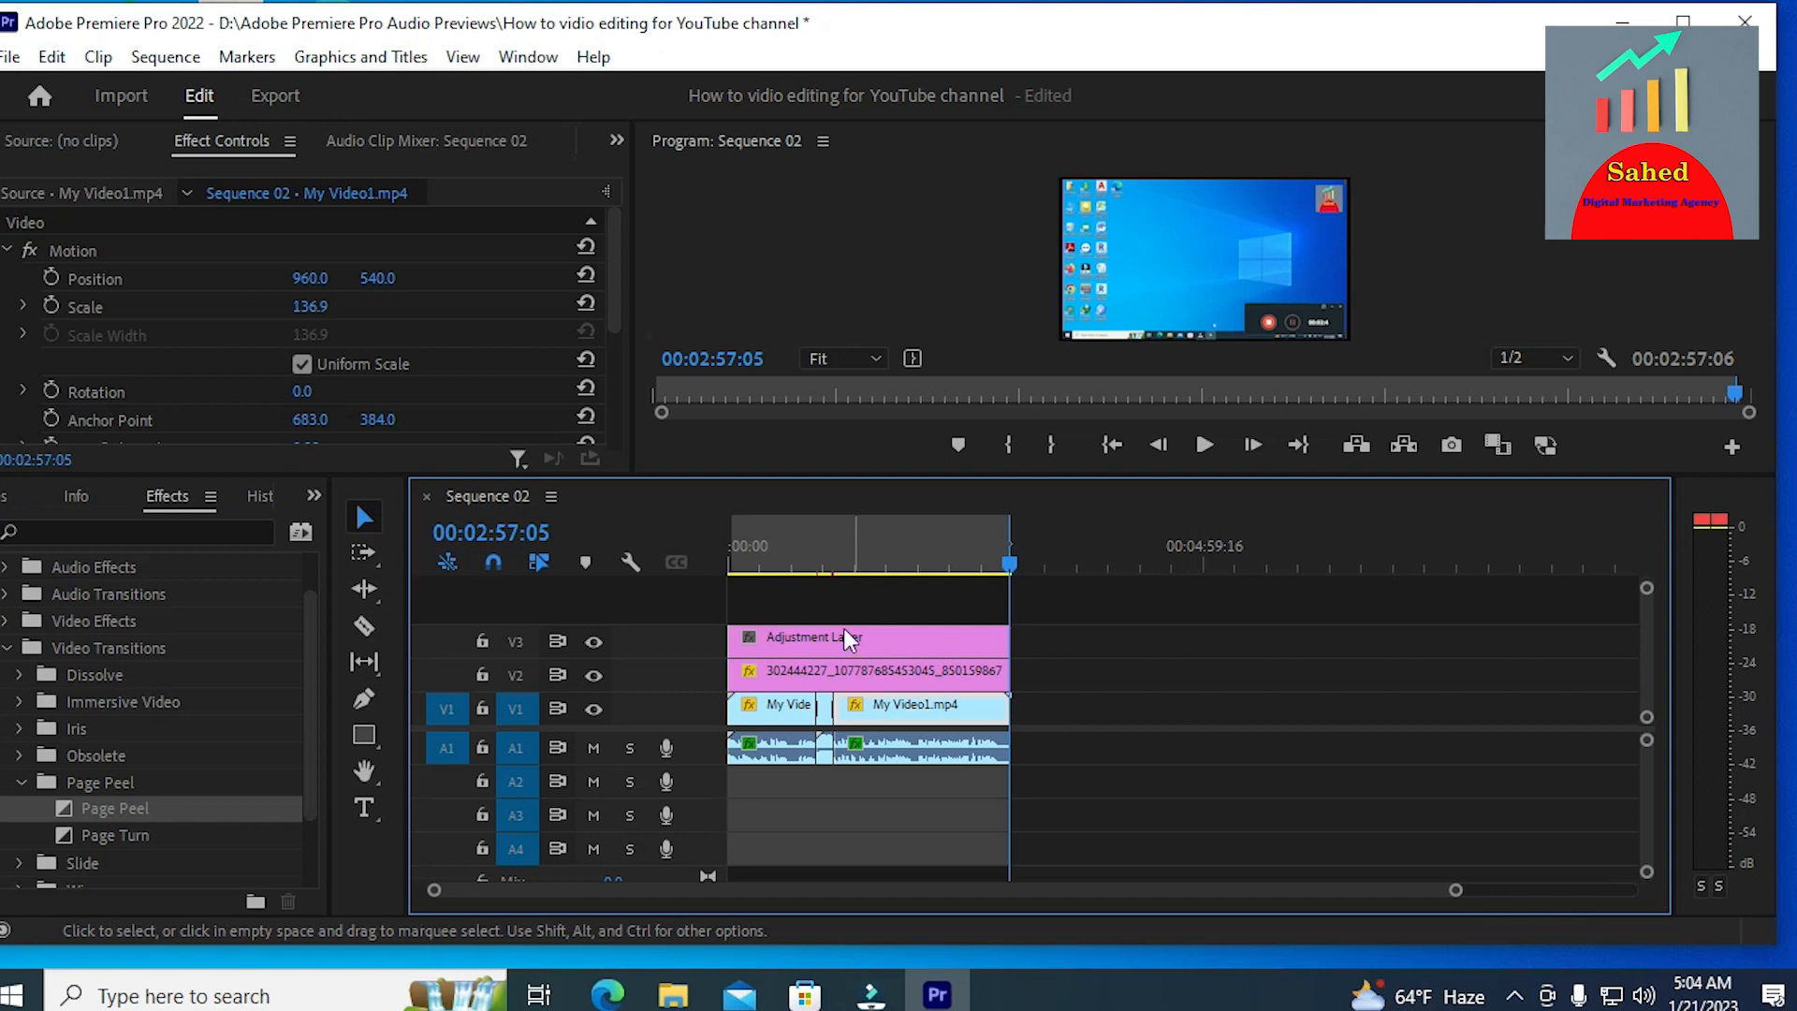
pyautogui.click(11, 57)
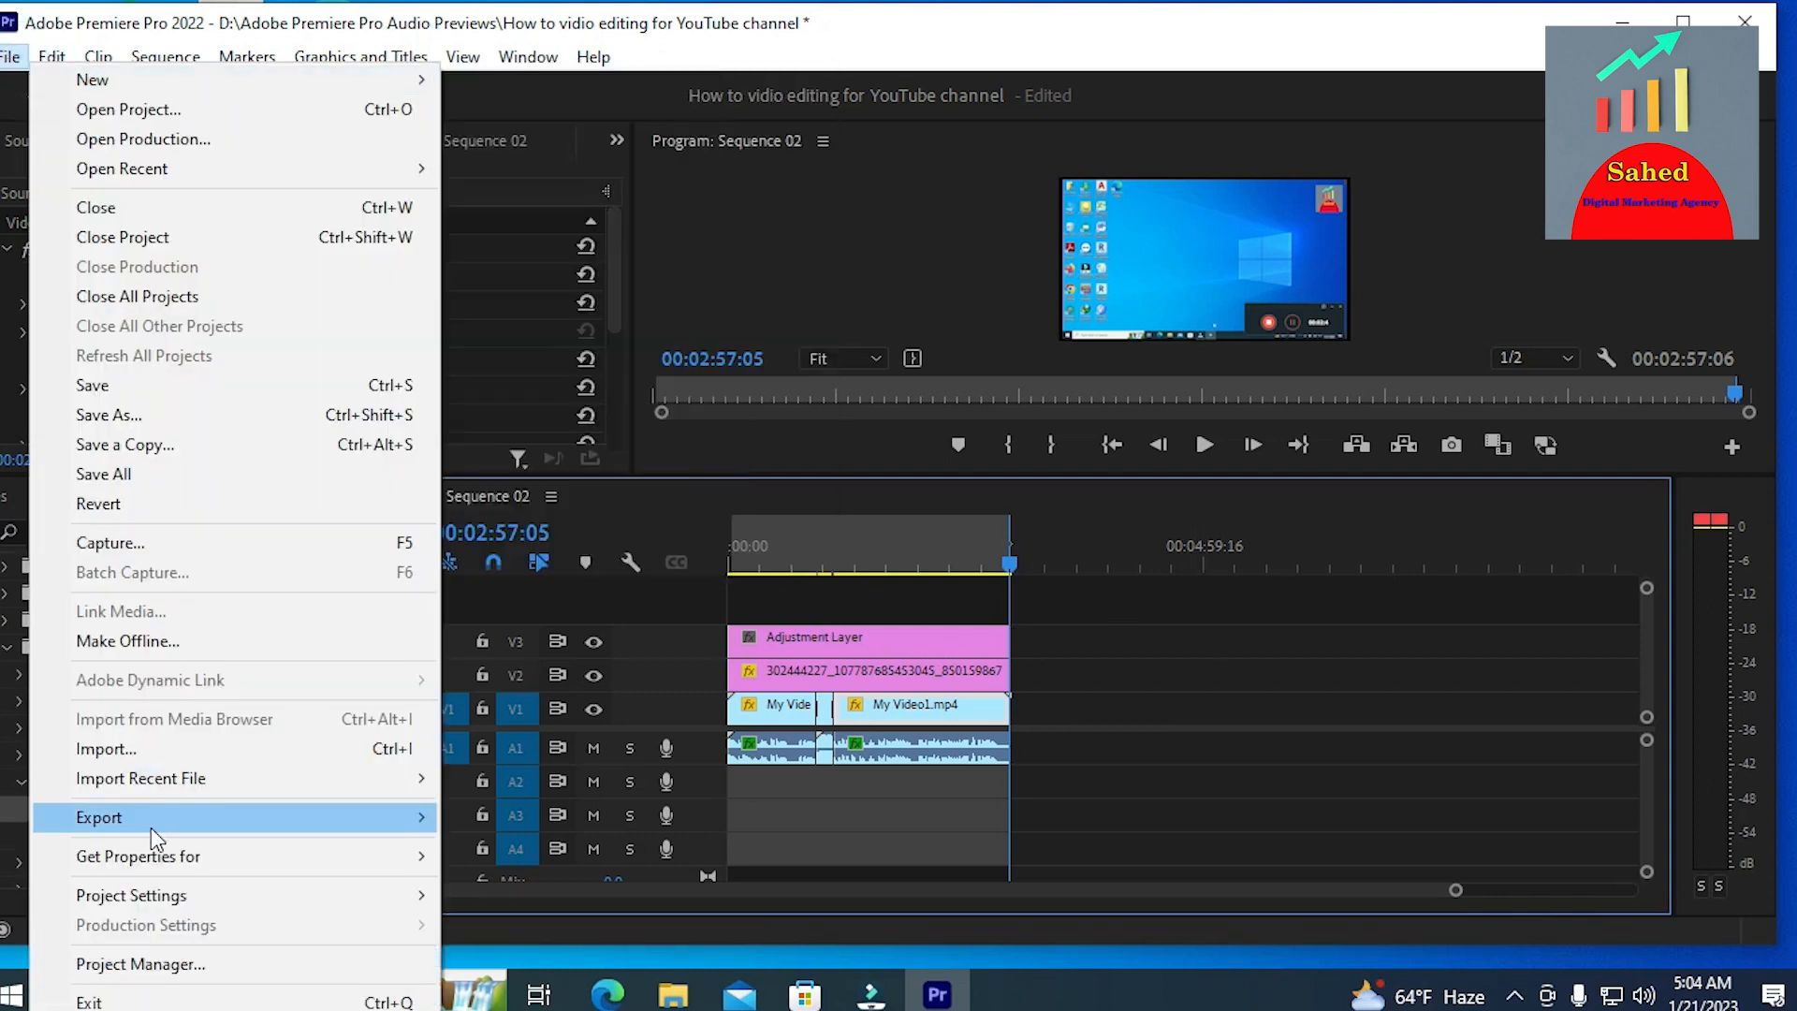
pyautogui.click(150, 822)
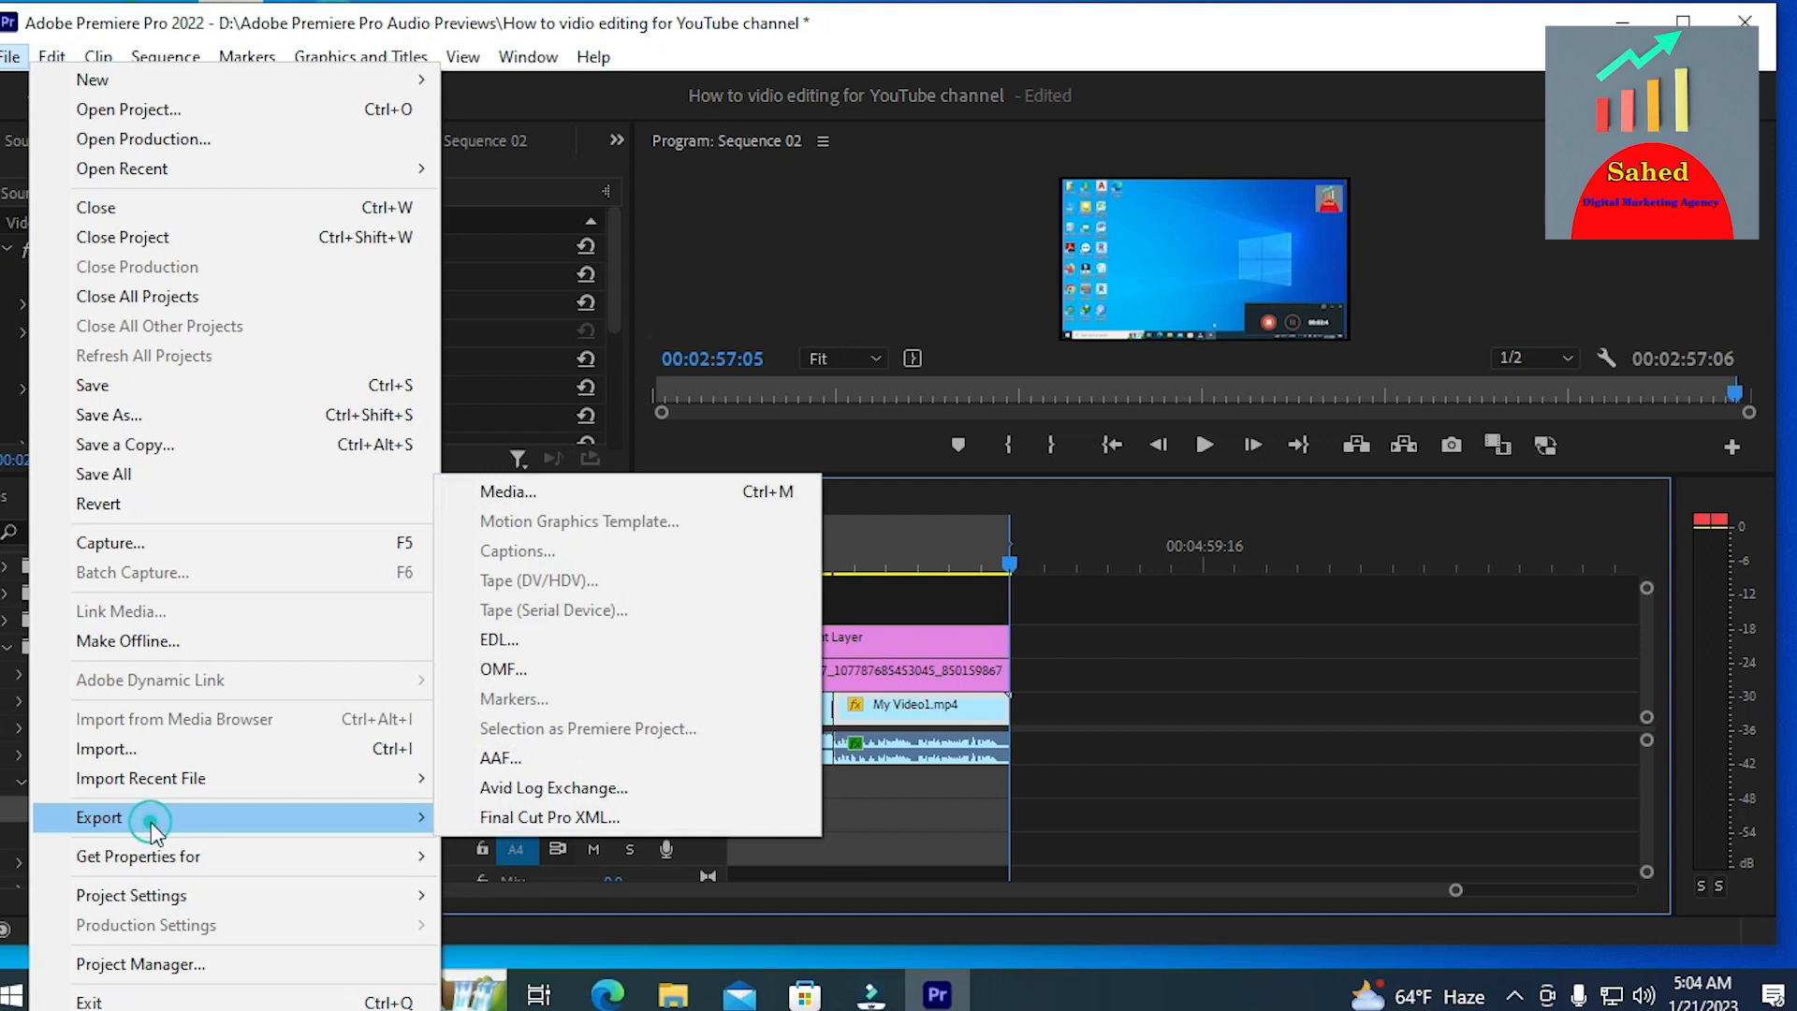
pyautogui.click(504, 495)
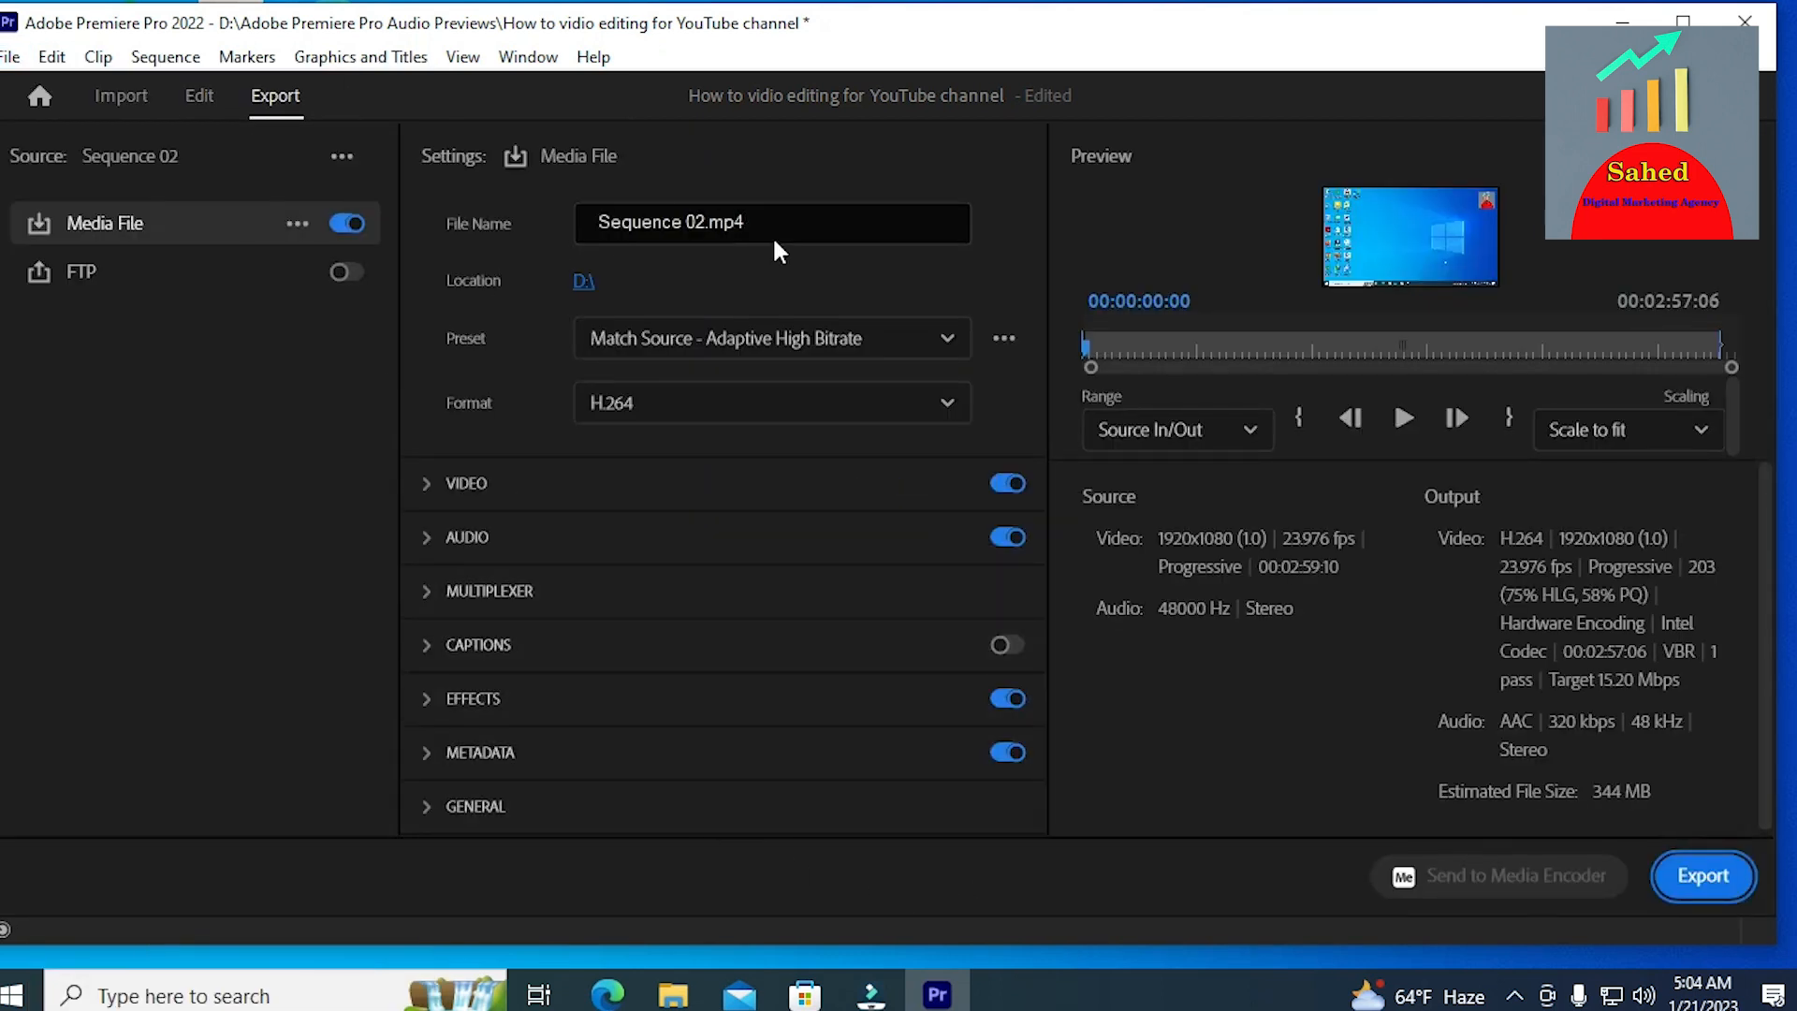
# Step: Replace the export file name with YTC and start exporting the marked range of Sequence 02
pyautogui.click(792, 222)
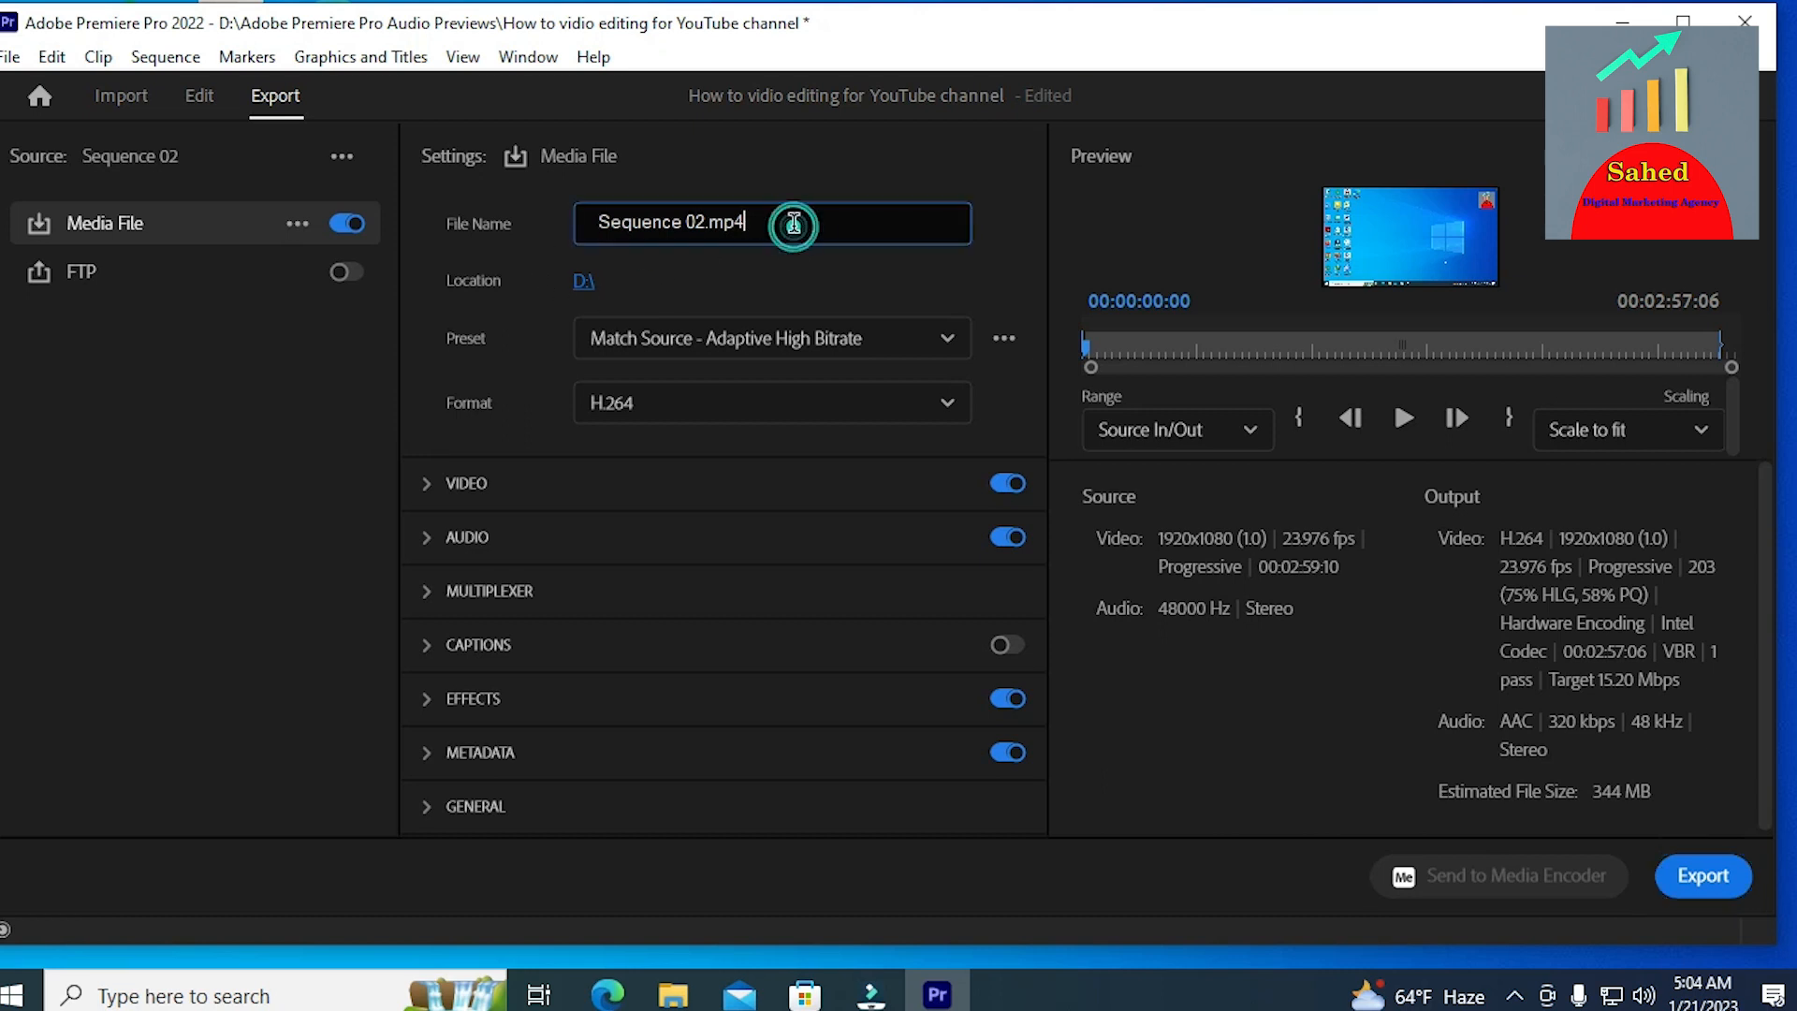
pyautogui.press('BackSpace')
pyautogui.press('BackSpace')
pyautogui.press('BackSpace')
pyautogui.press('BackSpace')
pyautogui.press('BackSpace')
pyautogui.press('BackSpace')
pyautogui.press('BackSpace')
pyautogui.press('BackSpace')
pyautogui.press('BackSpace')
pyautogui.press('BackSpace')
pyautogui.press('BackSpace')
pyautogui.press('BackSpace')
pyautogui.press('BackSpace')
pyautogui.press('BackSpace')
pyautogui.press('BackSpace')
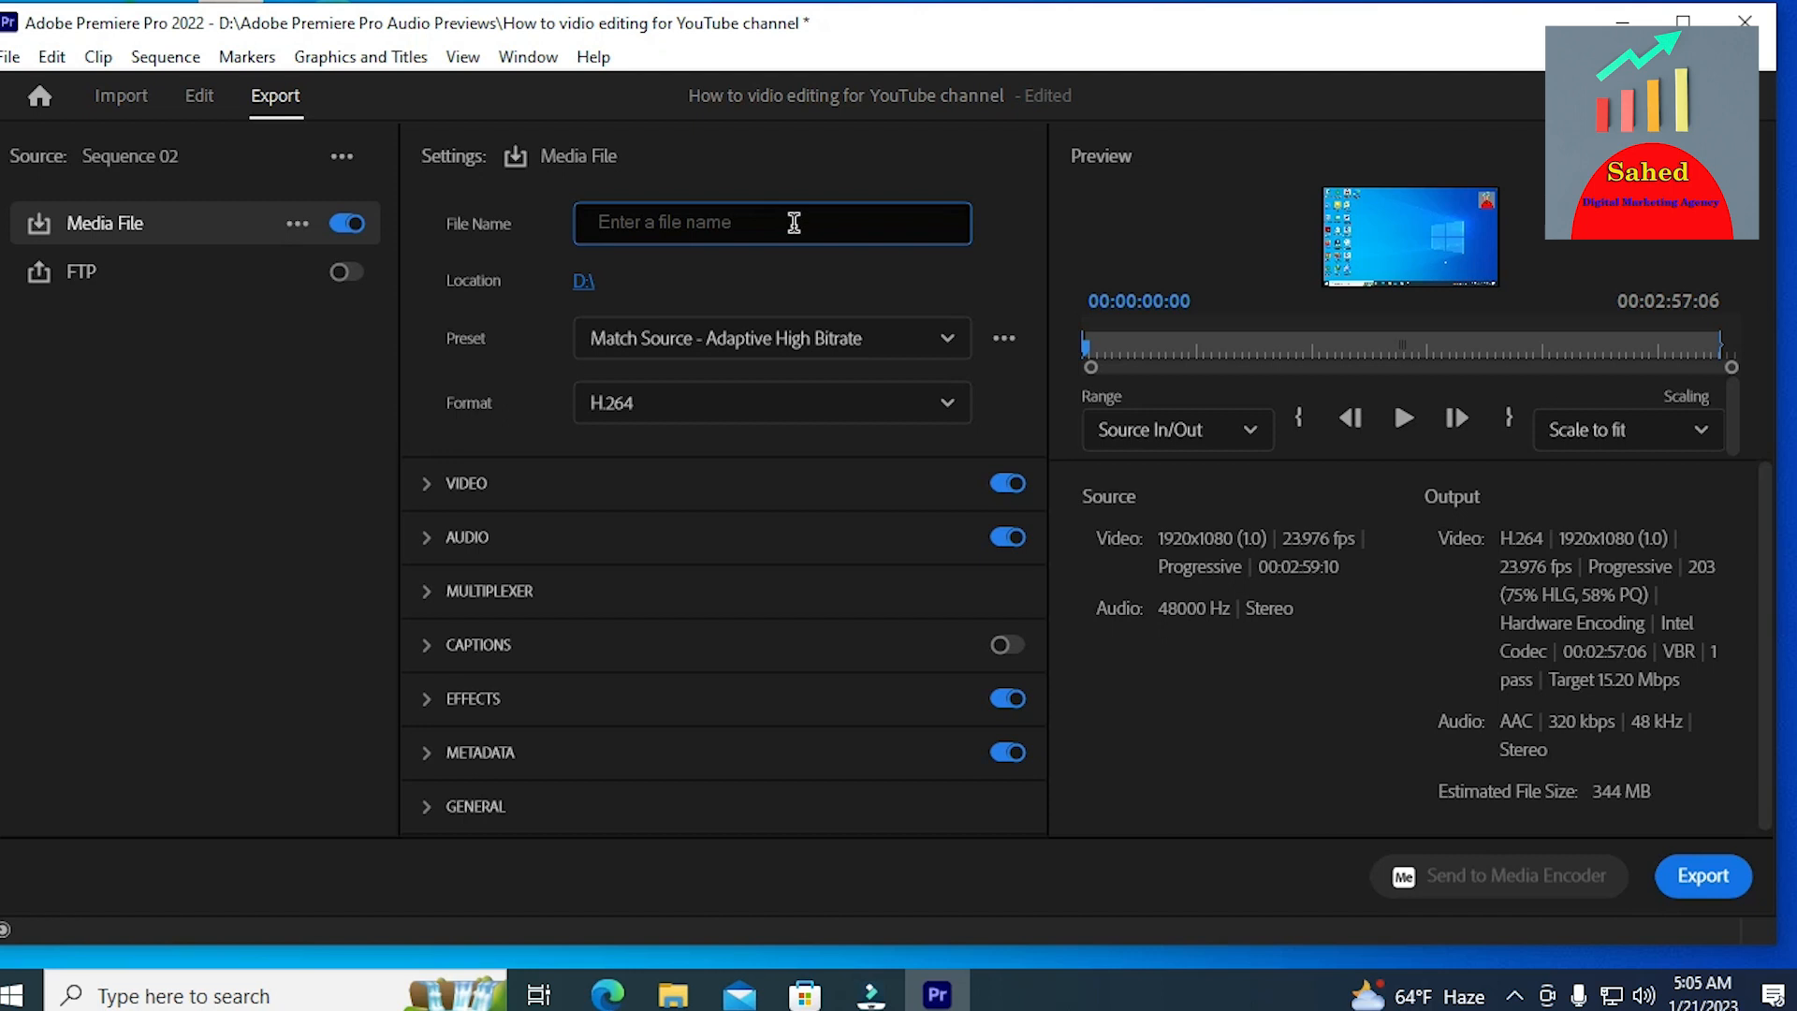
pyautogui.write('YTC')
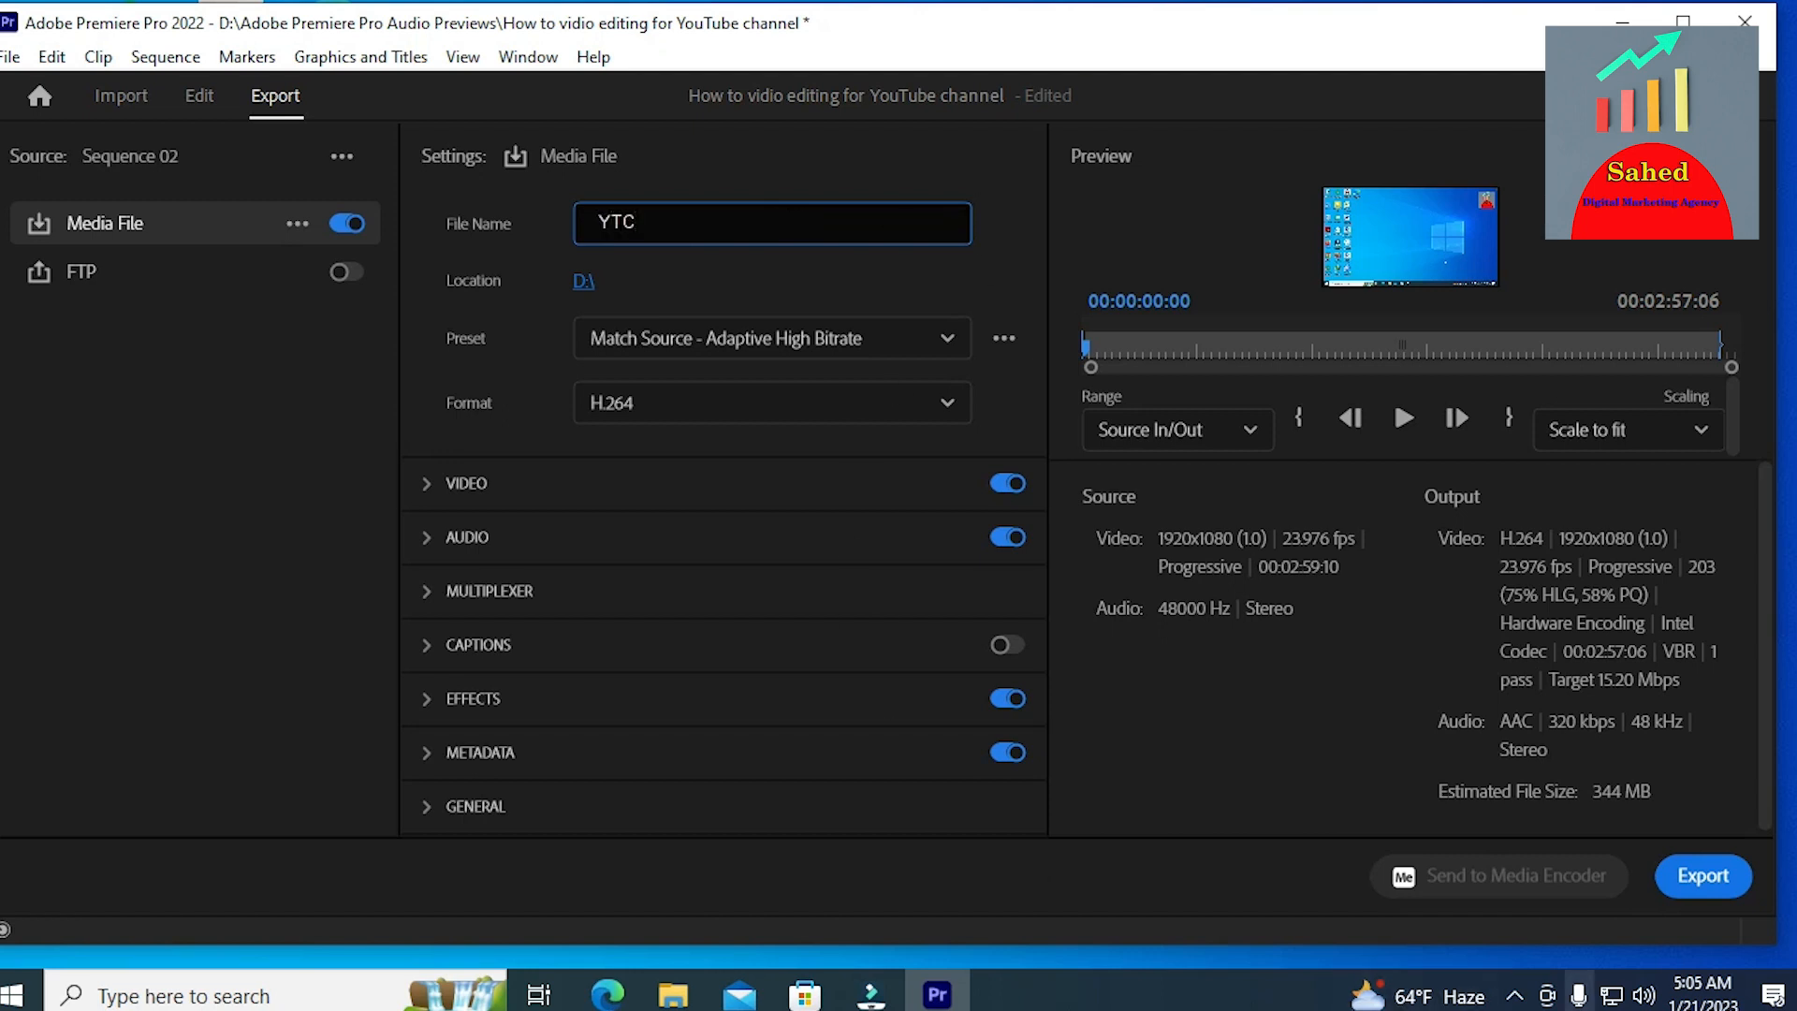
pyautogui.click(1698, 877)
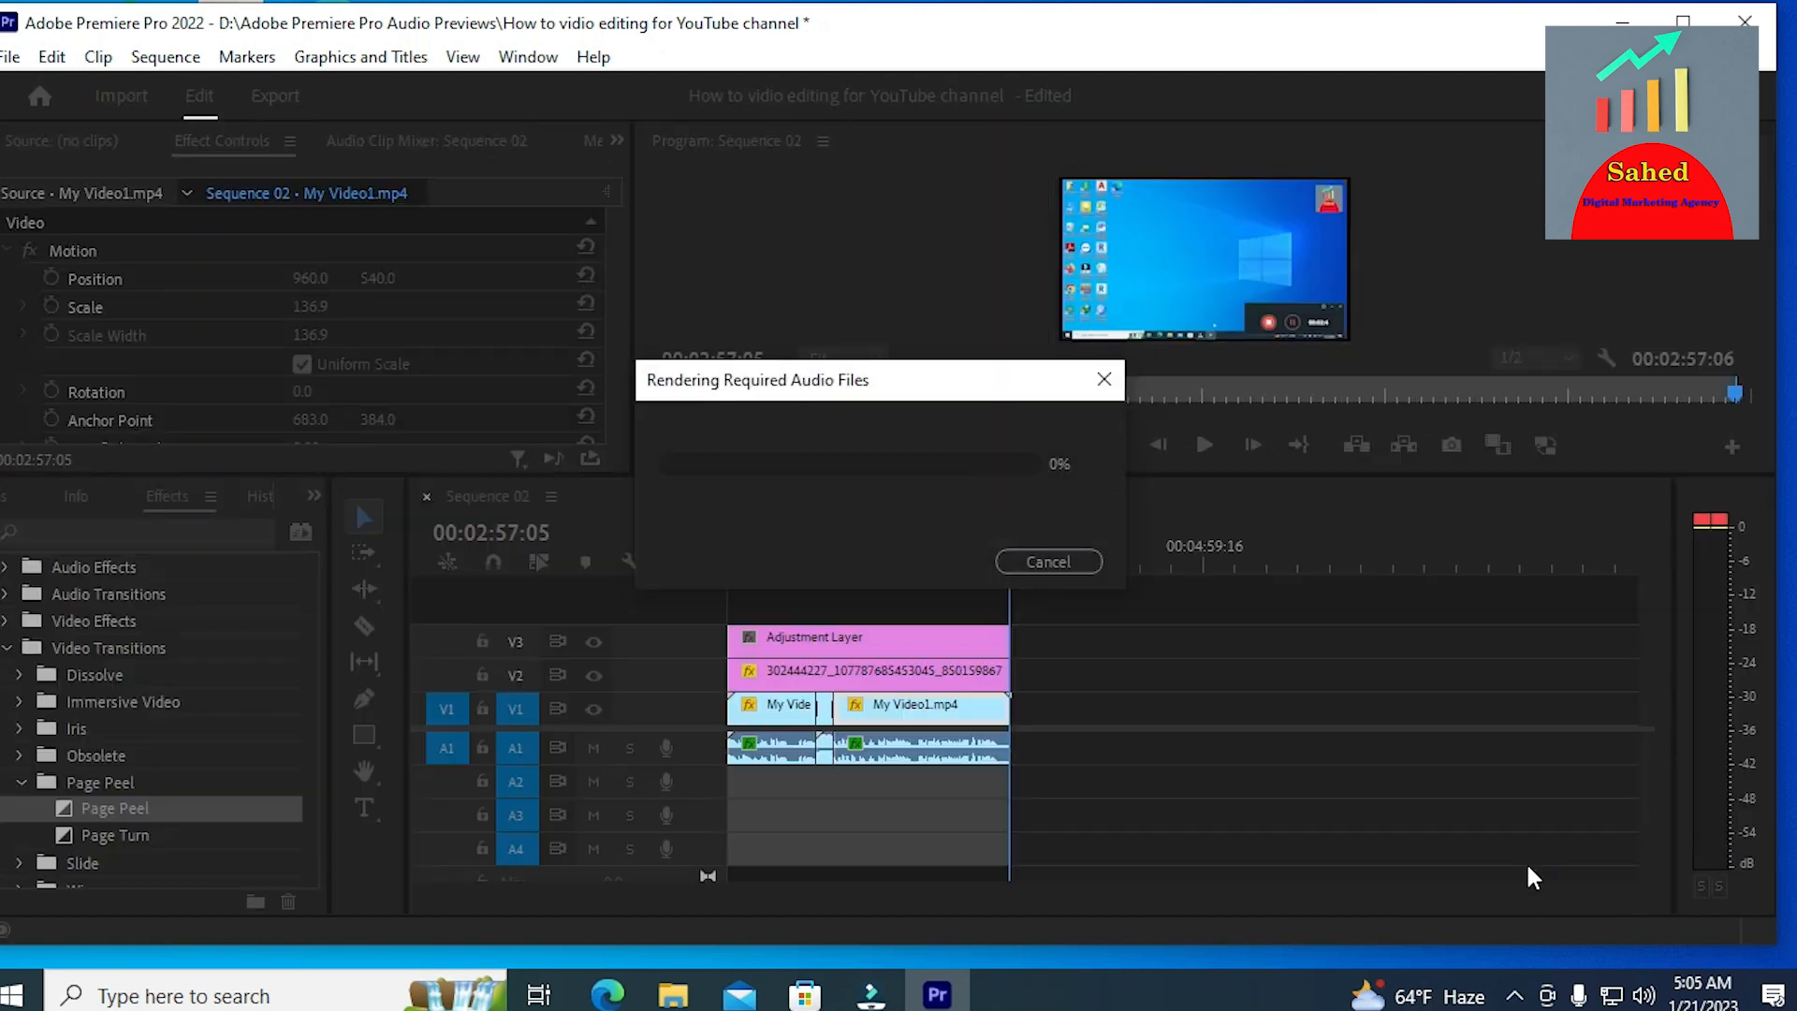